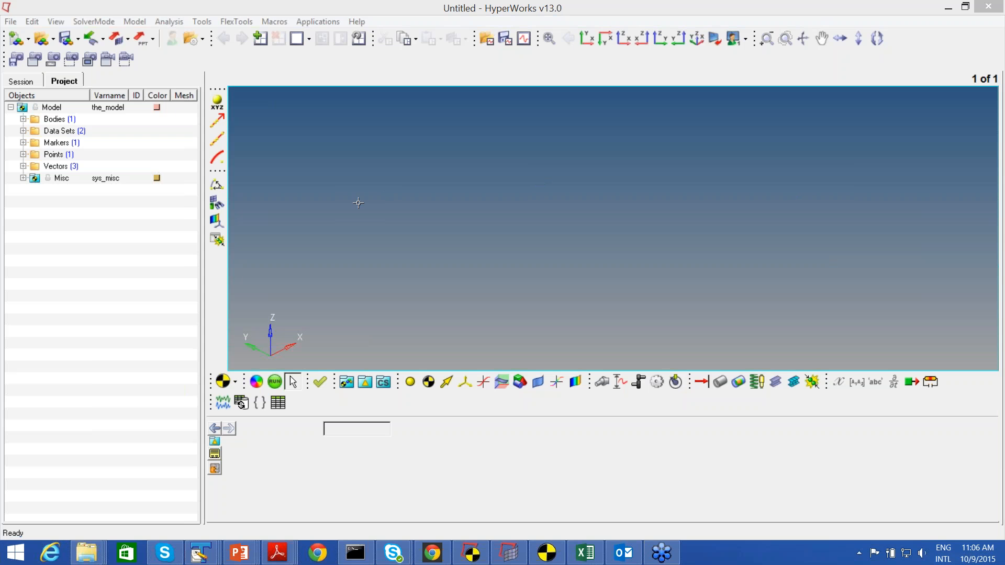
Start MotionView 13.0 from the list of installed applications.
{"action": "left_click", "coordinate": [16, 554]}
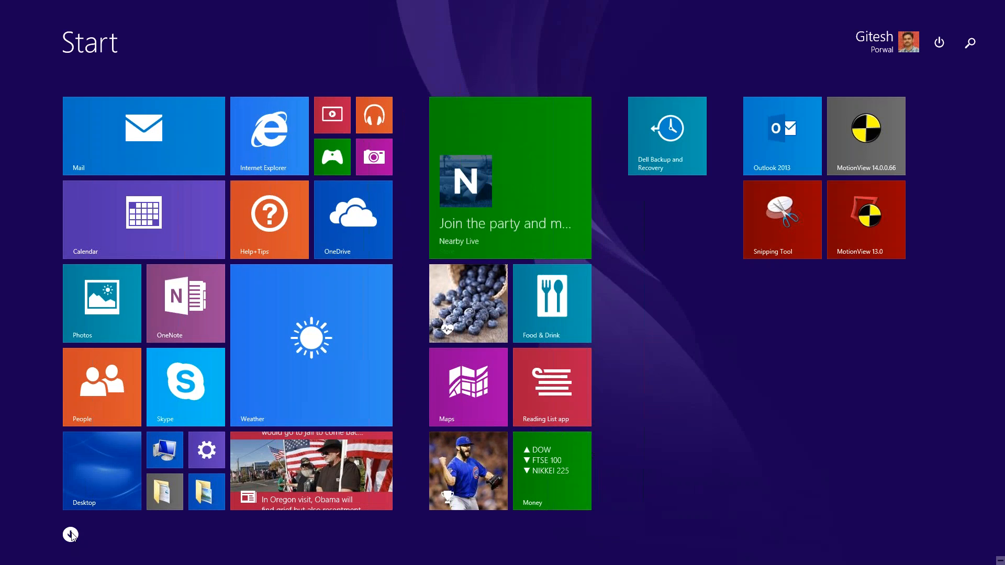
{"action": "left_click", "coordinate": [71, 533]}
{"action": "scroll", "coordinate": [270, 420], "scroll_direction": "down", "scroll_amount": 3}
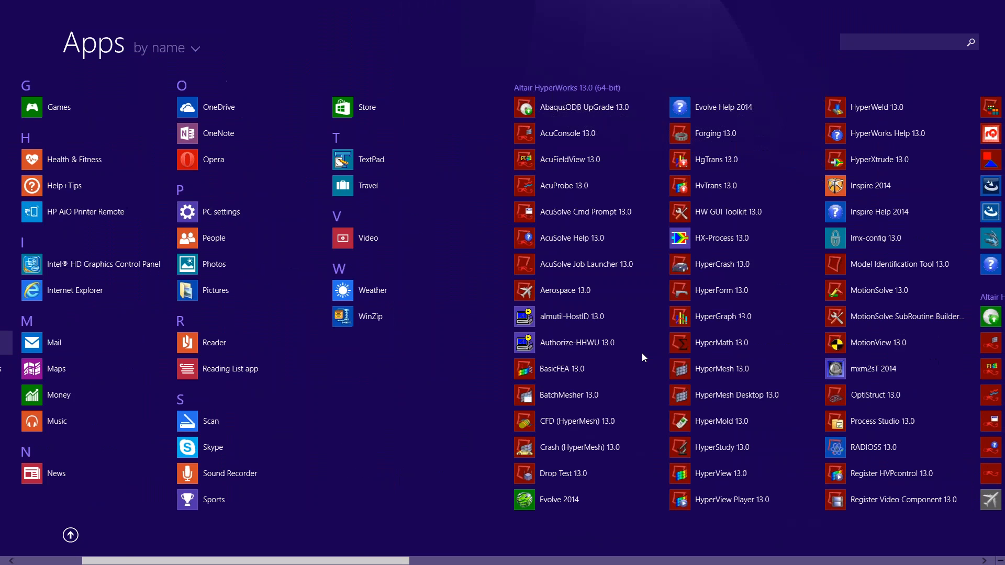
{"action": "scroll", "coordinate": [644, 355], "scroll_direction": "down", "scroll_amount": 2}
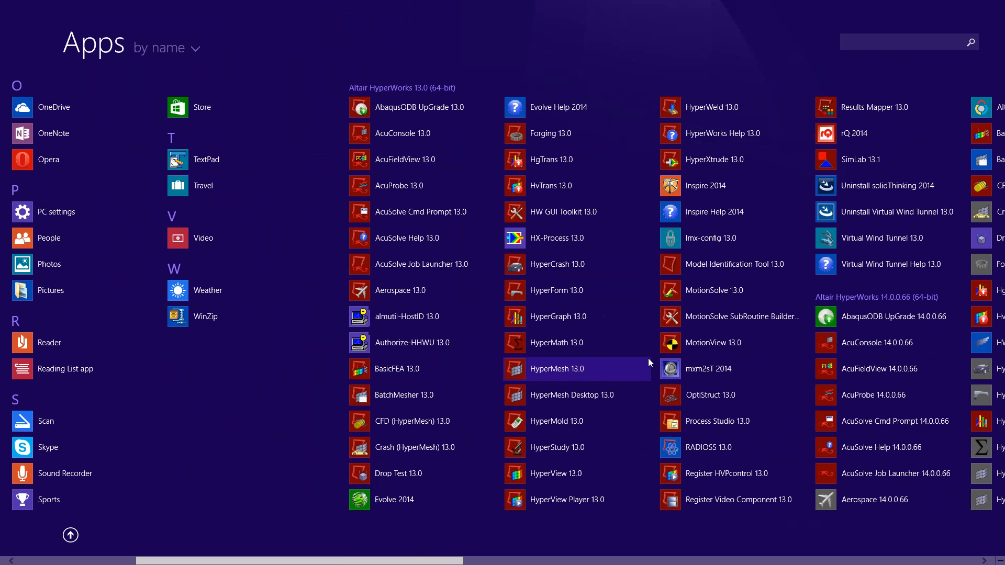
{"action": "left_click", "coordinate": [716, 346]}
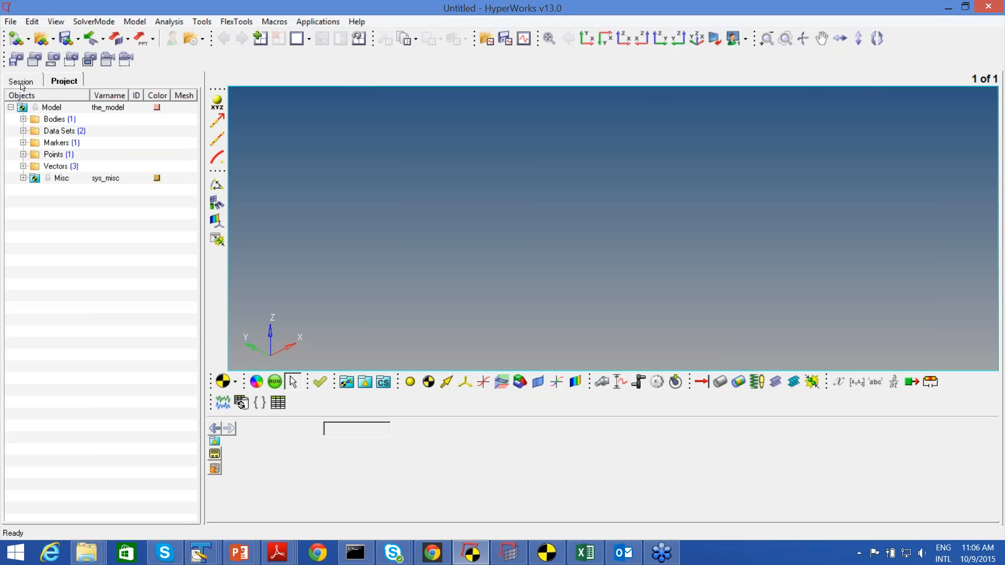
Examine the empty model's default entities, including the ground body and the coordinates of the global origin point.
{"action": "left_click", "coordinate": [51, 108]}
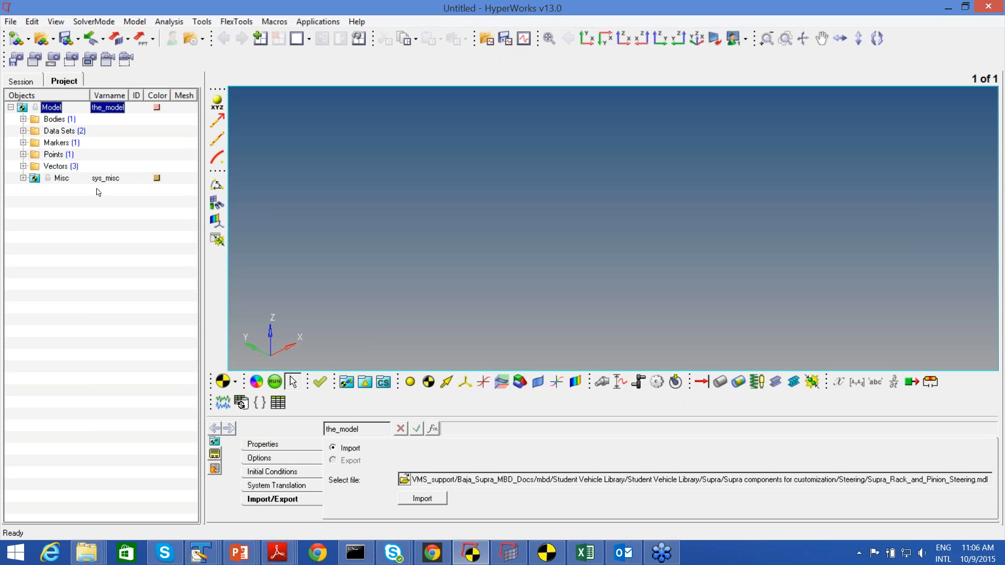
{"action": "left_click", "coordinate": [50, 121]}
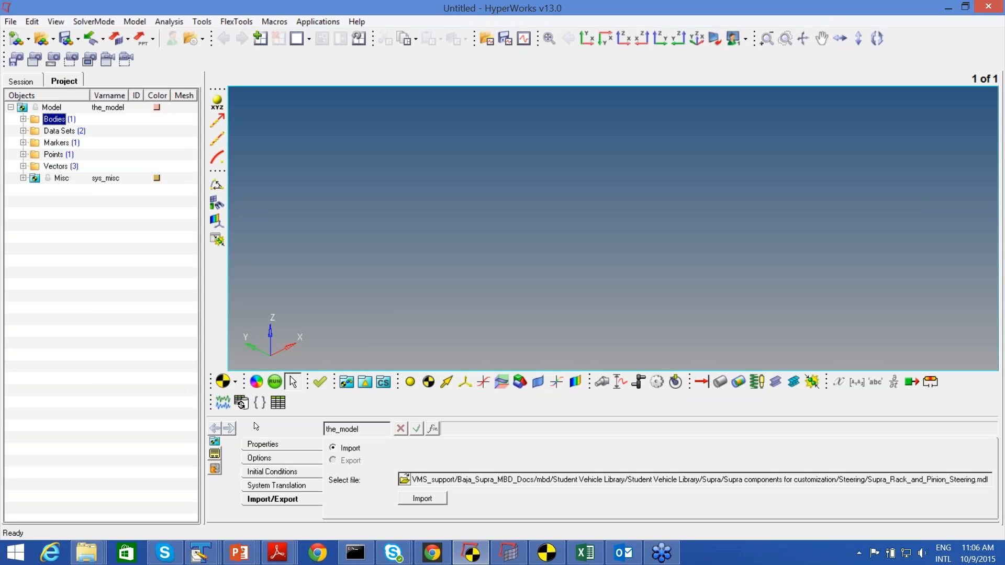
{"action": "left_click", "coordinate": [23, 119]}
{"action": "left_click", "coordinate": [73, 131]}
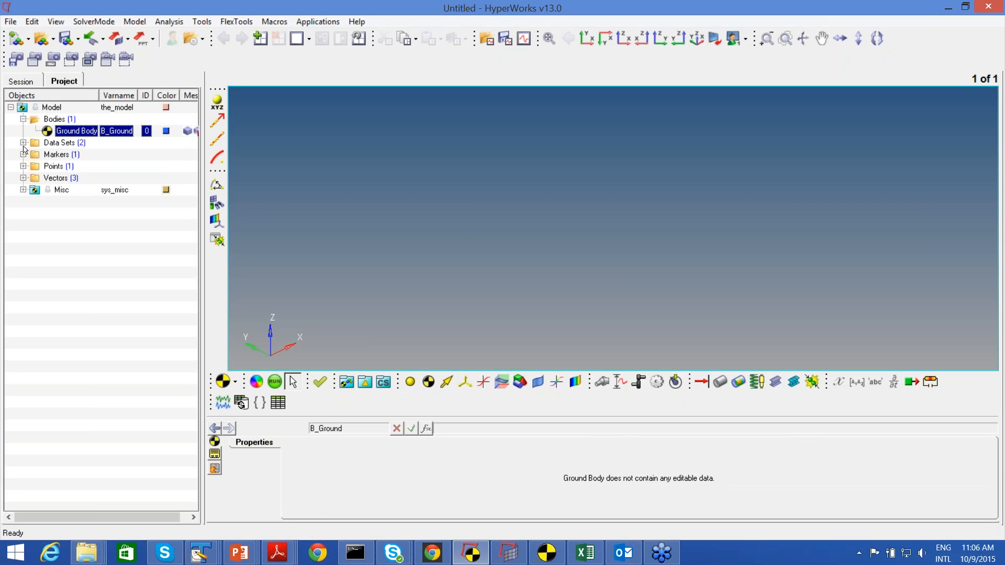
{"action": "left_click", "coordinate": [23, 166]}
{"action": "left_click", "coordinate": [73, 178]}
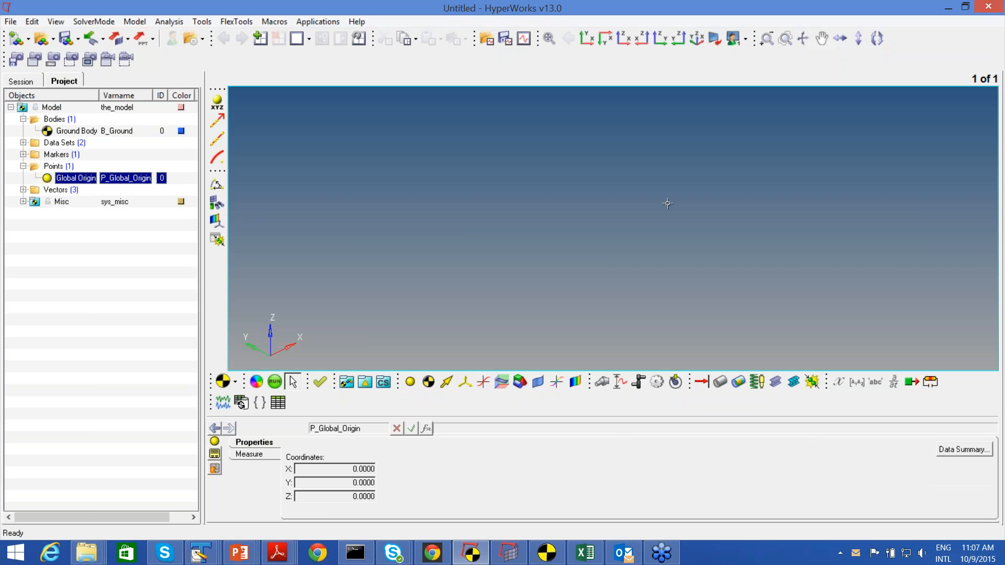
Add a single point and a single body to the model, keeping the default labels and variable names.
{"action": "left_click", "coordinate": [411, 381]}
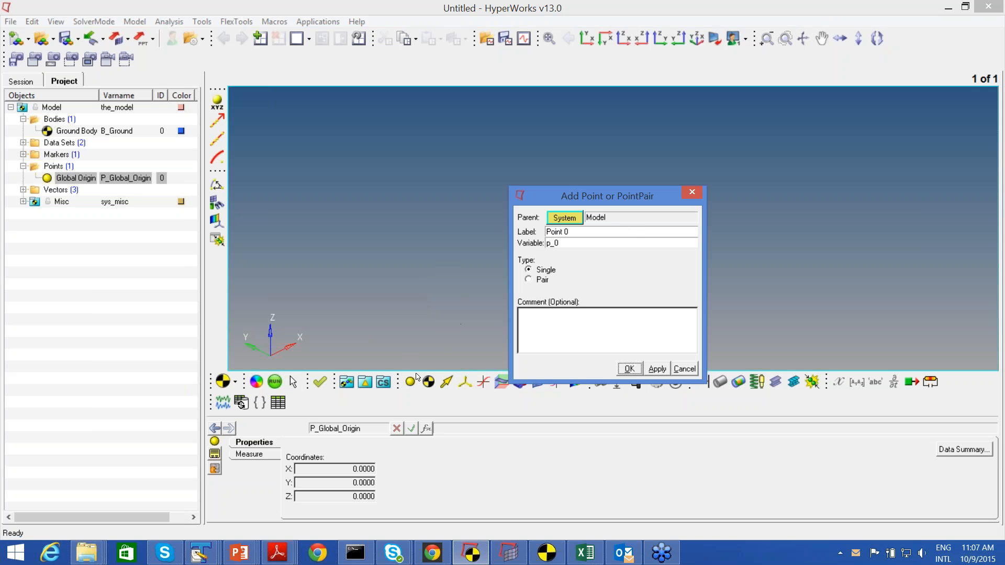
{"action": "left_click", "coordinate": [628, 370]}
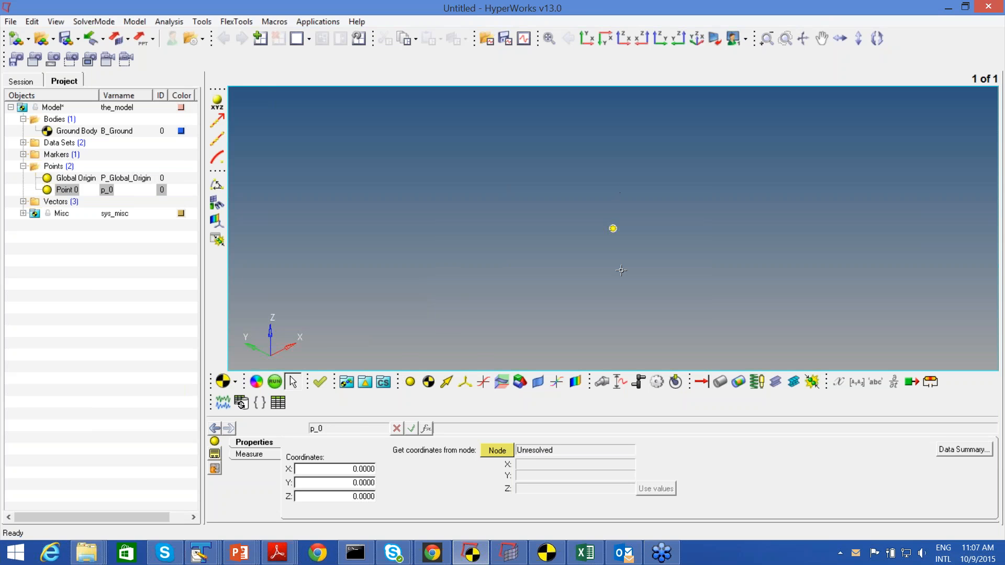
{"action": "left_click", "coordinate": [431, 386]}
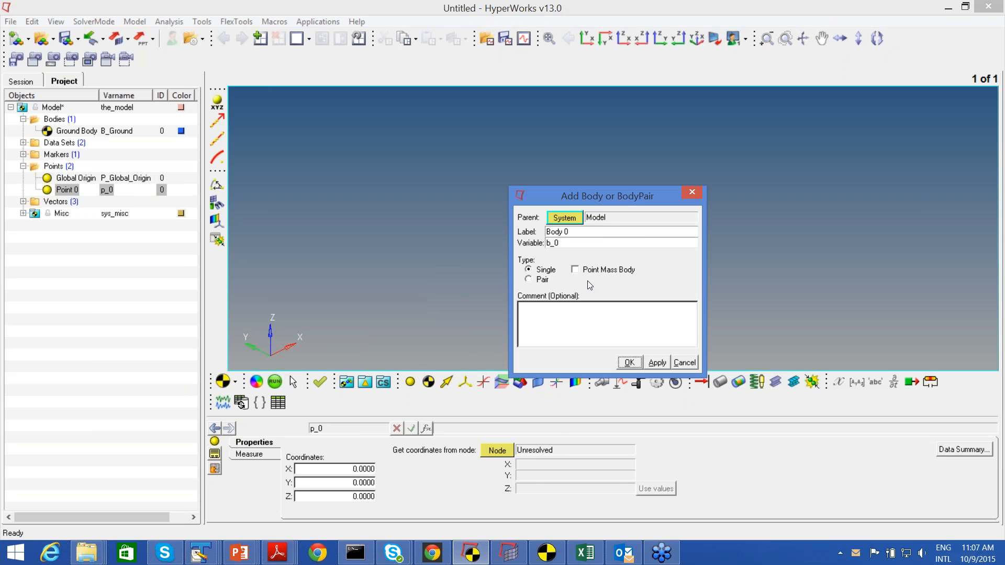
{"action": "left_click", "coordinate": [629, 362]}
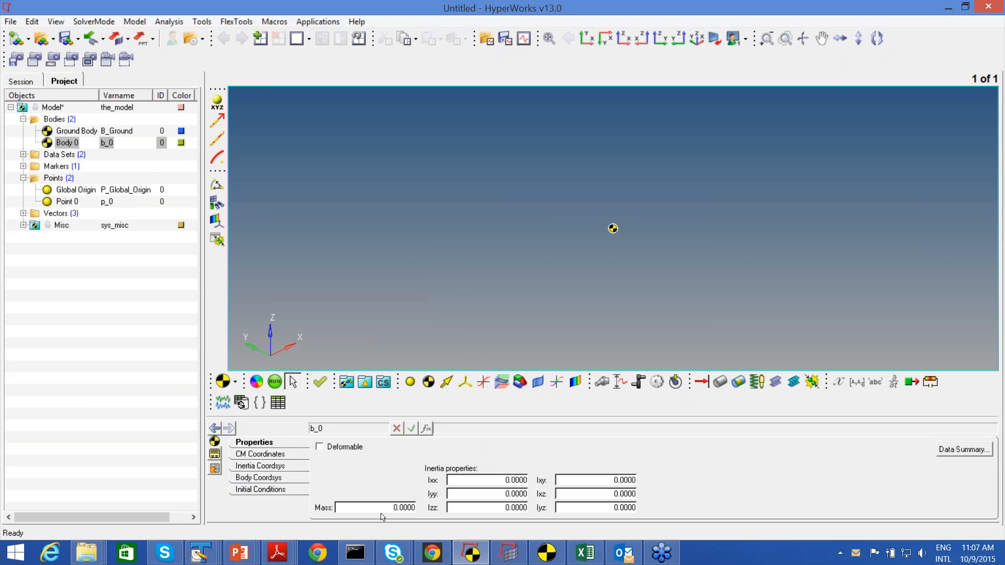
Review the added body's mass and inertia properties and its center of mass coordinate settings.
{"action": "left_click", "coordinate": [369, 507]}
{"action": "key", "text": "Tab"}
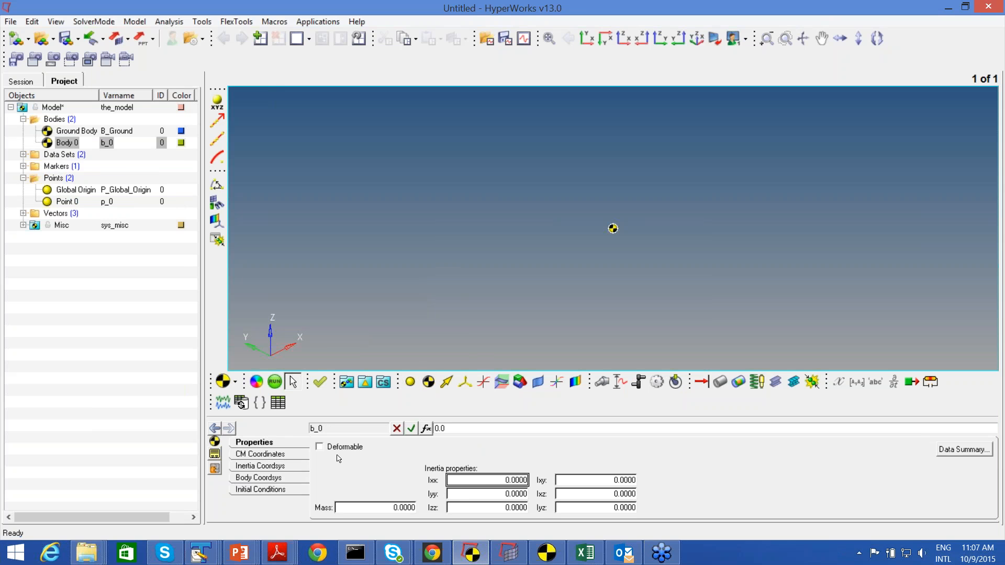
{"action": "left_click", "coordinate": [282, 456]}
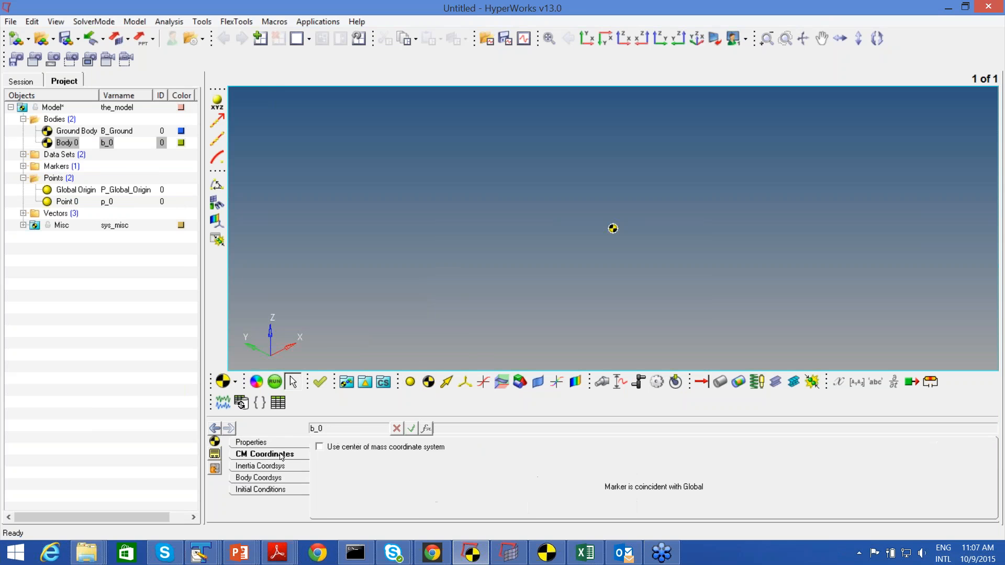
{"action": "left_click", "coordinate": [283, 443]}
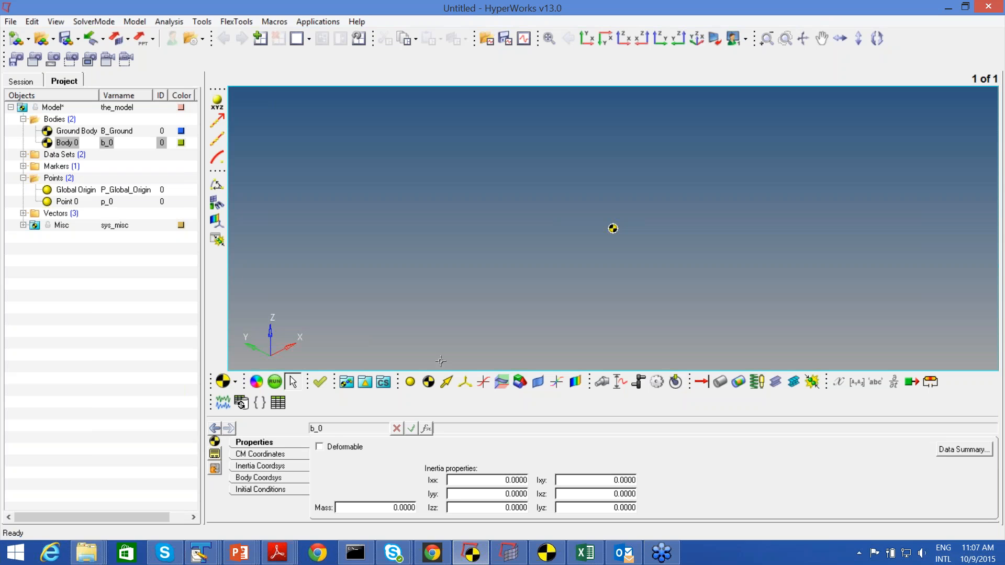
{"action": "left_click", "coordinate": [291, 454]}
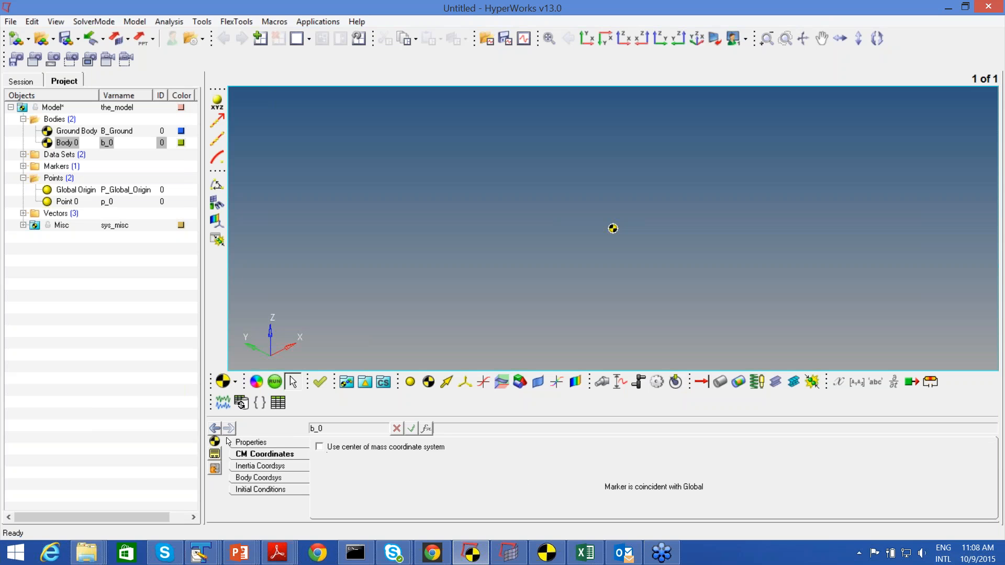
{"action": "left_click", "coordinate": [251, 444]}
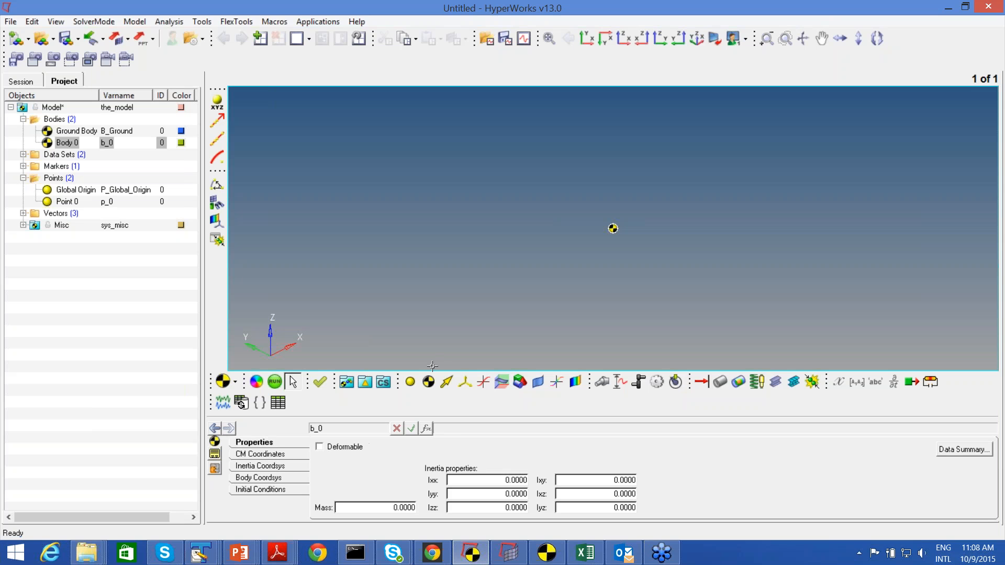
{"action": "left_click", "coordinate": [282, 456]}
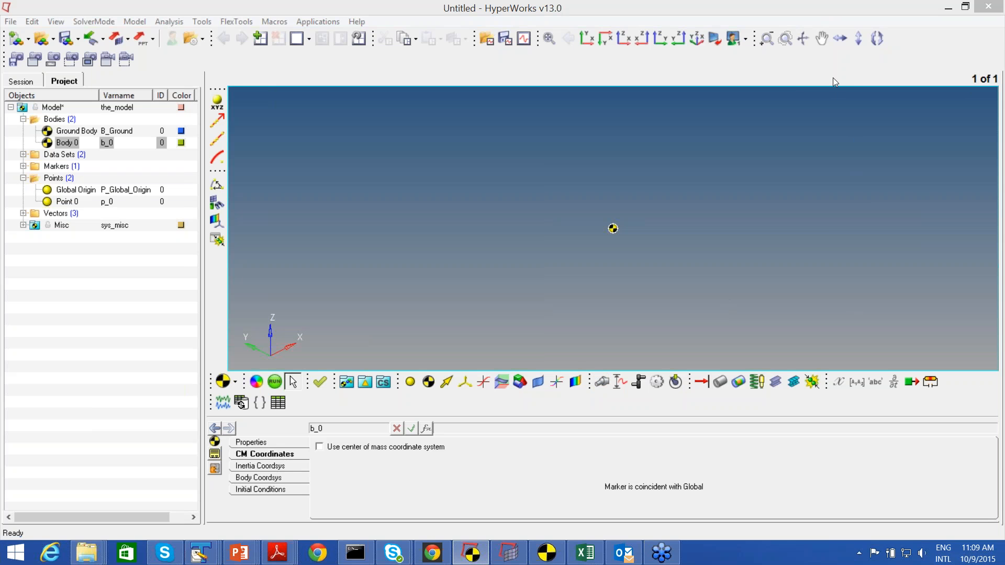
{"action": "left_click", "coordinate": [820, 34]}
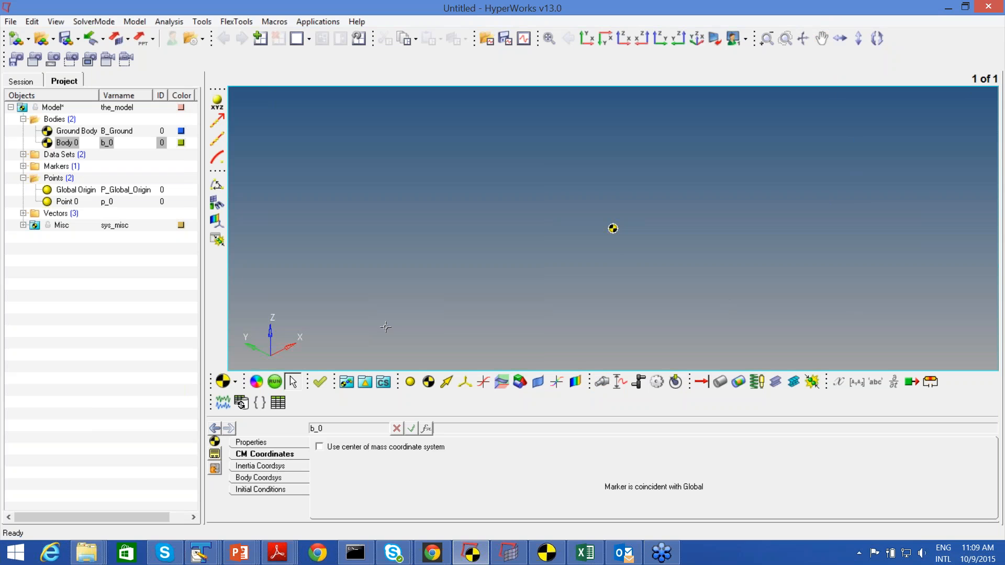
Switch to the Supra Half Car User Guide in Adobe Reader and read up to the section on loading the generalised half vehicle model.
{"action": "mouse_move", "coordinate": [278, 553]}
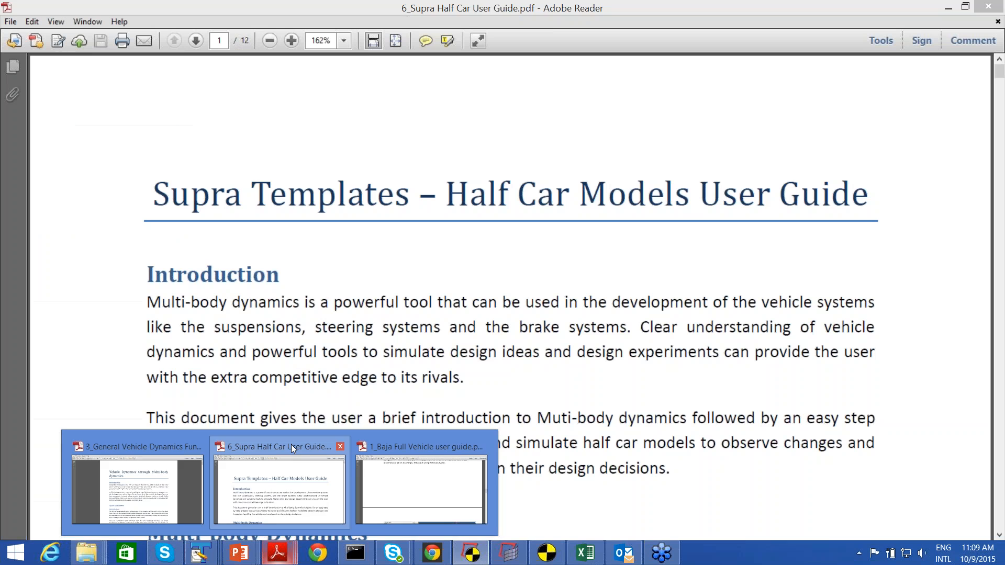
{"action": "left_click", "coordinate": [291, 444]}
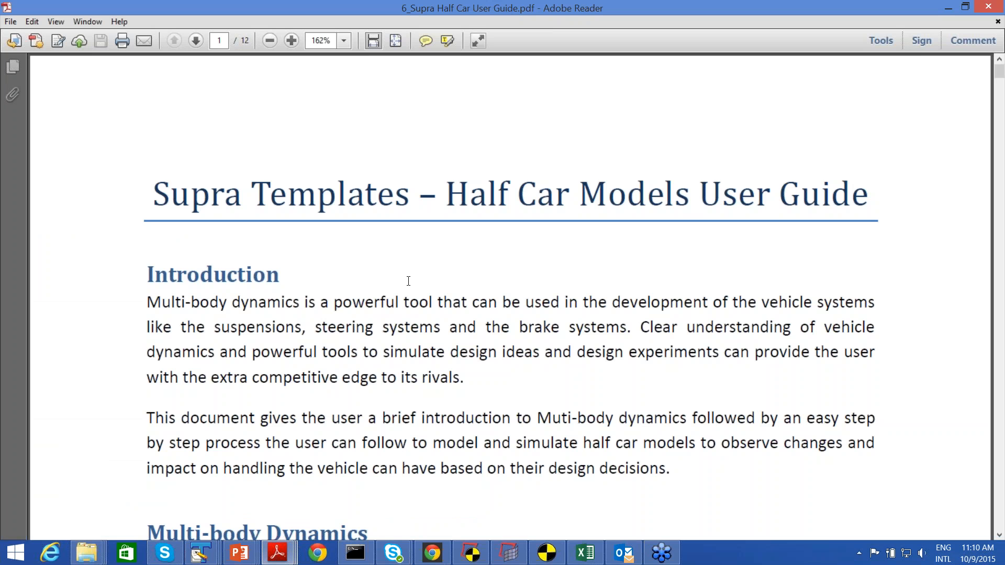
{"action": "scroll", "coordinate": [300, 268], "scroll_direction": "down", "scroll_amount": 3}
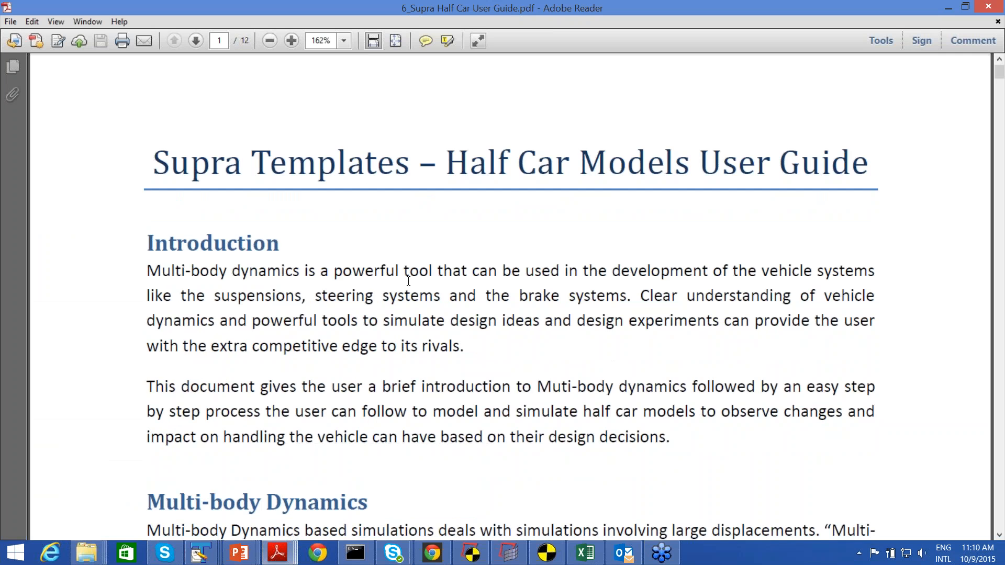
{"action": "scroll", "coordinate": [301, 268], "scroll_direction": "down", "scroll_amount": 1}
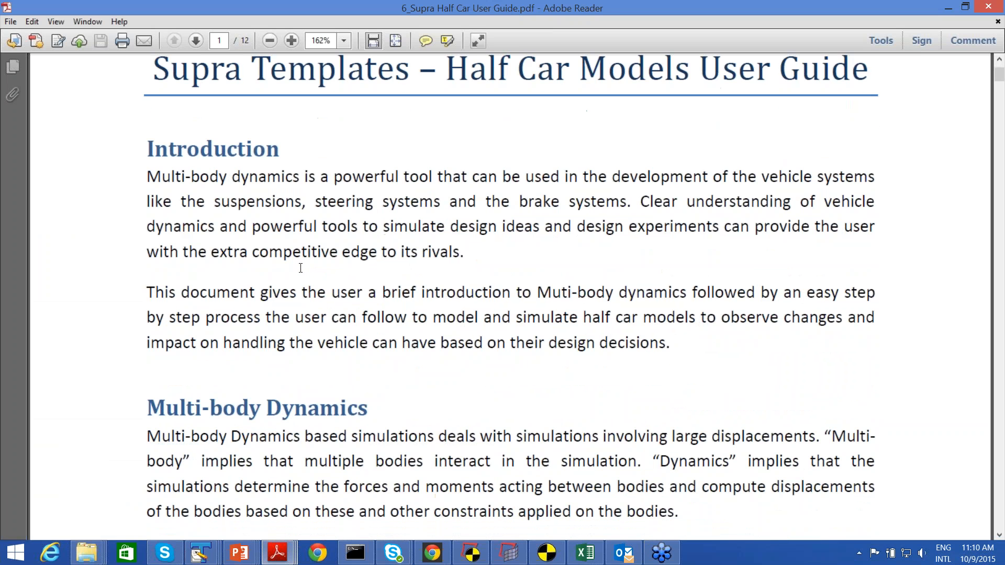
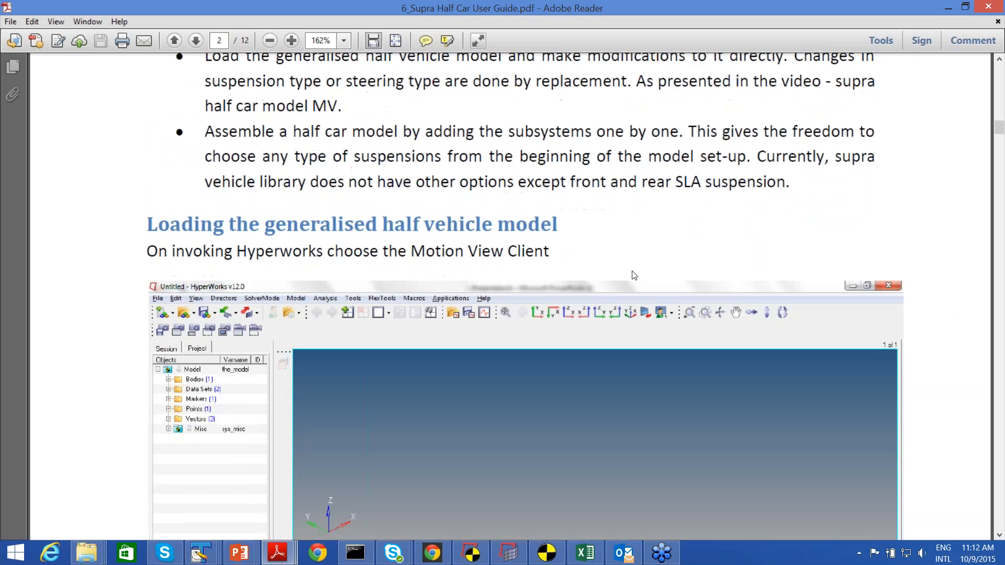
{"action": "scroll", "coordinate": [629, 291], "scroll_direction": "down", "scroll_amount": 4}
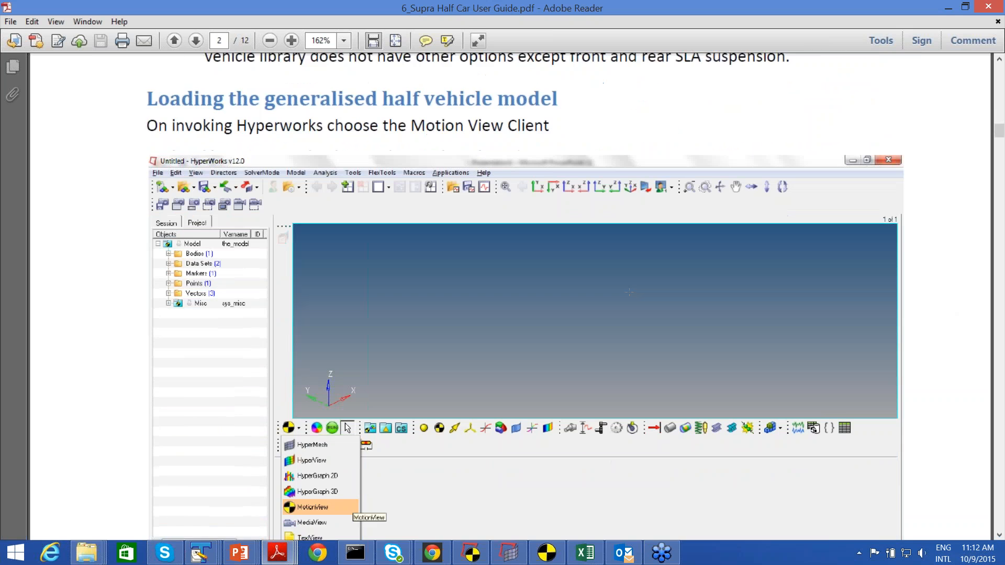
{"action": "left_click", "coordinate": [946, 12]}
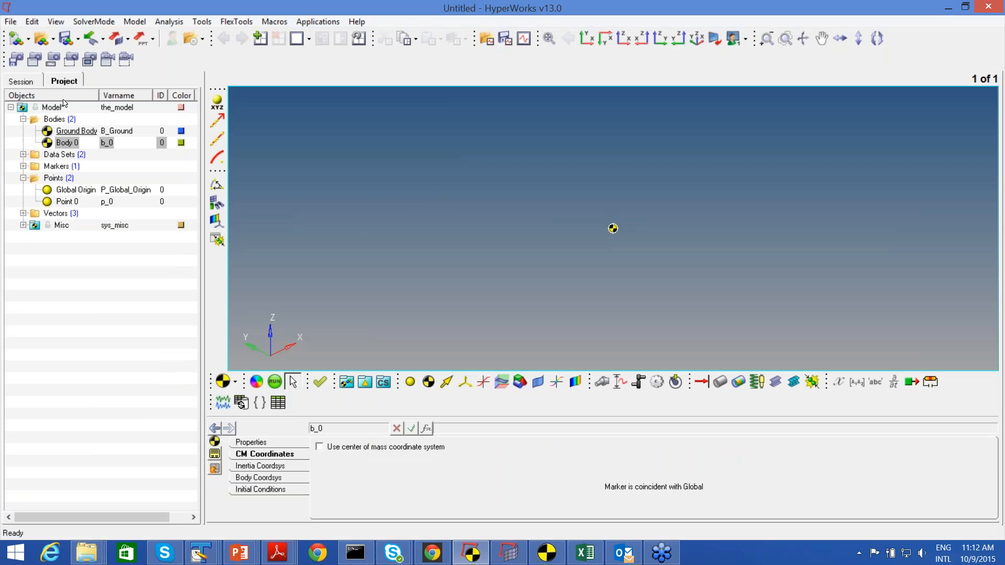
Discard the current model and open Supra_Front_Half_Car.mdl from the Supra complete models folder.
{"action": "left_click", "coordinate": [17, 39]}
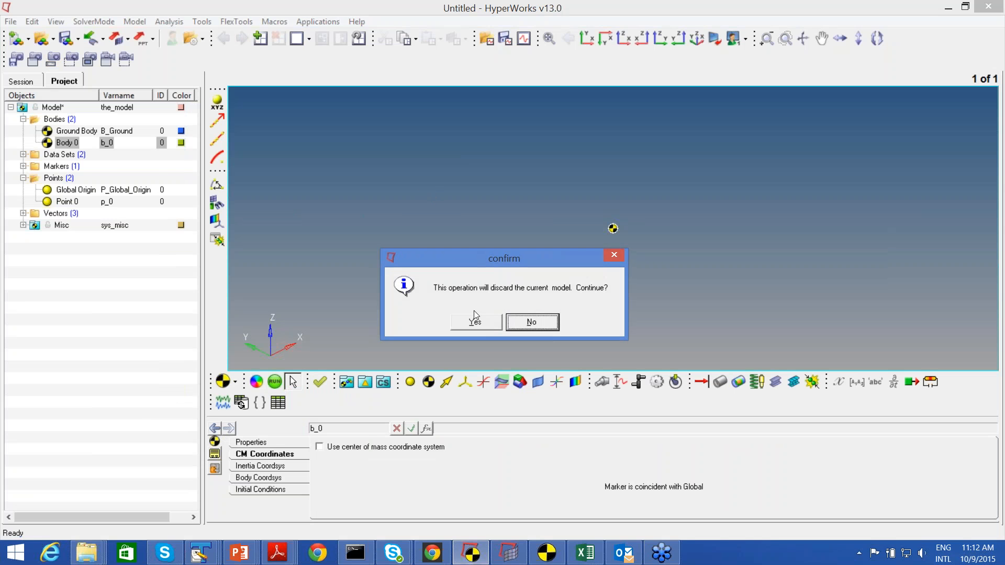
{"action": "left_click", "coordinate": [474, 321]}
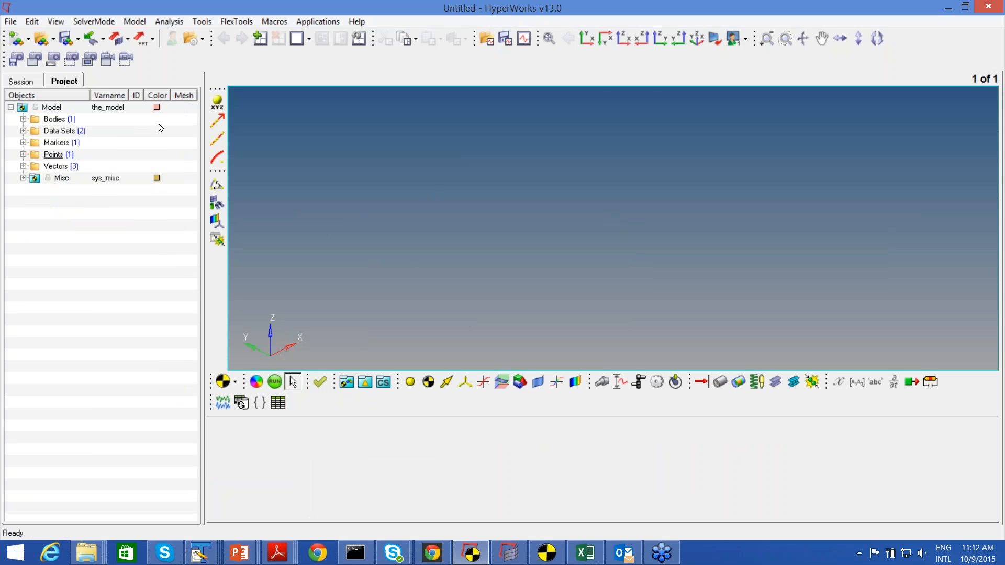
{"action": "left_click", "coordinate": [42, 39]}
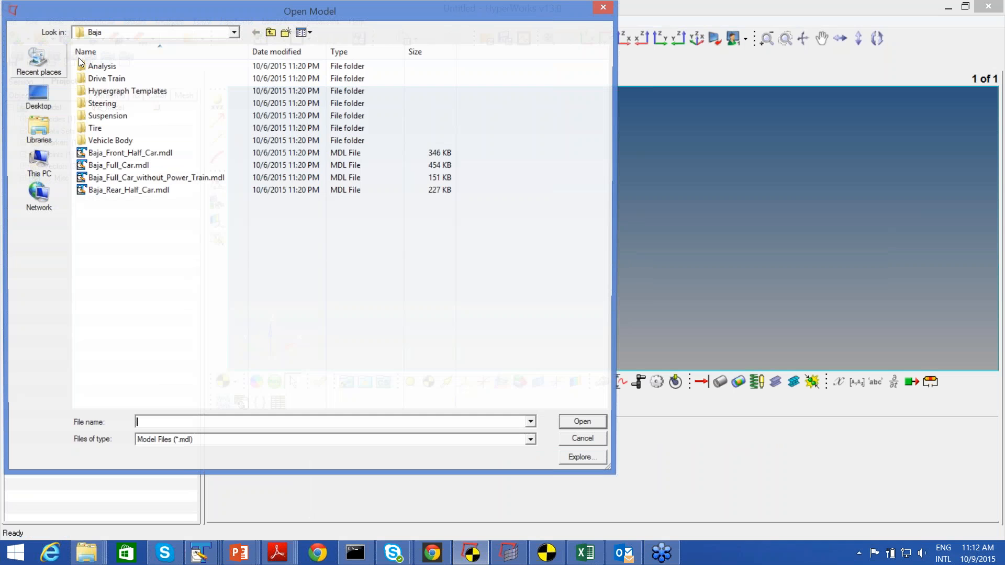
{"action": "key", "text": "BackSpace"}
{"action": "double_click", "coordinate": [130, 79]}
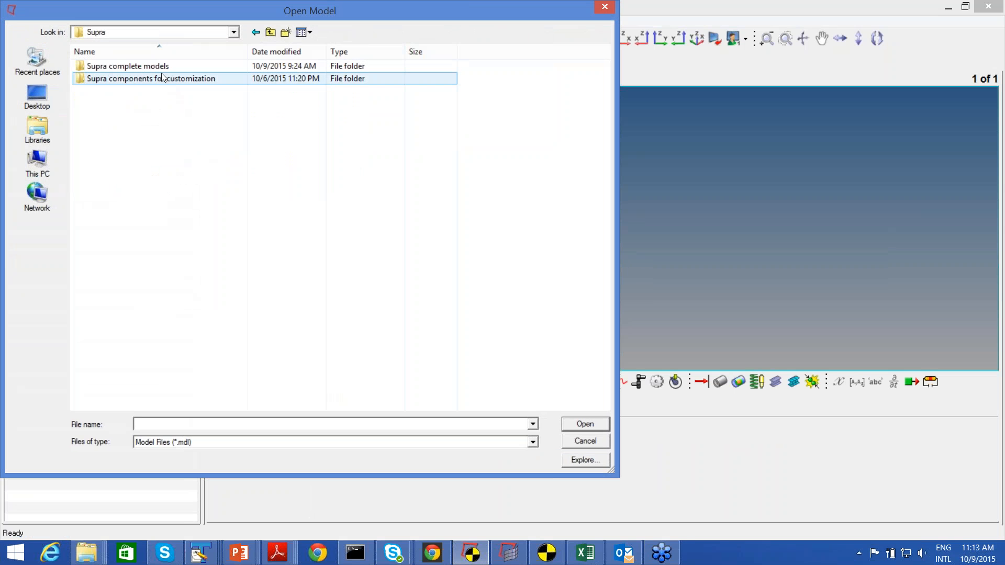
{"action": "double_click", "coordinate": [163, 72]}
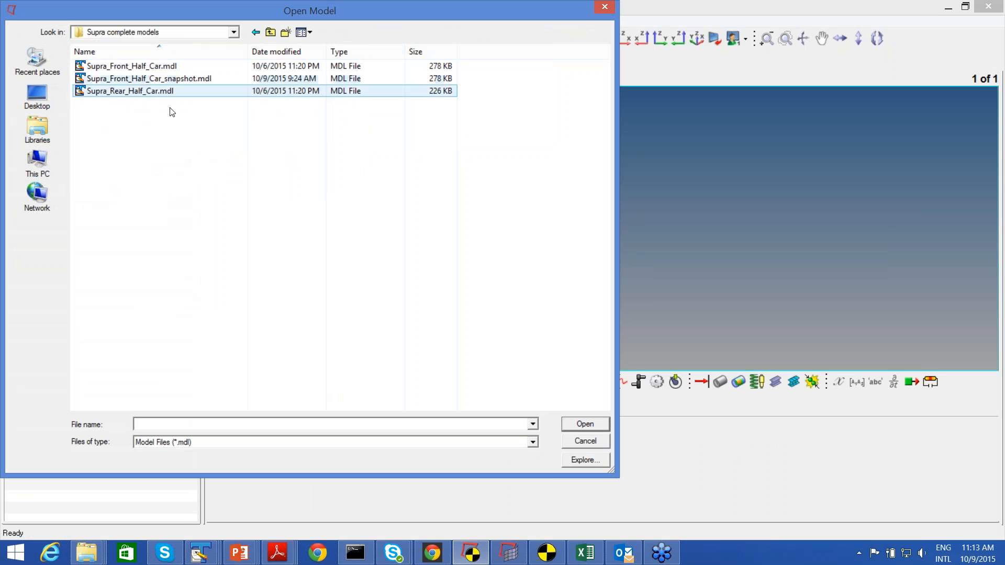
{"action": "left_click", "coordinate": [168, 68]}
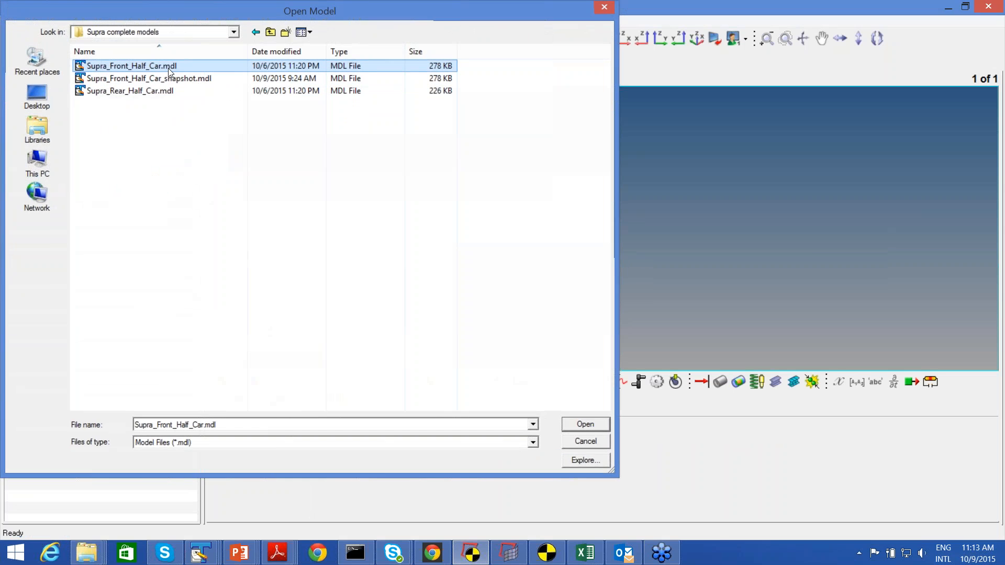
{"action": "double_click", "coordinate": [168, 68]}
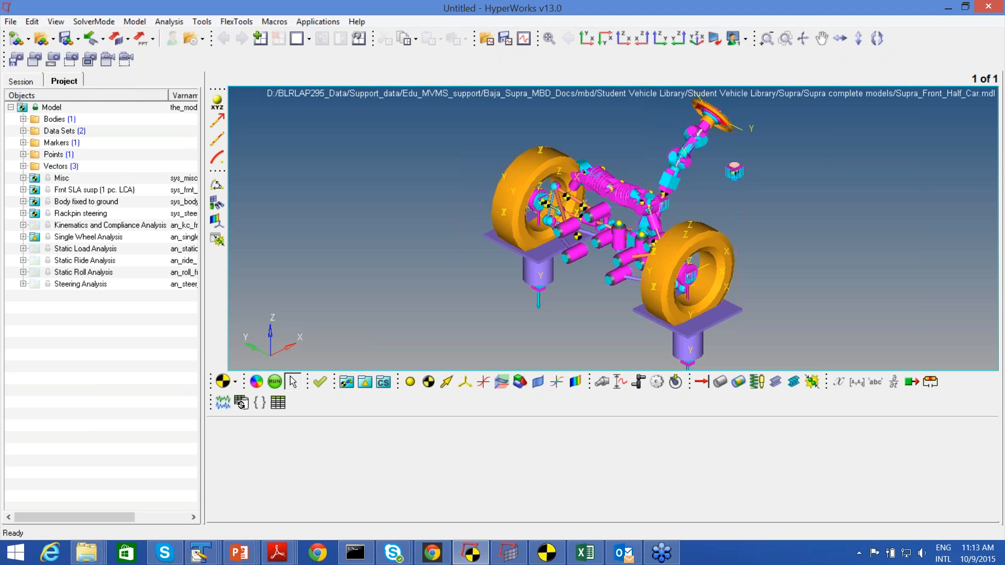
Inspect the front SLA suspension system's attachments and expand its contents in the model tree.
{"action": "left_click", "coordinate": [73, 191]}
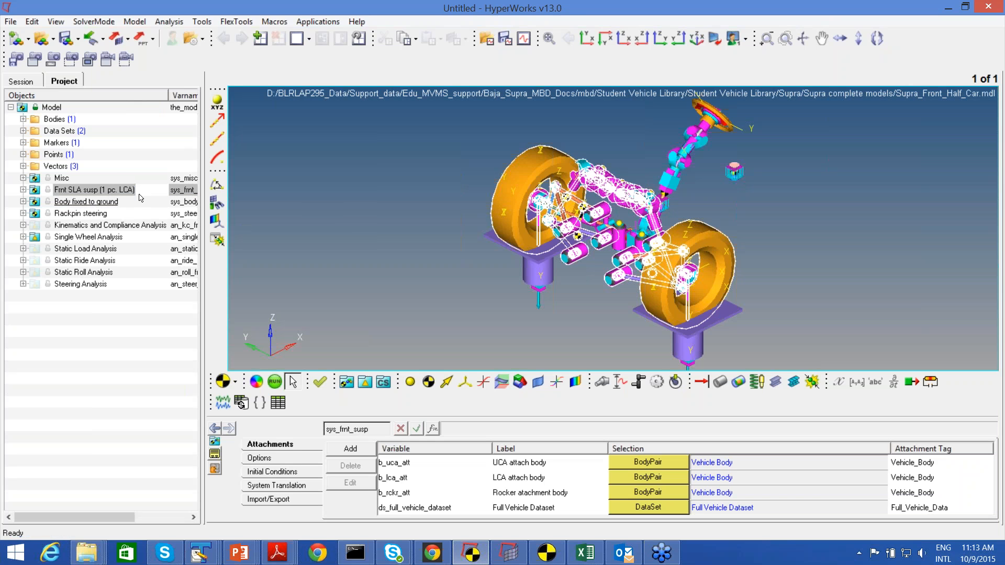
{"action": "left_click", "coordinate": [120, 192]}
{"action": "left_click", "coordinate": [23, 190]}
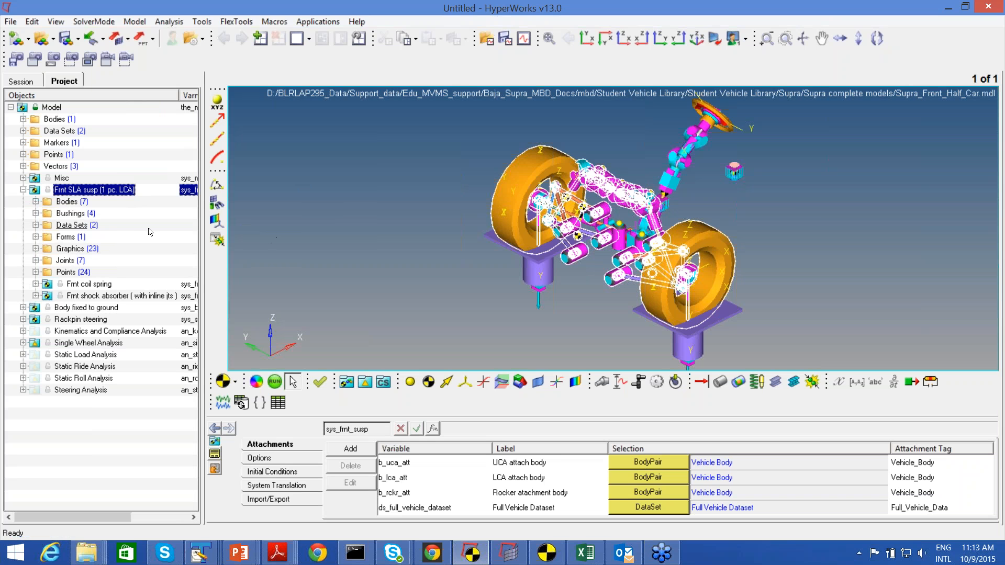
Review the complete property table of the front suspension's Vehicle Input Parameters Front data set, from half track width to wheel hub CG.
{"action": "left_click", "coordinate": [36, 225]}
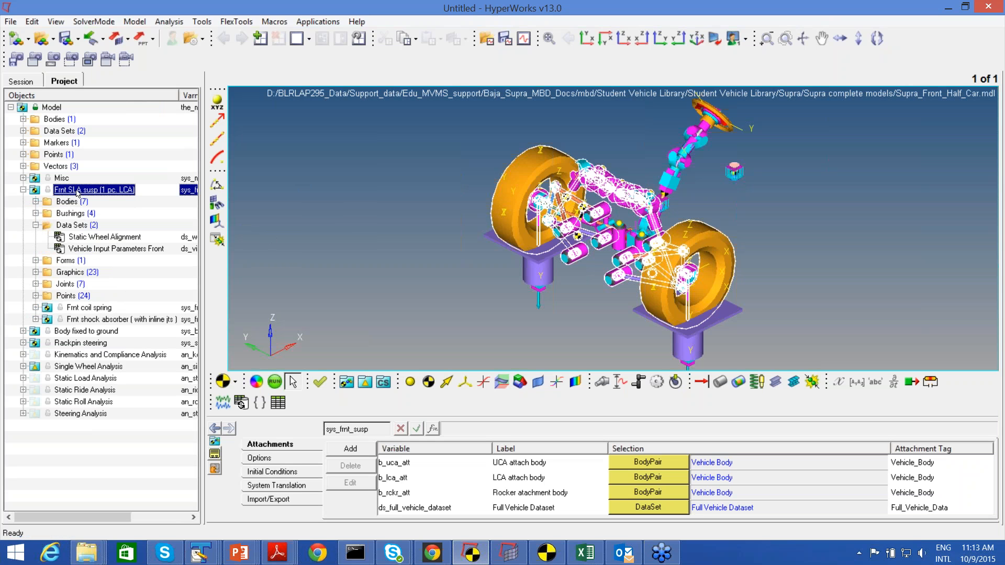
{"action": "left_click", "coordinate": [100, 250]}
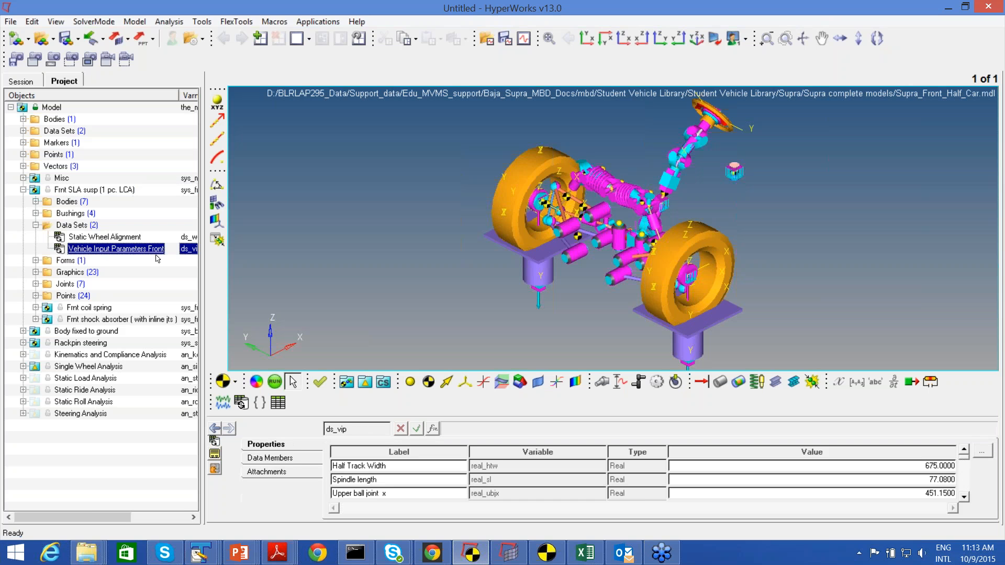
{"action": "left_click", "coordinate": [983, 453]}
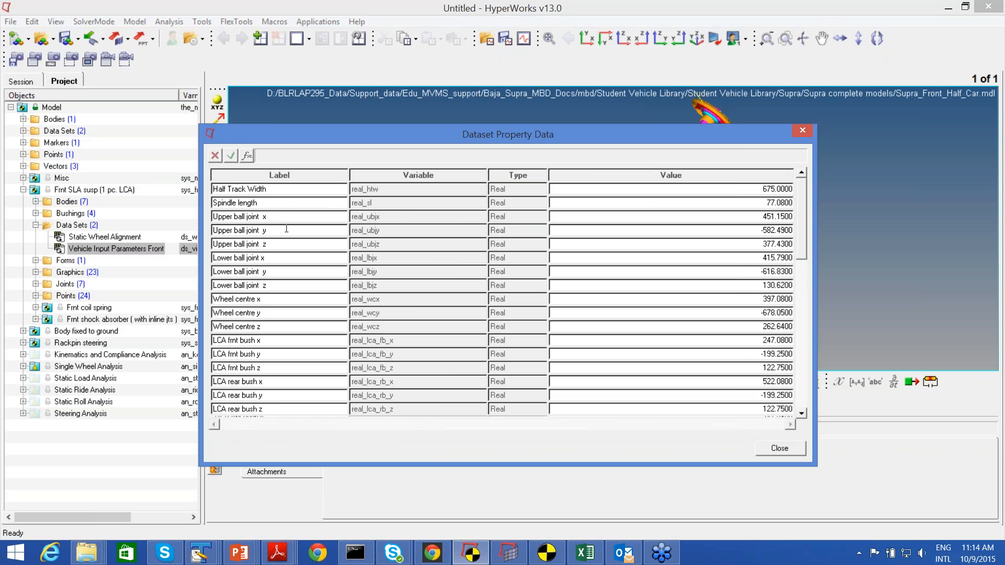
{"action": "scroll", "coordinate": [300, 284], "scroll_direction": "down", "scroll_amount": 2}
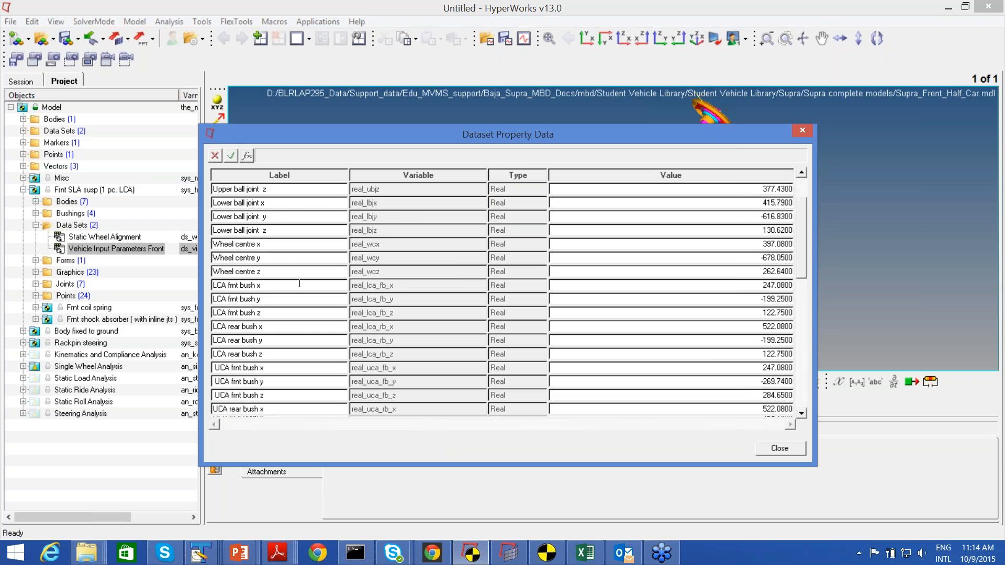
{"action": "scroll", "coordinate": [293, 293], "scroll_direction": "down", "scroll_amount": 4}
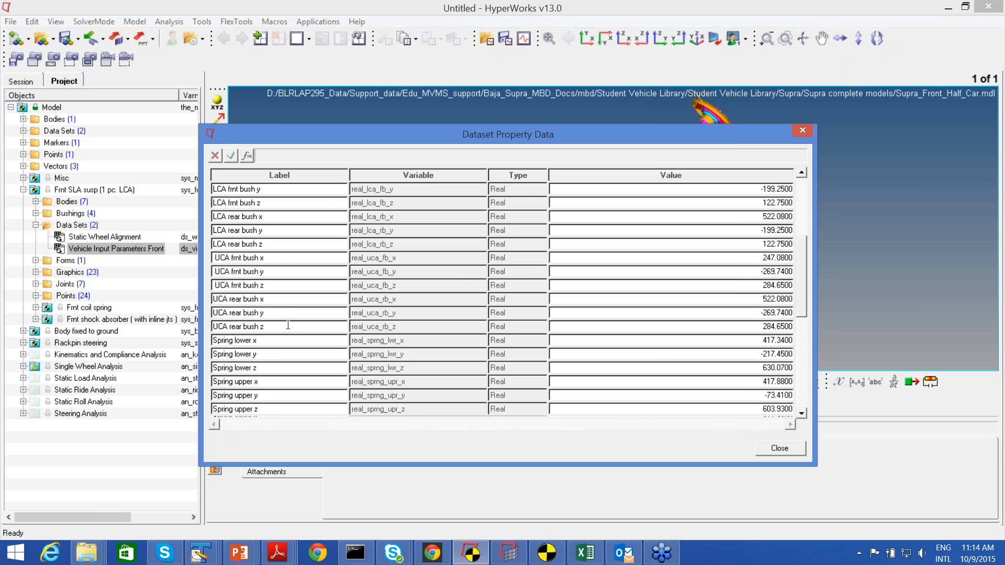
{"action": "left_click", "coordinate": [610, 245]}
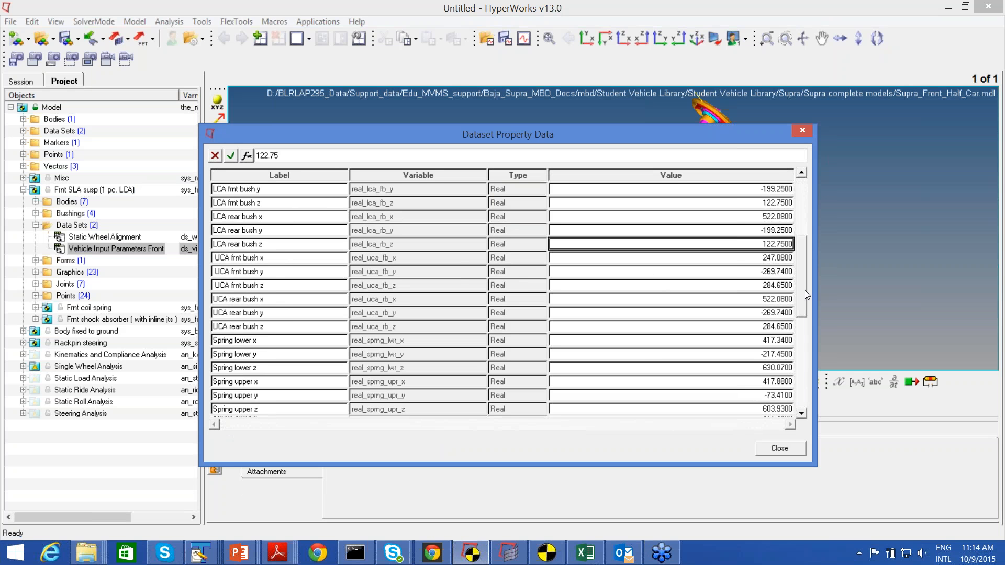
{"action": "left_click_drag", "start_coordinate": [804, 290], "coordinate": [799, 387]}
{"action": "left_click", "coordinate": [779, 448]}
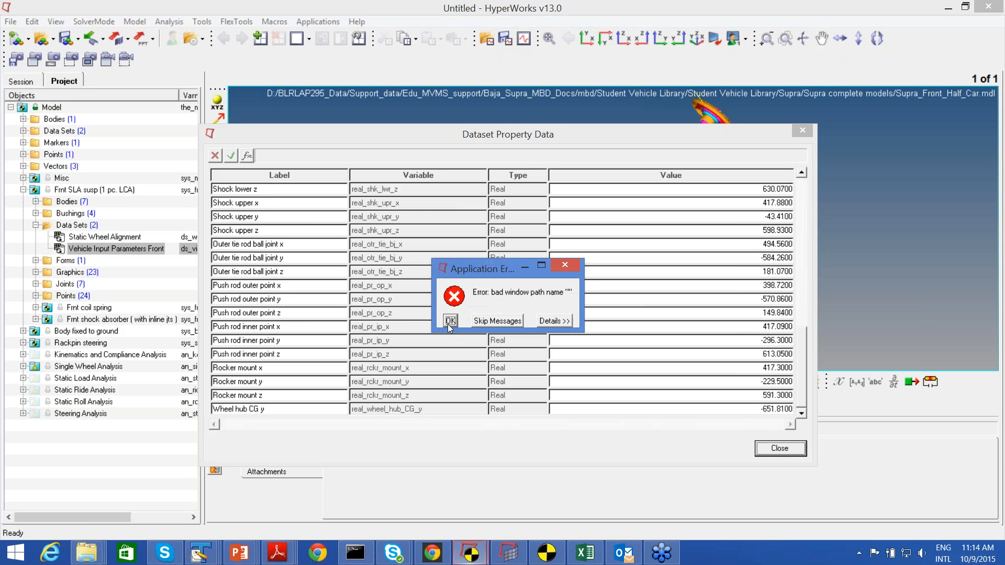
{"action": "left_click", "coordinate": [449, 324]}
{"action": "left_click", "coordinate": [495, 321]}
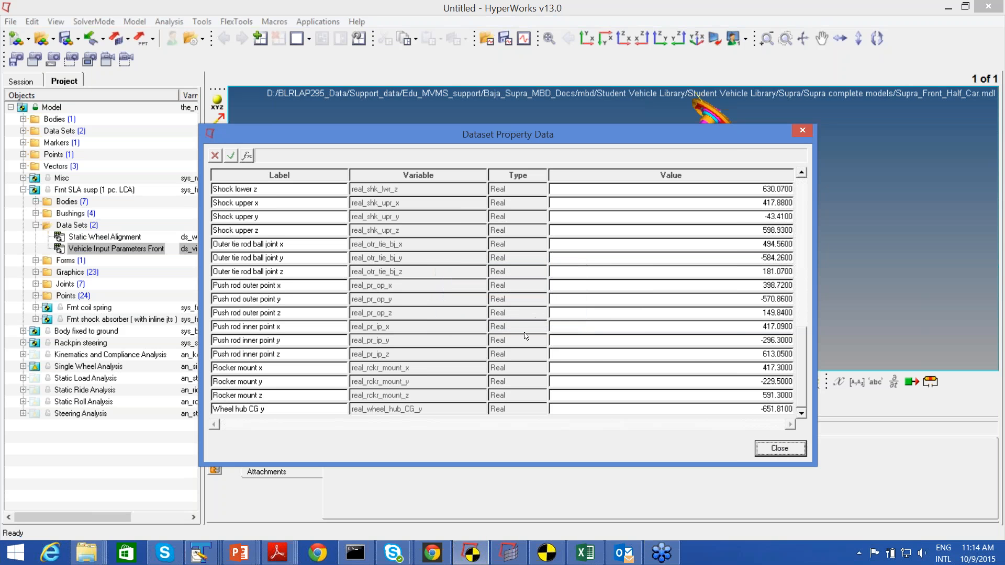
{"action": "left_click", "coordinate": [804, 132]}
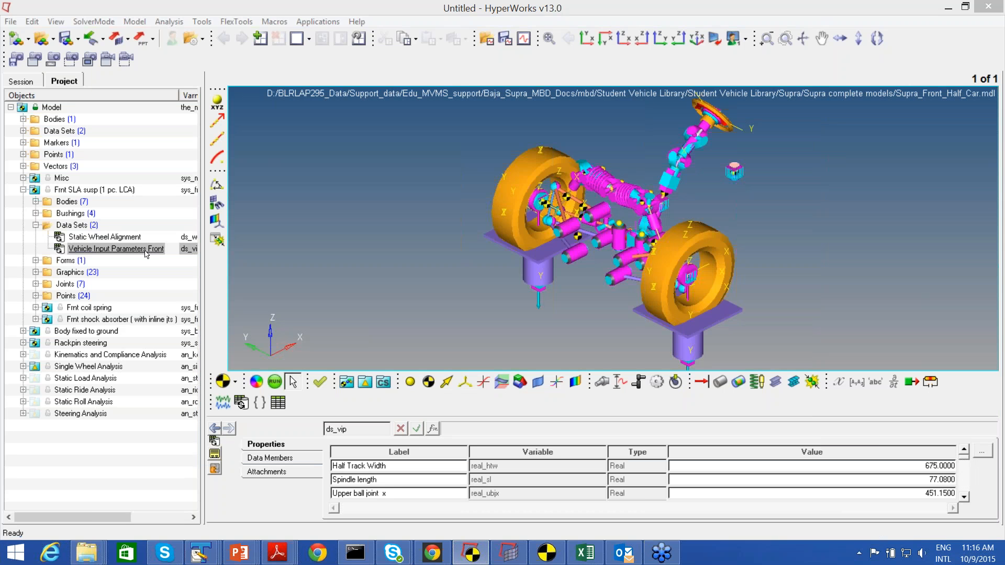
Reselect the Vehicle Input Parameters Front data set and revisit its full list of hardpoint properties.
{"action": "left_click", "coordinate": [147, 251]}
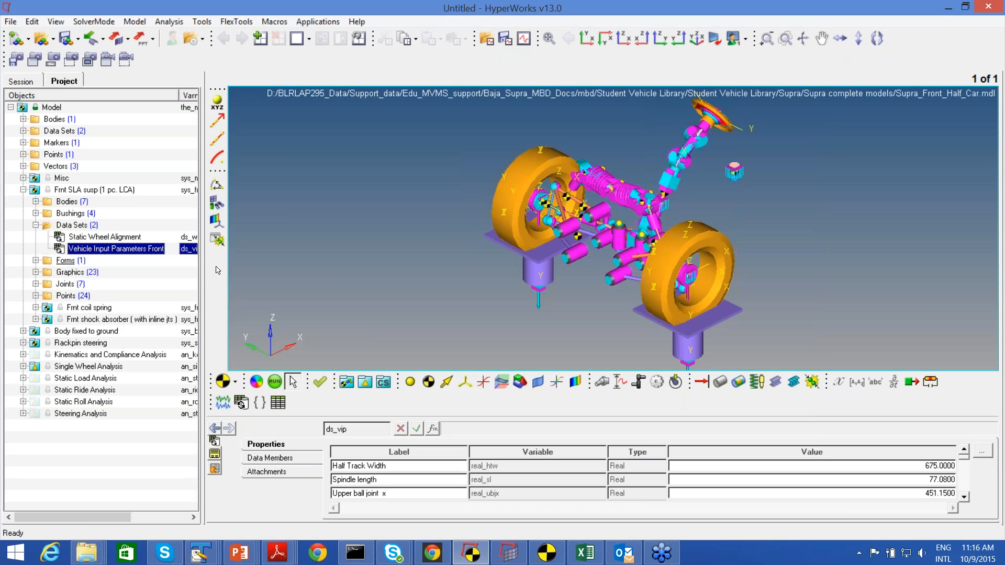
{"action": "left_click", "coordinate": [981, 453]}
{"action": "left_click", "coordinate": [988, 453]}
{"action": "left_click", "coordinate": [397, 297]}
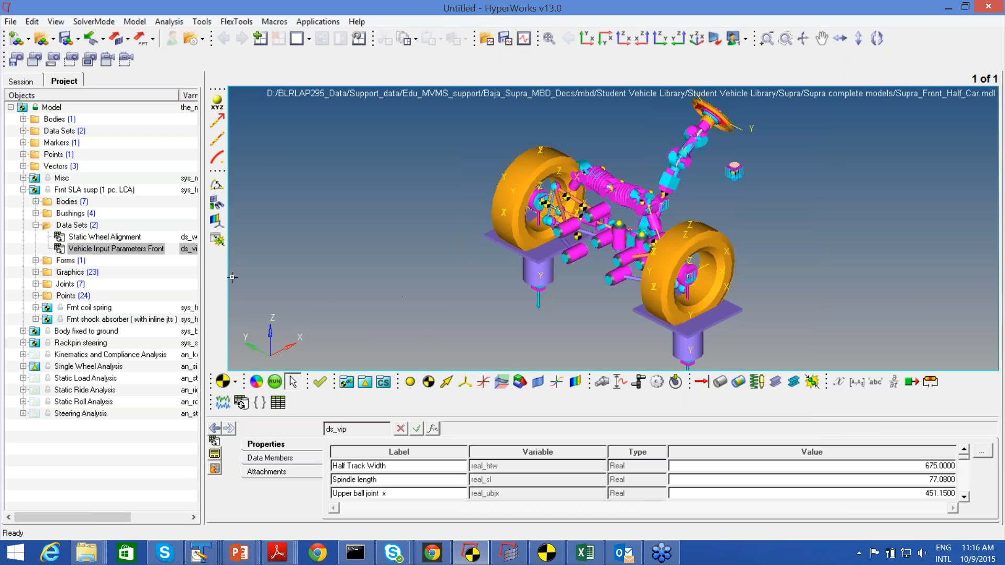
Inspect the front coil spring's connectivity, its stiffness and damping properties, and its preload and free length settings.
{"action": "left_click", "coordinate": [35, 307]}
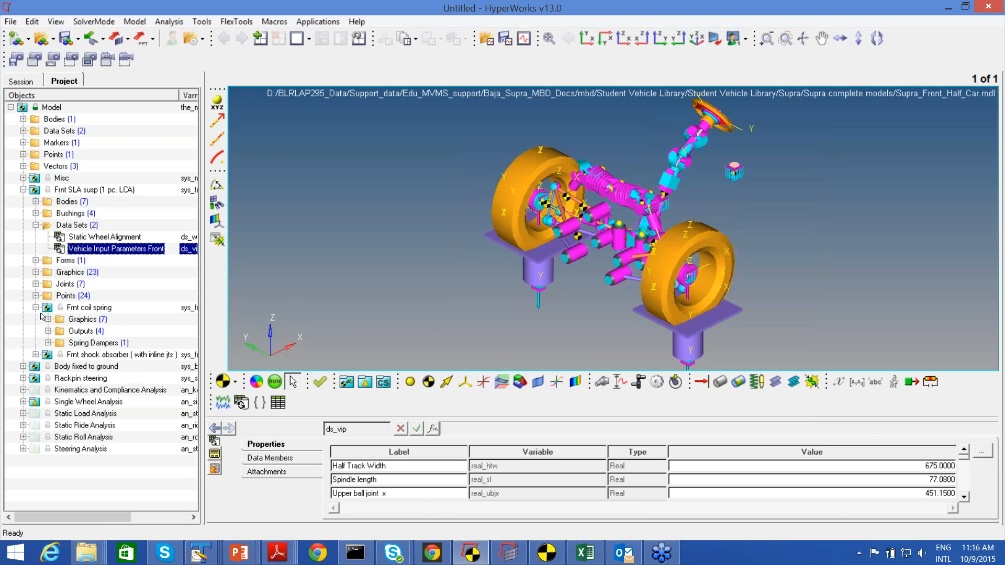
{"action": "left_click", "coordinate": [48, 343]}
{"action": "left_click", "coordinate": [93, 355]}
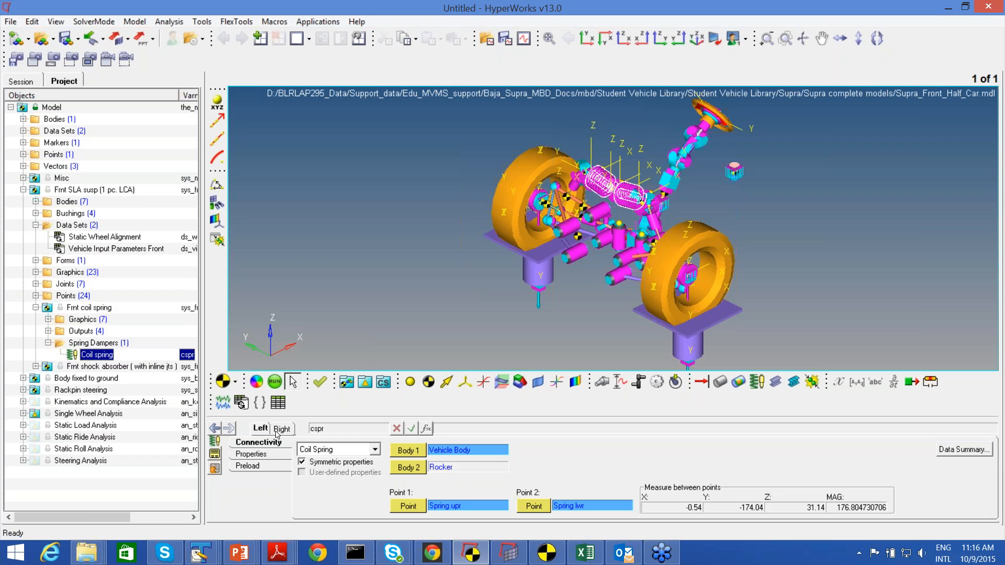
{"action": "left_click", "coordinate": [251, 454]}
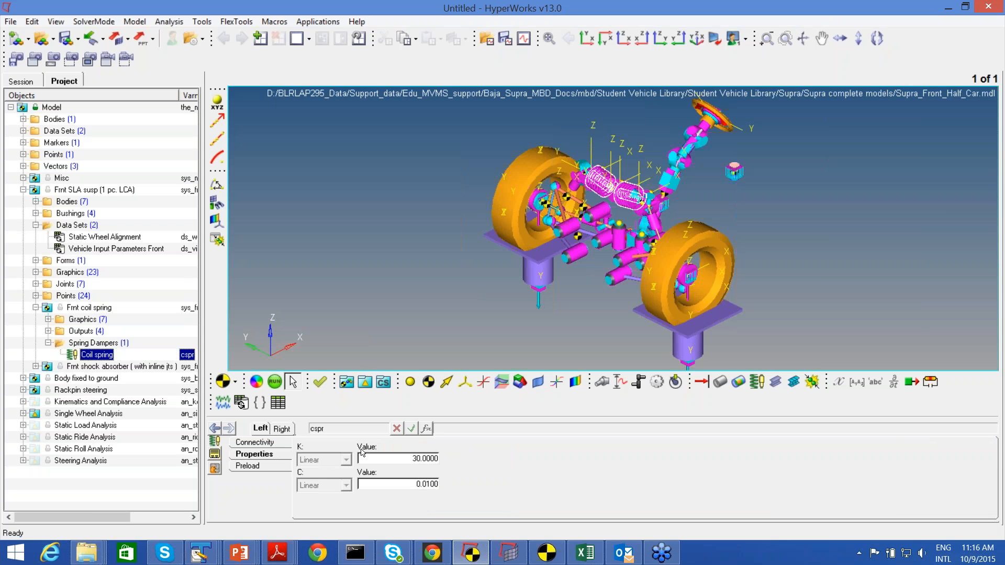
{"action": "left_click", "coordinate": [254, 467]}
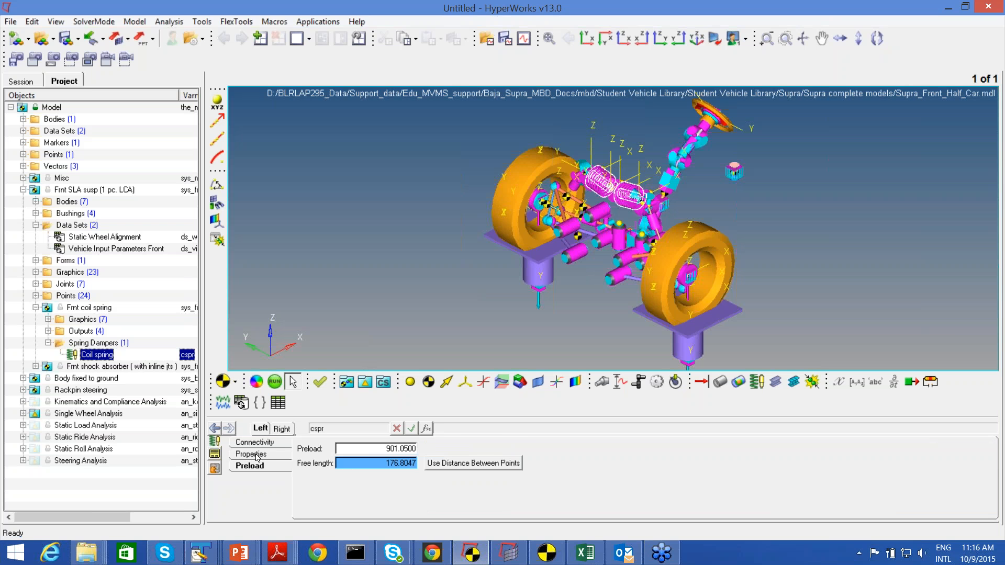
{"action": "left_click", "coordinate": [256, 456]}
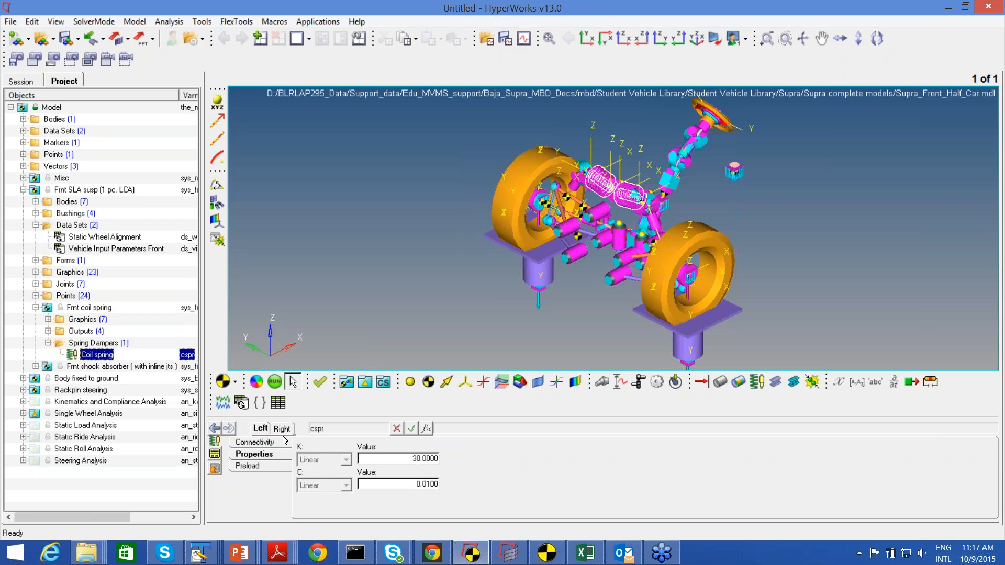
{"action": "left_click", "coordinate": [374, 459]}
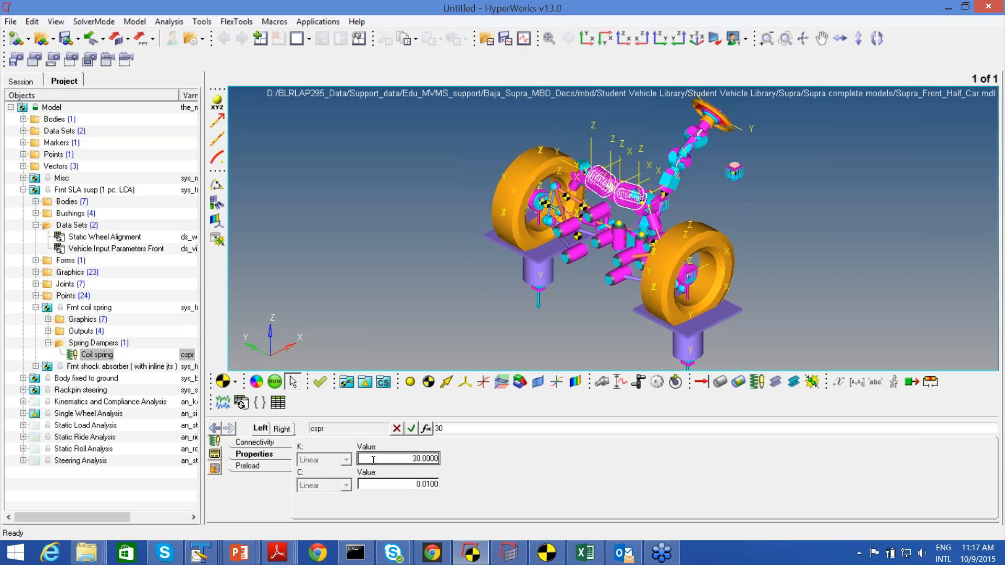
{"action": "left_click", "coordinate": [257, 466]}
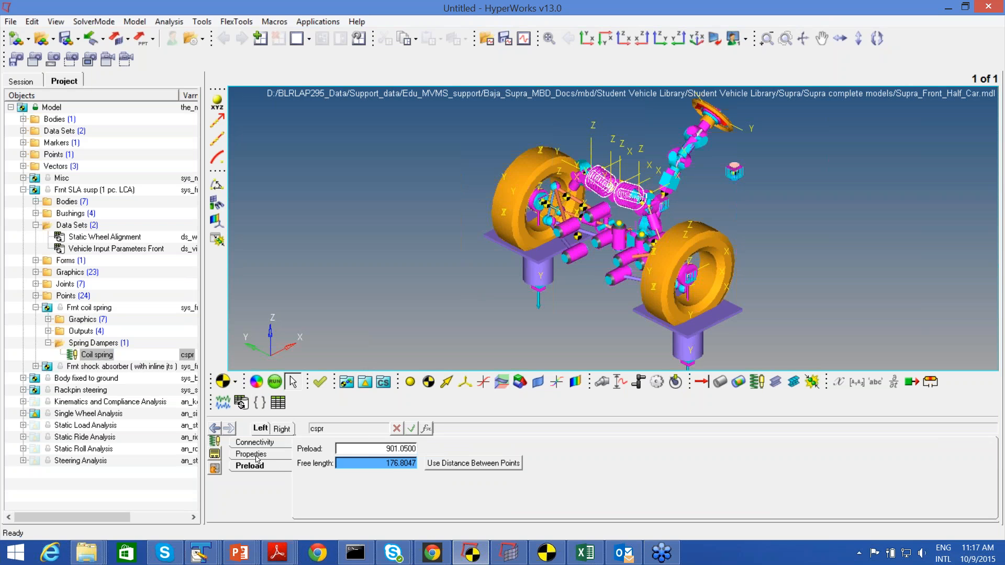
{"action": "left_click", "coordinate": [48, 343]}
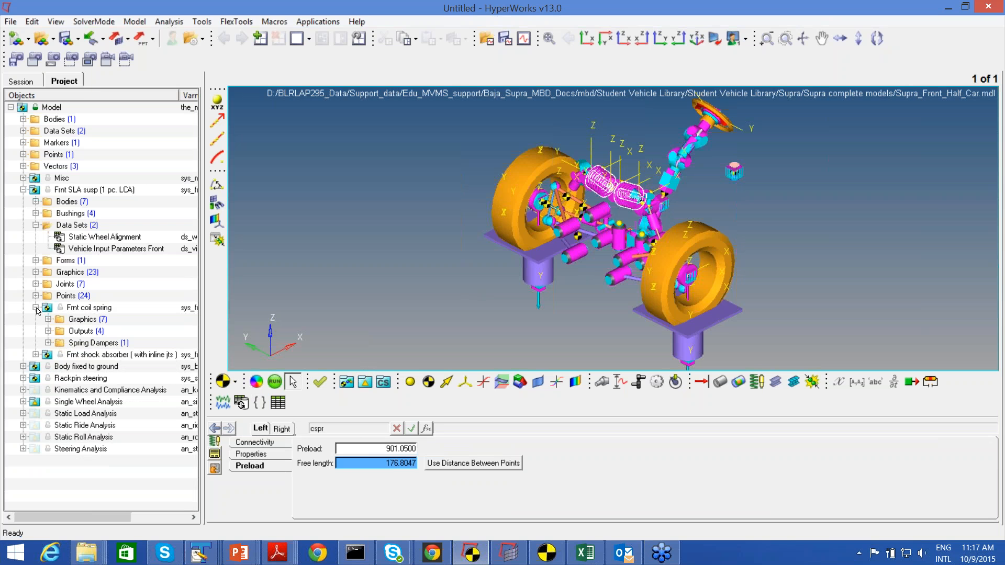
{"action": "left_click", "coordinate": [36, 307]}
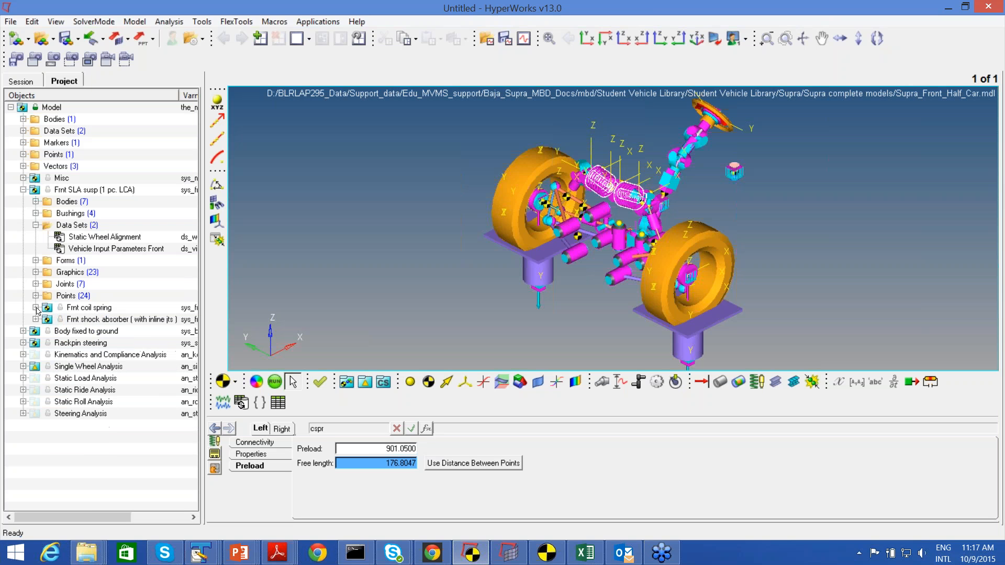
Inspect the stiffness and damping properties of the shock damper inside the front shock absorber subsystem.
{"action": "left_click", "coordinate": [36, 319]}
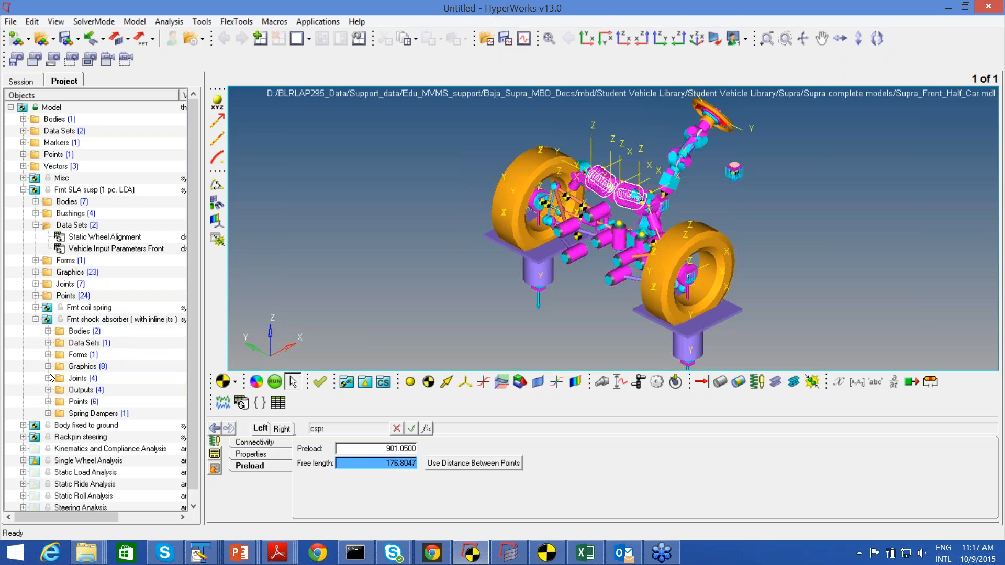
{"action": "left_click", "coordinate": [50, 414]}
{"action": "left_click", "coordinate": [102, 425]}
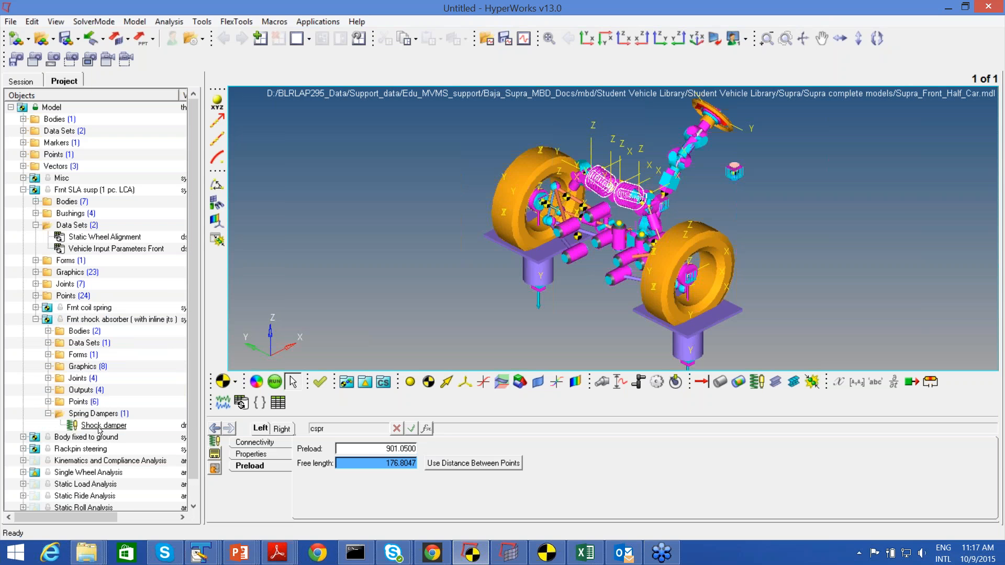
{"action": "left_click", "coordinate": [256, 455]}
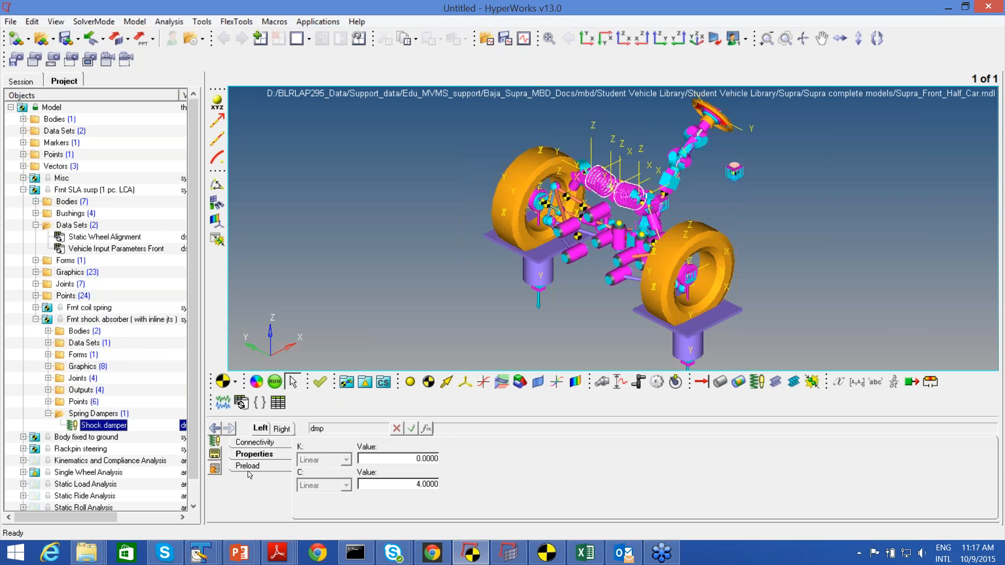
{"action": "left_click", "coordinate": [47, 413]}
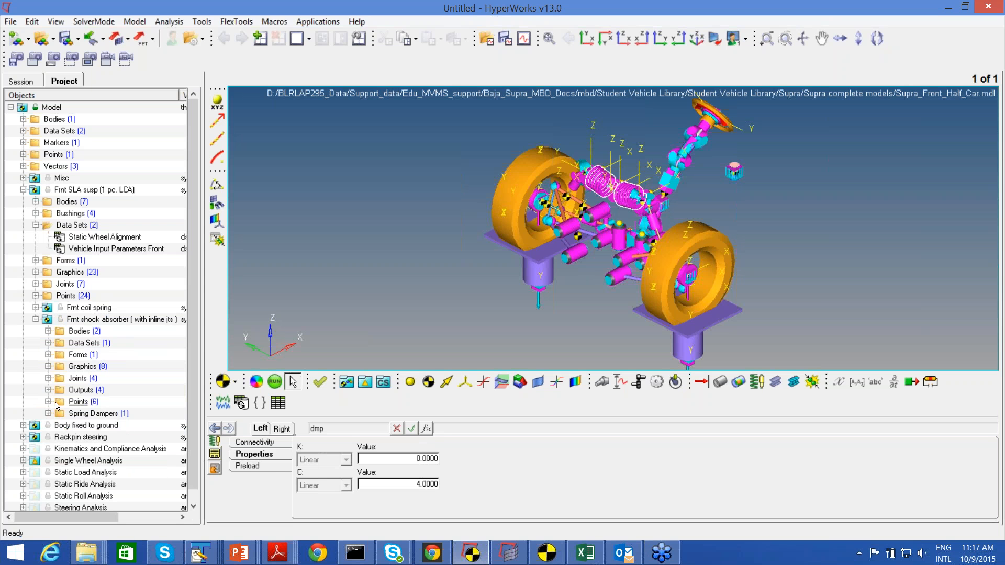
Examine the front shock absorber's points and the expression that defines the Y coordinate of the lower shock rod point.
{"action": "left_click", "coordinate": [48, 378]}
{"action": "left_click", "coordinate": [48, 378]}
{"action": "left_click", "coordinate": [49, 401]}
{"action": "left_click", "coordinate": [100, 414]}
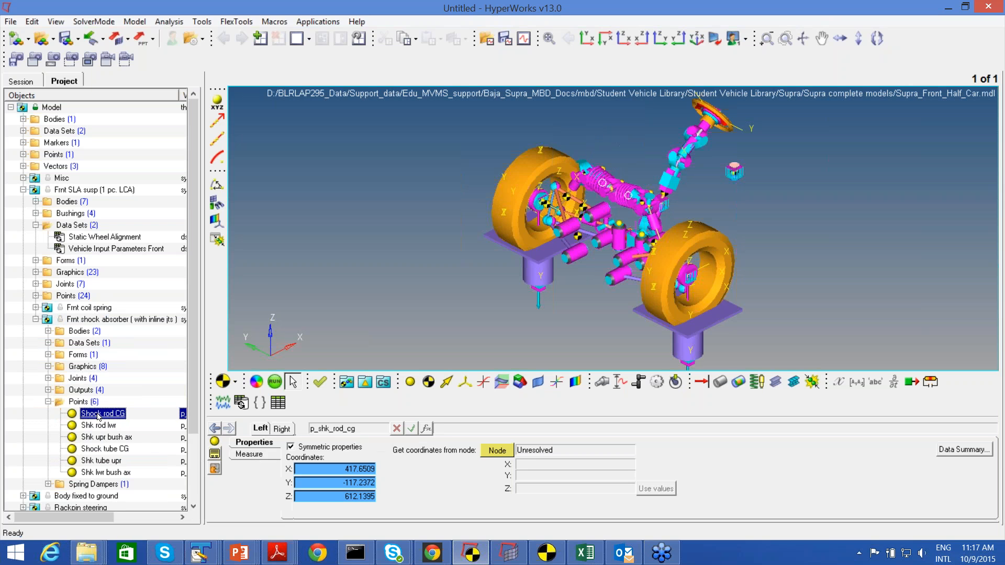
{"action": "left_click", "coordinate": [104, 438]}
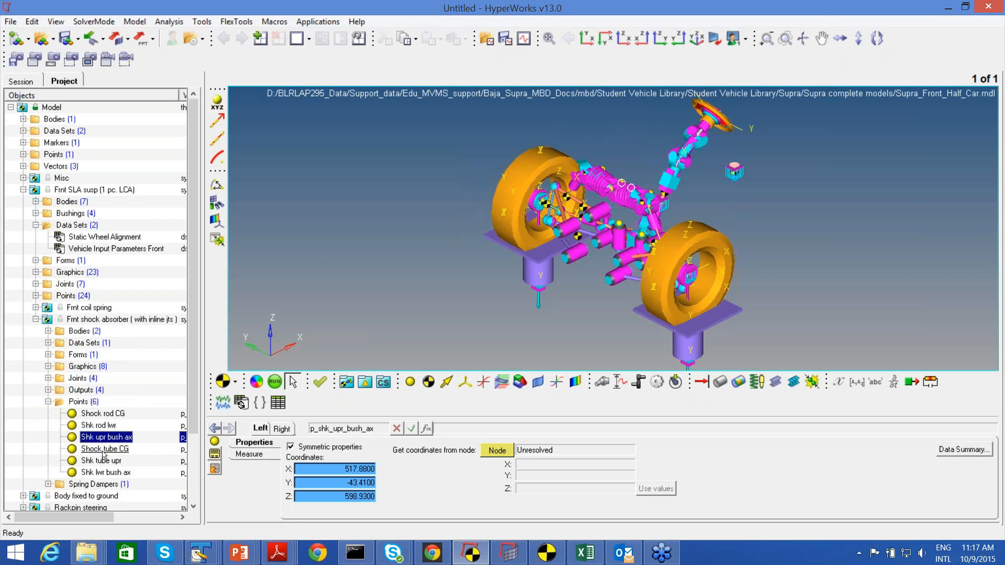
{"action": "left_click", "coordinate": [103, 450]}
{"action": "left_click", "coordinate": [103, 462]}
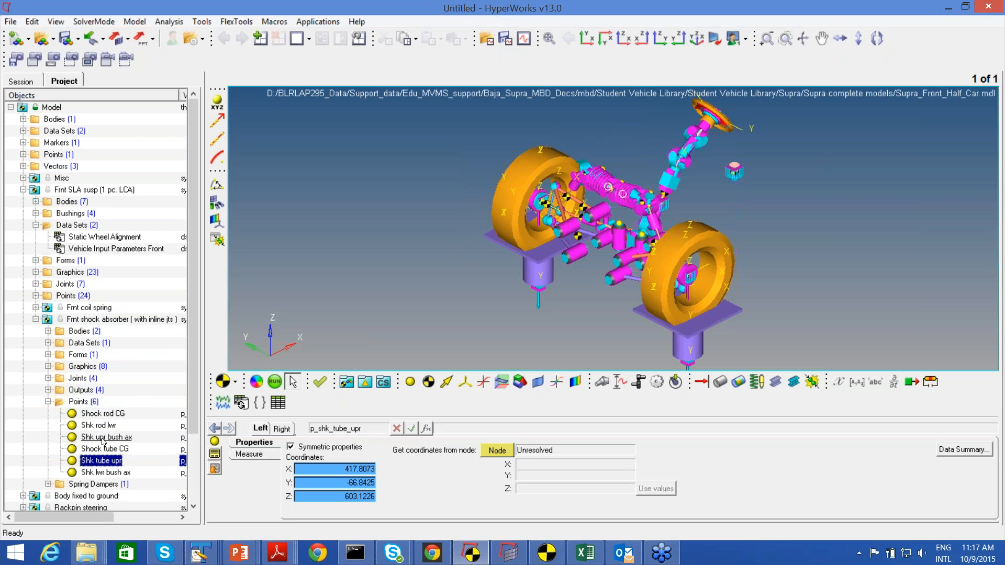
{"action": "left_click", "coordinate": [103, 437]}
{"action": "left_click", "coordinate": [105, 425]}
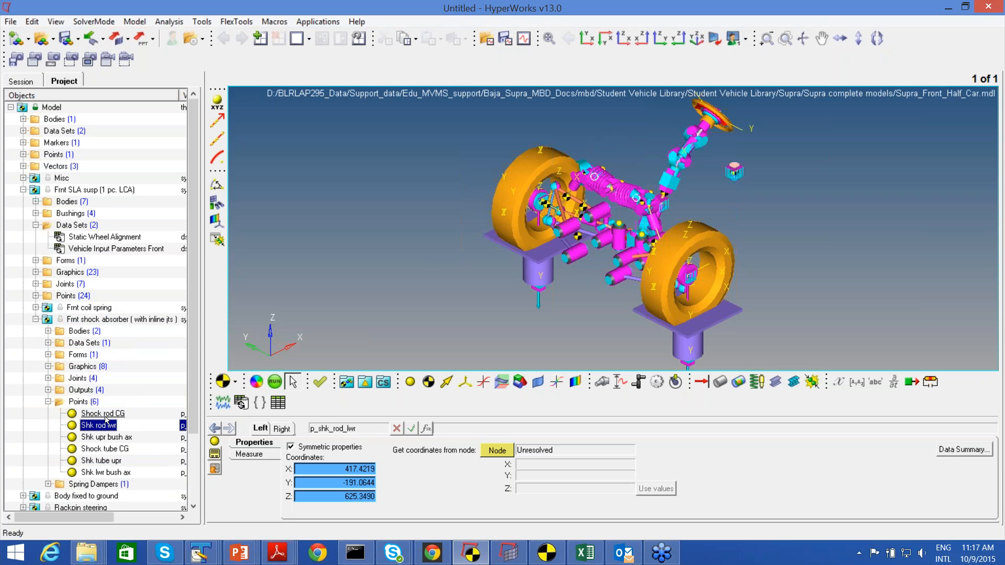
{"action": "left_click", "coordinate": [335, 482]}
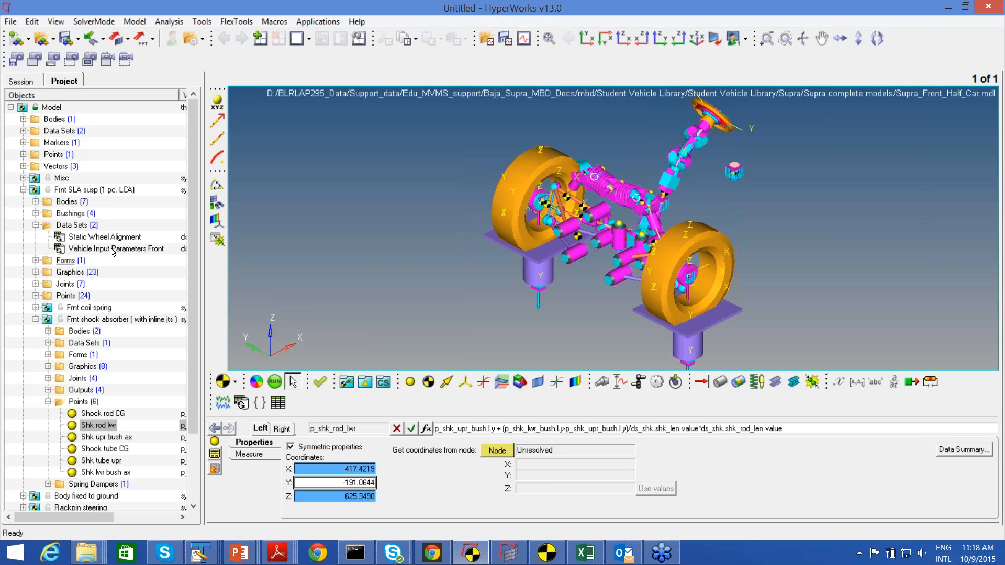
{"action": "left_click", "coordinate": [48, 401]}
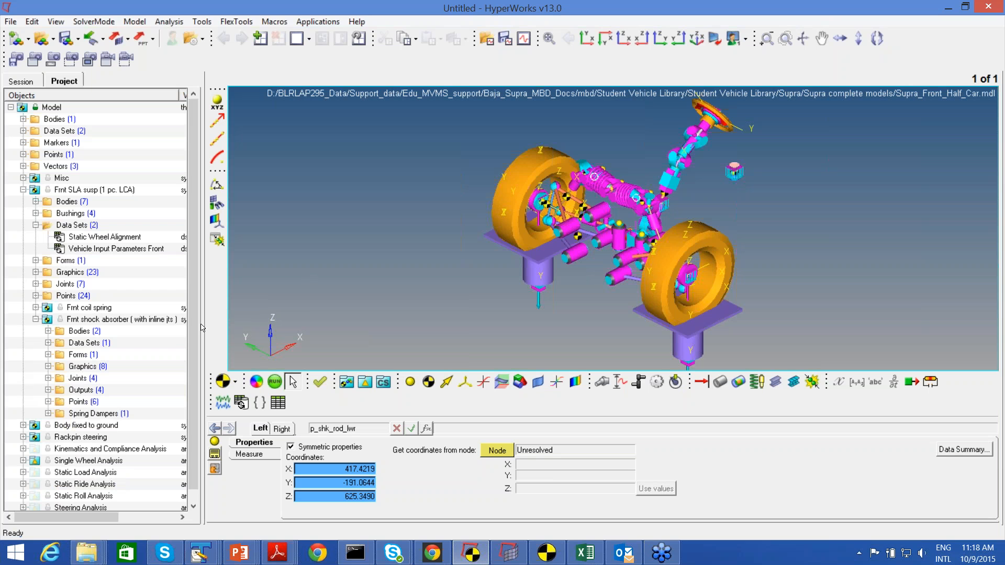
{"action": "left_click", "coordinate": [35, 320]}
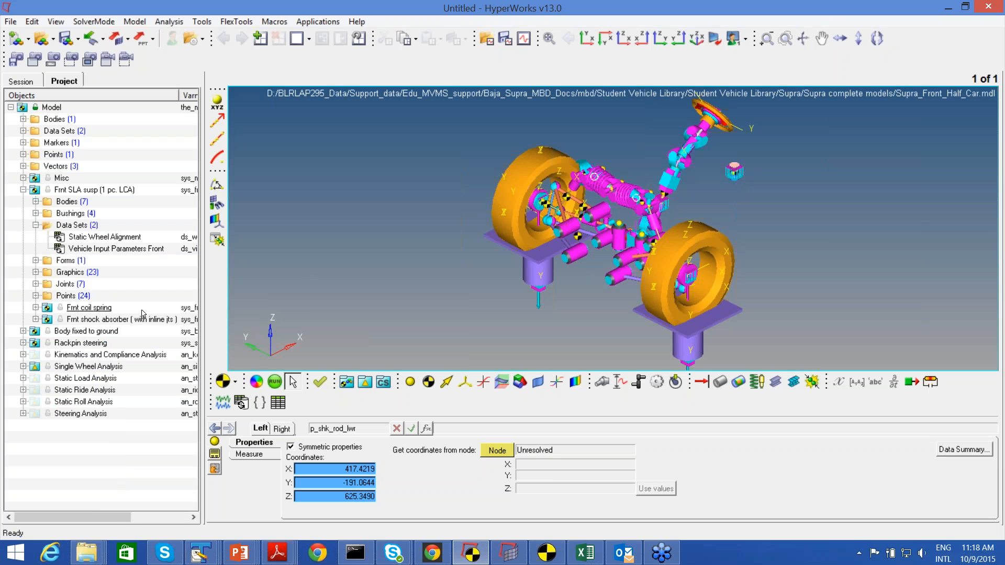
View the contents of the rackpin steering system, and collapse it and the front SLA suspension in the model tree.
{"action": "left_click", "coordinate": [23, 343]}
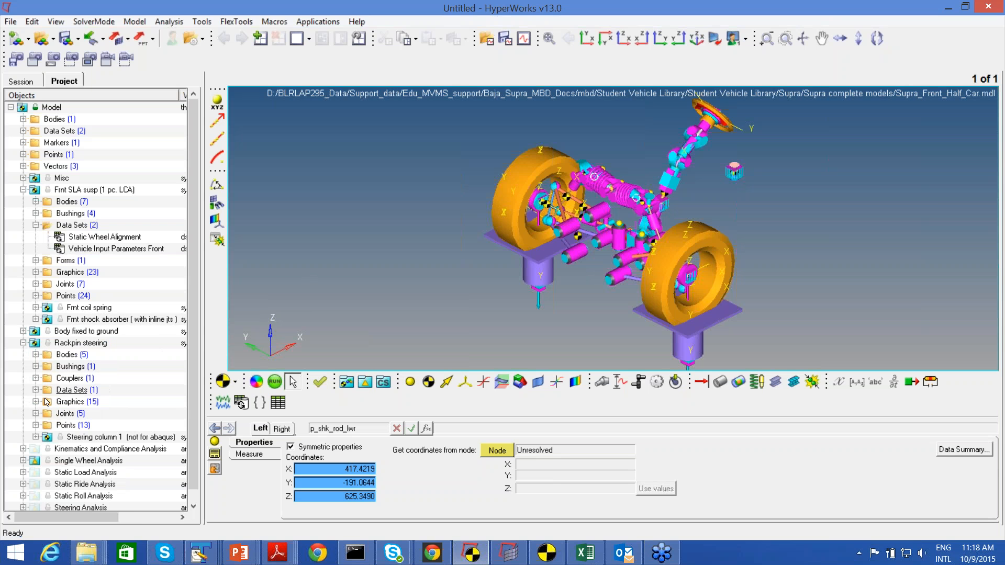
{"action": "left_click", "coordinate": [24, 343]}
{"action": "left_click", "coordinate": [35, 225]}
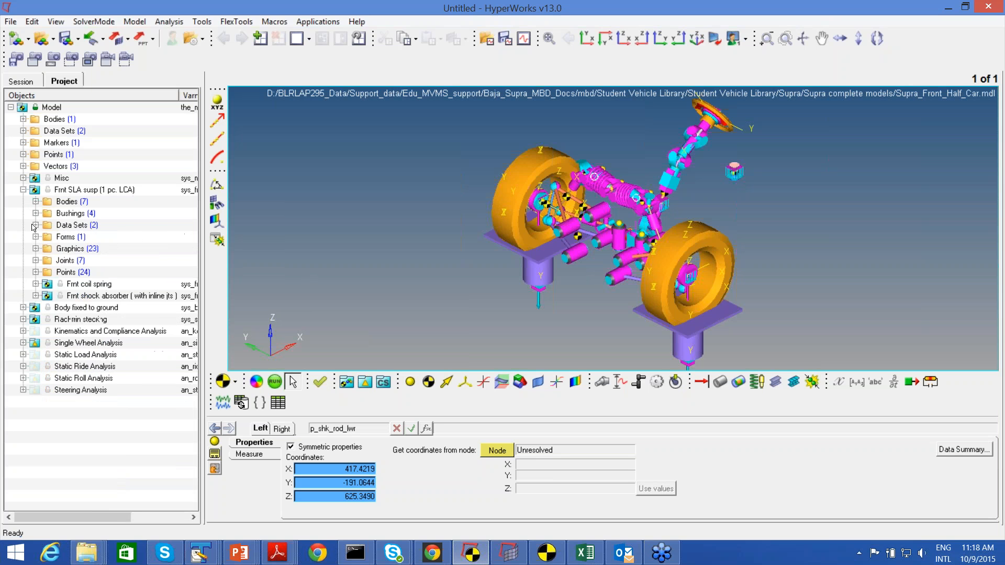
{"action": "left_click", "coordinate": [24, 190]}
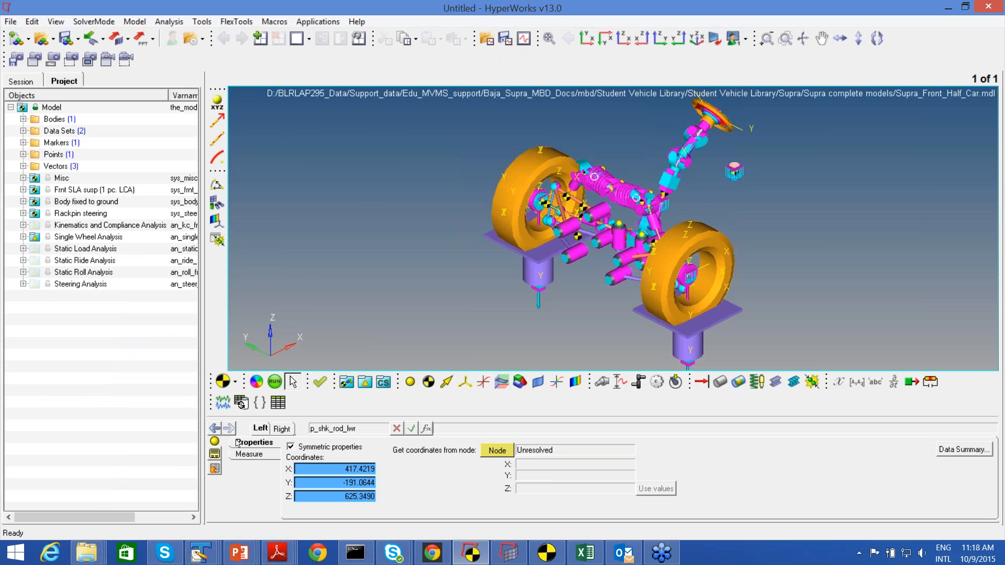
Switch to File Explorer and view the Steering folder under Supra components for customization in the Student Vehicle Library.
{"action": "left_click", "coordinate": [87, 552]}
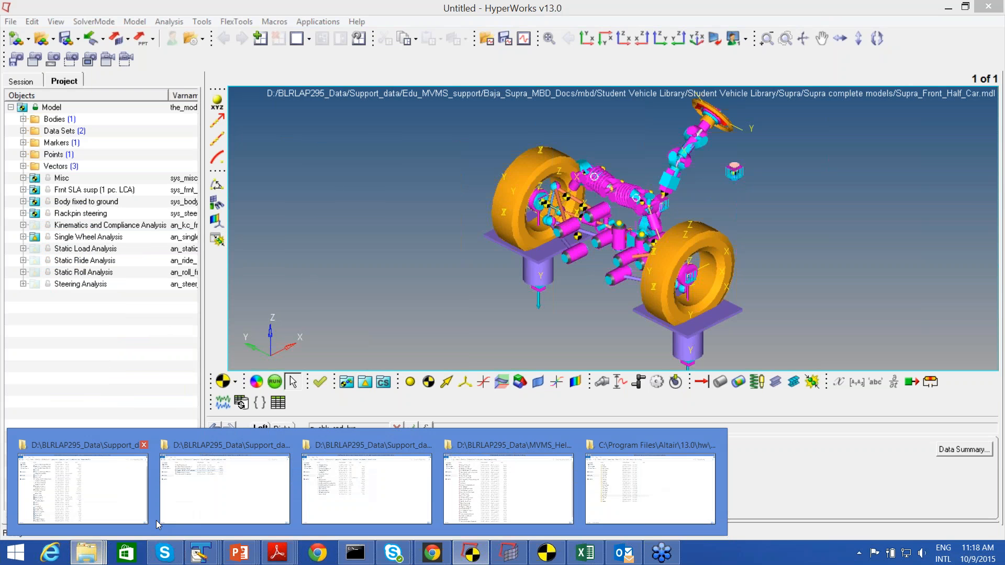
{"action": "left_click", "coordinate": [213, 441]}
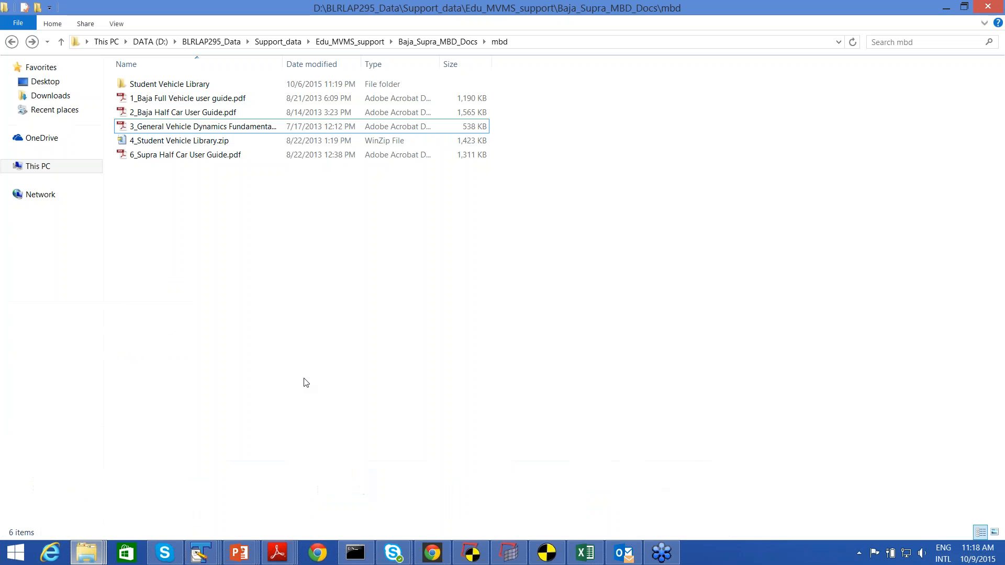
{"action": "double_click", "coordinate": [168, 86]}
{"action": "double_click", "coordinate": [166, 85]}
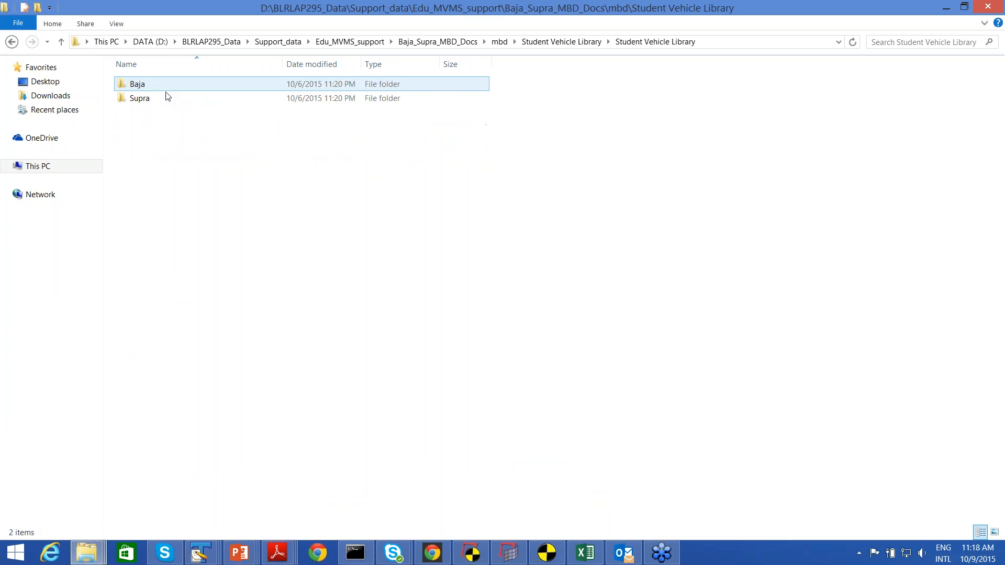
{"action": "double_click", "coordinate": [155, 98]}
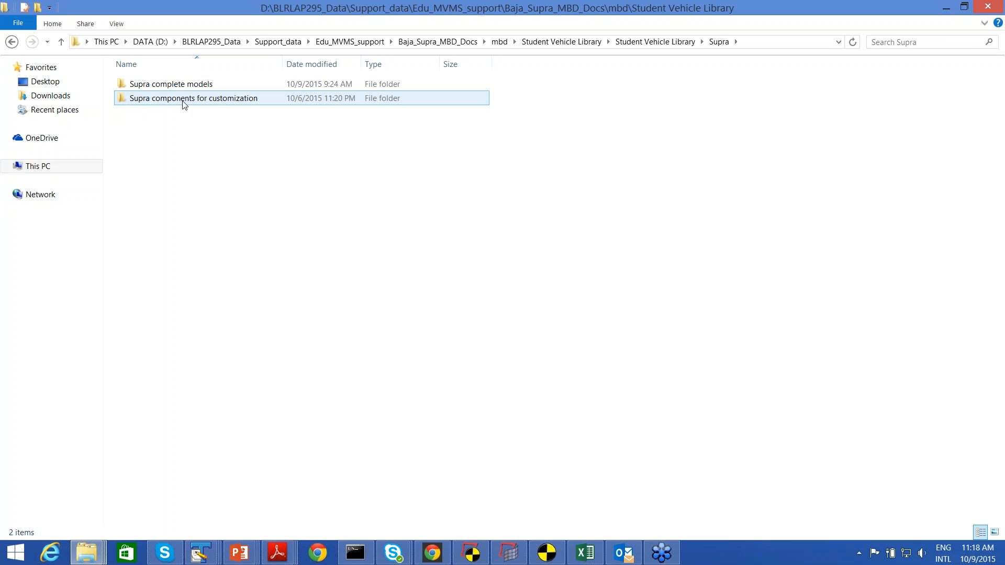
{"action": "double_click", "coordinate": [184, 103]}
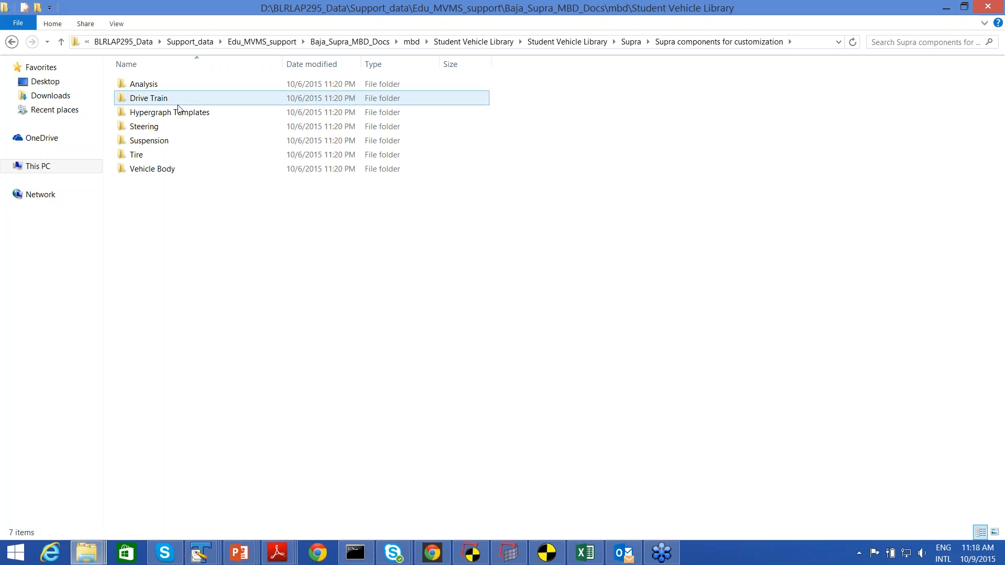
{"action": "double_click", "coordinate": [168, 130]}
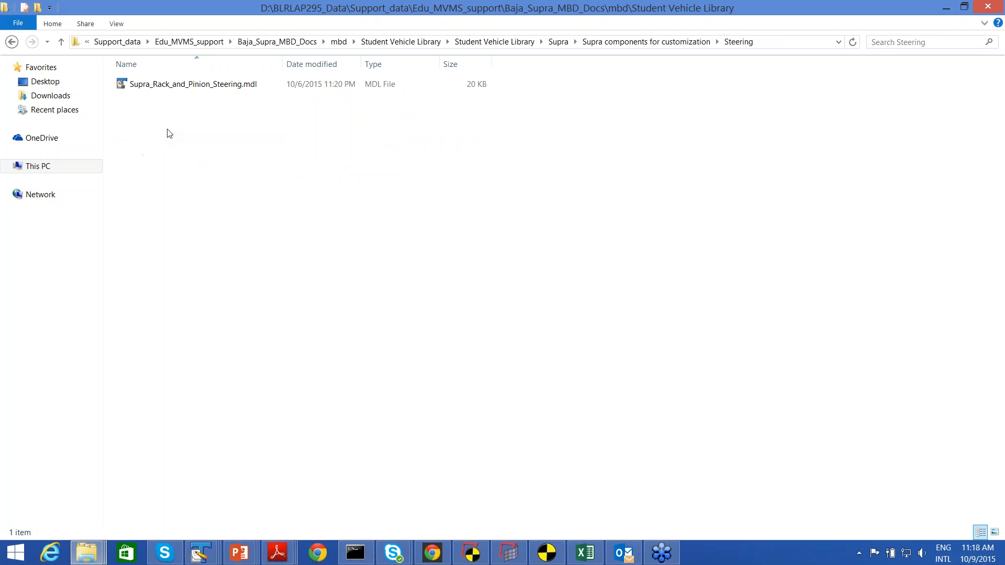
View the contents of the Supra Push and Pull Rod SLA suspension folder and the Tire folder in the customization components.
{"action": "key", "text": "BackSpace"}
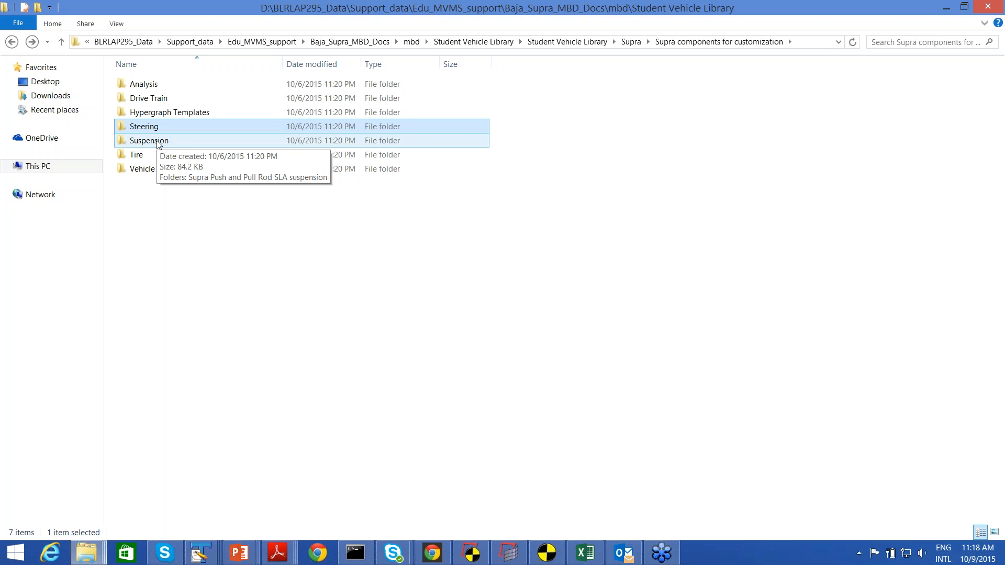
{"action": "double_click", "coordinate": [150, 141]}
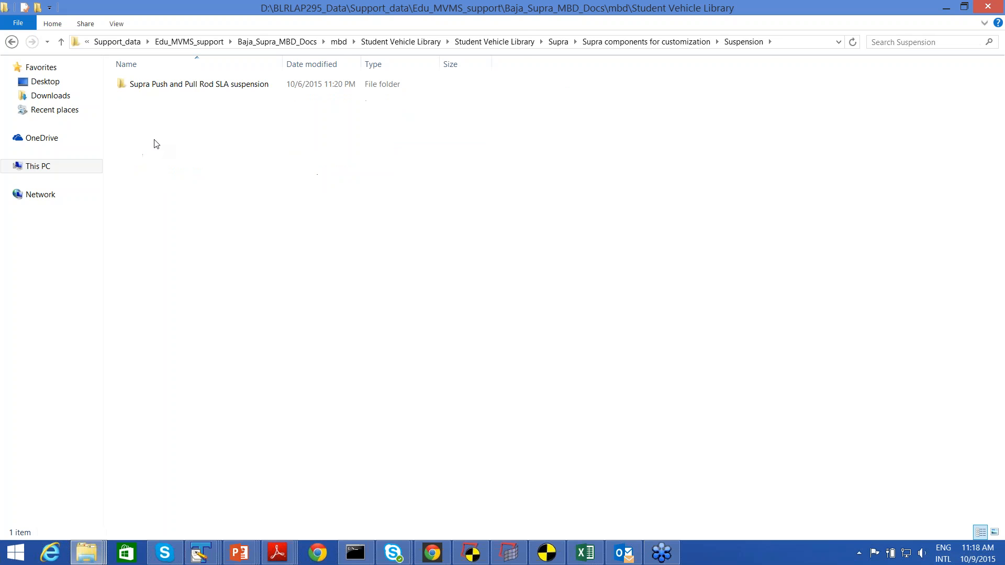
{"action": "double_click", "coordinate": [150, 86]}
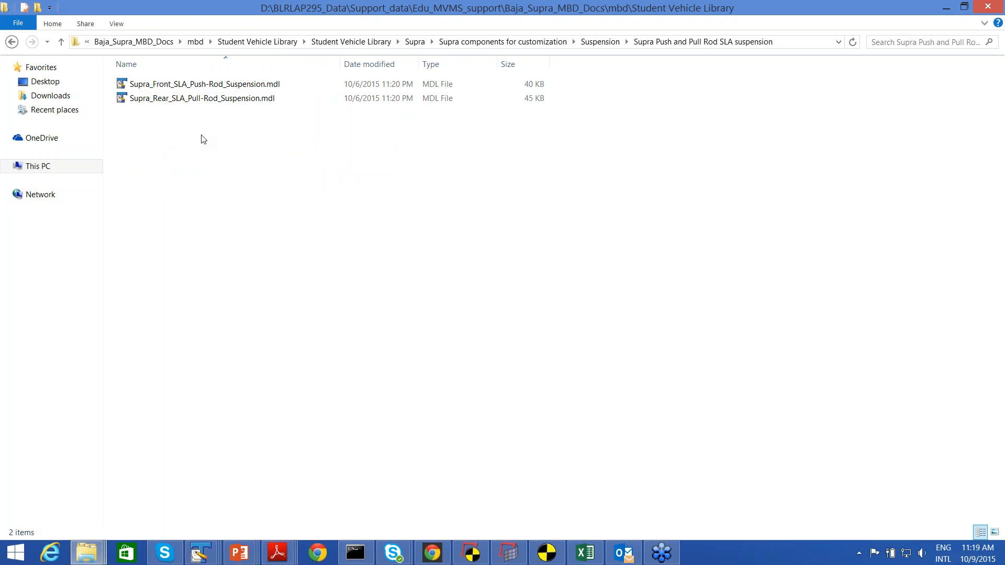
{"action": "key", "text": "BackSpace"}
{"action": "key", "text": "BackSpace"}
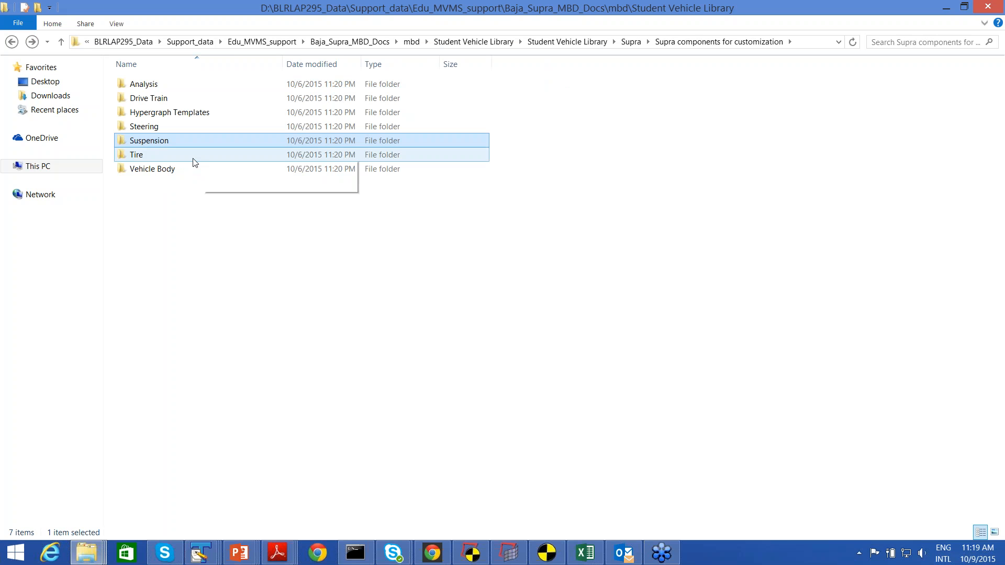
{"action": "double_click", "coordinate": [177, 159]}
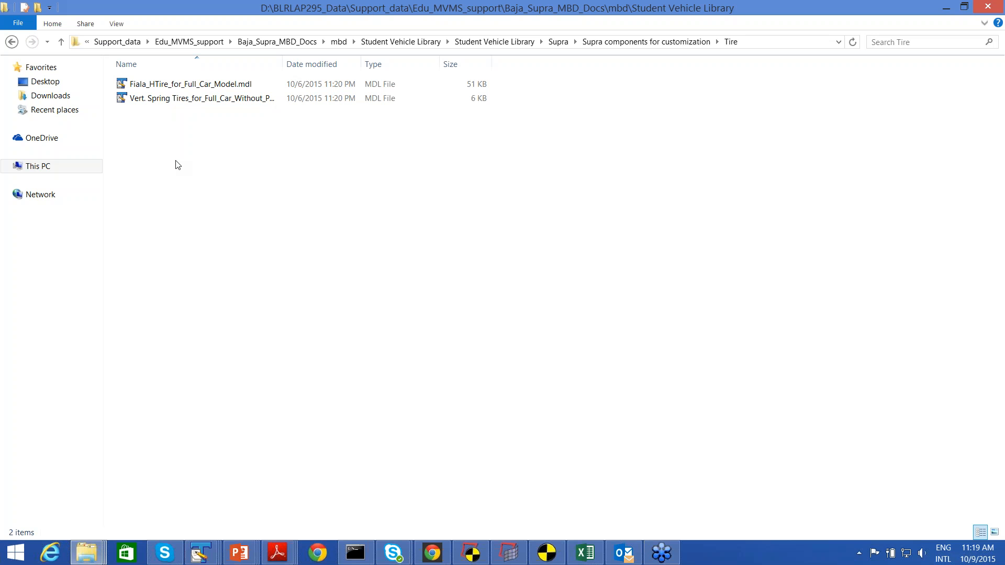
Switch to Adobe Reader and read the tyre introduction, contact path and friction graph in 3_General Vehicle Dynamics Fundamentals.pdf.
{"action": "left_click", "coordinate": [279, 553]}
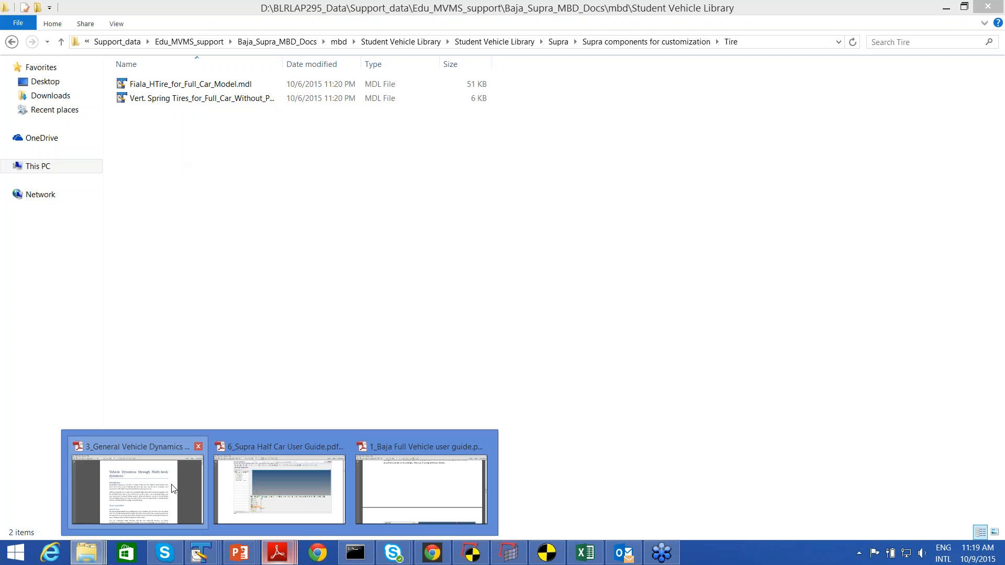
{"action": "left_click", "coordinate": [188, 471]}
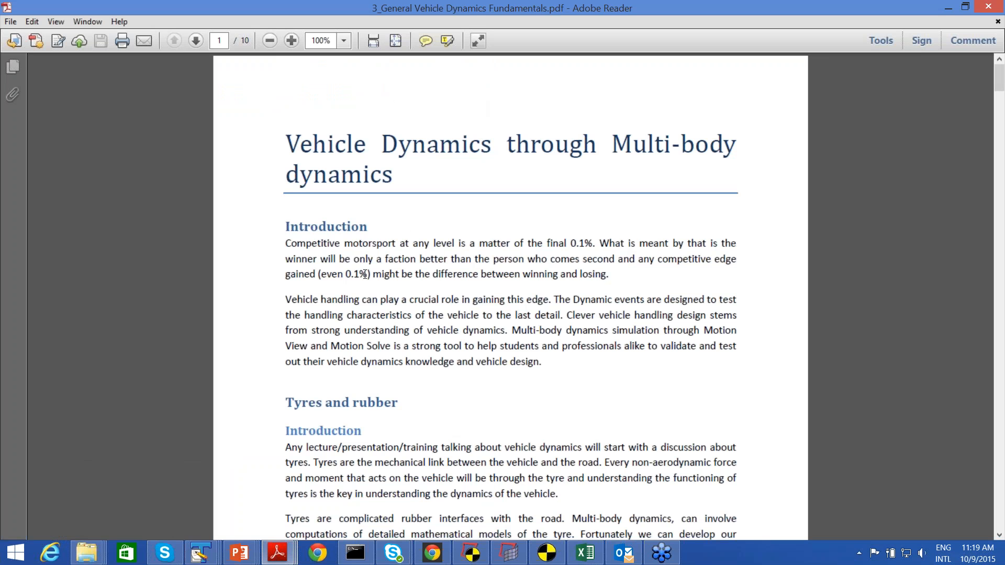
{"action": "scroll", "coordinate": [360, 309], "scroll_direction": "down", "scroll_amount": 5}
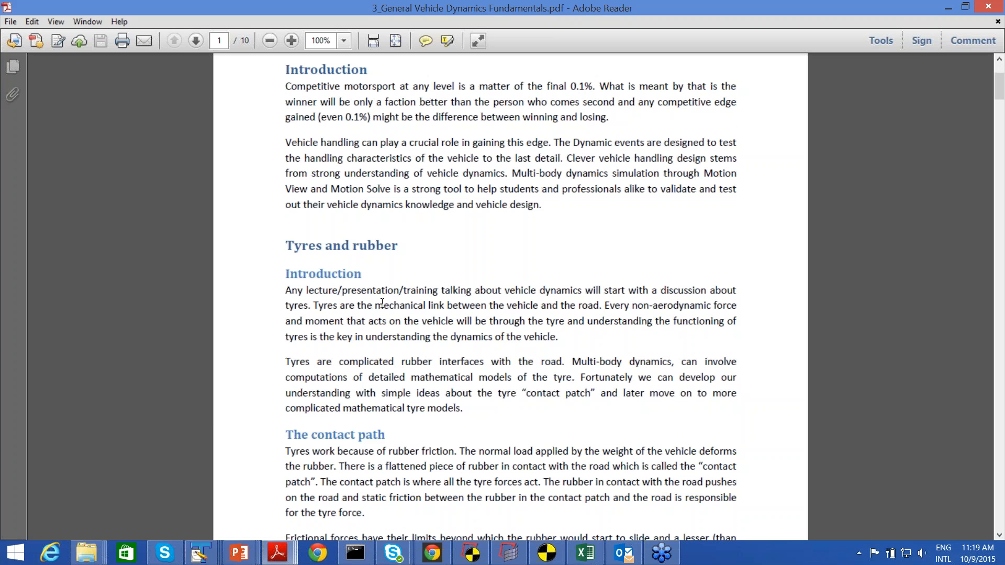
{"action": "scroll", "coordinate": [382, 304], "scroll_direction": "down", "scroll_amount": 3}
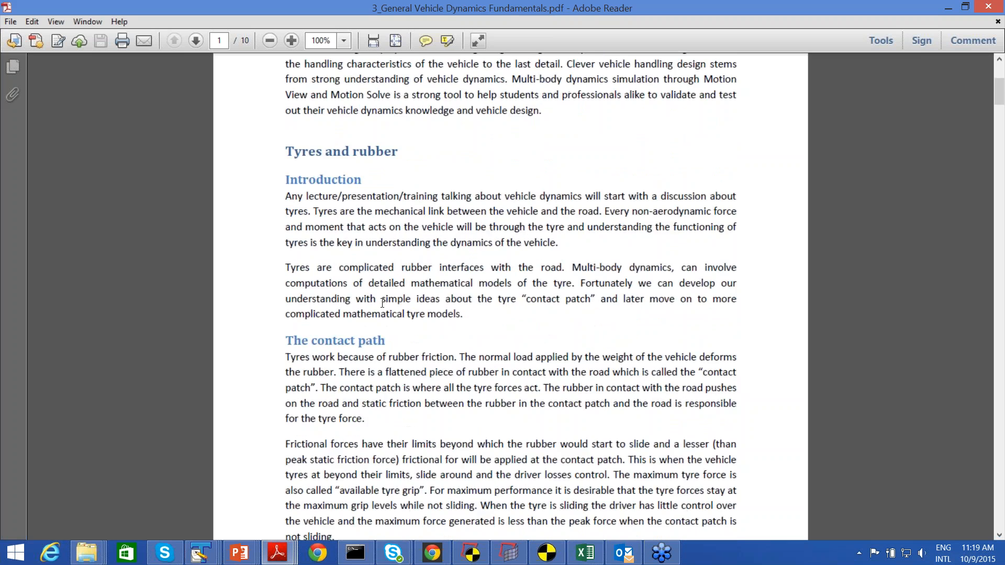
{"action": "scroll", "coordinate": [382, 303], "scroll_direction": "down", "scroll_amount": 3}
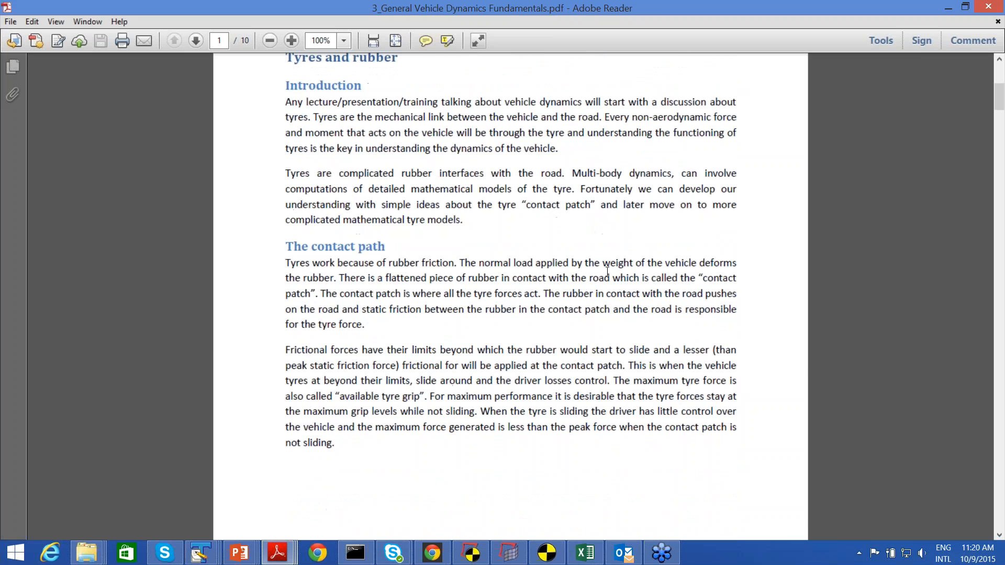
{"action": "scroll", "coordinate": [607, 271], "scroll_direction": "down", "scroll_amount": 11}
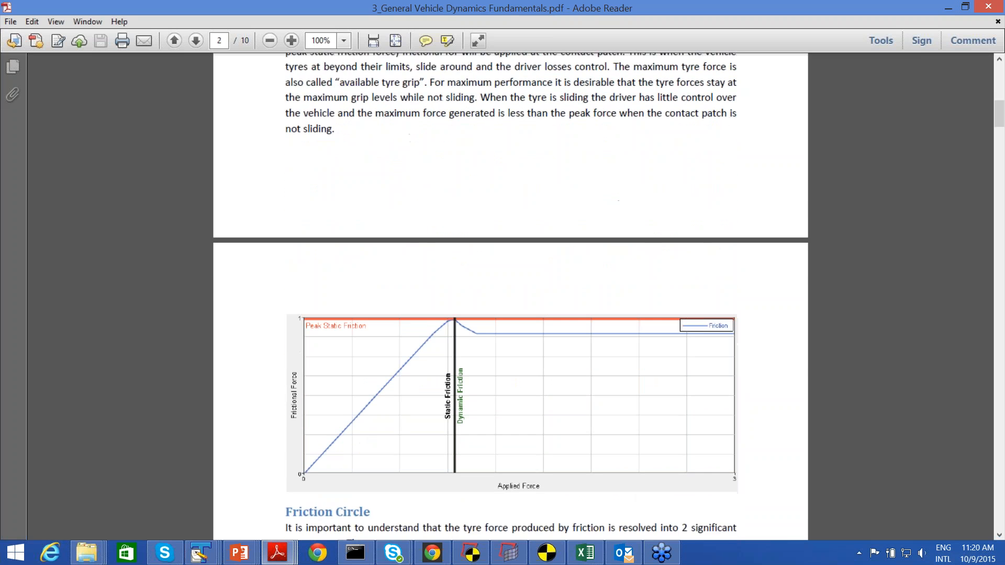
{"action": "scroll", "coordinate": [544, 67], "scroll_direction": "up", "scroll_amount": 3}
{"action": "scroll", "coordinate": [510, 297], "scroll_direction": "up", "scroll_amount": 4}
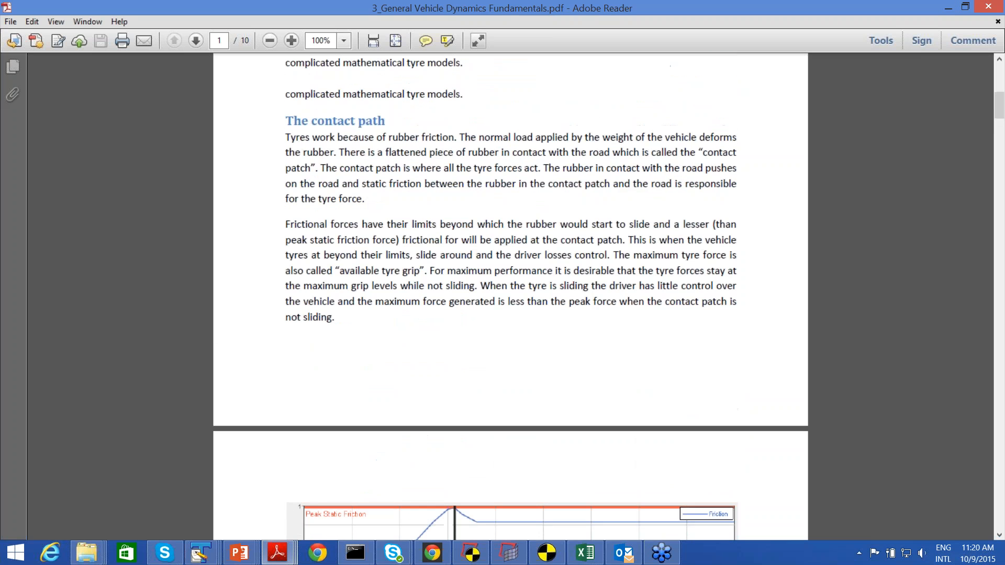
{"action": "scroll", "coordinate": [510, 297], "scroll_direction": "up", "scroll_amount": 2}
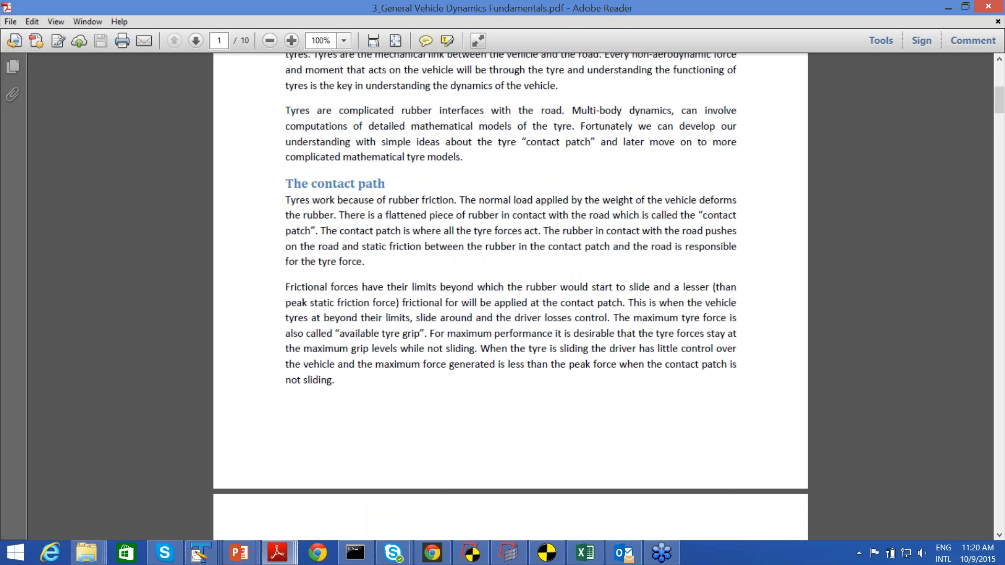
{"action": "scroll", "coordinate": [510, 296], "scroll_direction": "down", "scroll_amount": 4}
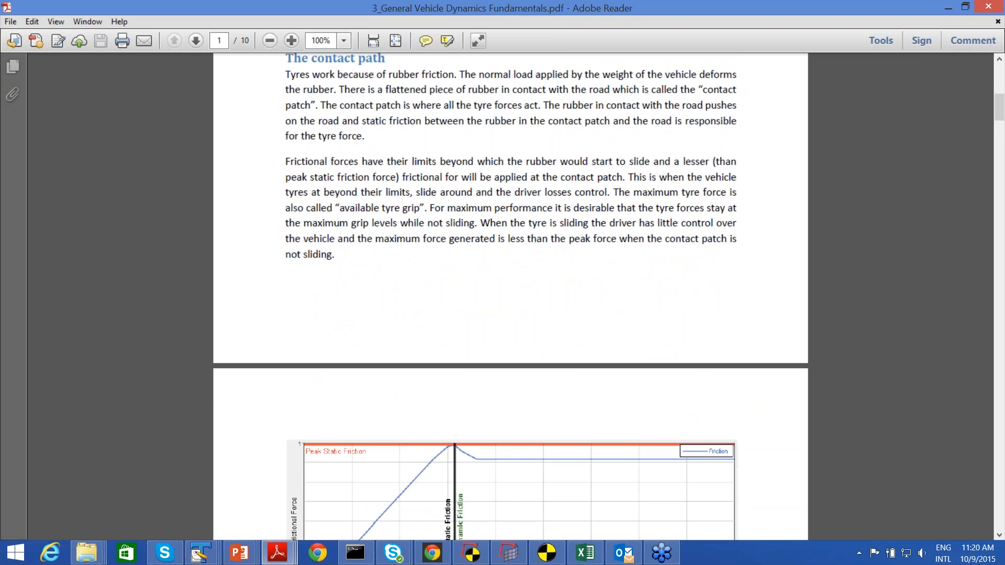
{"action": "scroll", "coordinate": [510, 297], "scroll_direction": "down", "scroll_amount": 8}
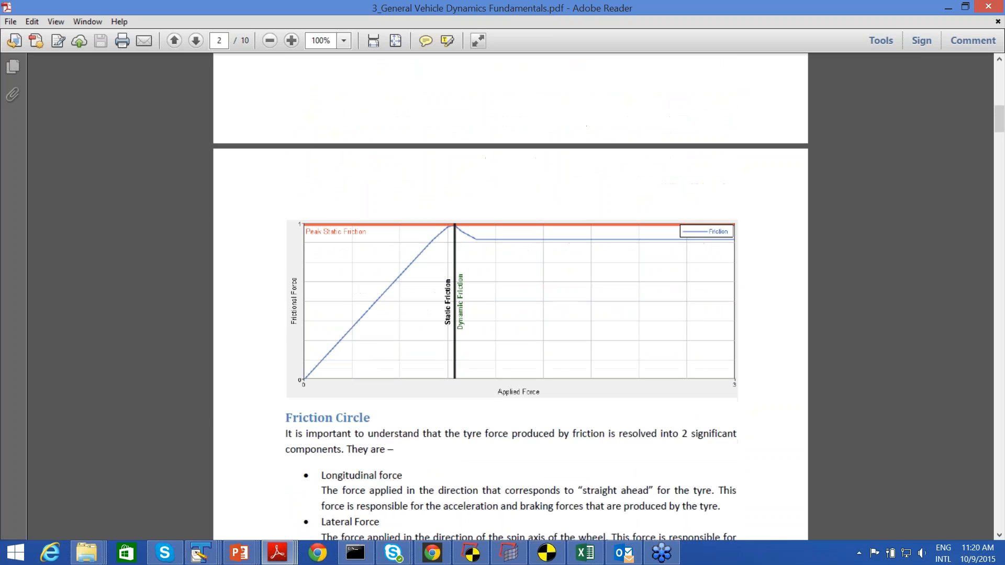
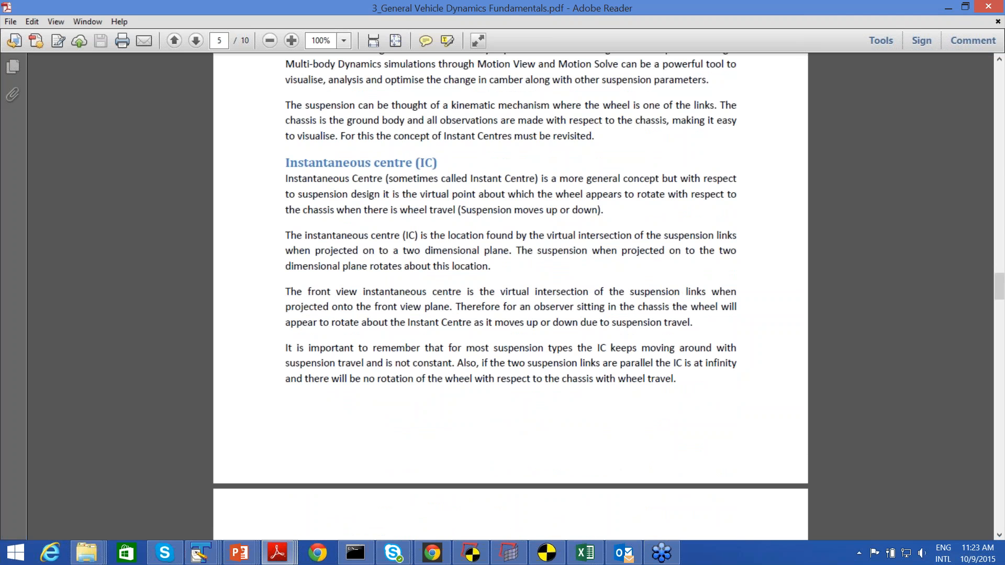
Read the guide's pages on the instantaneous centre and the effects of the camber curve through to page 10.
{"action": "scroll", "coordinate": [510, 296], "scroll_direction": "down", "scroll_amount": 5}
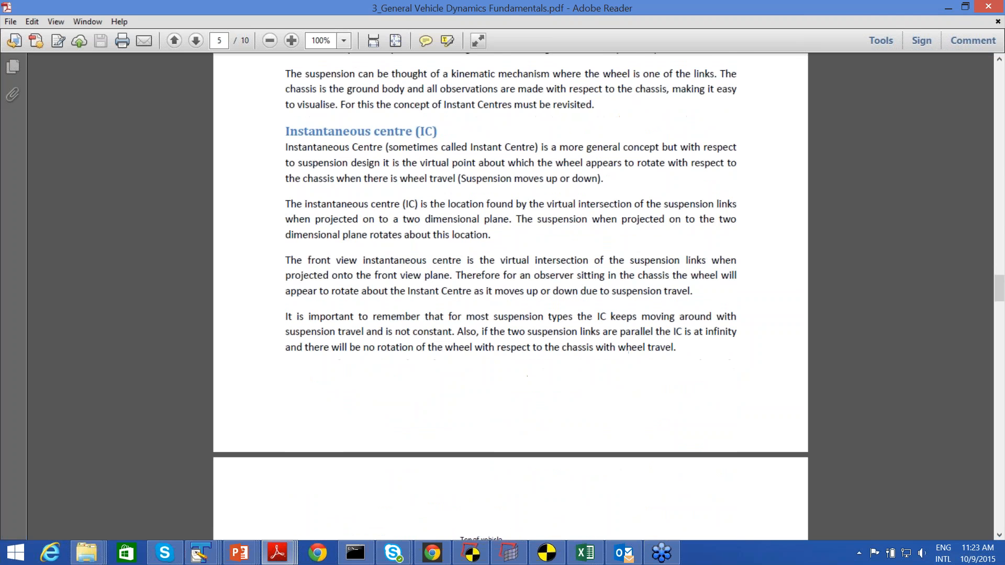
{"action": "scroll", "coordinate": [510, 296], "scroll_direction": "down", "scroll_amount": 1}
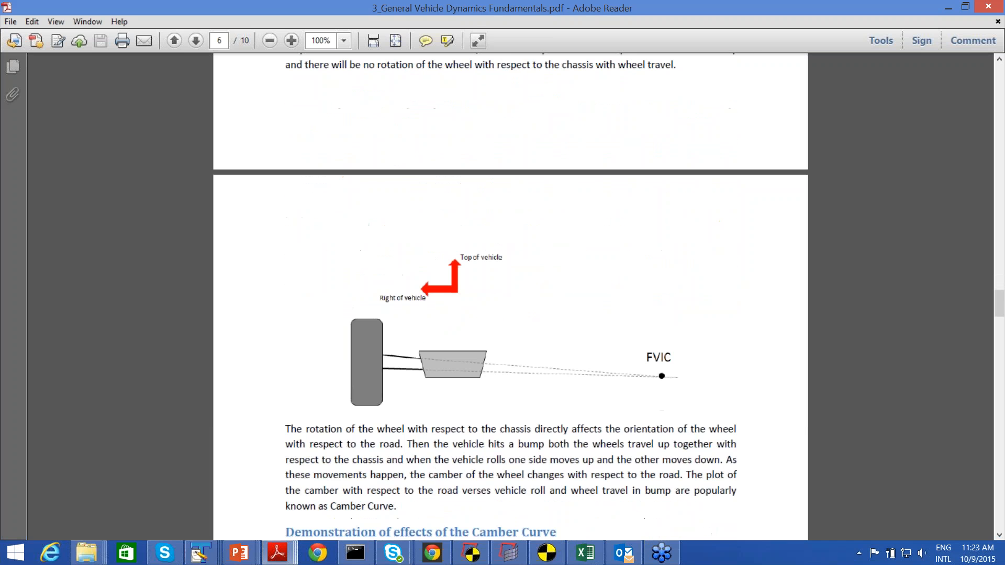
{"action": "scroll", "coordinate": [510, 296], "scroll_direction": "up", "scroll_amount": 3}
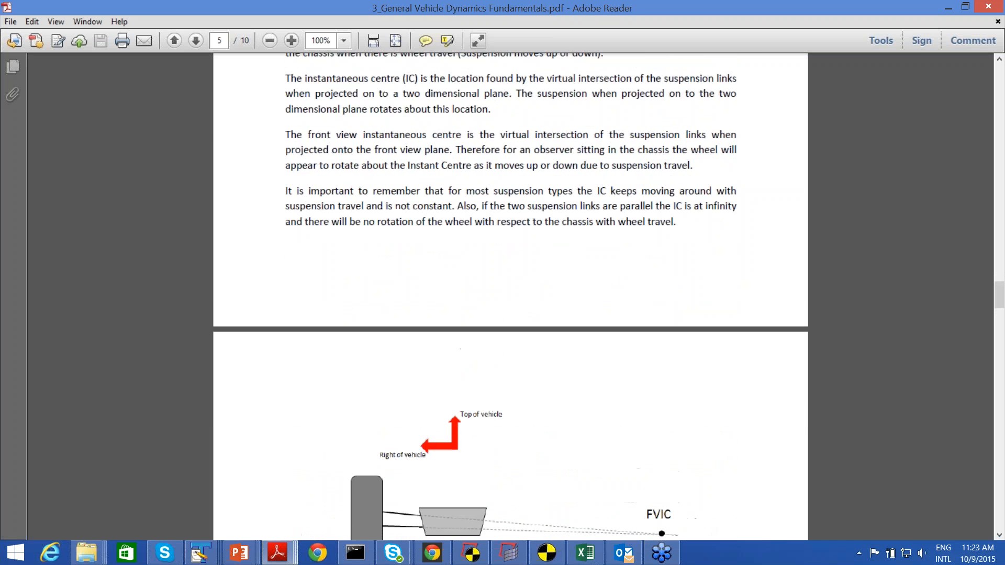
{"action": "scroll", "coordinate": [510, 296], "scroll_direction": "down", "scroll_amount": 5}
{"action": "scroll", "coordinate": [511, 296], "scroll_direction": "down", "scroll_amount": 18}
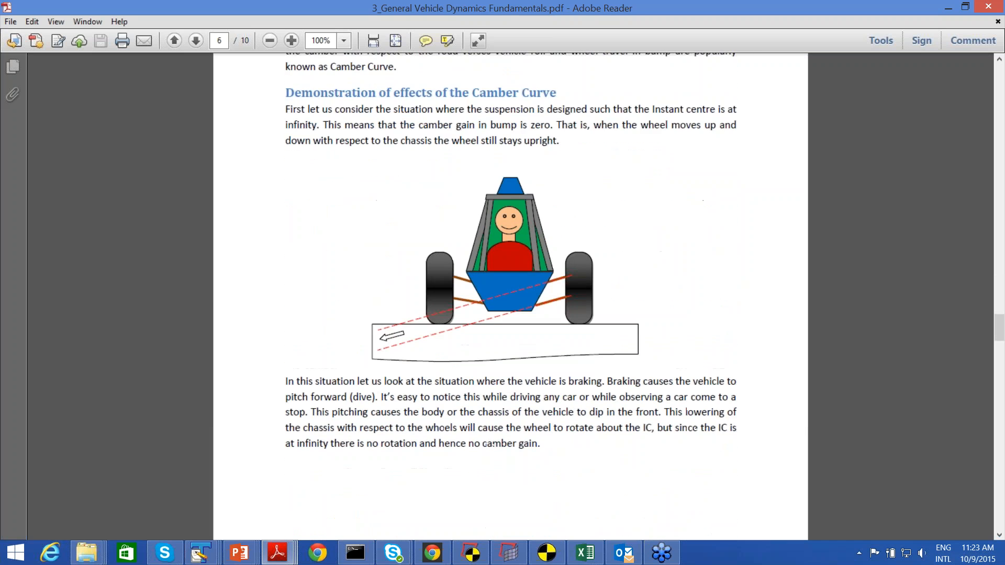
{"action": "scroll", "coordinate": [510, 295], "scroll_direction": "down", "scroll_amount": 4}
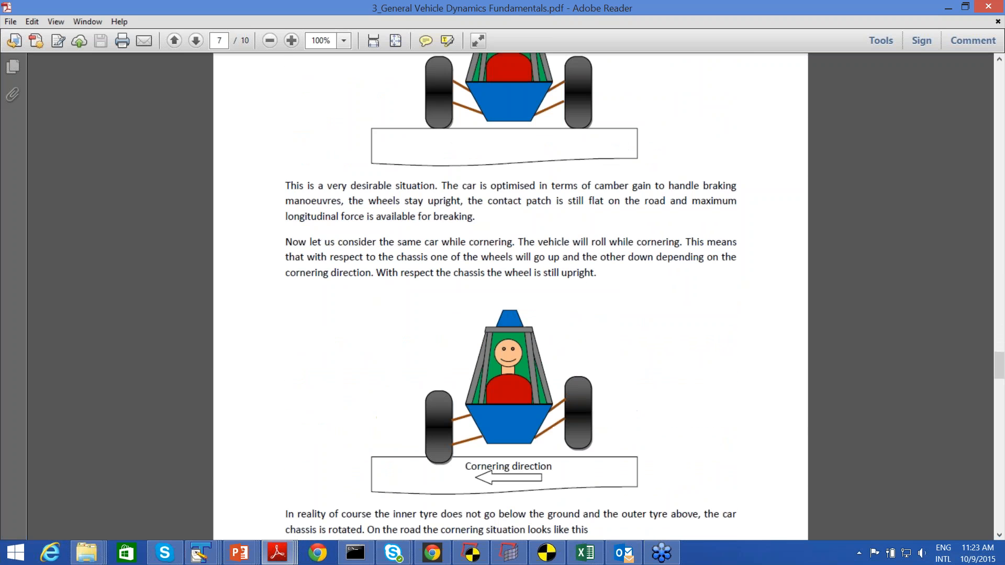
{"action": "scroll", "coordinate": [510, 296], "scroll_direction": "down", "scroll_amount": 20}
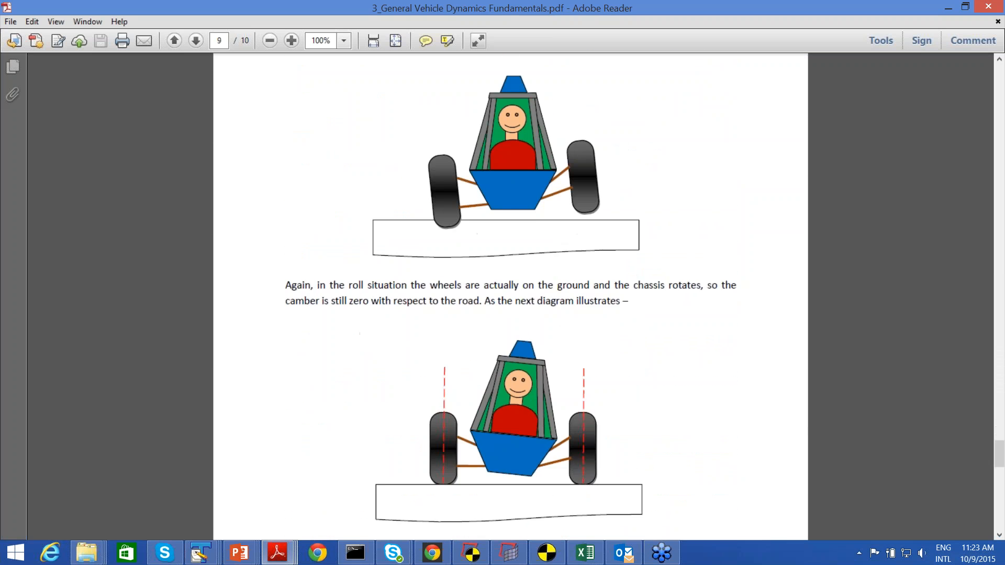
{"action": "scroll", "coordinate": [761, 103], "scroll_direction": "down", "scroll_amount": 4}
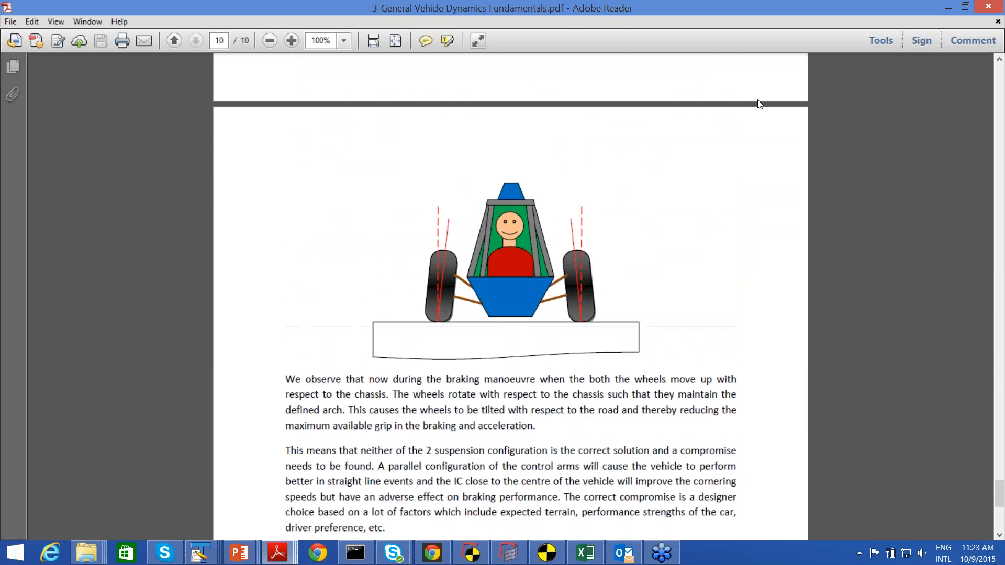
Return to HyperWorks and inspect the attachments of the Single Wheel Analysis.
{"action": "left_click", "coordinate": [948, 9]}
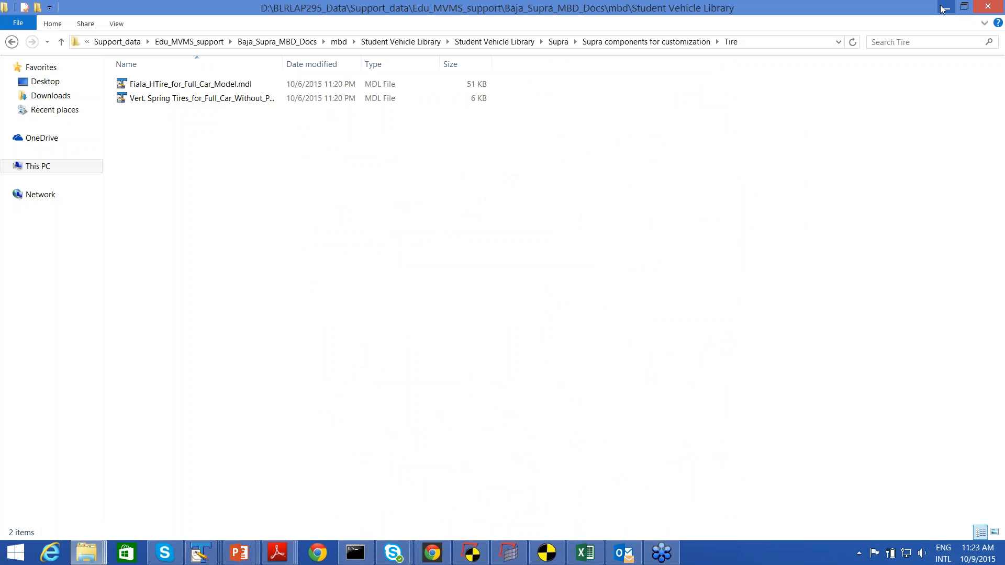
{"action": "left_click", "coordinate": [944, 9]}
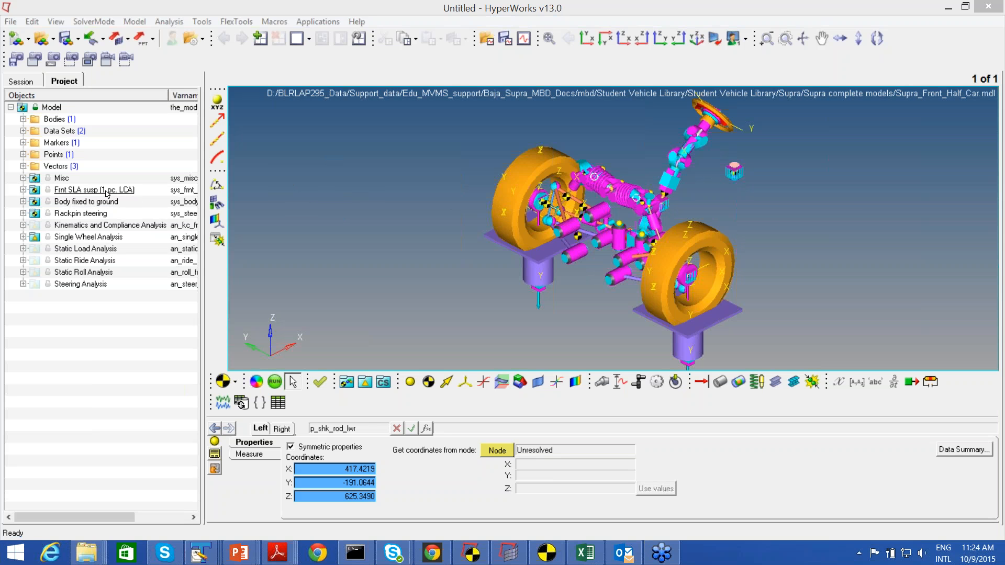
{"action": "left_click", "coordinate": [94, 240]}
{"action": "left_click", "coordinate": [94, 239]}
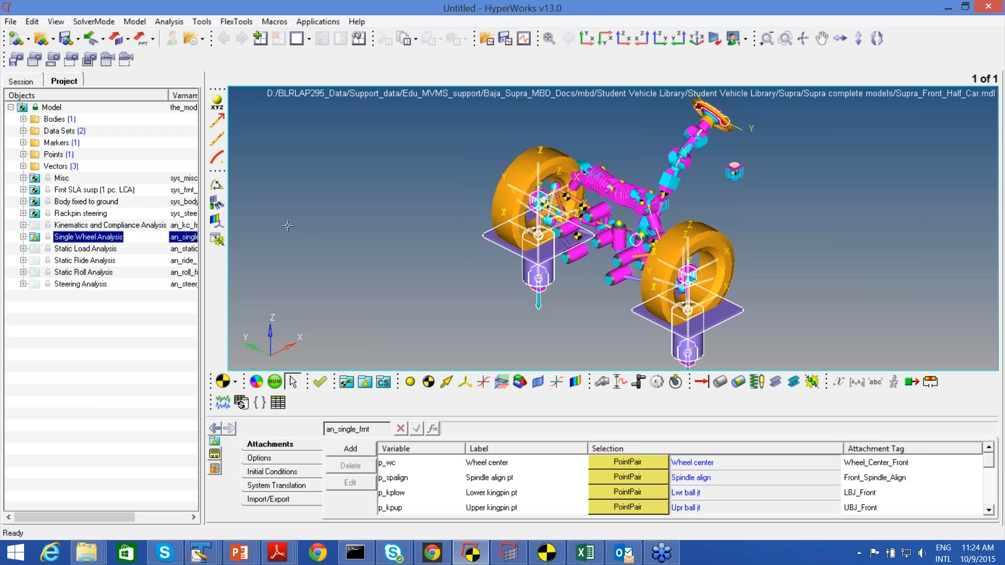
Run the quasi-static Single Wheel Analysis, saving the solver file over the existing Supra_Front_Half_Car.xml, and clear the message log.
{"action": "left_click", "coordinate": [275, 382]}
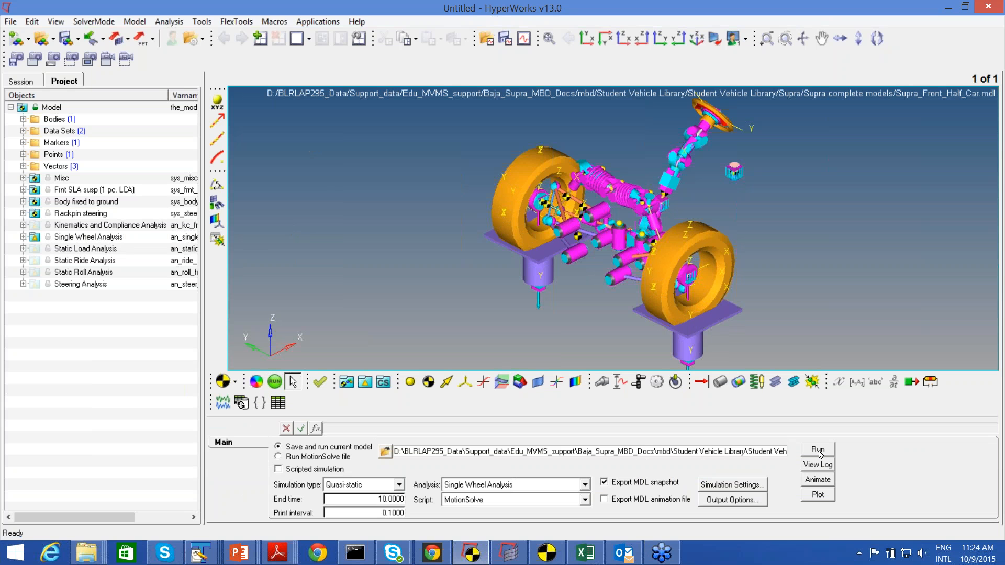
{"action": "left_click", "coordinate": [725, 451]}
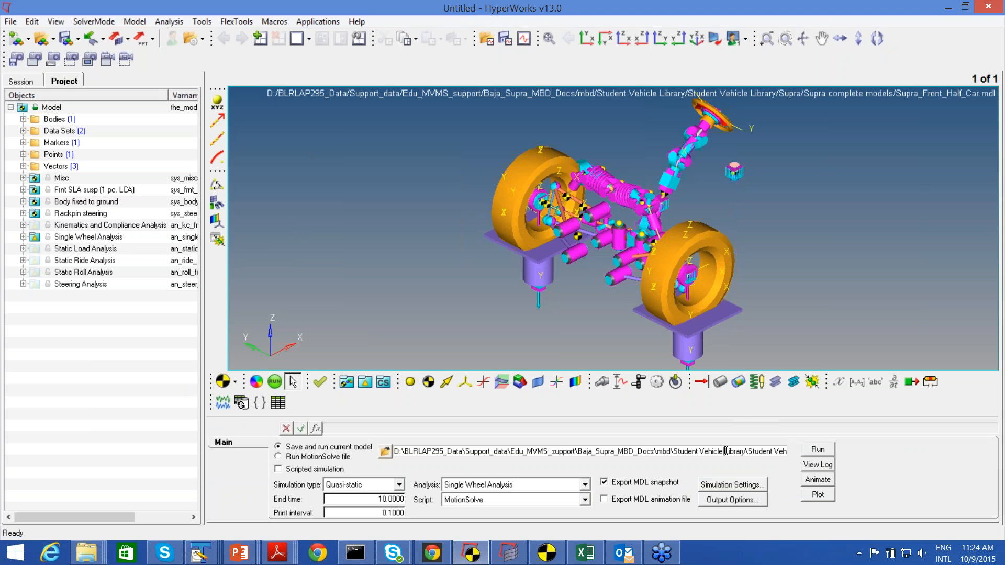
{"action": "left_click", "coordinate": [385, 453]}
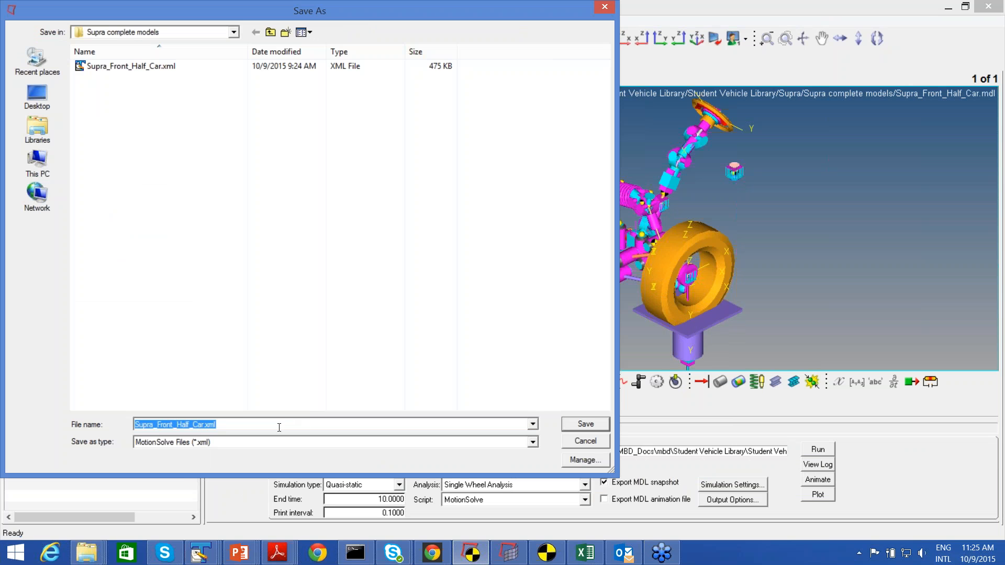
{"action": "left_click", "coordinate": [280, 425]}
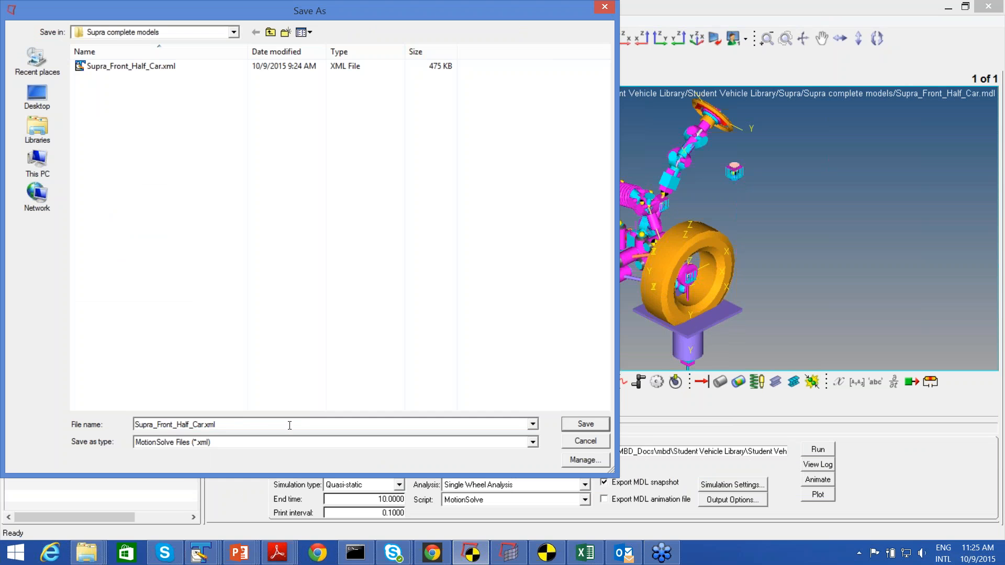
{"action": "left_click", "coordinate": [585, 425]}
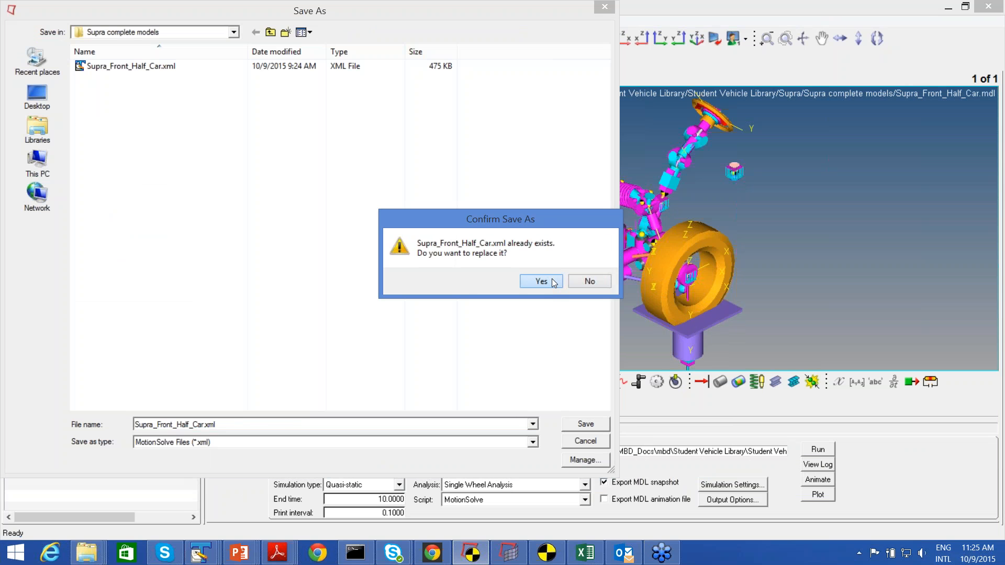
{"action": "left_click", "coordinate": [551, 279]}
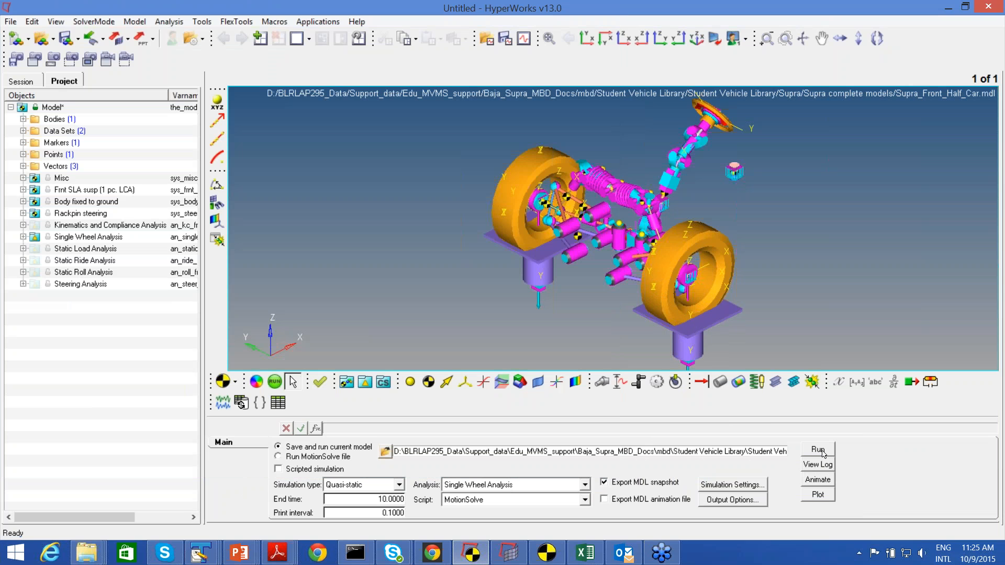
{"action": "left_click", "coordinate": [818, 450]}
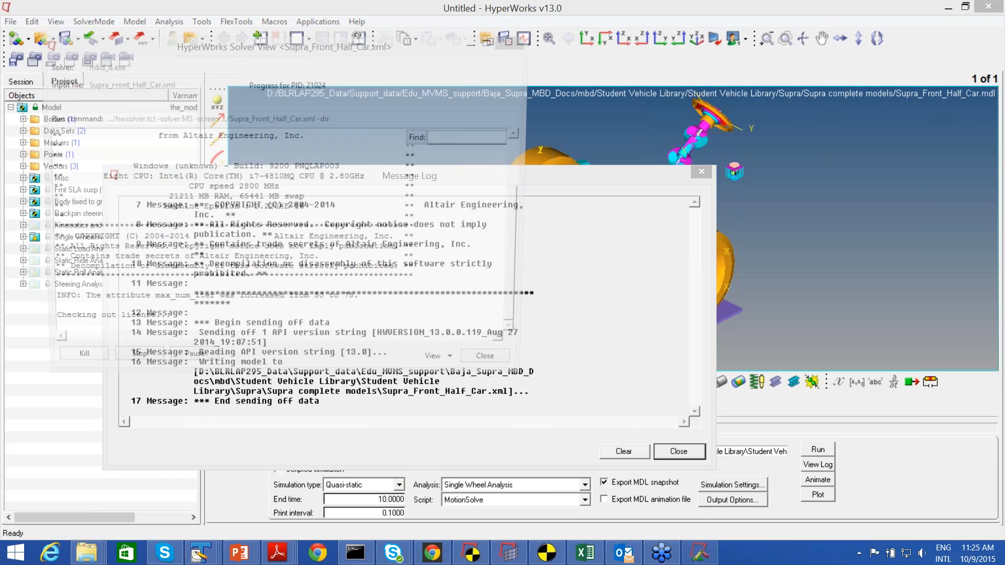
{"action": "left_click", "coordinate": [620, 452]}
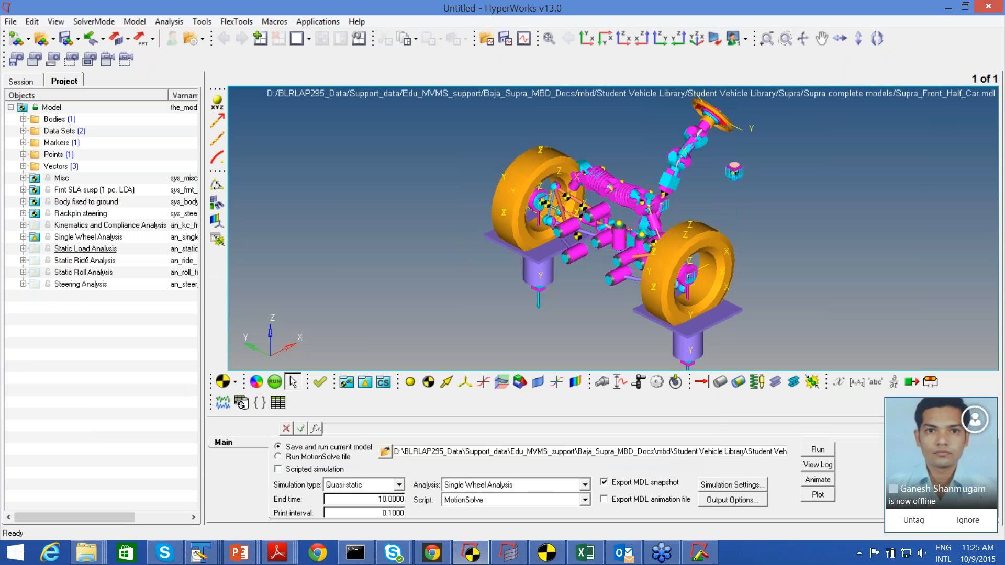
Activate the Kinematics and Compliance Analysis in the model in place of the Single Wheel Analysis.
{"action": "left_click", "coordinate": [88, 226]}
{"action": "right_click", "coordinate": [89, 226]}
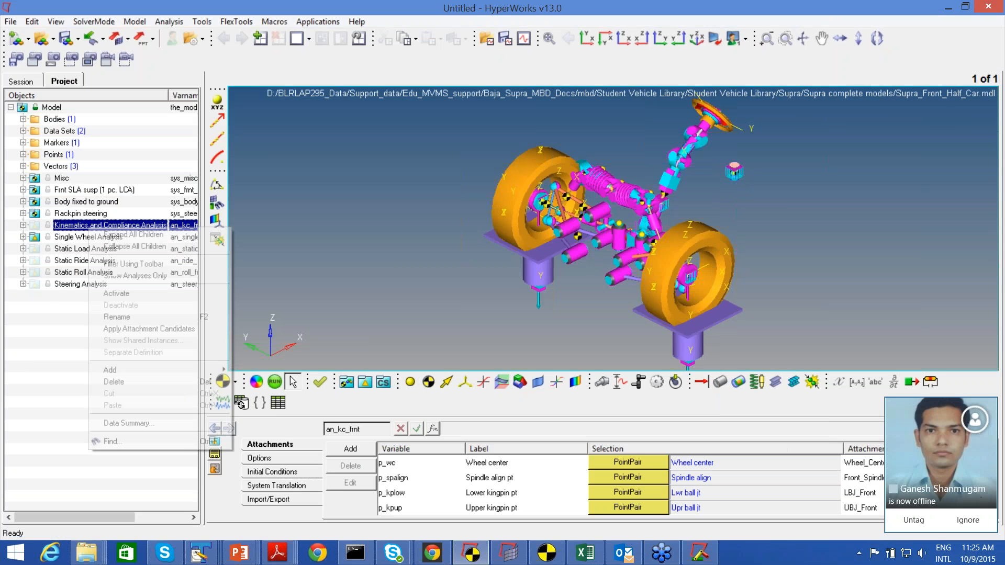
{"action": "left_click", "coordinate": [115, 293]}
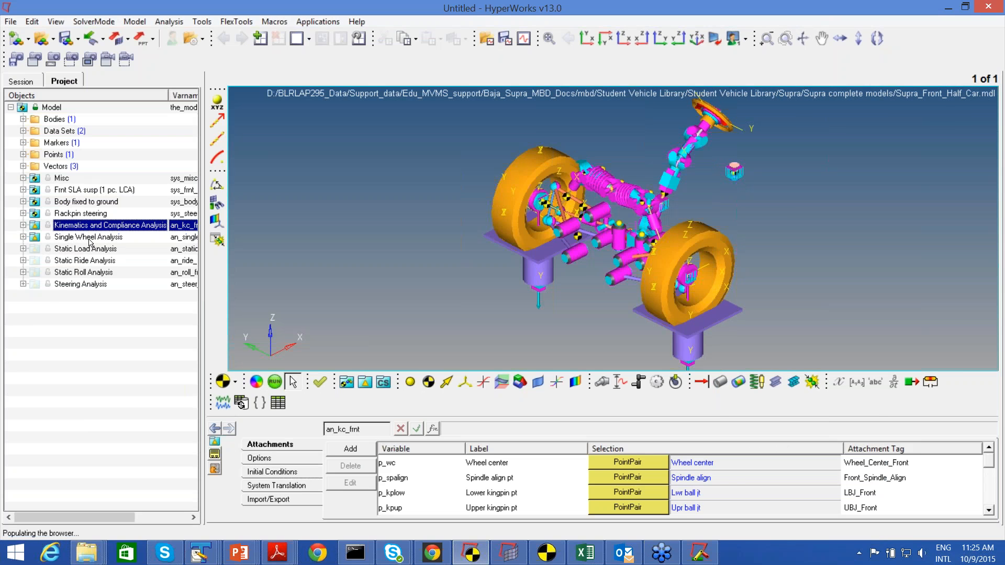
{"action": "left_click", "coordinate": [90, 238]}
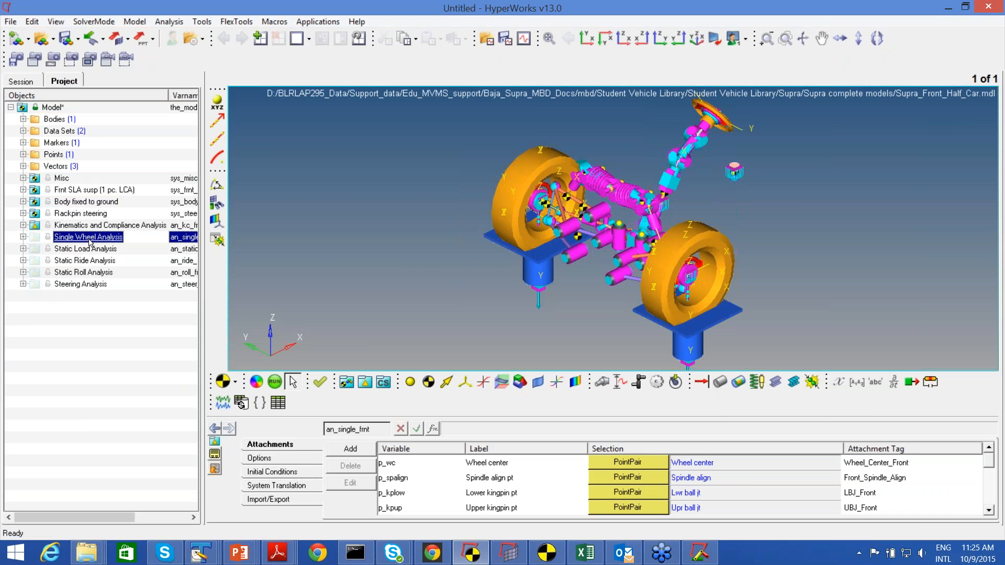
{"action": "left_click", "coordinate": [88, 230]}
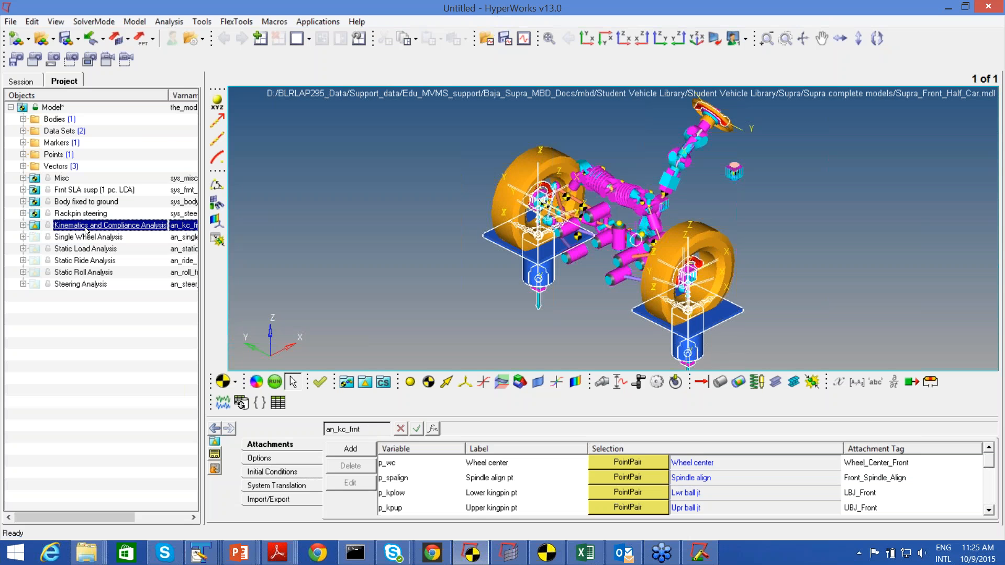
Examine the outputs of the Kinematics and Compliance Analysis, including wheel vertical displacement, roll tread width, wheel center stiffnesses and lateral force deflection.
{"action": "left_click", "coordinate": [24, 225]}
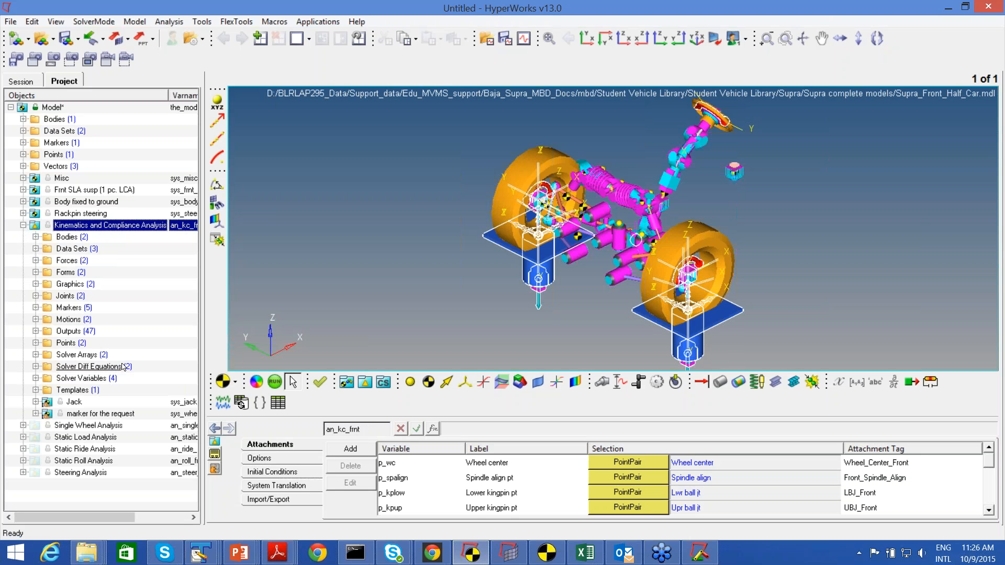
{"action": "left_click", "coordinate": [35, 332]}
{"action": "left_click", "coordinate": [125, 343]}
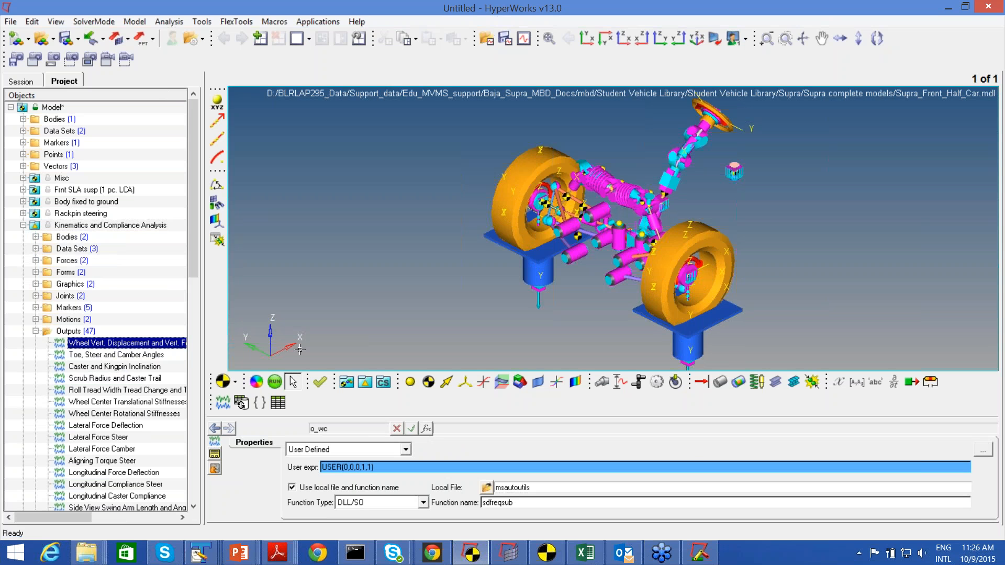
{"action": "left_click", "coordinate": [333, 286]}
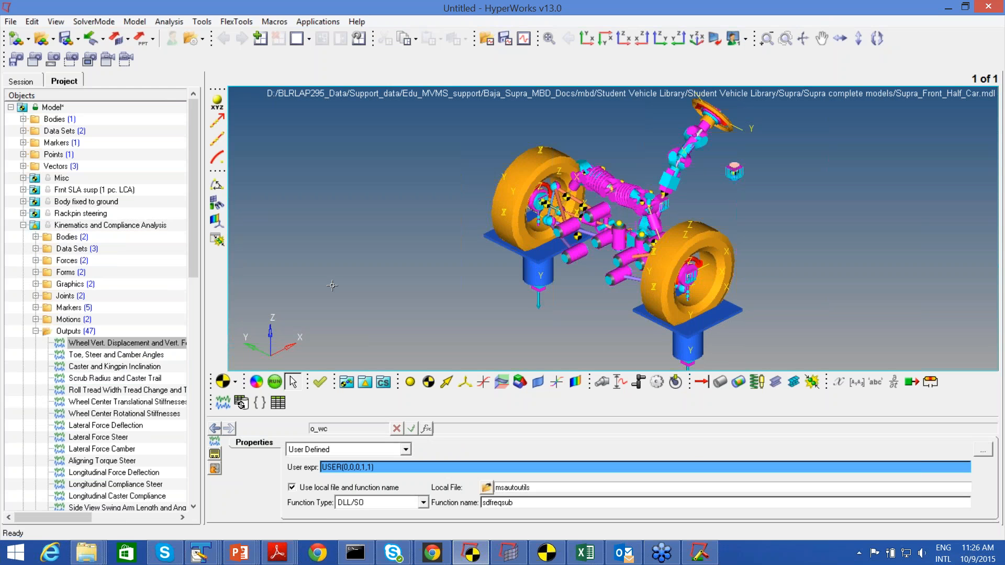
{"action": "left_click", "coordinate": [116, 377]}
{"action": "left_click", "coordinate": [130, 390]}
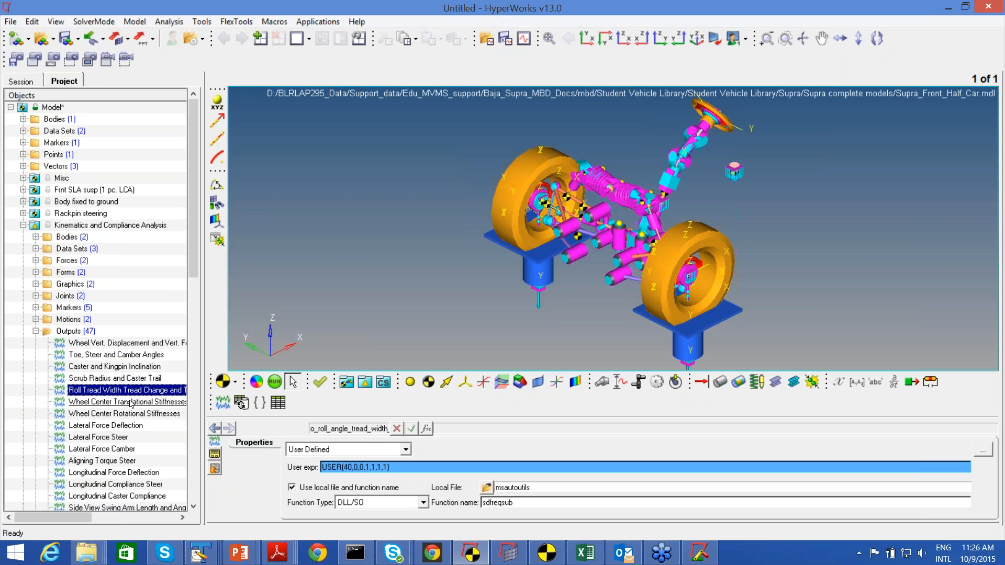
{"action": "left_click", "coordinate": [123, 401]}
{"action": "left_click", "coordinate": [116, 427]}
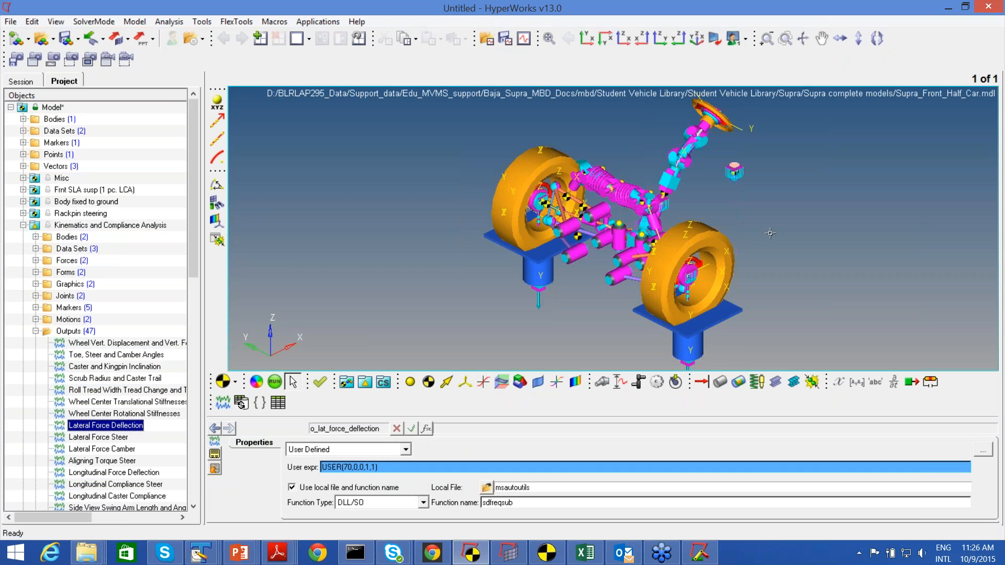
Review the solver output for Supra_Front_Half_Car.xml and close the solver view.
{"action": "left_click", "coordinate": [1000, 192]}
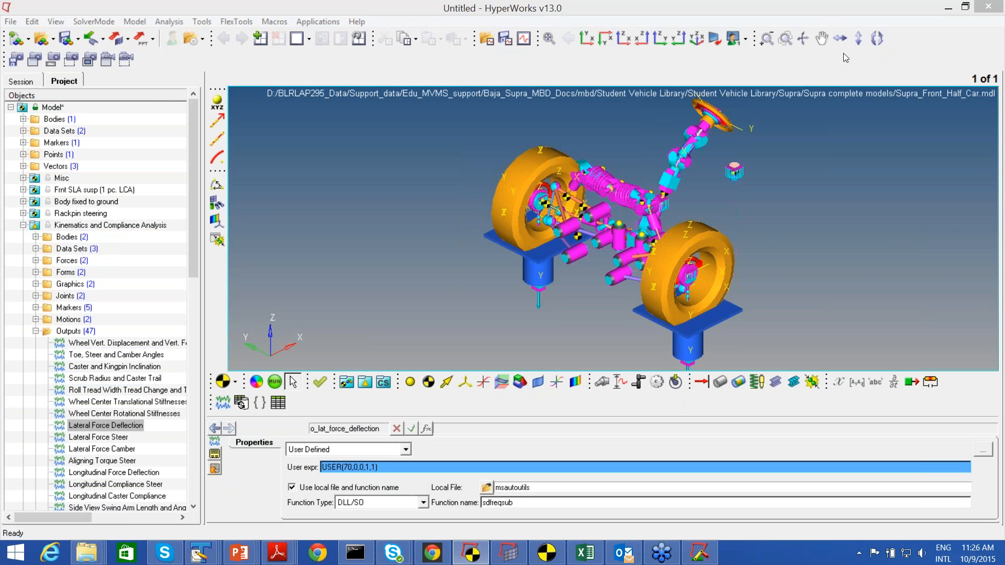
{"action": "left_click", "coordinate": [371, 269]}
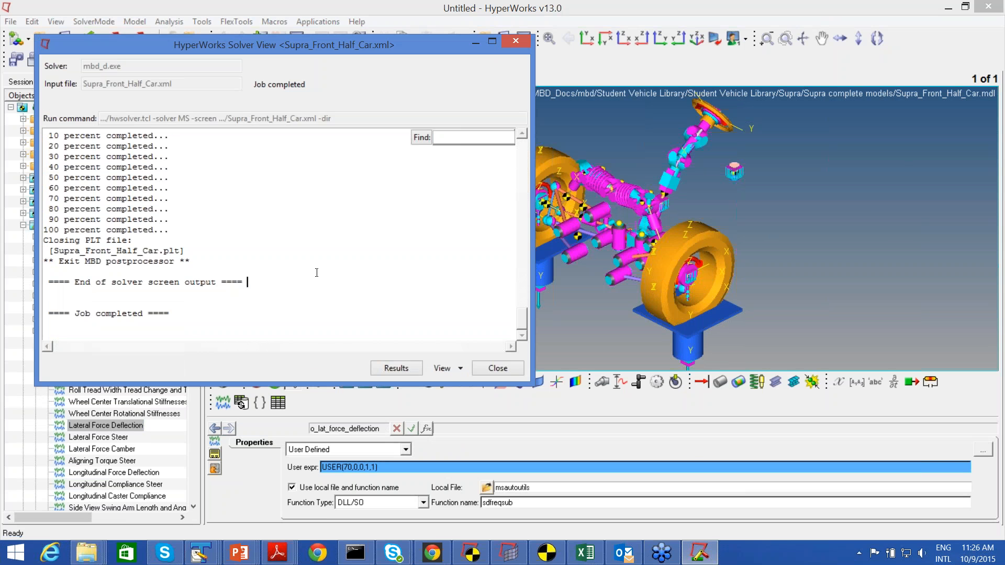
{"action": "scroll", "coordinate": [317, 272], "scroll_direction": "up", "scroll_amount": 10}
{"action": "scroll", "coordinate": [317, 273], "scroll_direction": "up", "scroll_amount": 8}
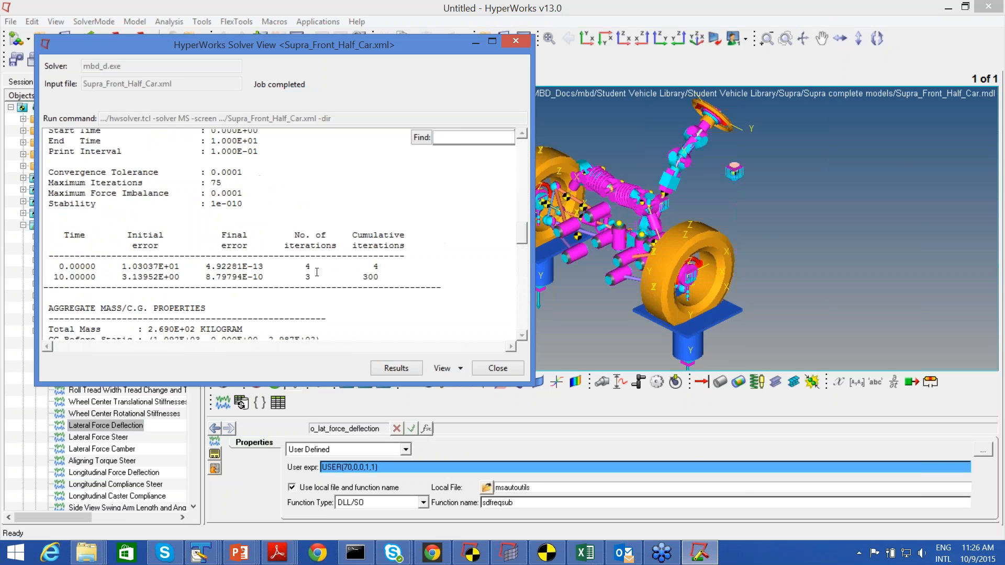
{"action": "left_click", "coordinate": [498, 369]}
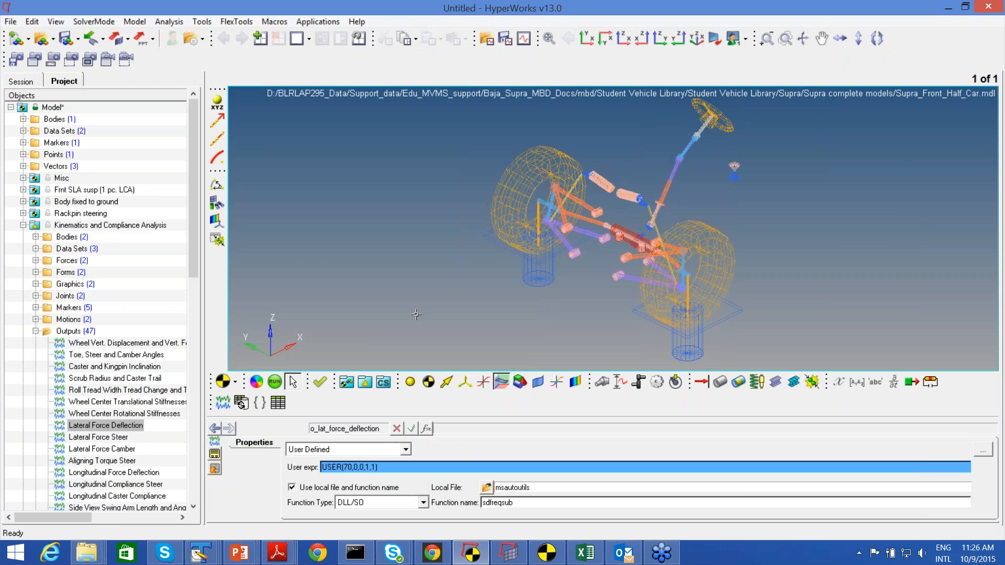
Animate the Single Wheel Analysis results beside the model and pause the playback.
{"action": "left_click", "coordinate": [274, 383]}
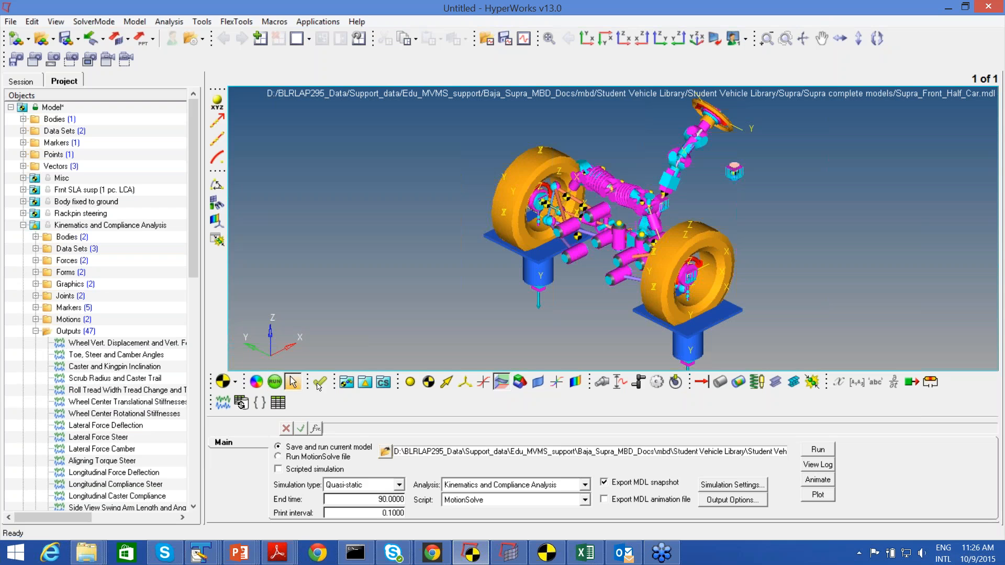
{"action": "left_click", "coordinate": [824, 480]}
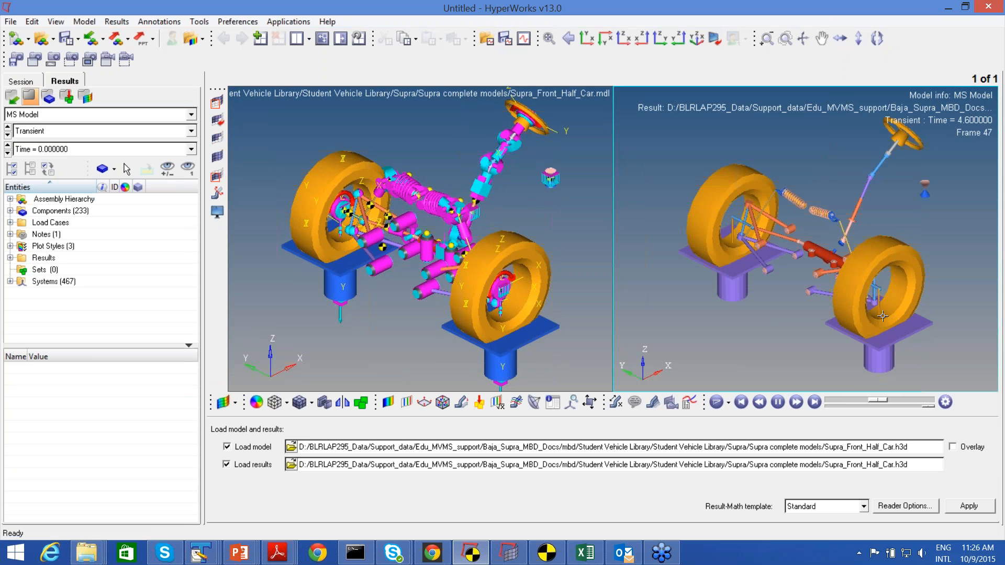
{"action": "left_click", "coordinate": [778, 402]}
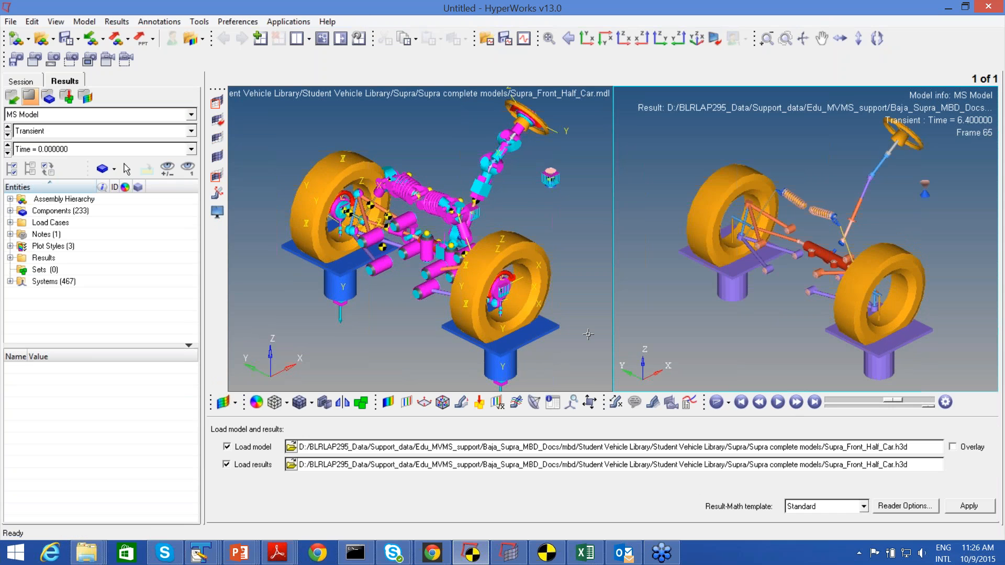
Add a plot window for the run results and set it to build plots from Supra_Front_Half_Car.abf.
{"action": "left_click", "coordinate": [570, 240]}
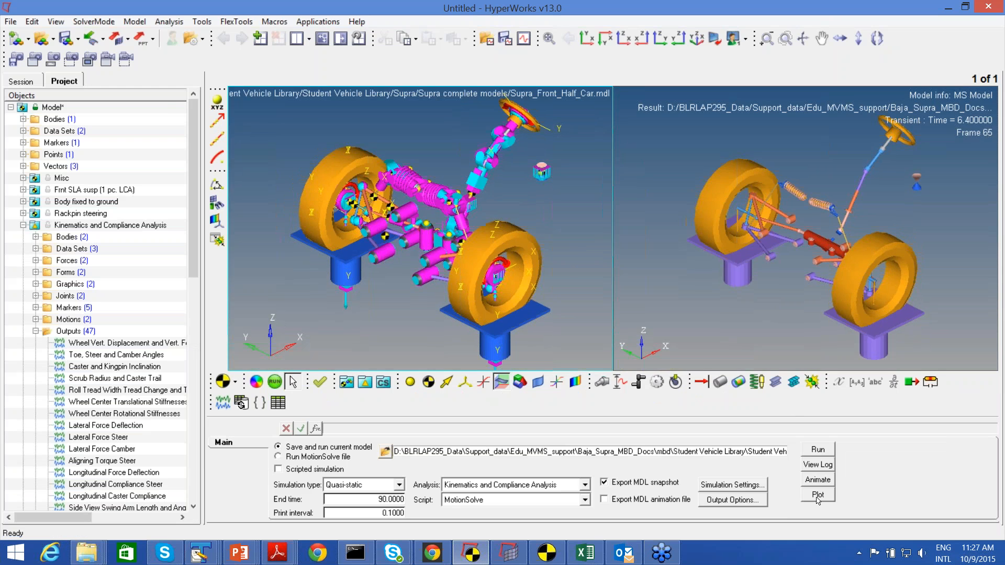
{"action": "left_click", "coordinate": [818, 496]}
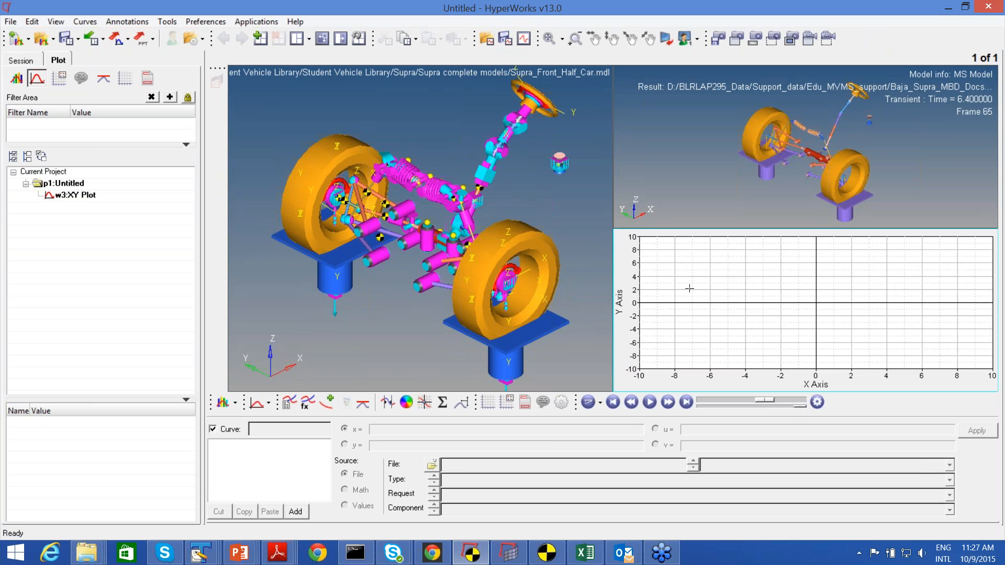
{"action": "left_click", "coordinate": [287, 403]}
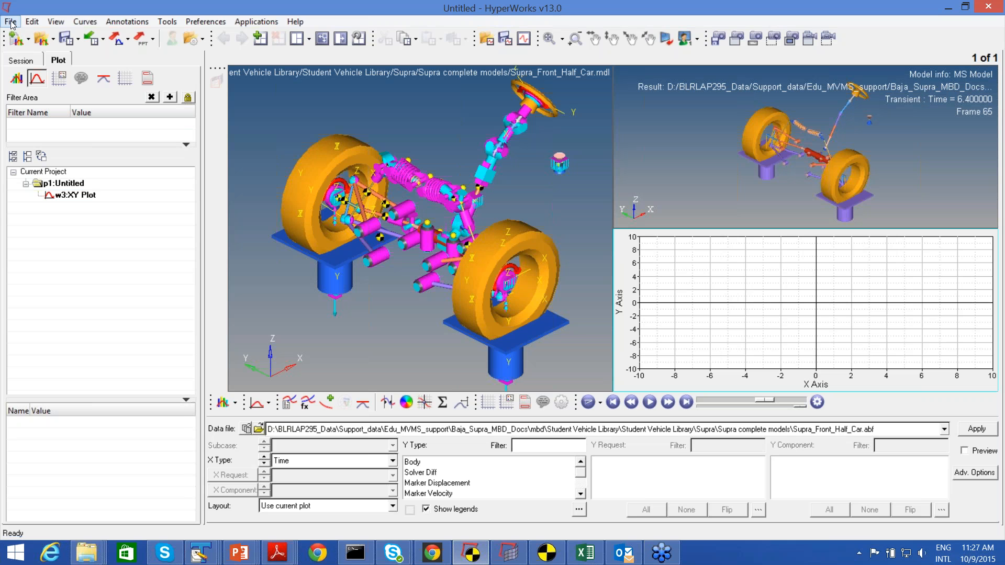
{"action": "left_click", "coordinate": [565, 354]}
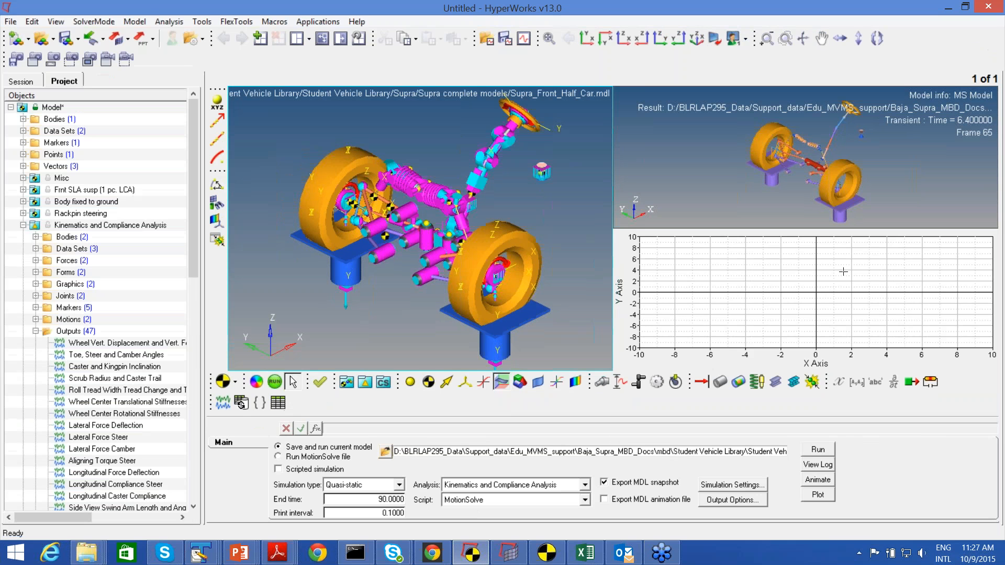
{"action": "left_click", "coordinate": [757, 294]}
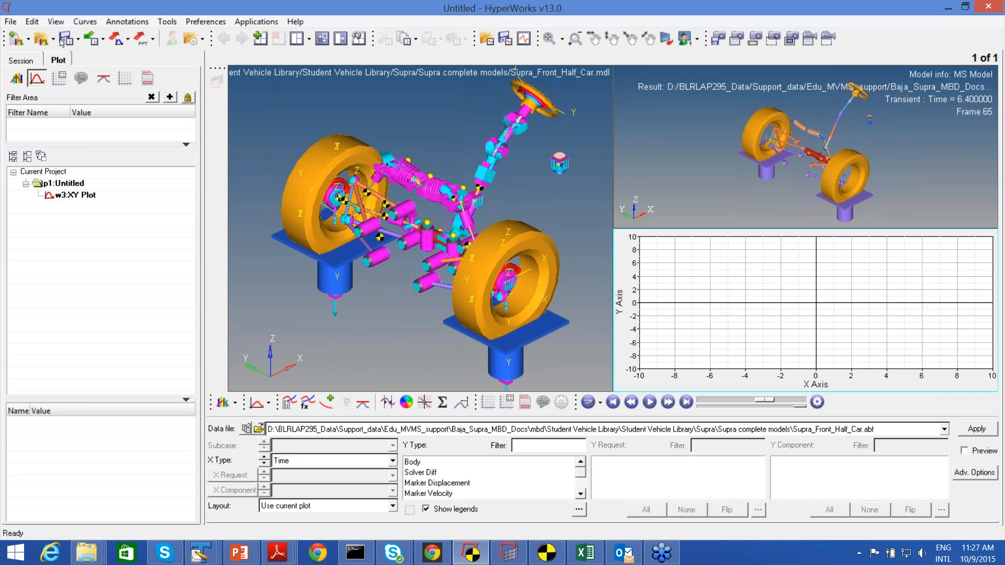
Open the report template Front_Half_car_Template.tpl from the Hypergraph Templates folder.
{"action": "left_click", "coordinate": [10, 21]}
{"action": "mouse_move", "coordinate": [16, 55]}
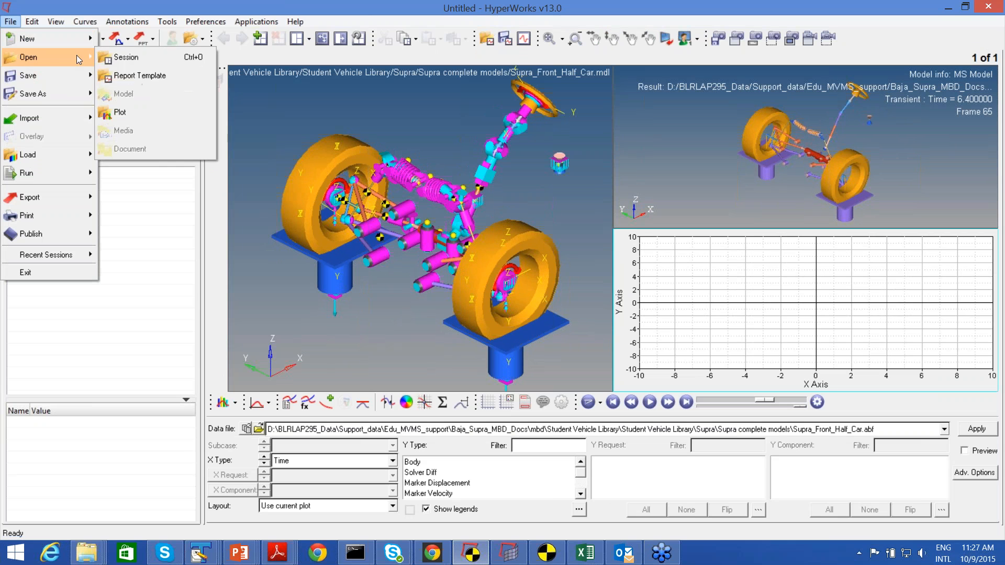
{"action": "left_click", "coordinate": [139, 77]}
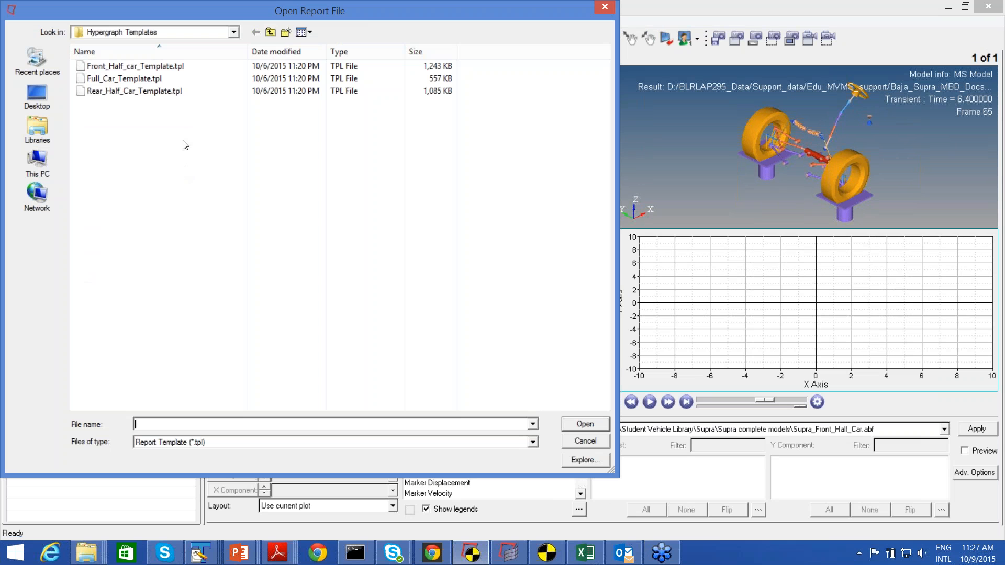
{"action": "double_click", "coordinate": [181, 67]}
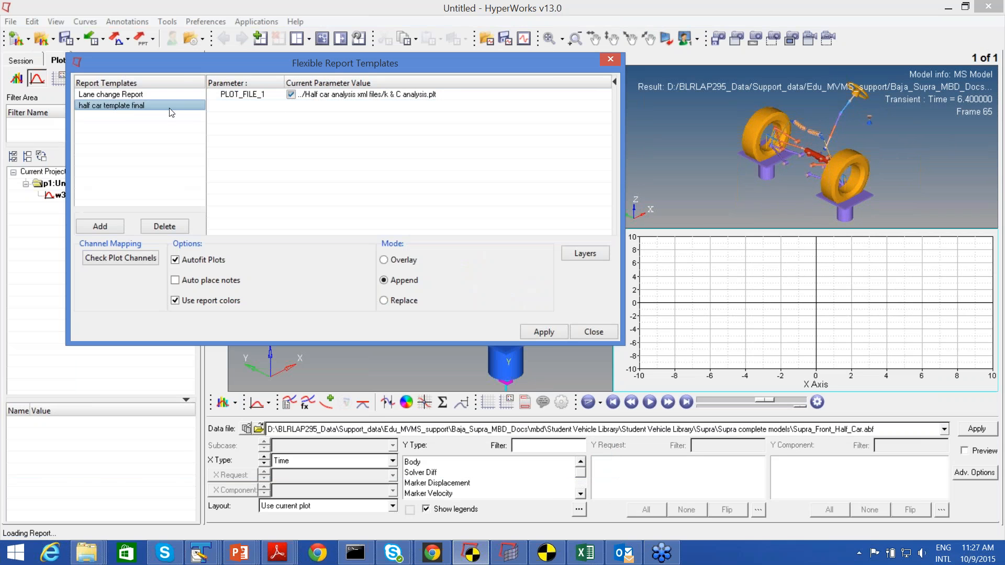
Set the half car template's PLOT_FILE_1 to Supra_Front_Half_Car.plt from the Supra complete models folder and apply the report.
{"action": "left_click", "coordinate": [461, 97]}
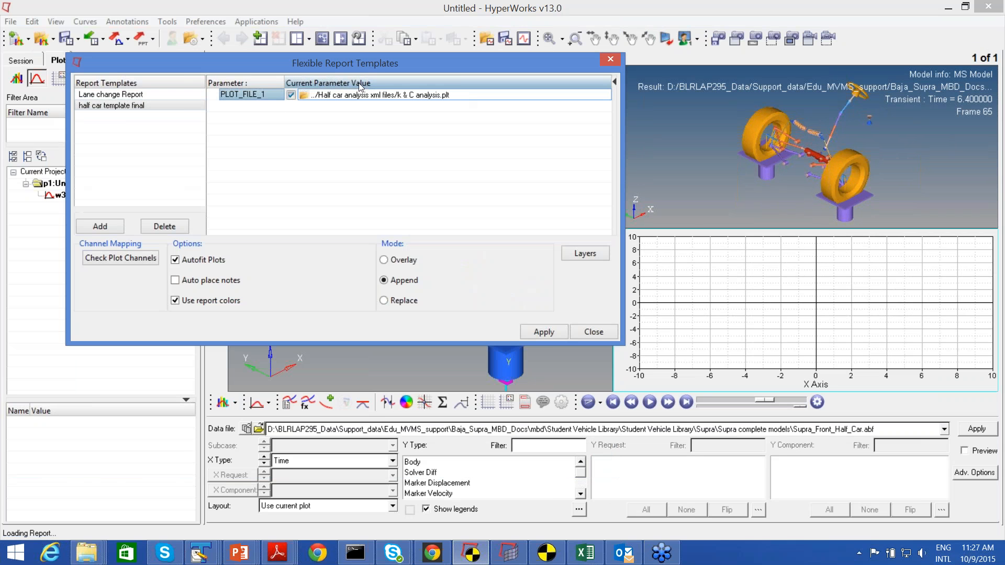
{"action": "left_click", "coordinate": [304, 95]}
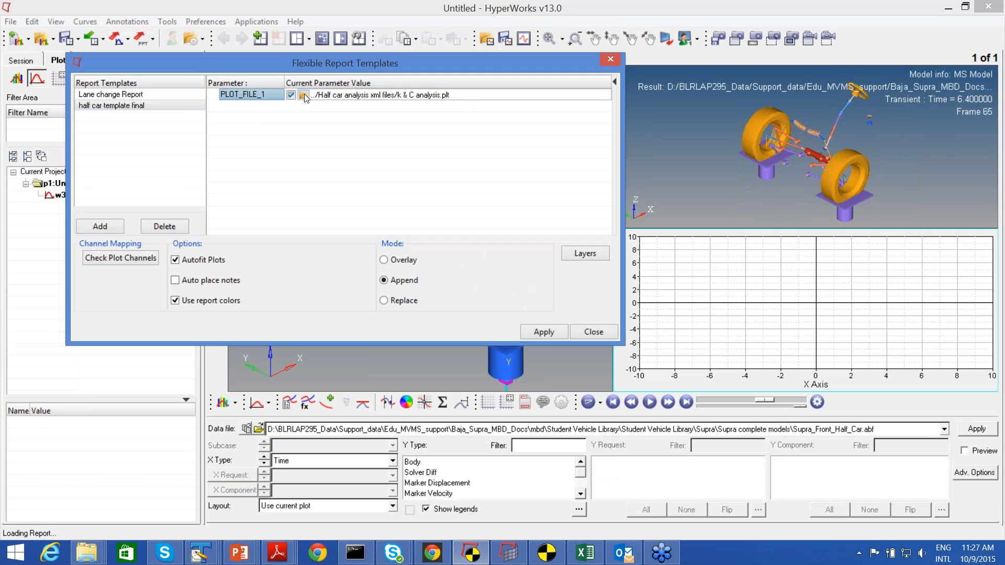
{"action": "left_click", "coordinate": [270, 33]}
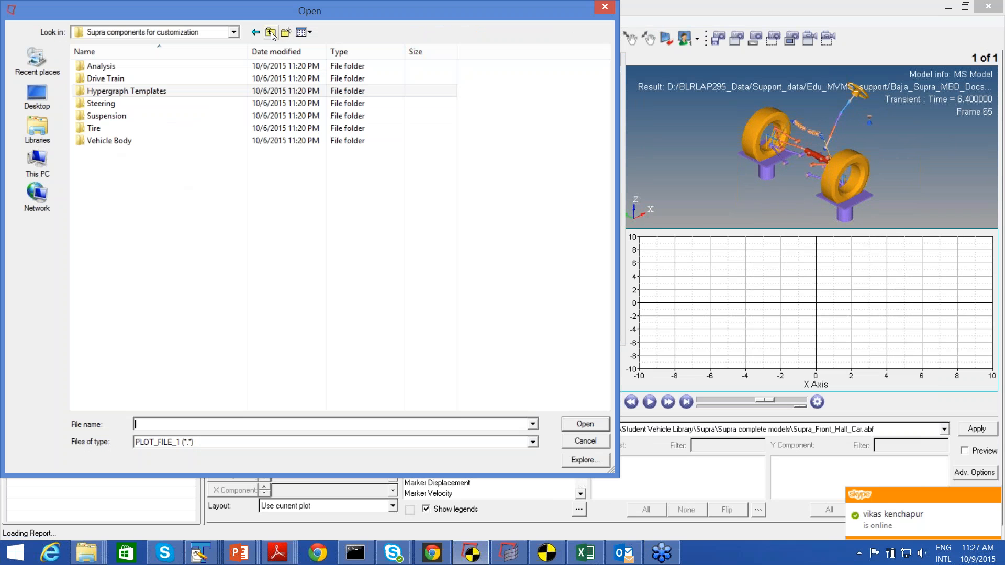
{"action": "left_click", "coordinate": [270, 33]}
{"action": "double_click", "coordinate": [175, 67]}
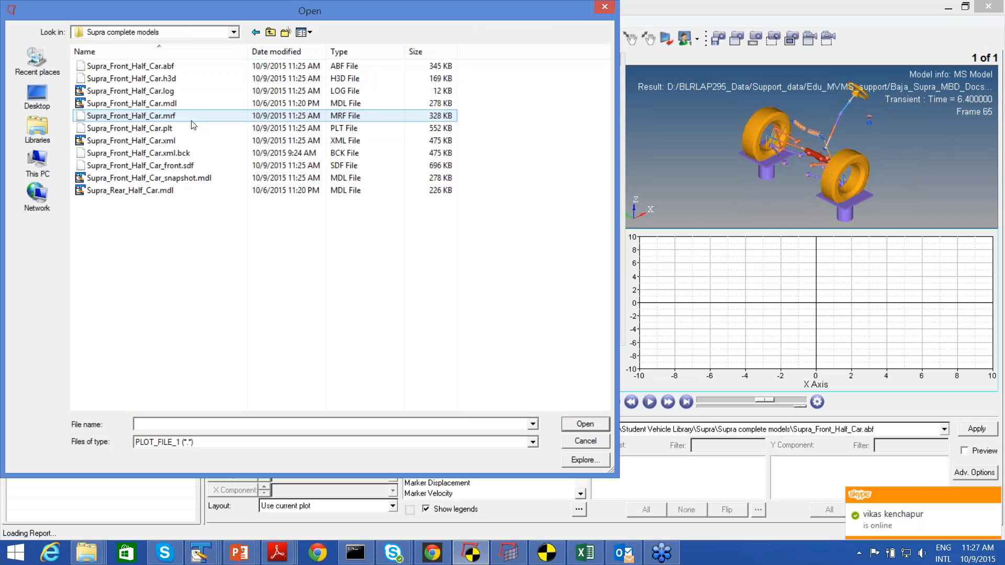
{"action": "double_click", "coordinate": [189, 129]}
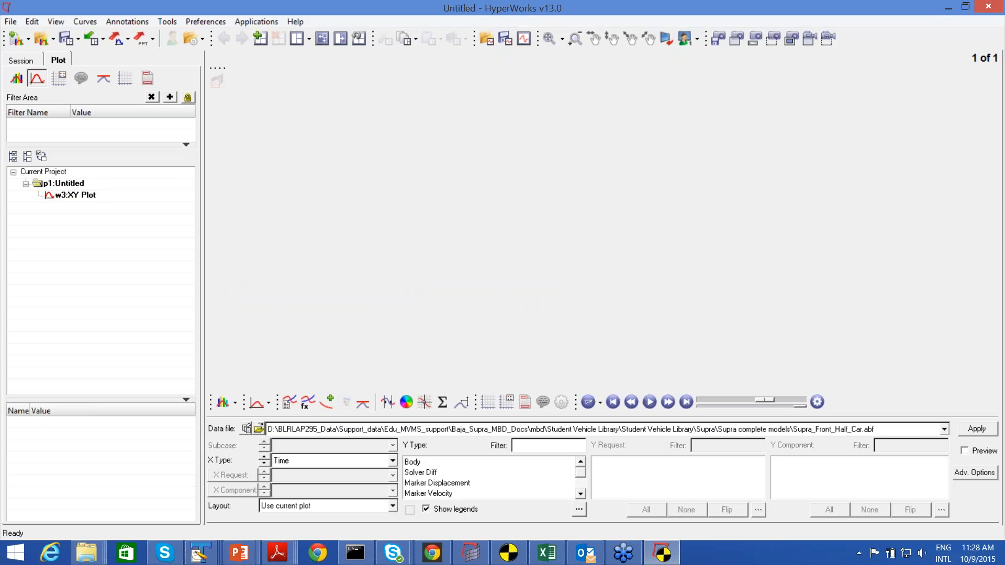
Switch to 6_Supra Half Car User Guide.pdf in Adobe Reader and review how to load the model and treat Table Data errors.
{"action": "mouse_move", "coordinate": [278, 553]}
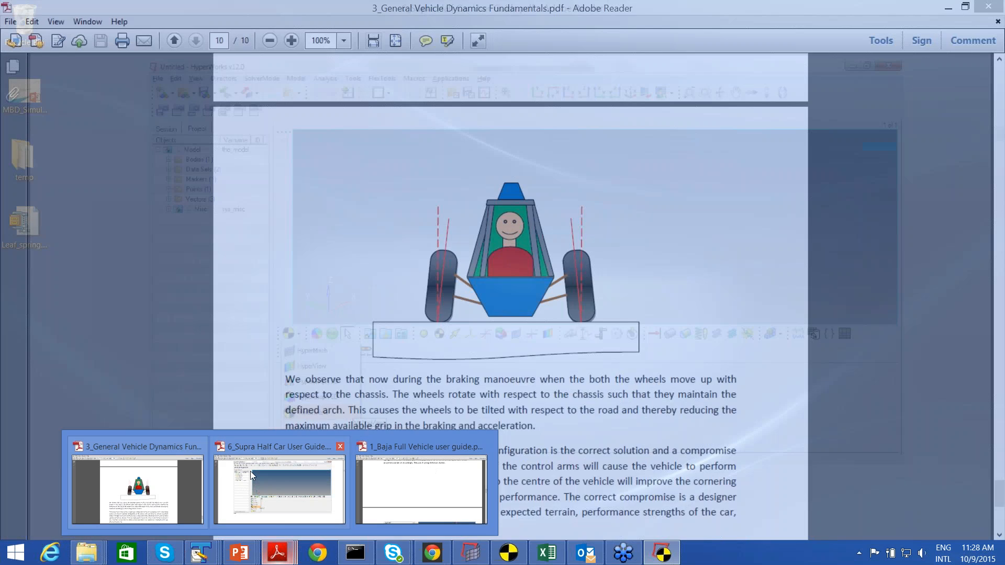
{"action": "left_click", "coordinate": [250, 471]}
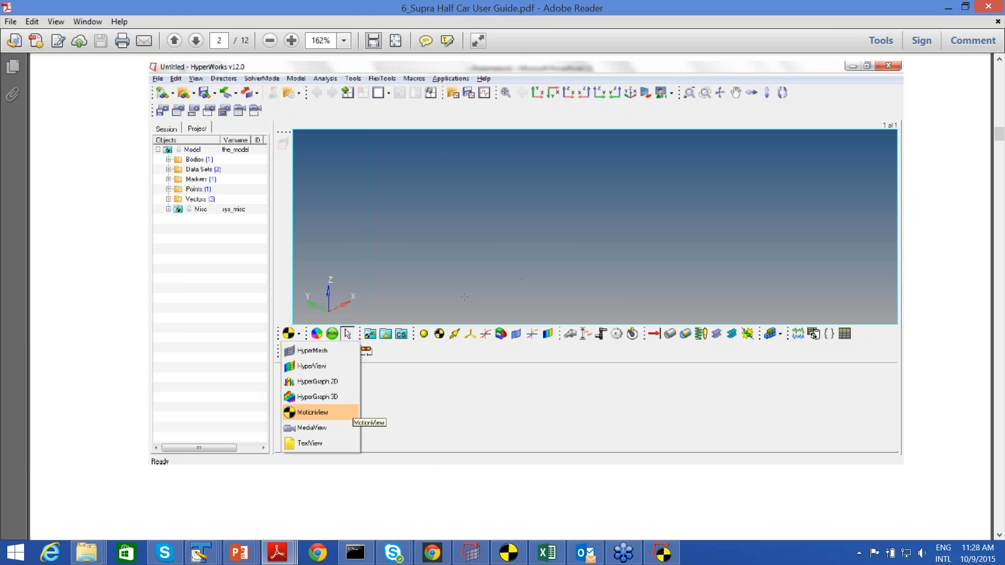
{"action": "scroll", "coordinate": [511, 296], "scroll_direction": "down", "scroll_amount": 8}
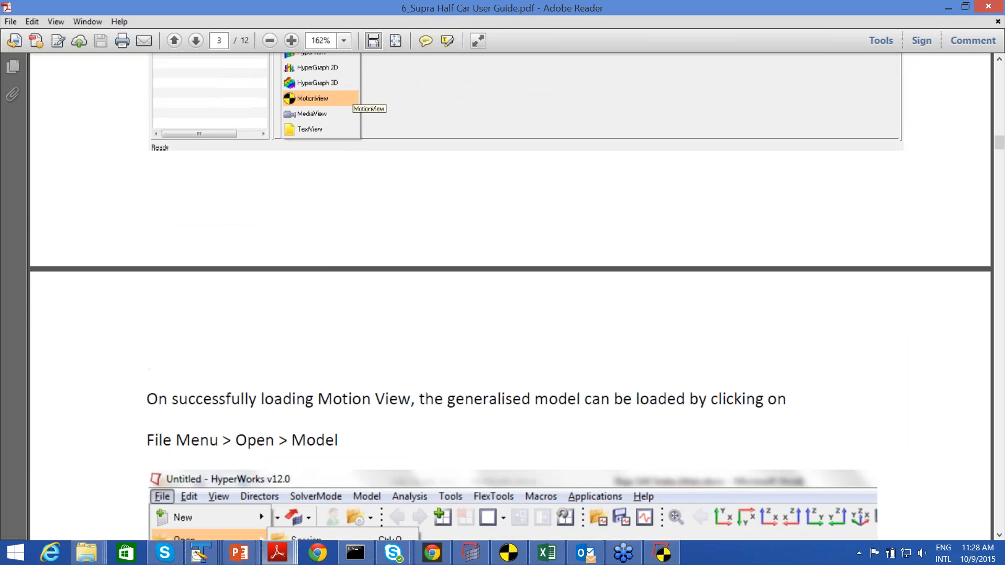
{"action": "scroll", "coordinate": [138, 273], "scroll_direction": "down", "scroll_amount": 3}
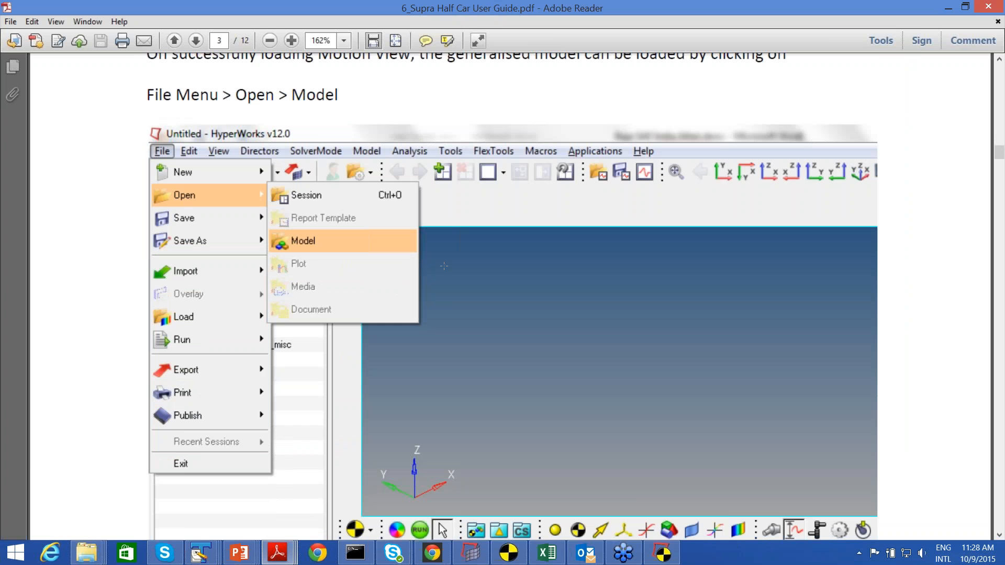
{"action": "scroll", "coordinate": [444, 266], "scroll_direction": "down", "scroll_amount": 9}
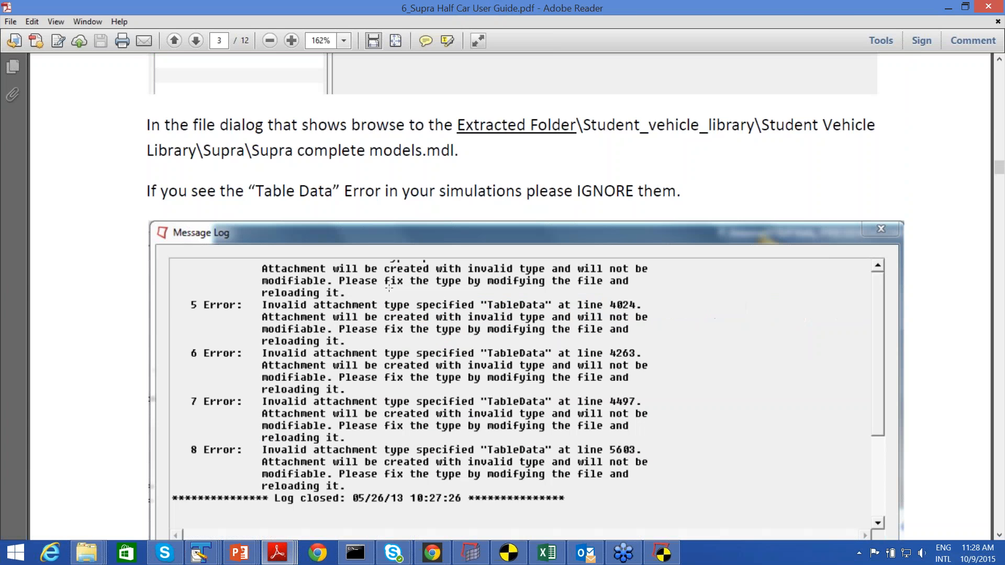
{"action": "scroll", "coordinate": [389, 288], "scroll_direction": "down", "scroll_amount": 4}
{"action": "scroll", "coordinate": [387, 292], "scroll_direction": "up", "scroll_amount": 3}
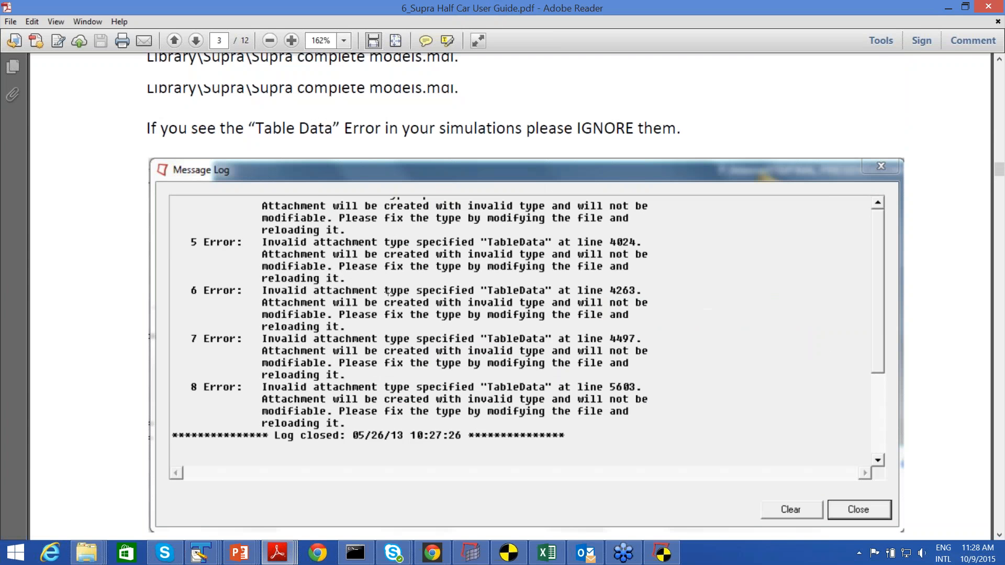
{"action": "scroll", "coordinate": [387, 292], "scroll_direction": "up", "scroll_amount": 1}
Review the guide's overview of the half car model, its browser, graphics area and panel, and the sub-system and analysis icons.
{"action": "scroll", "coordinate": [388, 292], "scroll_direction": "down", "scroll_amount": 8}
{"action": "scroll", "coordinate": [511, 296], "scroll_direction": "down", "scroll_amount": 4}
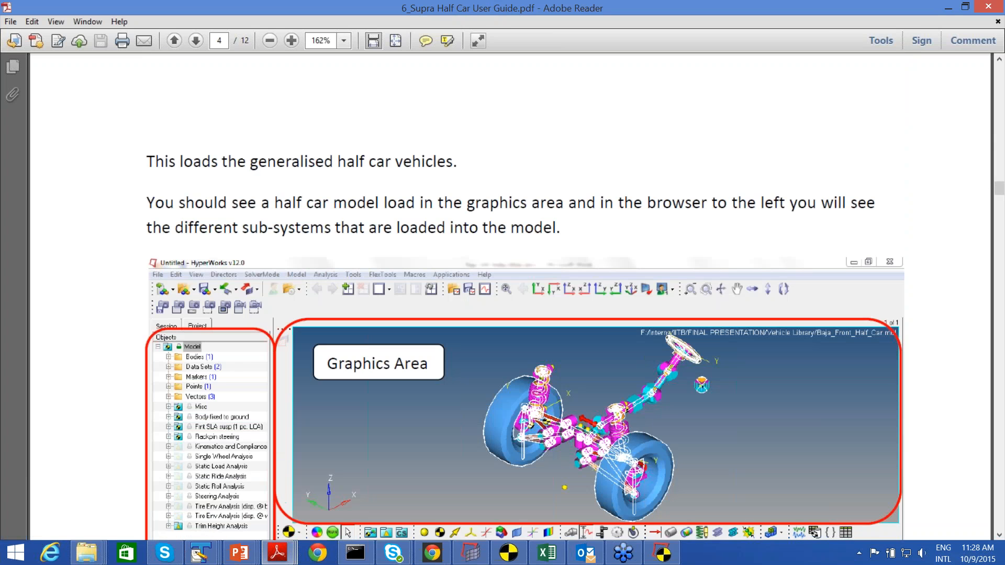
{"action": "scroll", "coordinate": [510, 296], "scroll_direction": "down", "scroll_amount": 1}
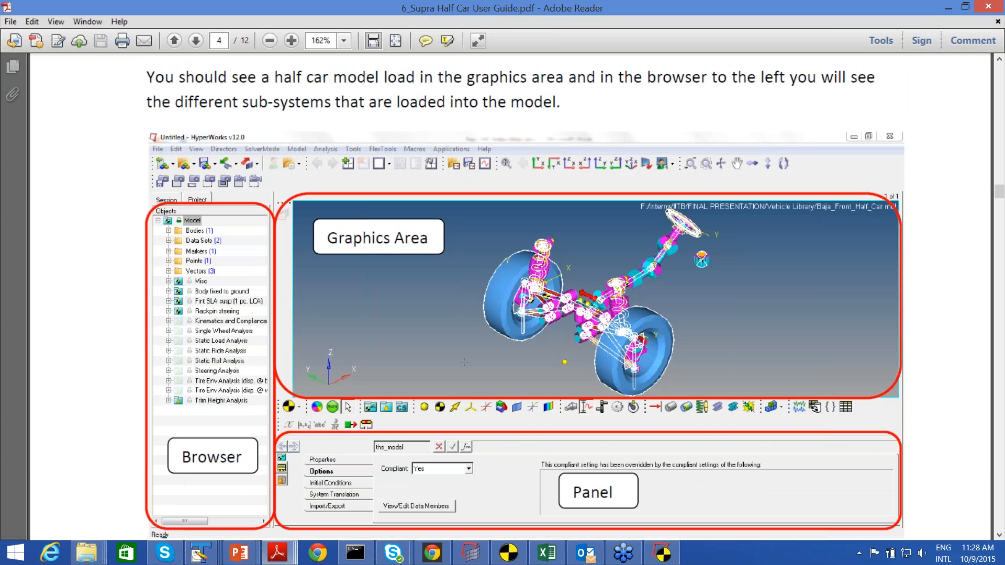
{"action": "scroll", "coordinate": [463, 362], "scroll_direction": "down", "scroll_amount": 1}
{"action": "scroll", "coordinate": [464, 362], "scroll_direction": "down", "scroll_amount": 4}
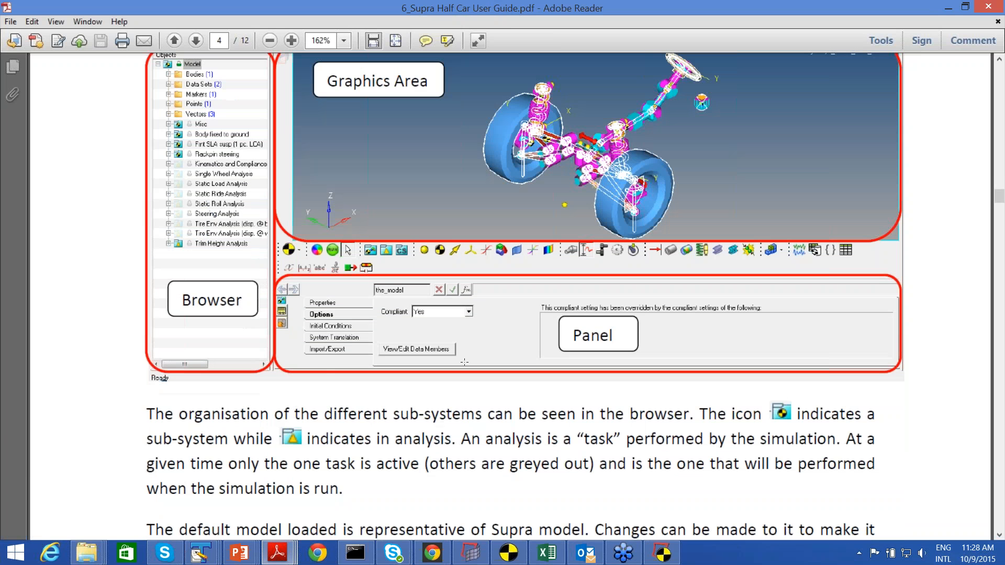
{"action": "scroll", "coordinate": [465, 362], "scroll_direction": "down", "scroll_amount": 1}
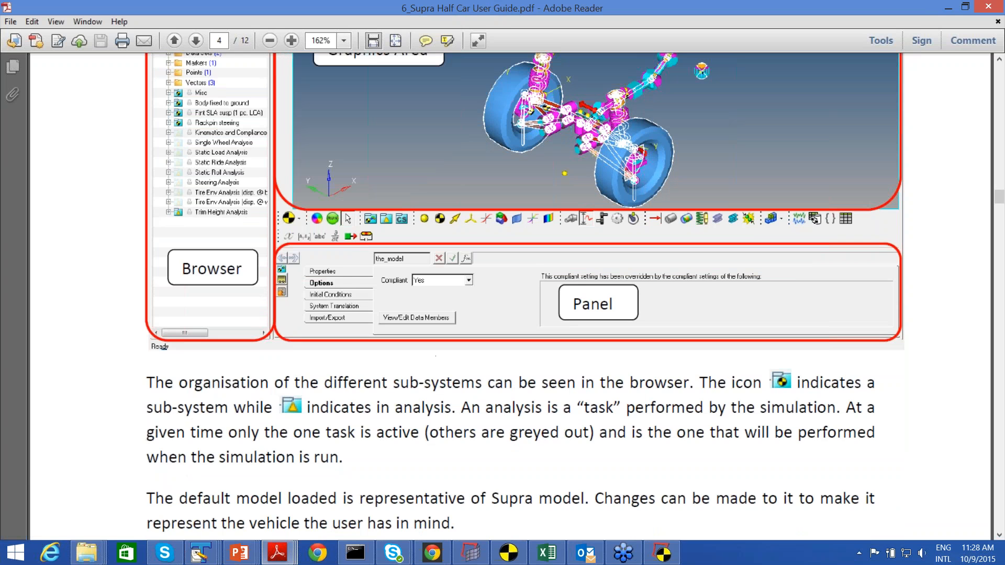
{"action": "scroll", "coordinate": [464, 362], "scroll_direction": "down", "scroll_amount": 1}
Read the Changing the Hard Points section, including the Vehicle Input Parameters data set and its property table.
{"action": "scroll", "coordinate": [352, 345], "scroll_direction": "down", "scroll_amount": 6}
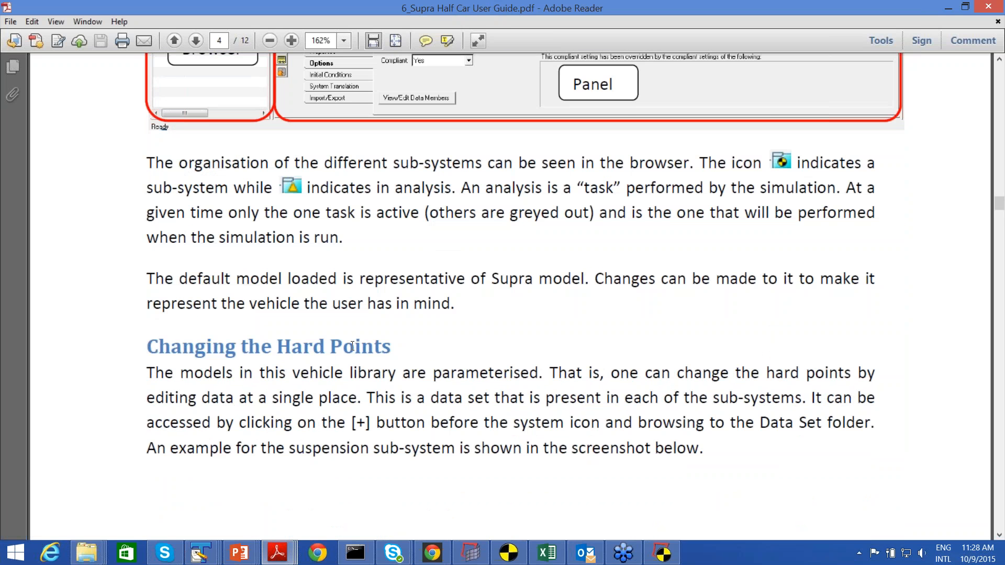
{"action": "scroll", "coordinate": [352, 345], "scroll_direction": "down", "scroll_amount": 10}
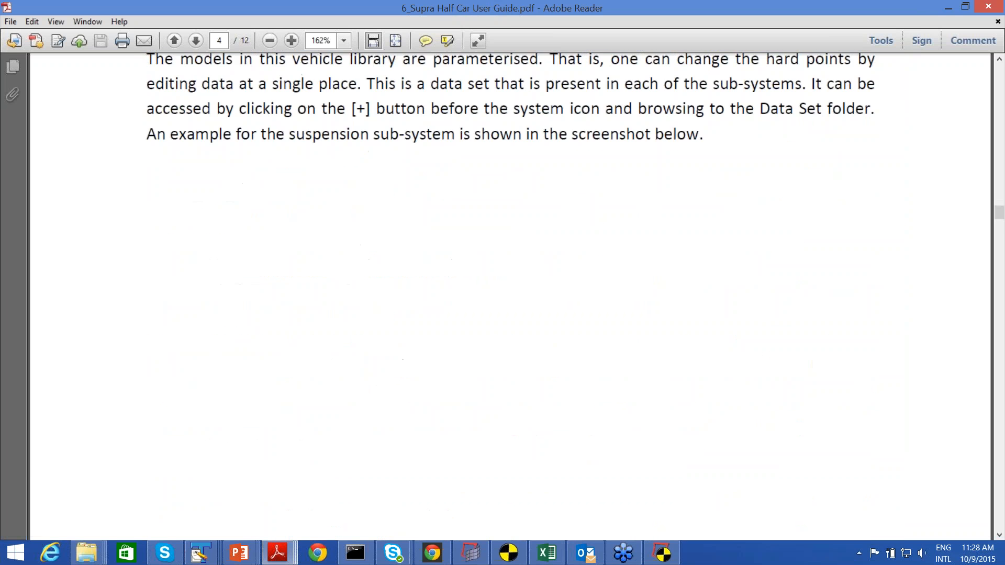
{"action": "scroll", "coordinate": [352, 345], "scroll_direction": "up", "scroll_amount": 1}
{"action": "scroll", "coordinate": [352, 340], "scroll_direction": "up", "scroll_amount": 4}
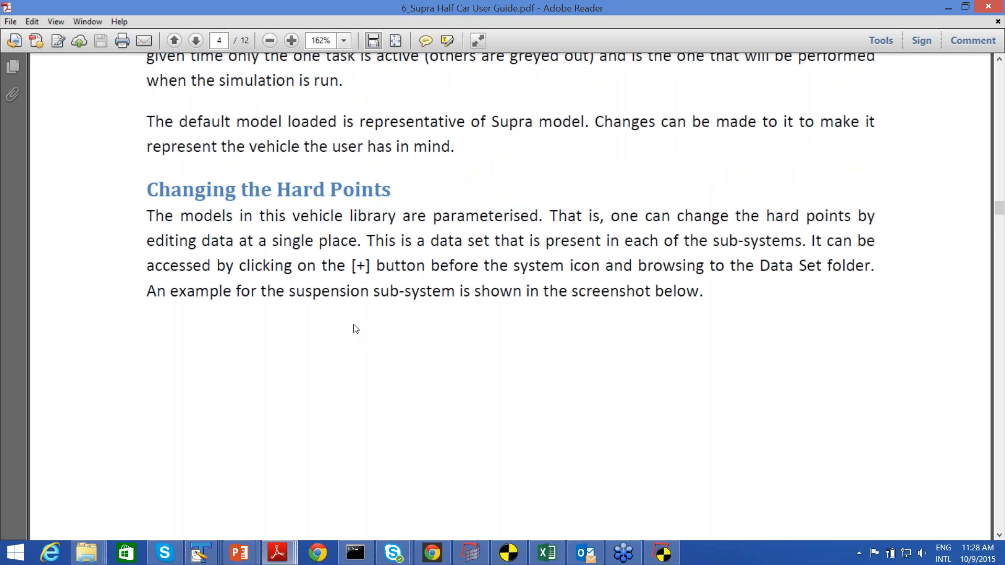
{"action": "scroll", "coordinate": [355, 329], "scroll_direction": "down", "scroll_amount": 20}
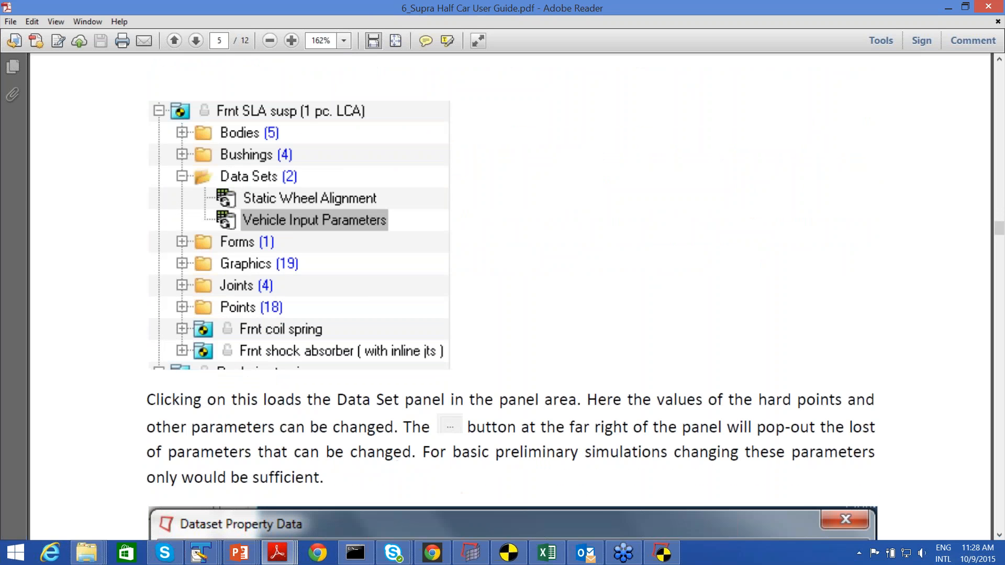
{"action": "scroll", "coordinate": [511, 296], "scroll_direction": "down", "scroll_amount": 15}
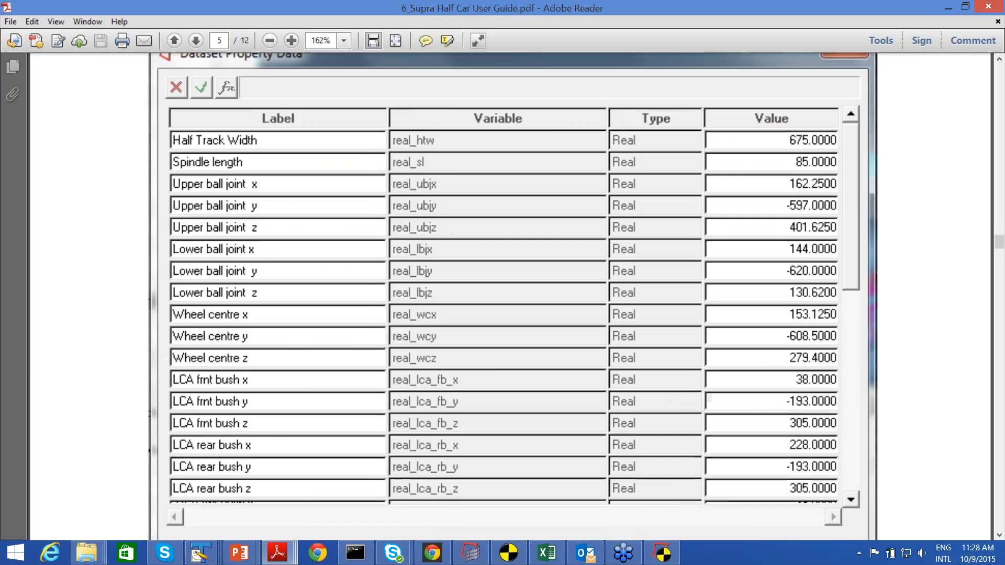
Review how the guide activates the Static Roll Analysis and where it points for more details on analysis tasks.
{"action": "scroll", "coordinate": [511, 297], "scroll_direction": "down", "scroll_amount": 15}
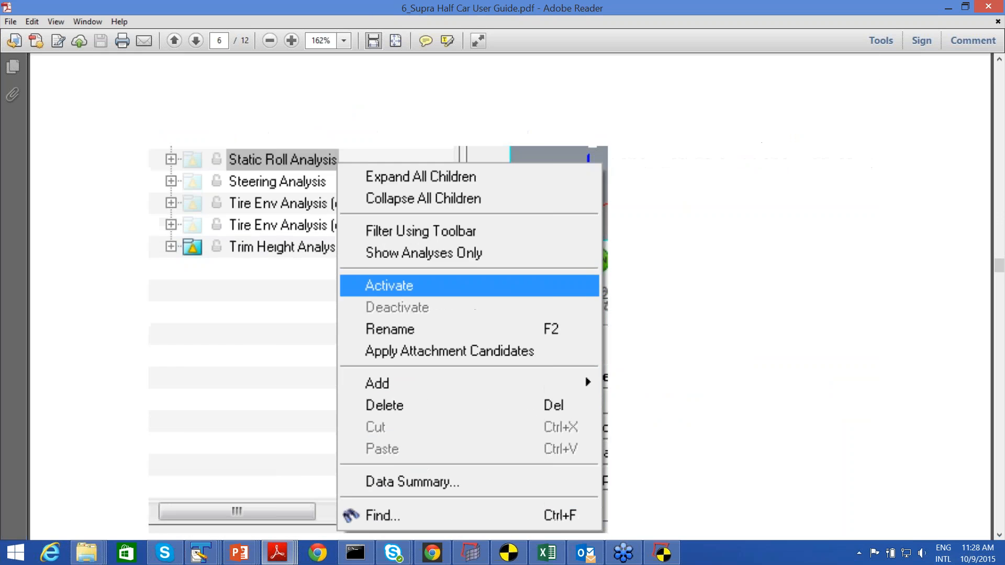
{"action": "scroll", "coordinate": [511, 297], "scroll_direction": "up", "scroll_amount": 2}
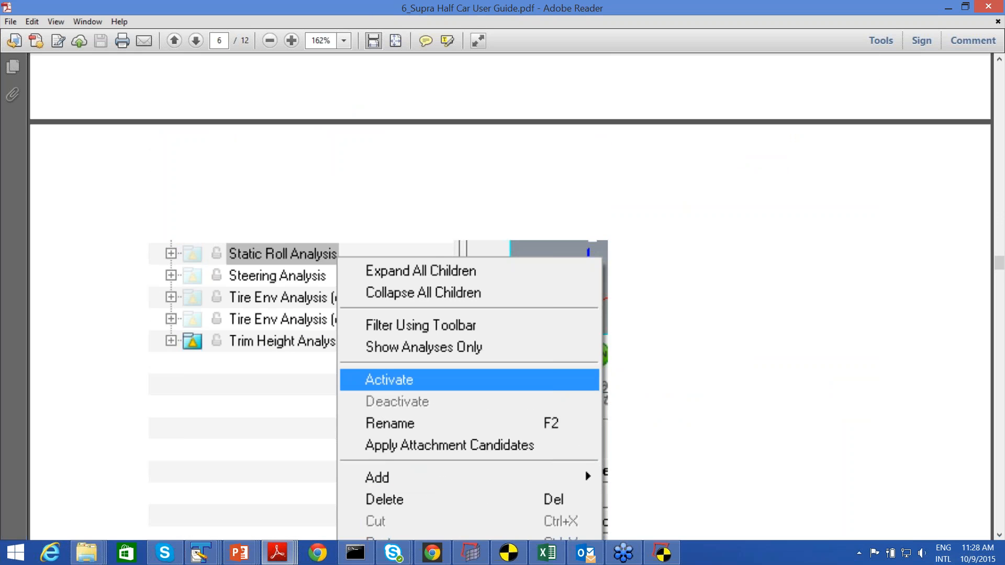
{"action": "scroll", "coordinate": [511, 296], "scroll_direction": "down", "scroll_amount": 1}
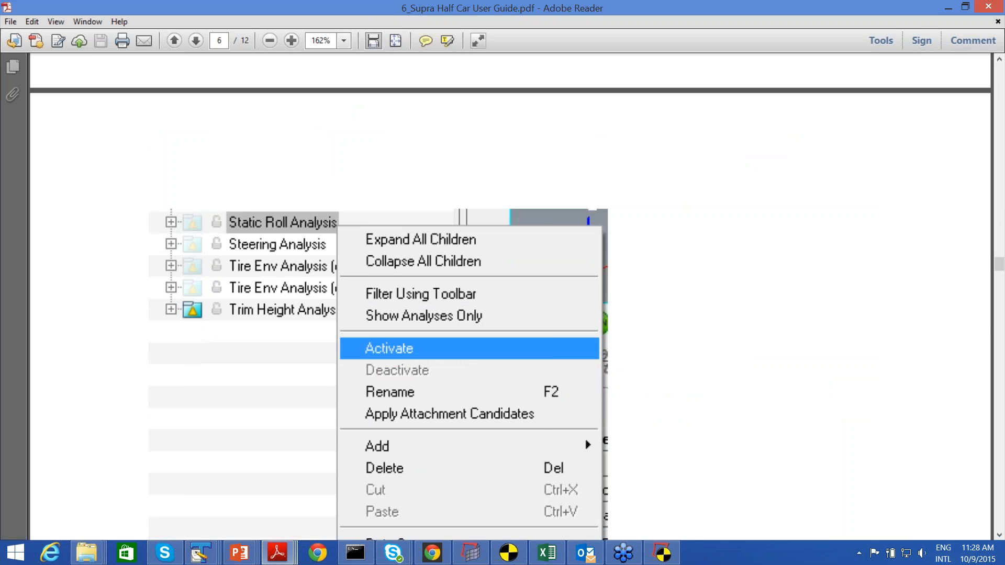
{"action": "scroll", "coordinate": [510, 296], "scroll_direction": "down", "scroll_amount": 1}
{"action": "scroll", "coordinate": [511, 296], "scroll_direction": "down", "scroll_amount": 20}
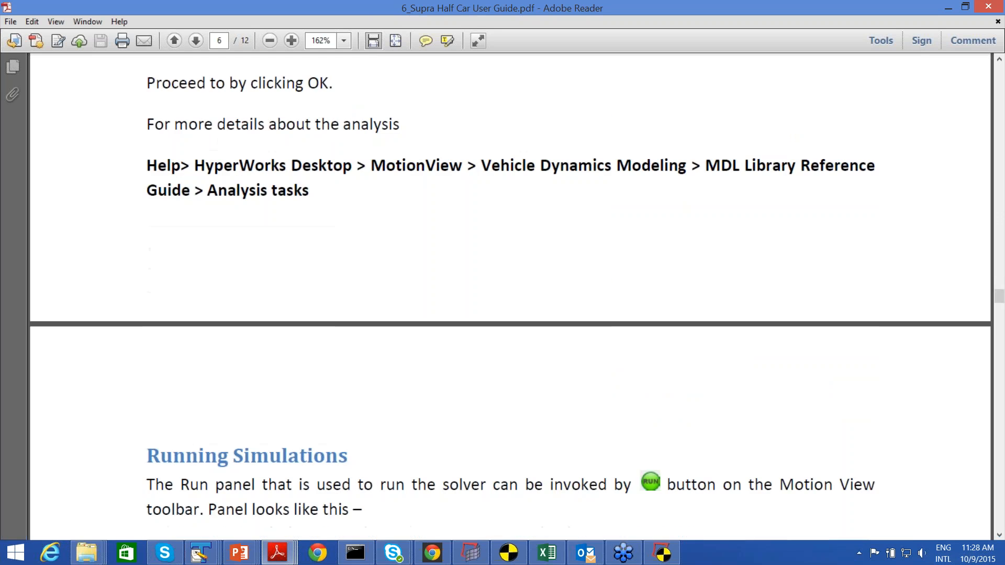
Read the Running Simulations section, covering the Run panel, the model check and the MotionSolve solver output.
{"action": "scroll", "coordinate": [385, 264], "scroll_direction": "down", "scroll_amount": 4}
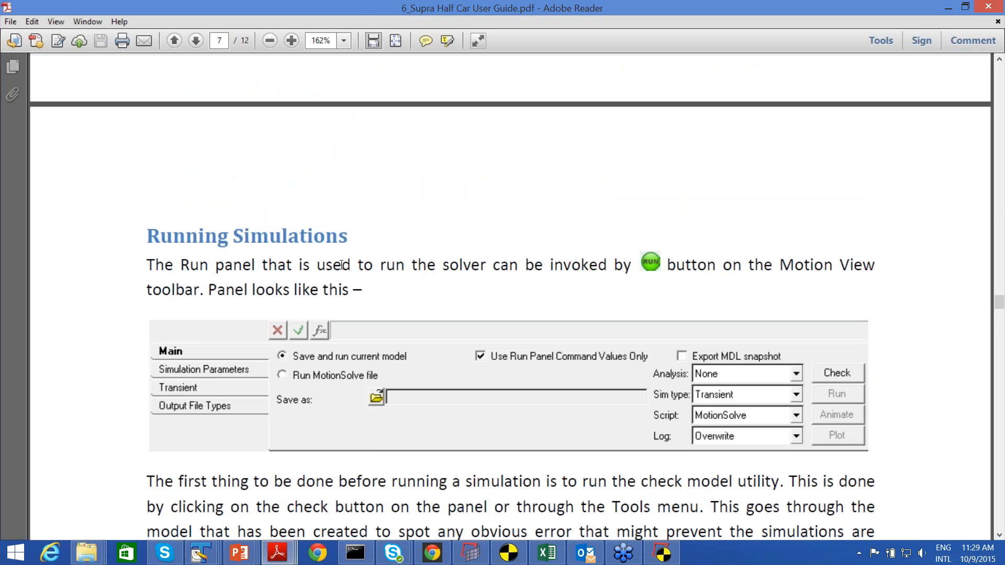
{"action": "scroll", "coordinate": [341, 265], "scroll_direction": "down", "scroll_amount": 1}
{"action": "scroll", "coordinate": [341, 265], "scroll_direction": "down", "scroll_amount": 5}
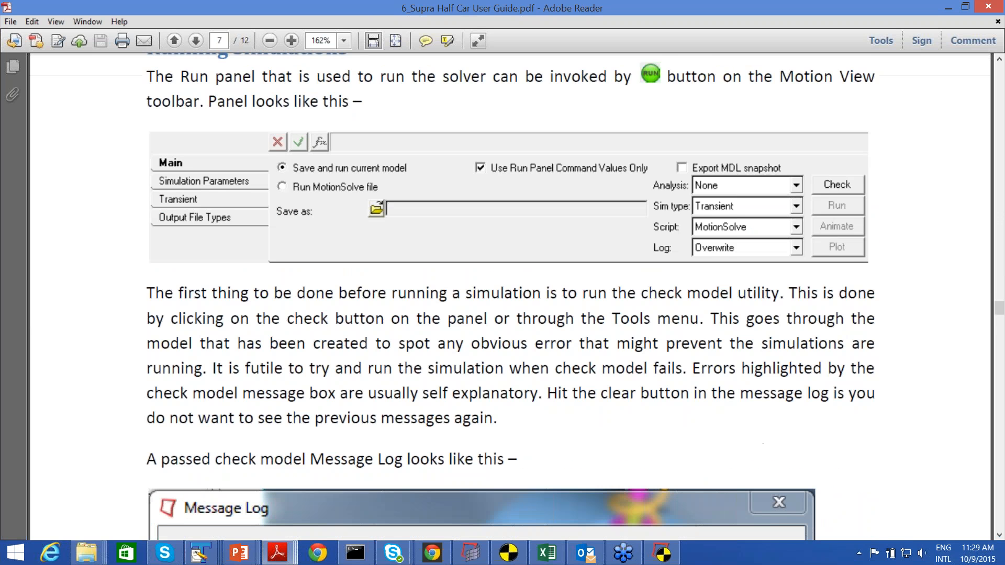
{"action": "scroll", "coordinate": [341, 264], "scroll_direction": "down", "scroll_amount": 4}
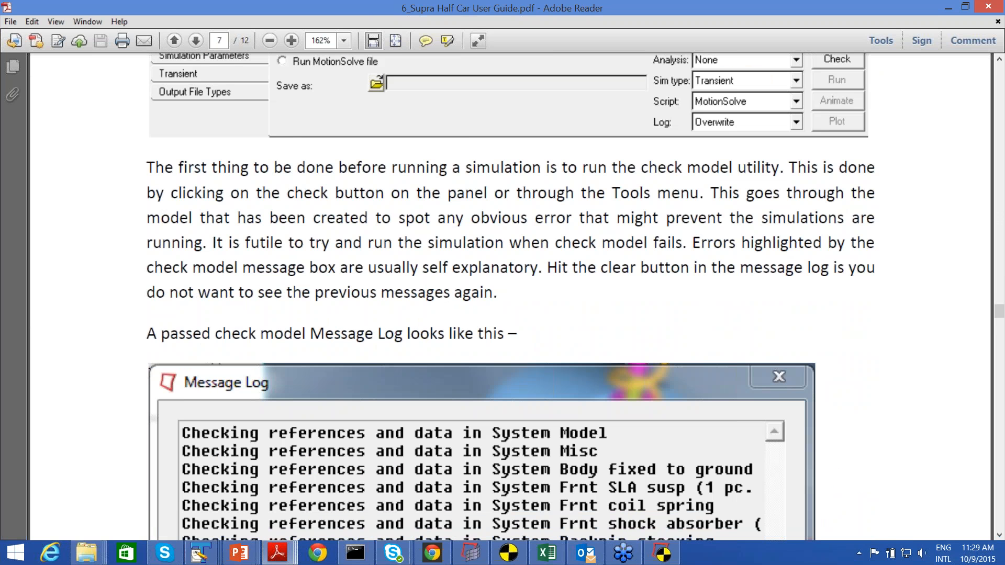
{"action": "scroll", "coordinate": [341, 265], "scroll_direction": "down", "scroll_amount": 20}
{"action": "scroll", "coordinate": [511, 296], "scroll_direction": "down", "scroll_amount": 5}
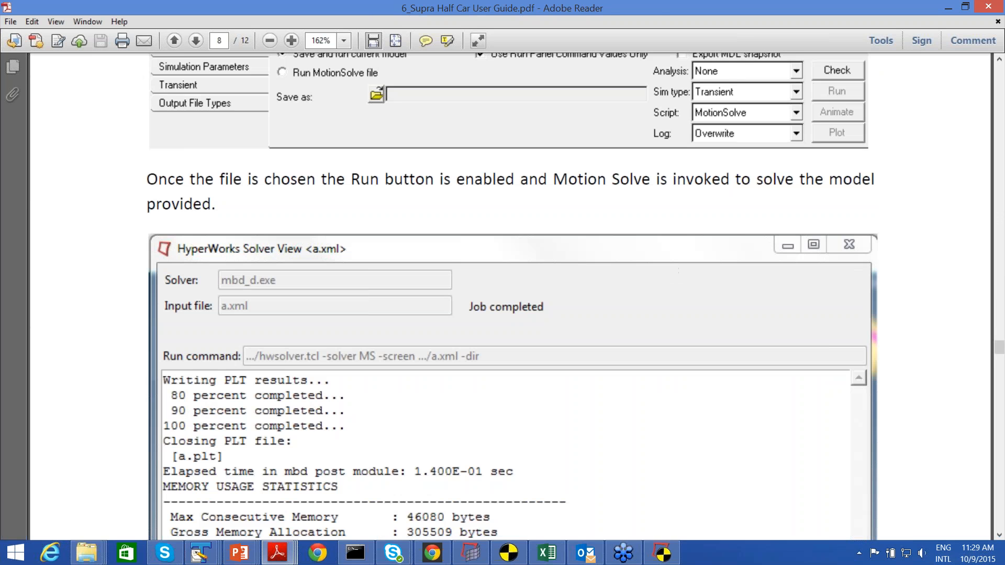
{"action": "scroll", "coordinate": [510, 295], "scroll_direction": "down", "scroll_amount": 6}
{"action": "scroll", "coordinate": [510, 295], "scroll_direction": "down", "scroll_amount": 10}
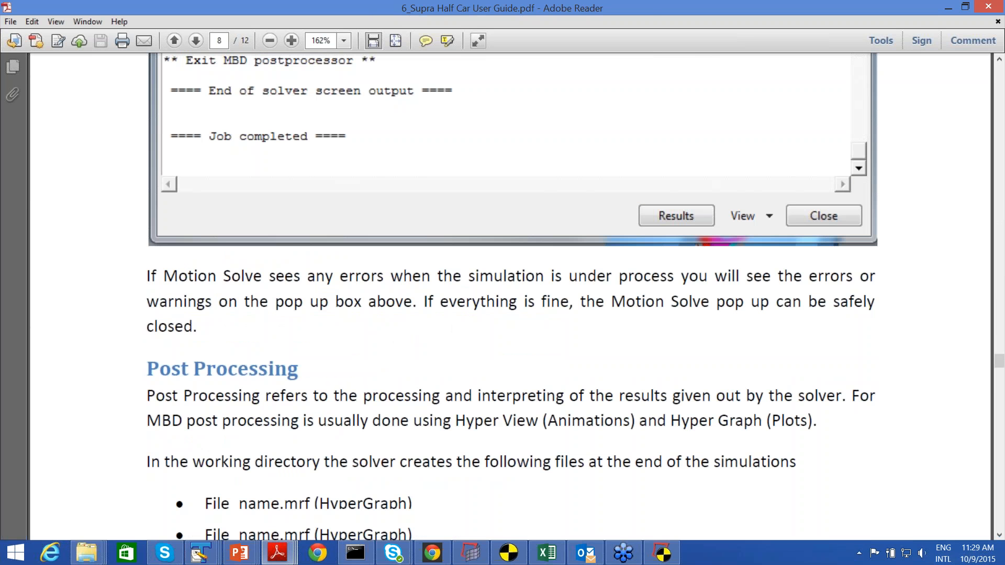
Examine the Post Processing section's list of solver result files, highlighting the mrf and sdf file types.
{"action": "scroll", "coordinate": [510, 295], "scroll_direction": "down", "scroll_amount": 7}
{"action": "left_click_drag", "start_coordinate": [148, 151], "coordinate": [440, 176]}
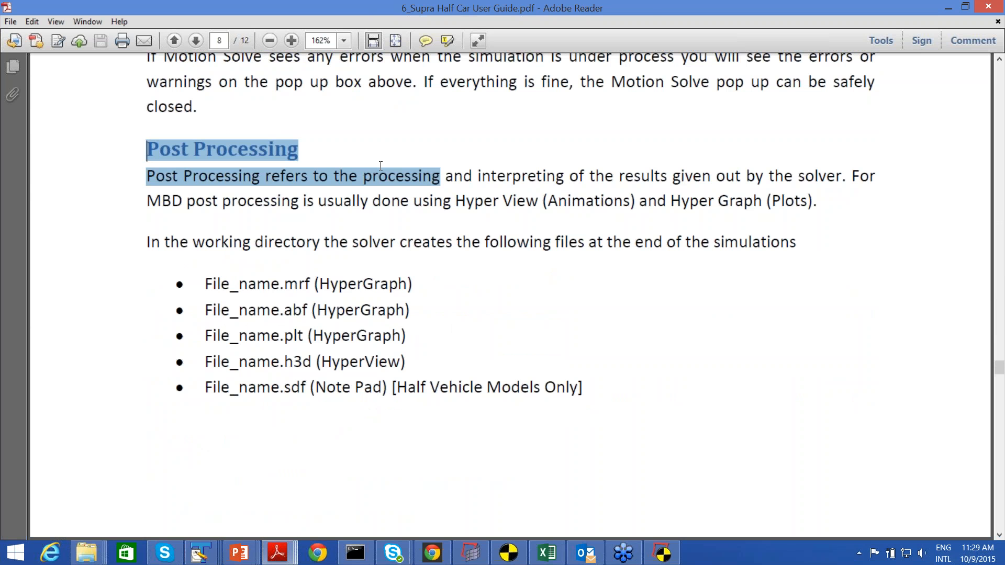
{"action": "left_click", "coordinate": [453, 153]}
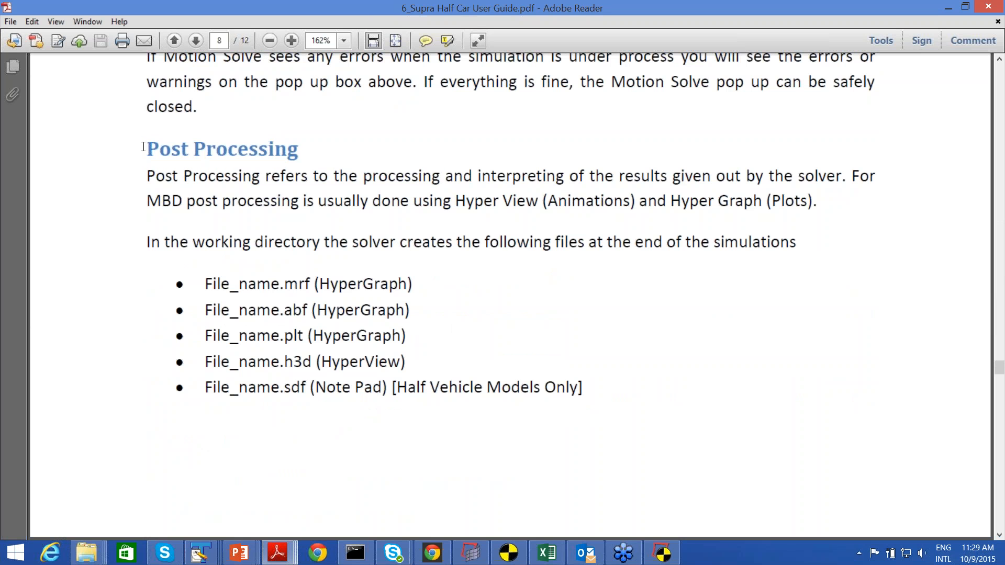
{"action": "left_click_drag", "start_coordinate": [147, 150], "coordinate": [339, 150]}
{"action": "left_click", "coordinate": [339, 150]}
{"action": "left_click_drag", "start_coordinate": [205, 285], "coordinate": [304, 283]}
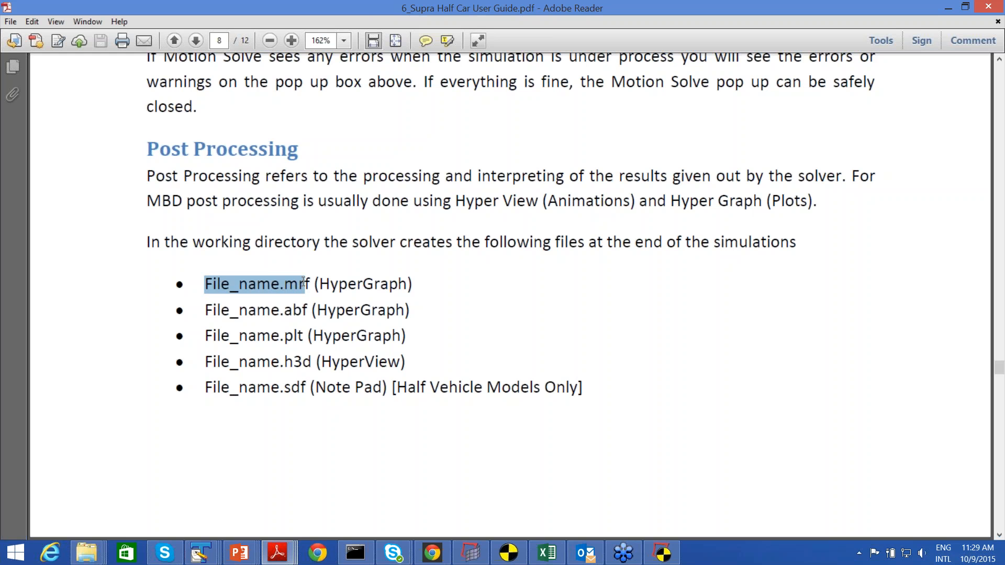
{"action": "left_click", "coordinate": [318, 286]}
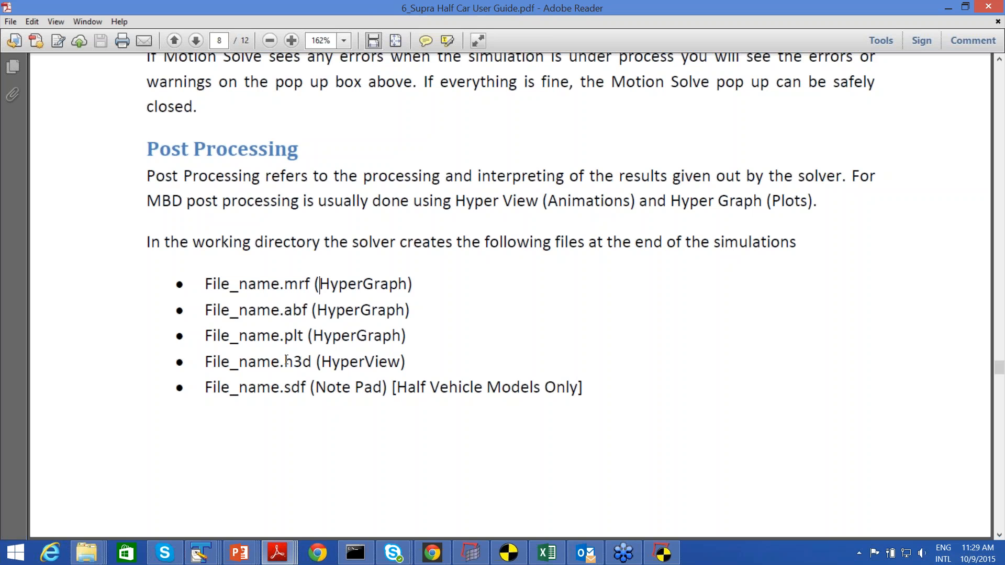
{"action": "left_click_drag", "start_coordinate": [287, 390], "coordinate": [307, 390]}
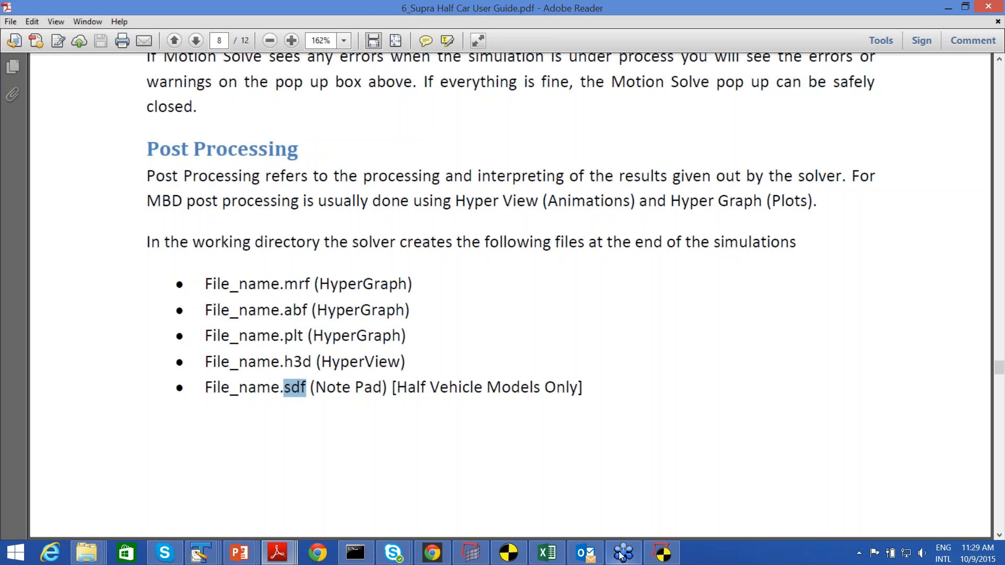
{"action": "mouse_move", "coordinate": [665, 556]}
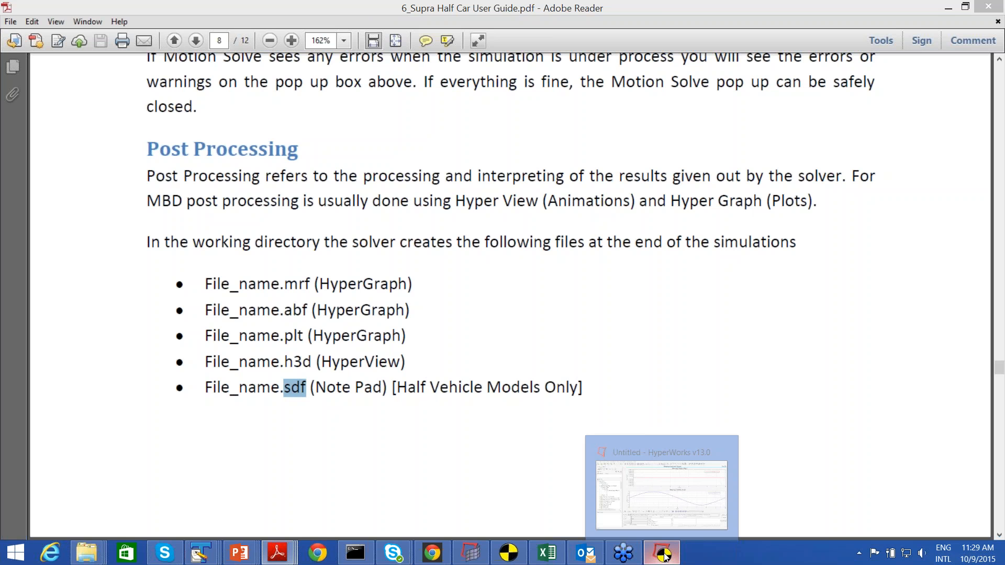
Switch to HyperWorks and review the report pages from Steering Angle and Torque through Wheel Vertical Displacement.
{"action": "left_click", "coordinate": [662, 554]}
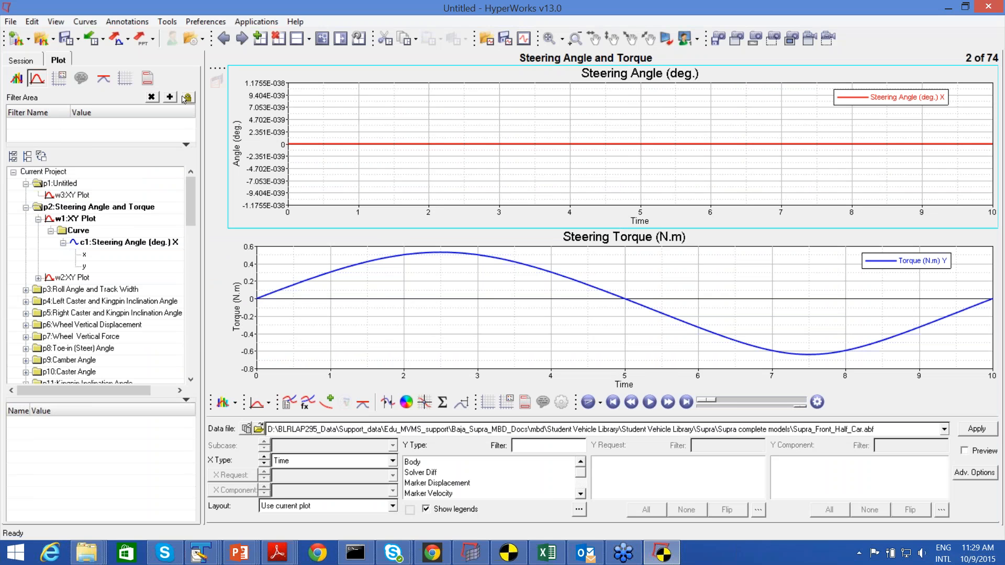
{"action": "left_click", "coordinate": [240, 38]}
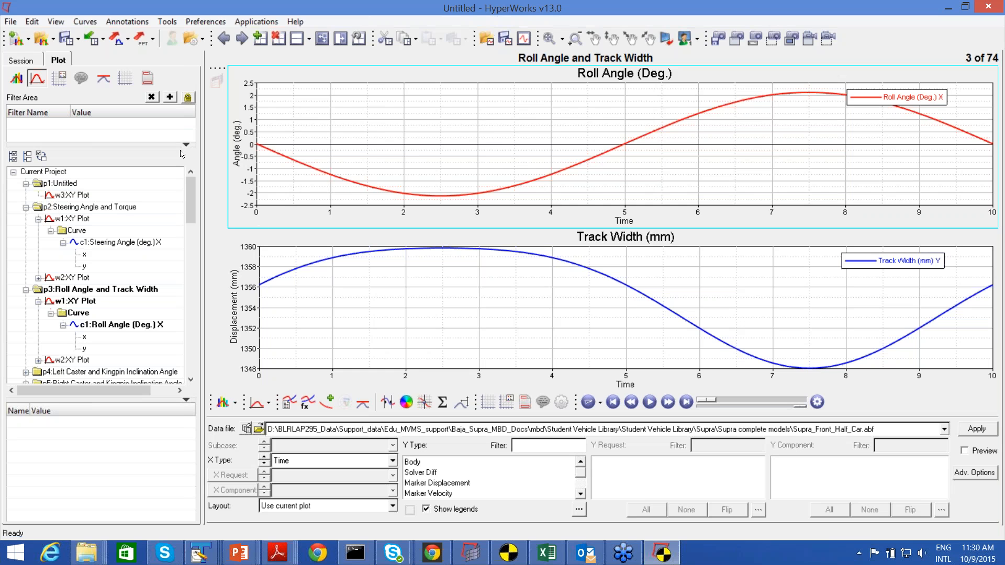
{"action": "left_click", "coordinate": [242, 39]}
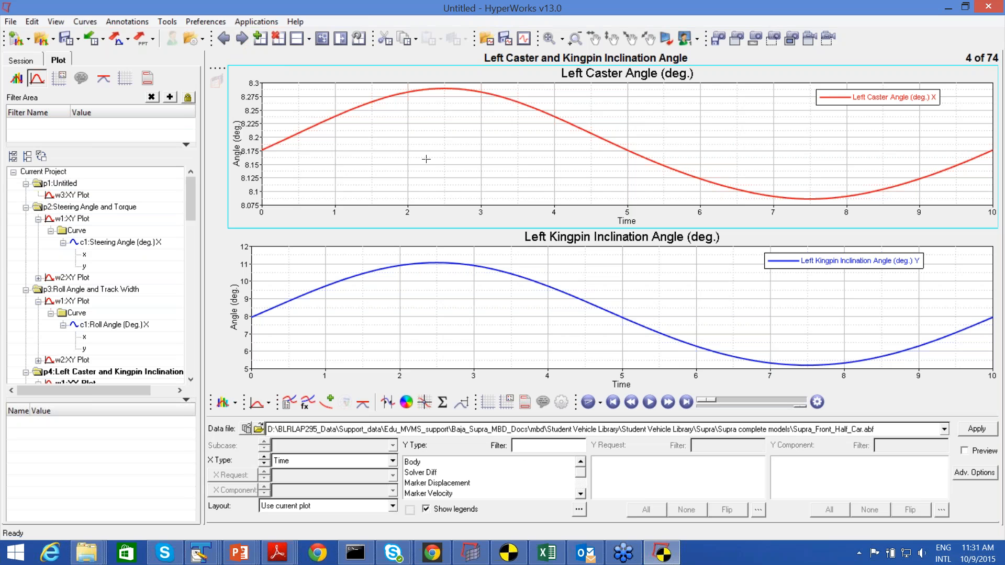
{"action": "left_click", "coordinate": [241, 40]}
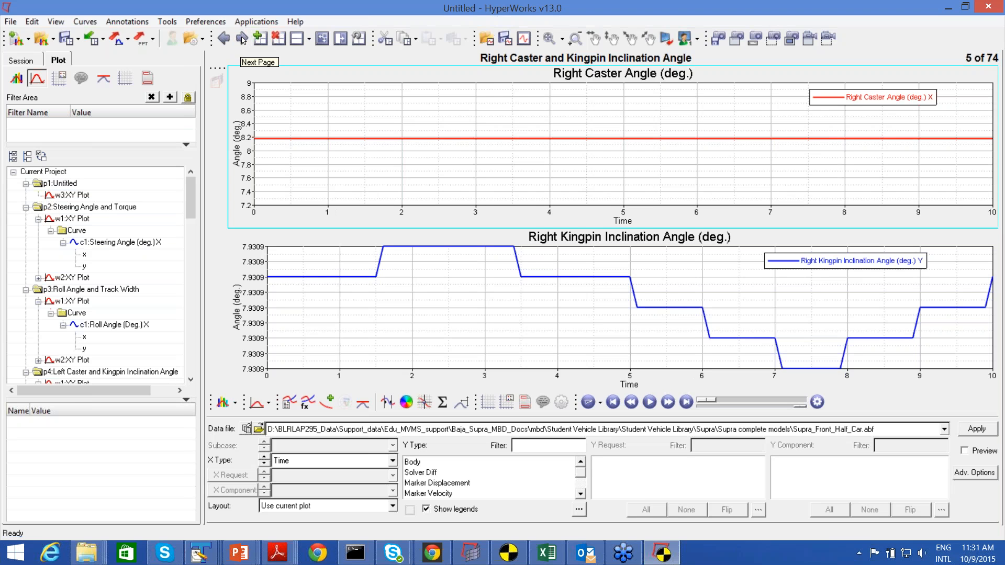
{"action": "left_click", "coordinate": [242, 39]}
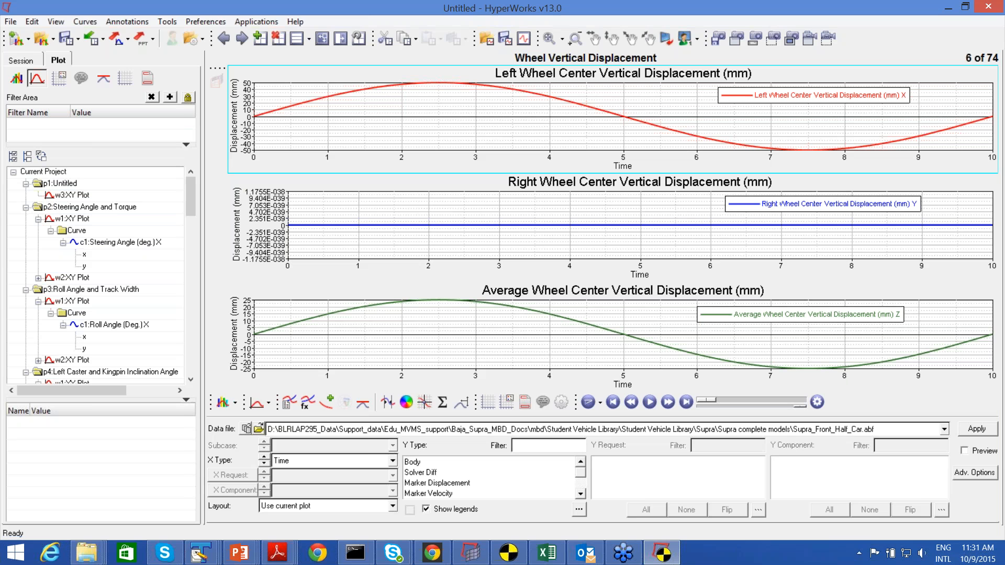
Page through the report past the Toe-in, Caster Angle and Scrub Radius plots to Roll, Tread Width, Tread Change, and Track Width.
{"action": "left_click", "coordinate": [241, 37]}
{"action": "left_click", "coordinate": [241, 37]}
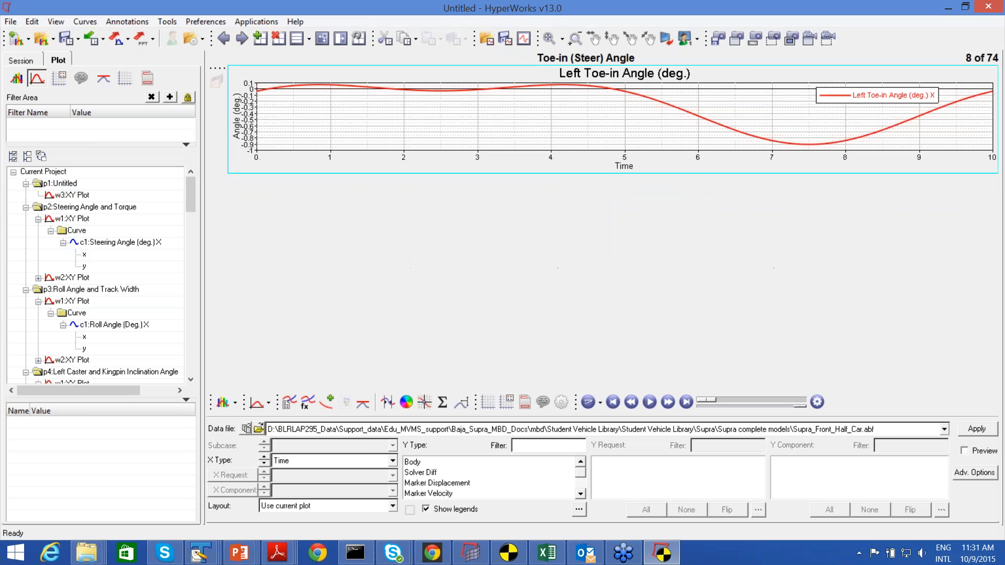
{"action": "left_click", "coordinate": [241, 38]}
{"action": "left_click", "coordinate": [241, 38]}
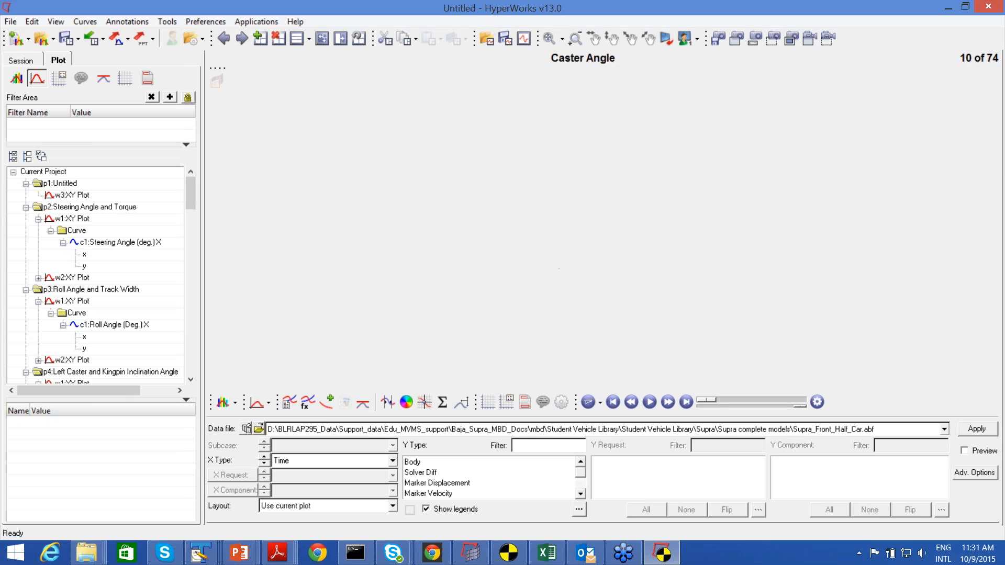
{"action": "left_click", "coordinate": [241, 38]}
{"action": "left_click", "coordinate": [241, 38]}
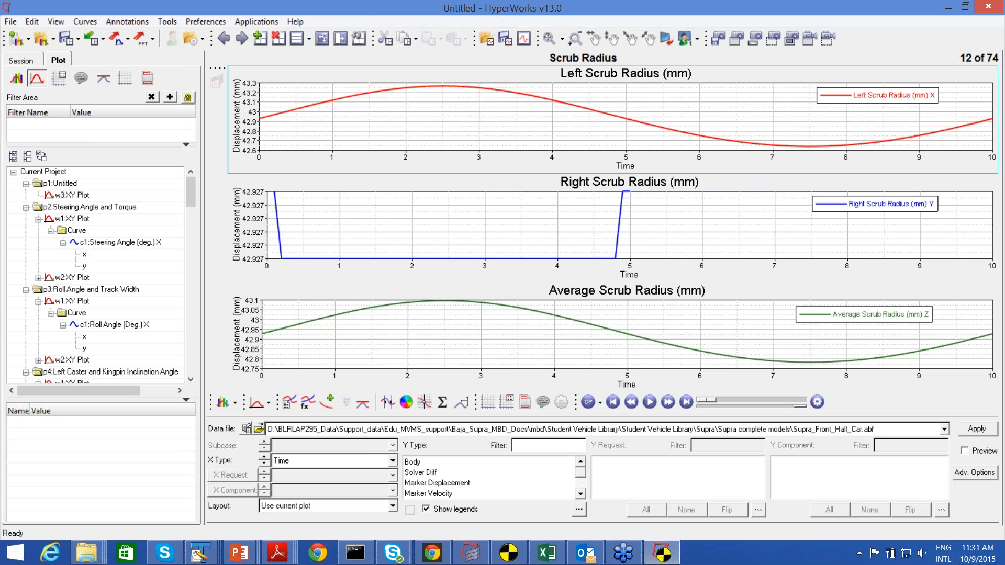
{"action": "left_click", "coordinate": [241, 38]}
{"action": "left_click", "coordinate": [242, 38]}
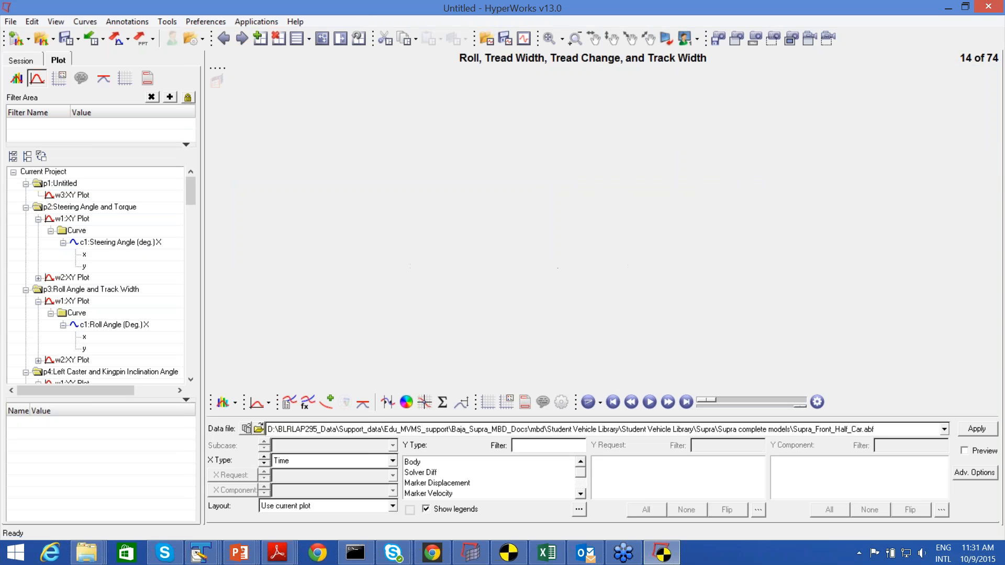
Examine the left wheel center X, Y and Z translational stiffness plots and continue to the Right Wheel Center Rotational Stiffnesses page.
{"action": "left_click", "coordinate": [241, 38]}
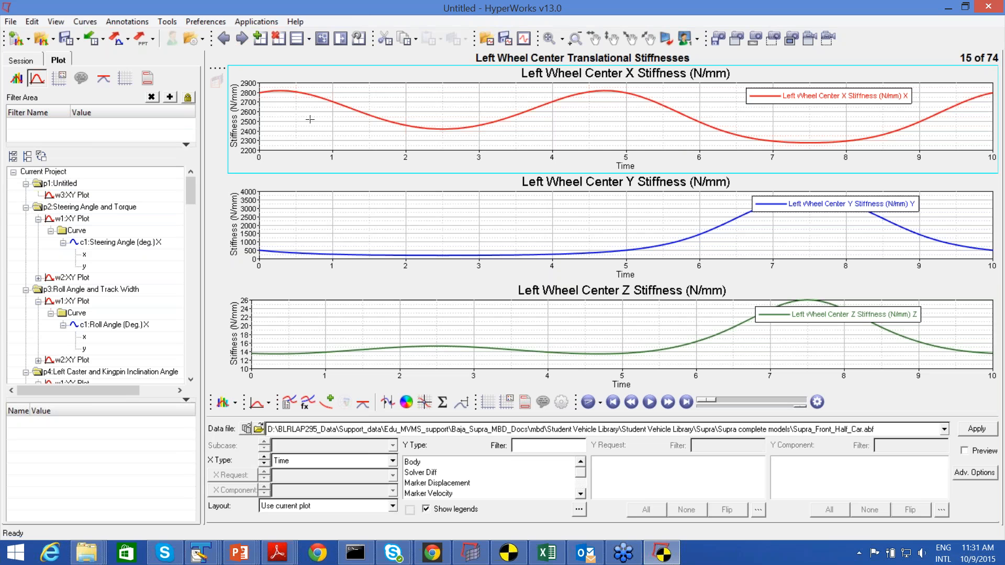
{"action": "left_click", "coordinate": [306, 200]}
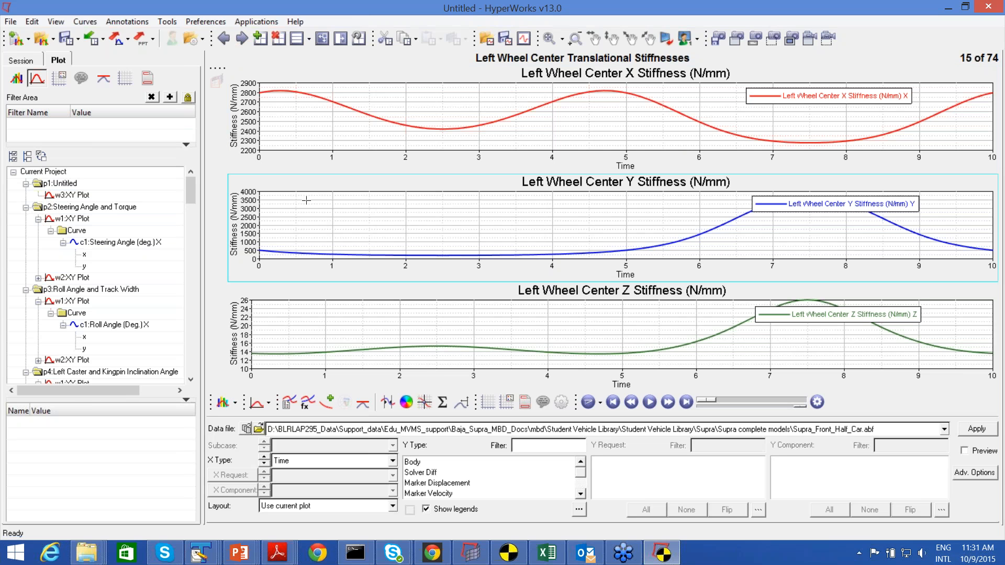
{"action": "left_click", "coordinate": [343, 326]}
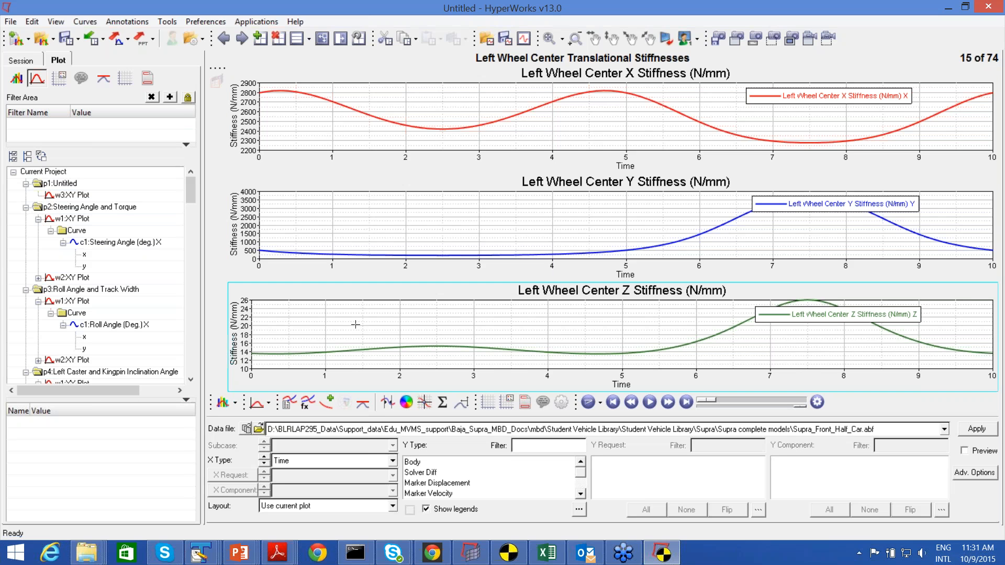
{"action": "left_click", "coordinate": [242, 38]}
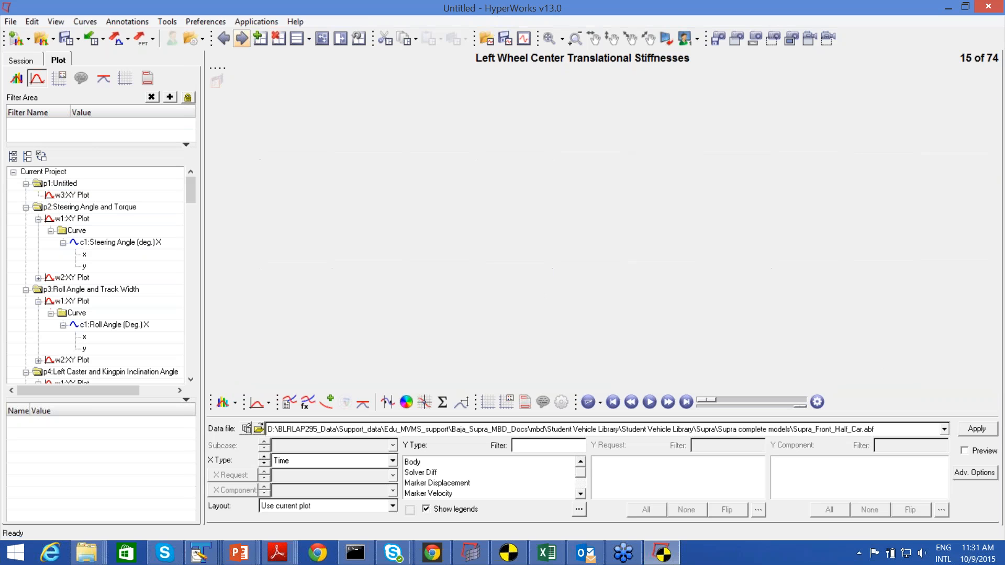
{"action": "left_click", "coordinate": [242, 38]}
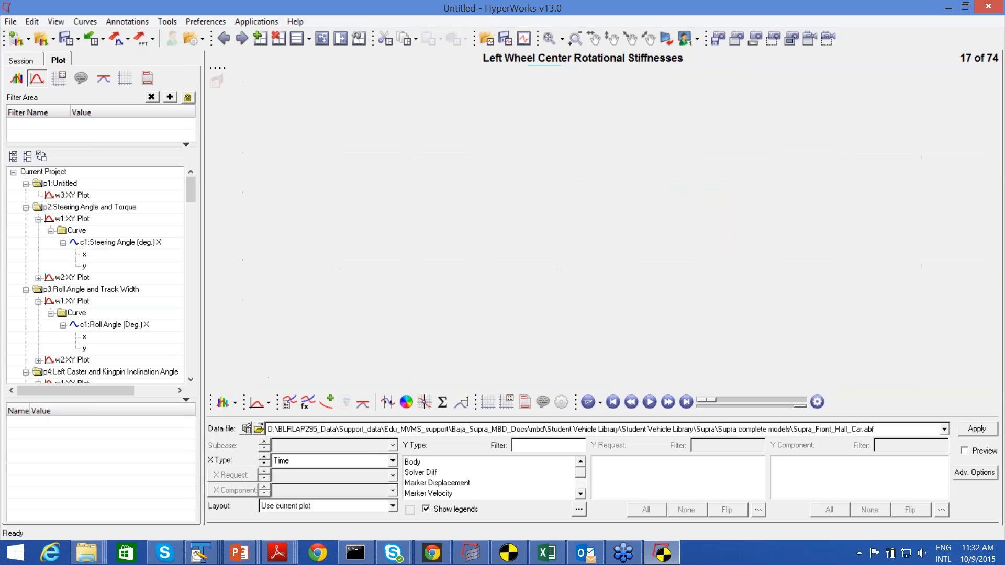
{"action": "left_click", "coordinate": [242, 39]}
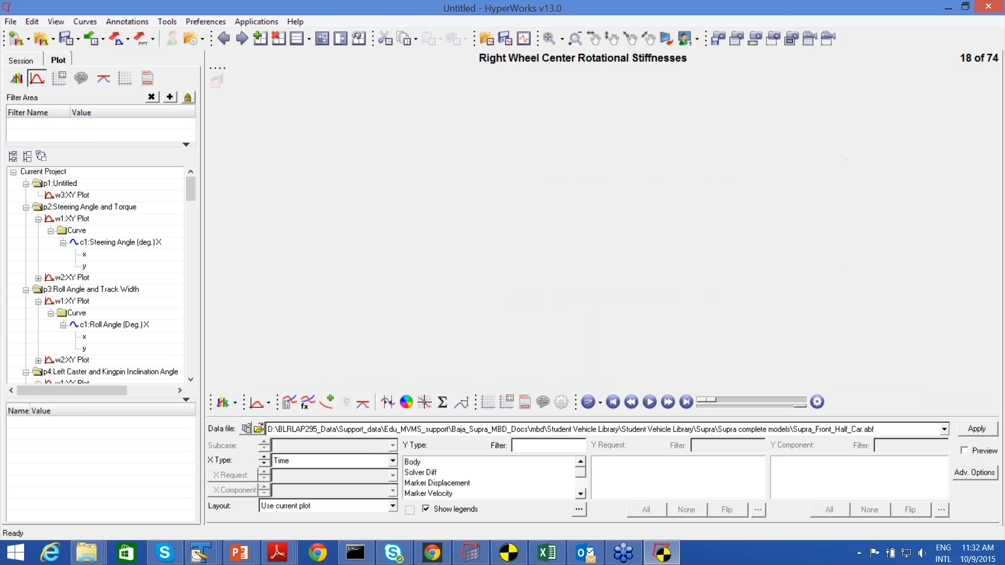
Review the parallel and converging lateral force deflection and lateral force steer pages.
{"action": "left_click", "coordinate": [242, 38]}
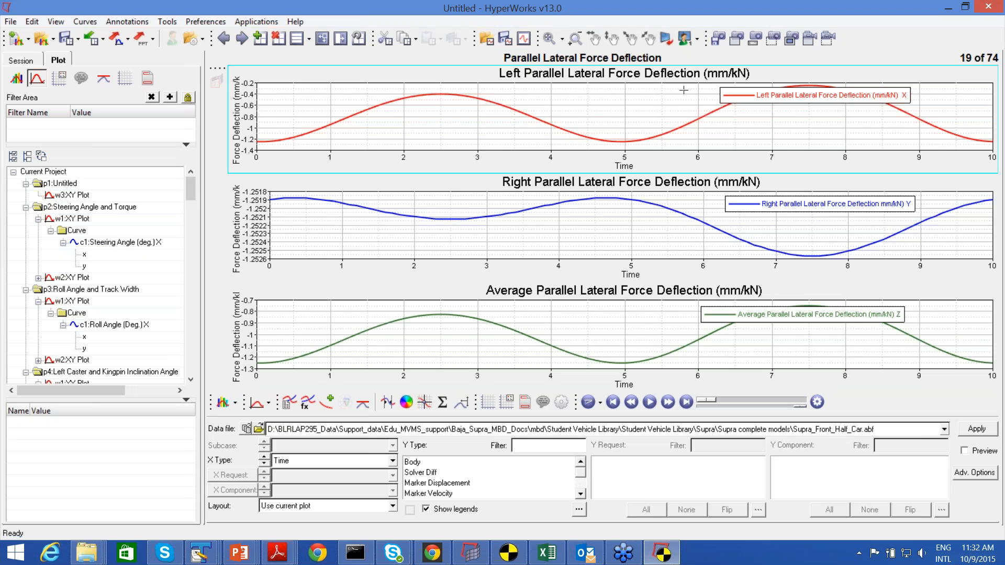
{"action": "left_click", "coordinate": [242, 39]}
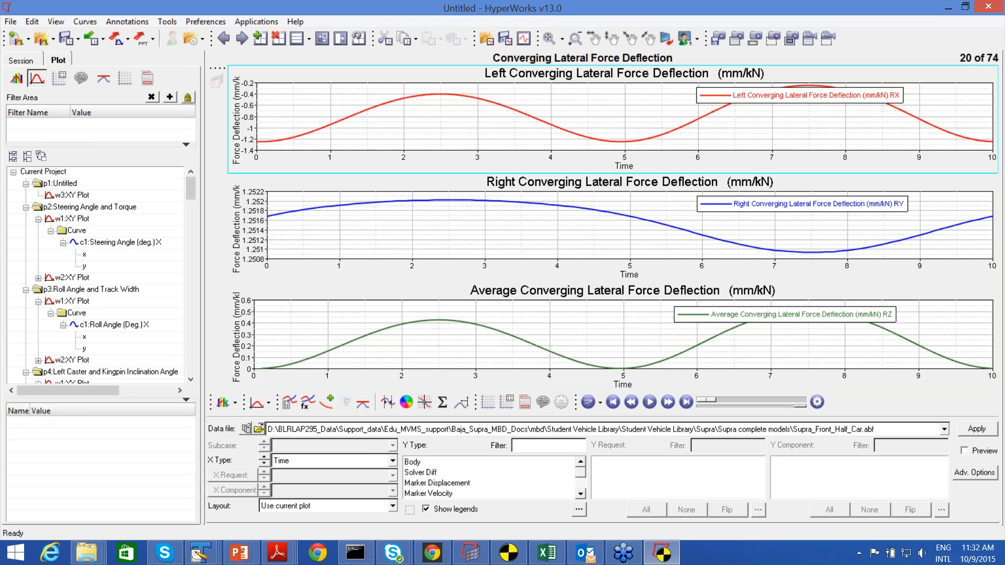
{"action": "left_click", "coordinate": [241, 38]}
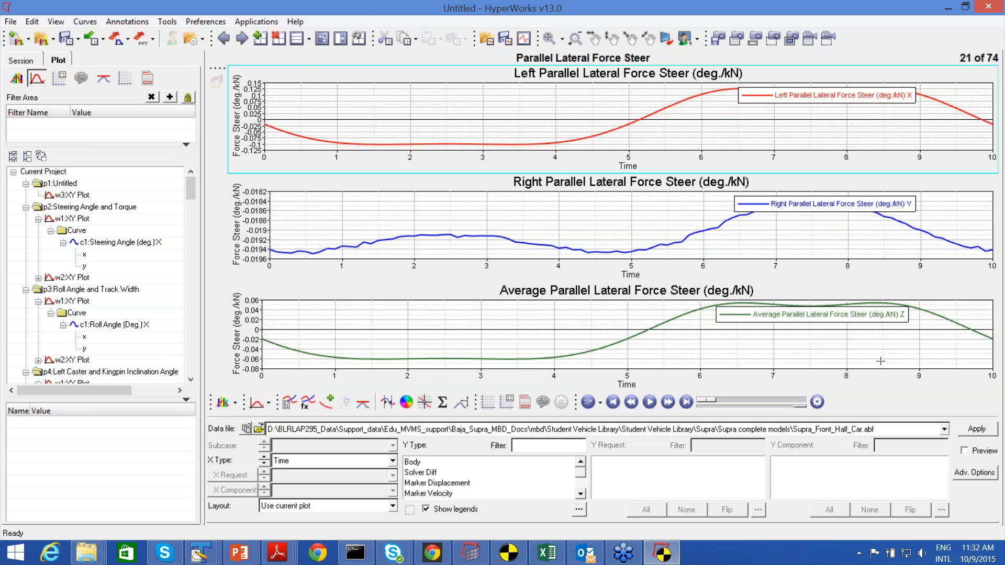
{"action": "left_click", "coordinate": [242, 38]}
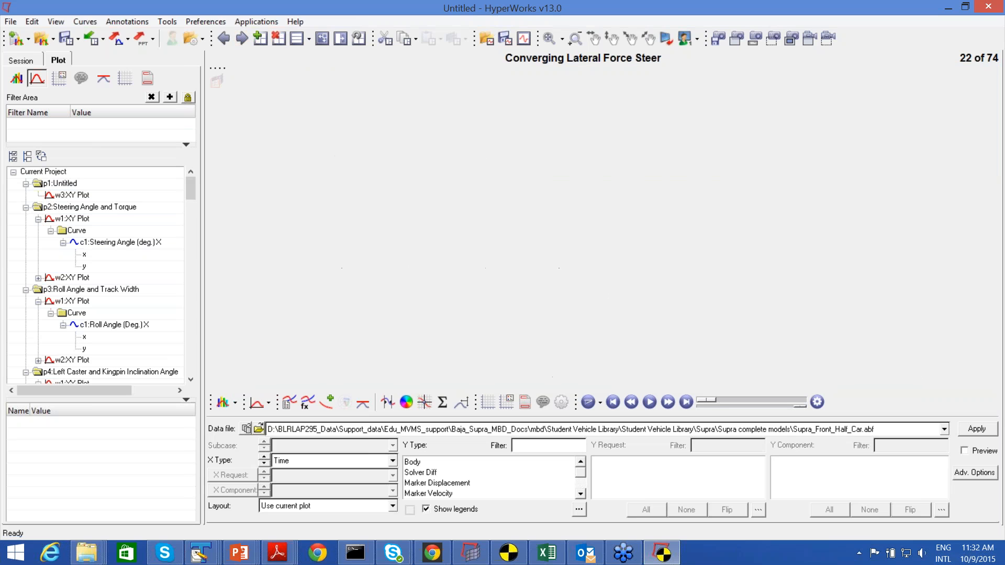
Display the FVSA Vertical Location page and the Tire Patches Longitudinal Force Deflection page directly from the project's plot list.
{"action": "left_click_drag", "start_coordinate": [190, 194], "coordinate": [194, 344]}
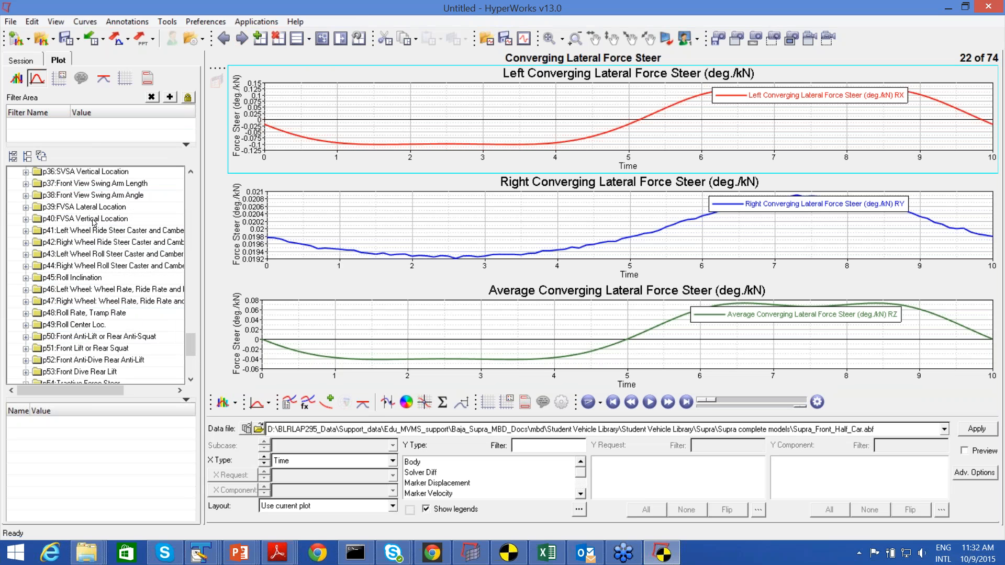
{"action": "left_click", "coordinate": [94, 221]}
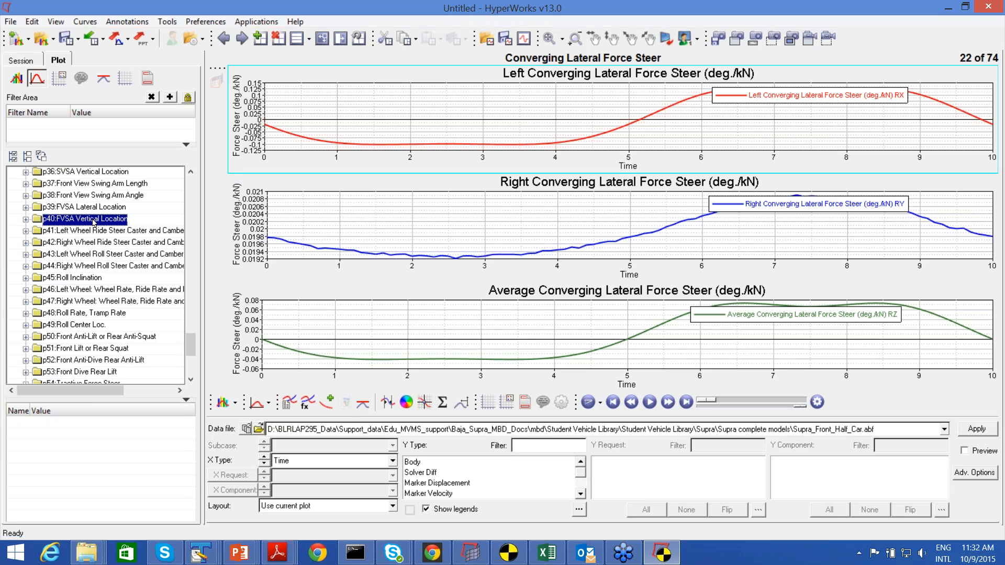
{"action": "double_click", "coordinate": [94, 219]}
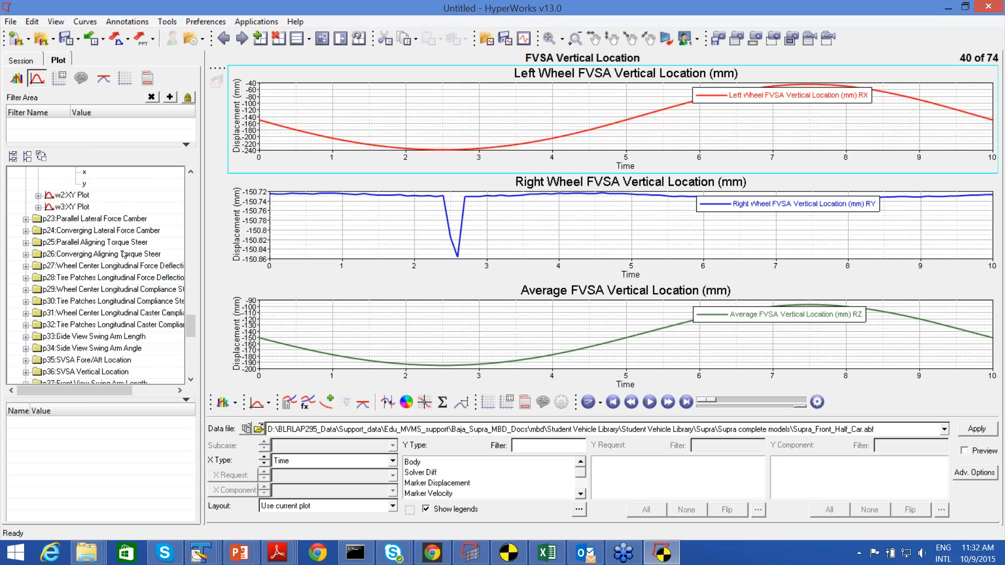
{"action": "scroll", "coordinate": [123, 255], "scroll_direction": "down", "scroll_amount": 3}
{"action": "scroll", "coordinate": [82, 248], "scroll_direction": "up", "scroll_amount": 5}
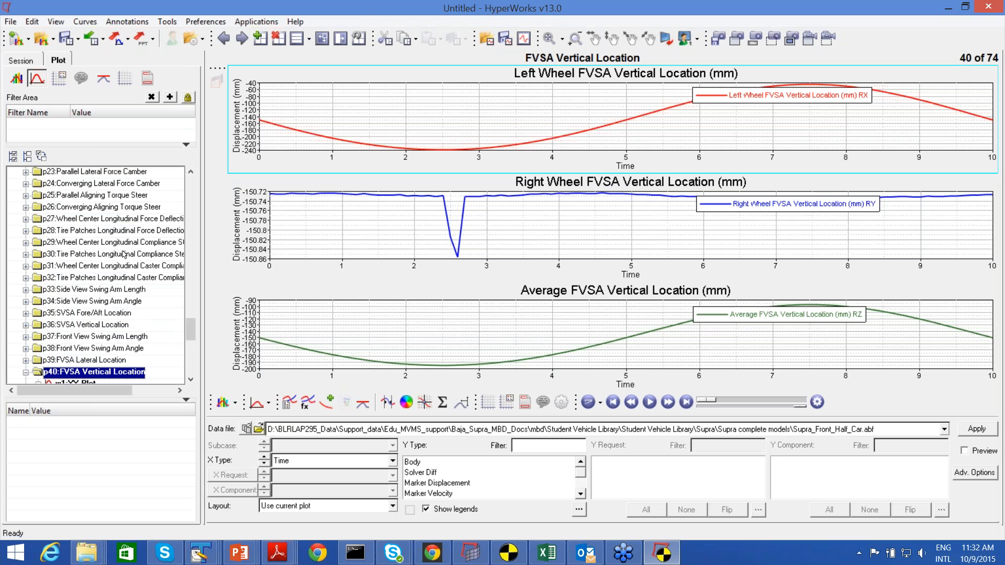
{"action": "double_click", "coordinate": [76, 230]}
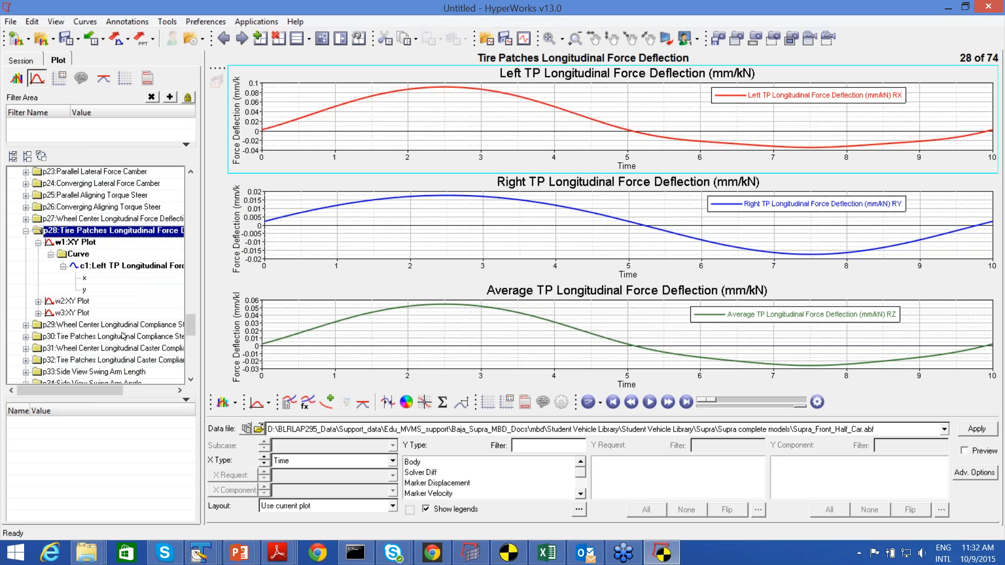
Display the Tractive Force Steer and Braking Force Steer report pages.
{"action": "scroll", "coordinate": [69, 335], "scroll_direction": "down", "scroll_amount": 6}
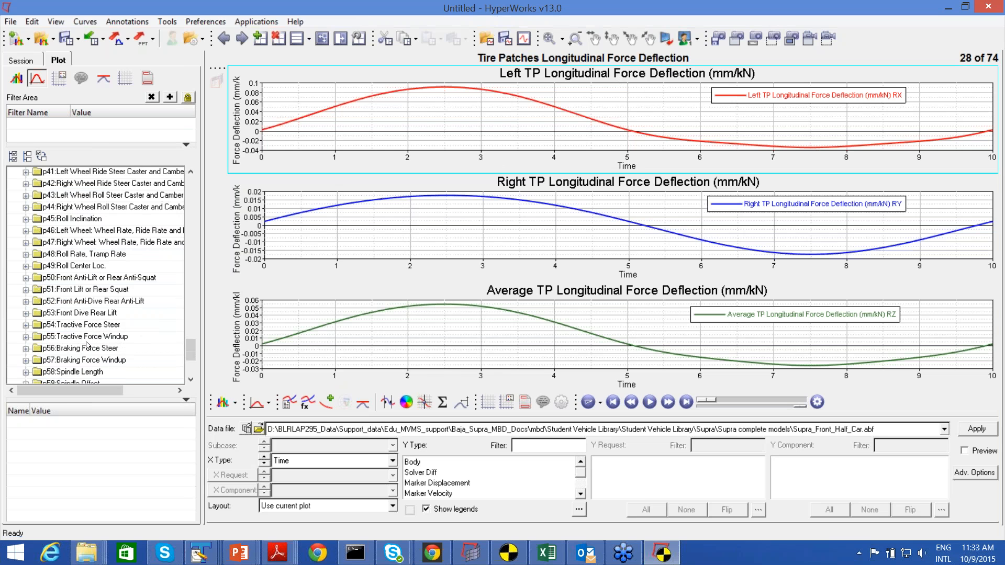
{"action": "double_click", "coordinate": [86, 326]}
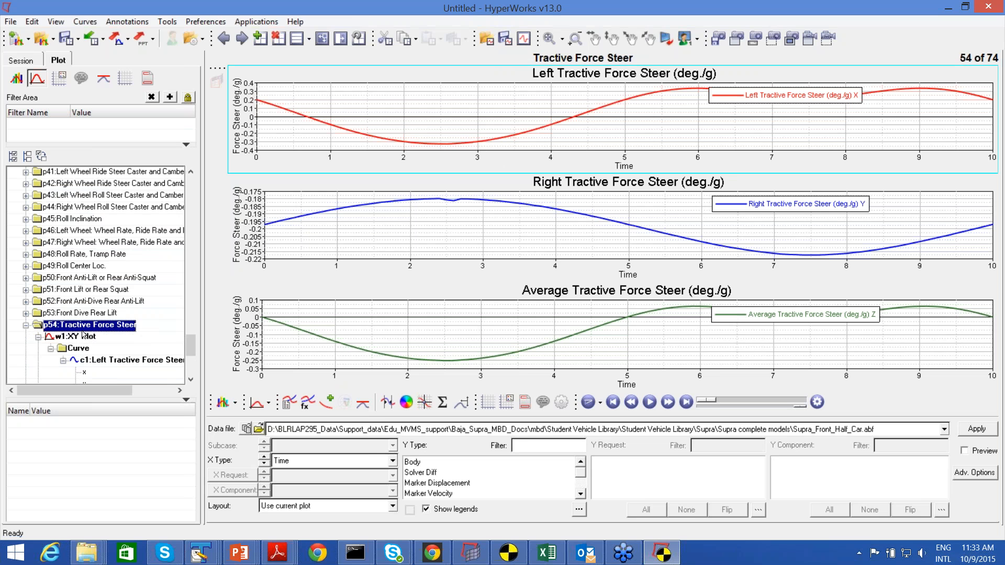
{"action": "scroll", "coordinate": [89, 246], "scroll_direction": "down", "scroll_amount": 5}
{"action": "double_click", "coordinate": [90, 242]}
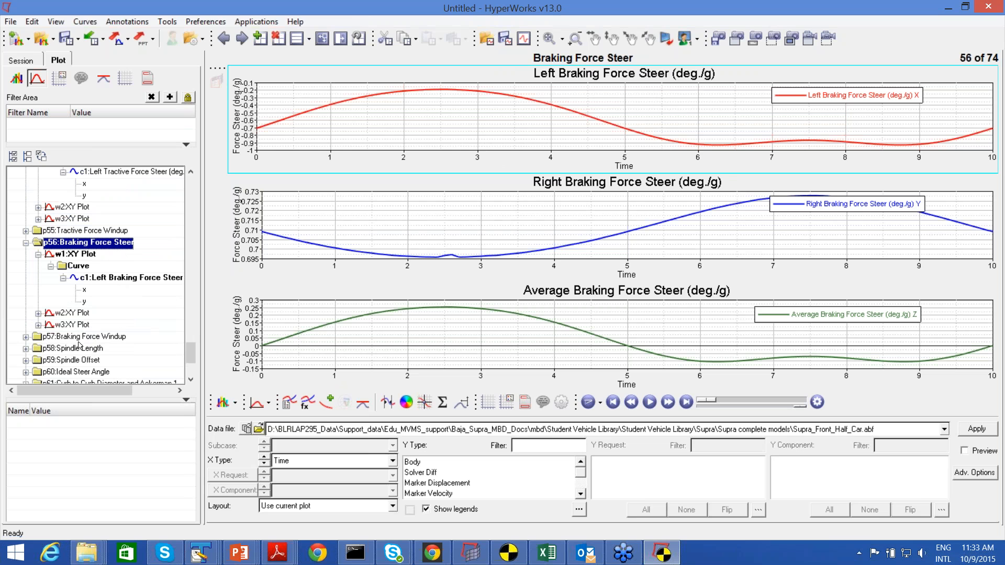
Inspect the Curb to Curb Diameter and Ackerman 4, Virtual Caster Trail and Right Virtual Lower Kingpin pages.
{"action": "scroll", "coordinate": [79, 346], "scroll_direction": "down", "scroll_amount": 3}
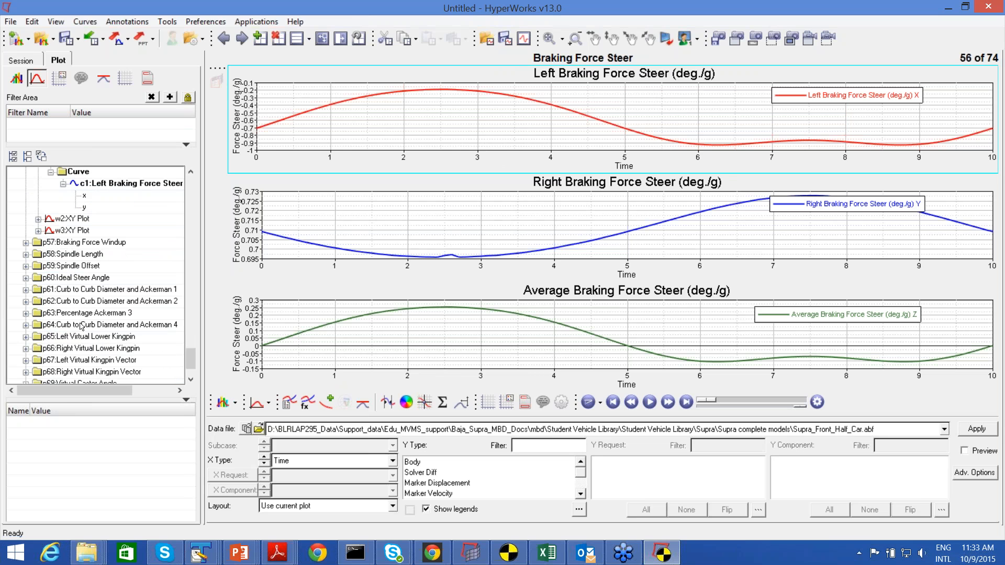
{"action": "left_click", "coordinate": [83, 326]}
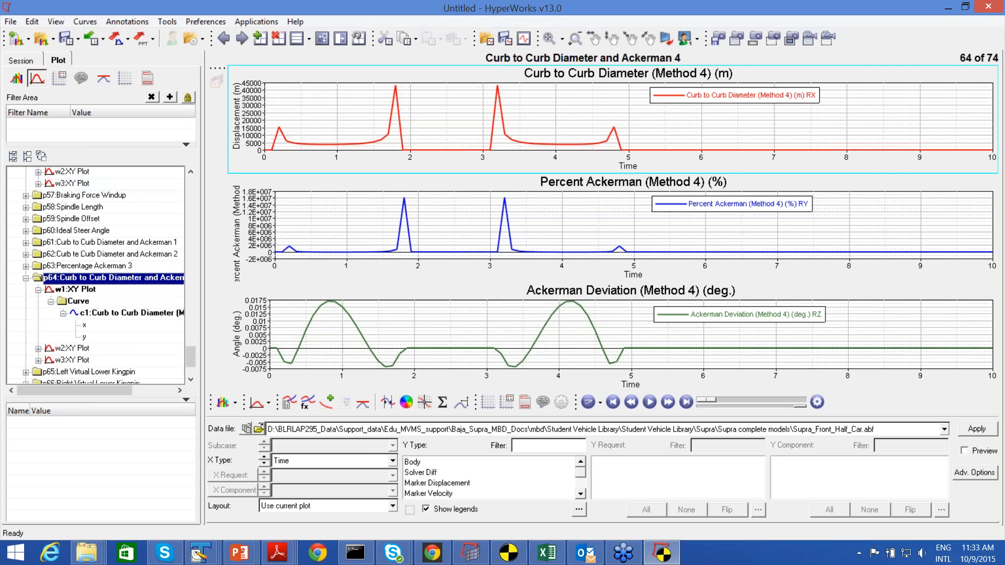
{"action": "left_click", "coordinate": [79, 348]}
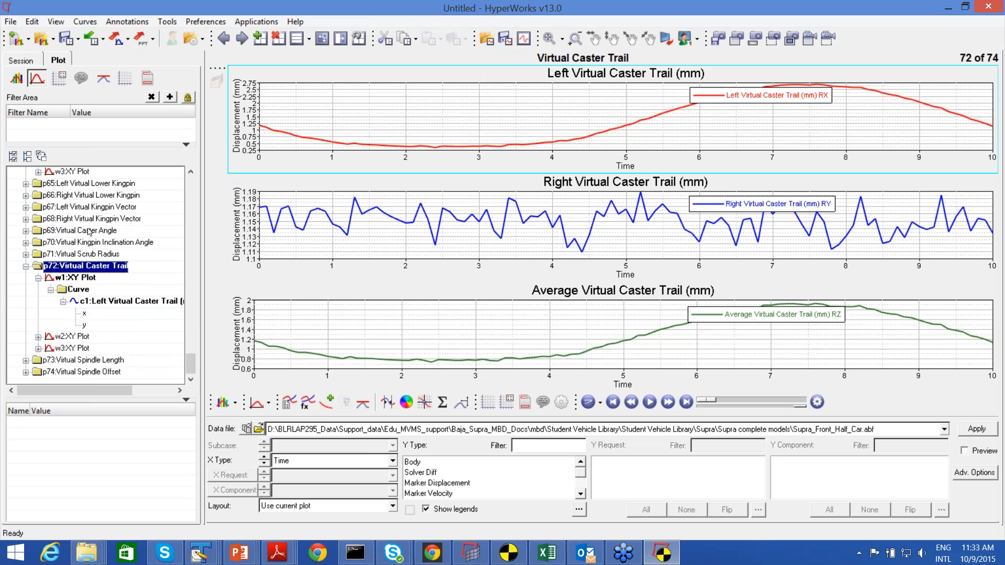
{"action": "left_click", "coordinate": [83, 195]}
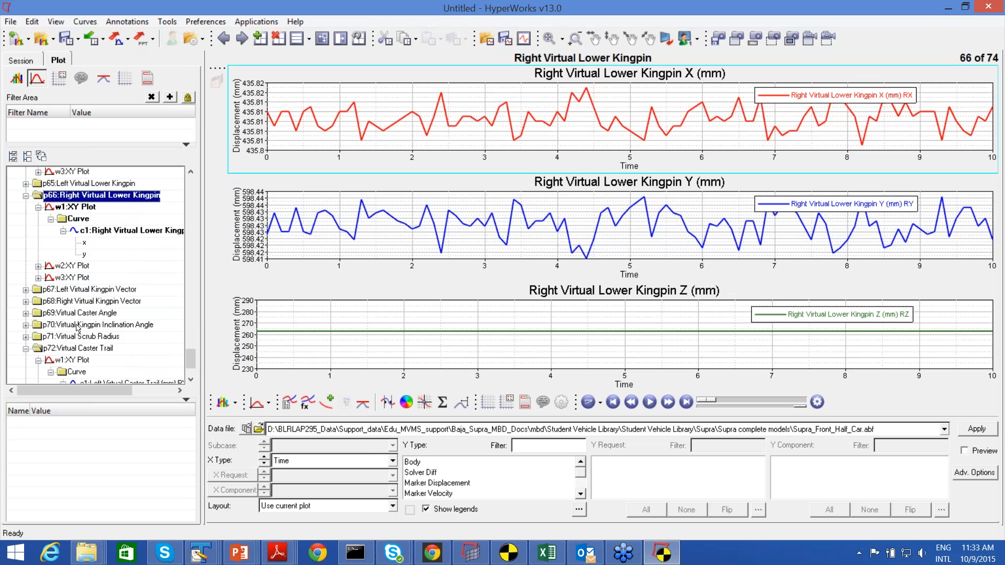
View the Curb to Curb Diameter and Ackerman 1 page, and return to the start of the project's plot list.
{"action": "scroll", "coordinate": [78, 328], "scroll_direction": "up", "scroll_amount": 4}
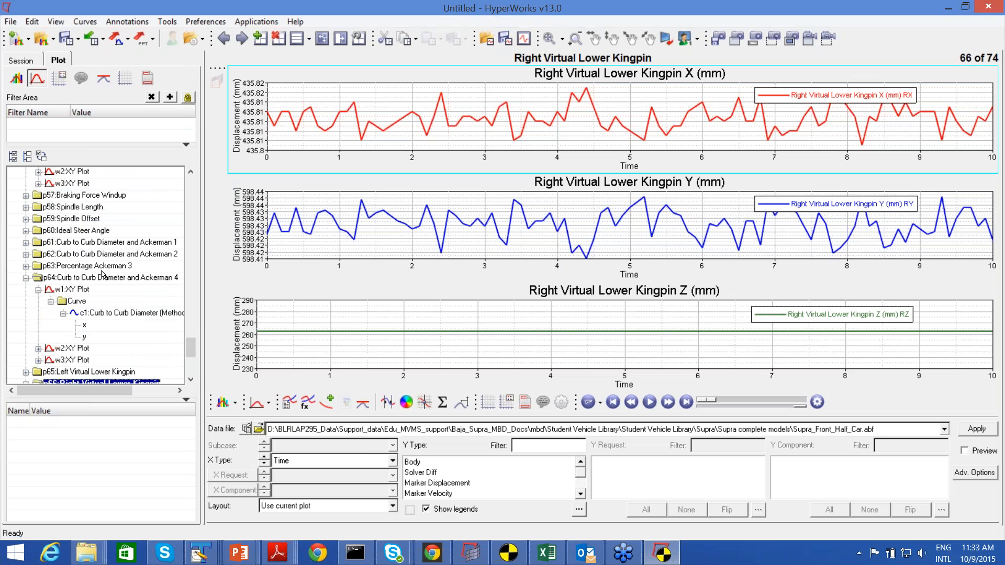
{"action": "left_click", "coordinate": [117, 244]}
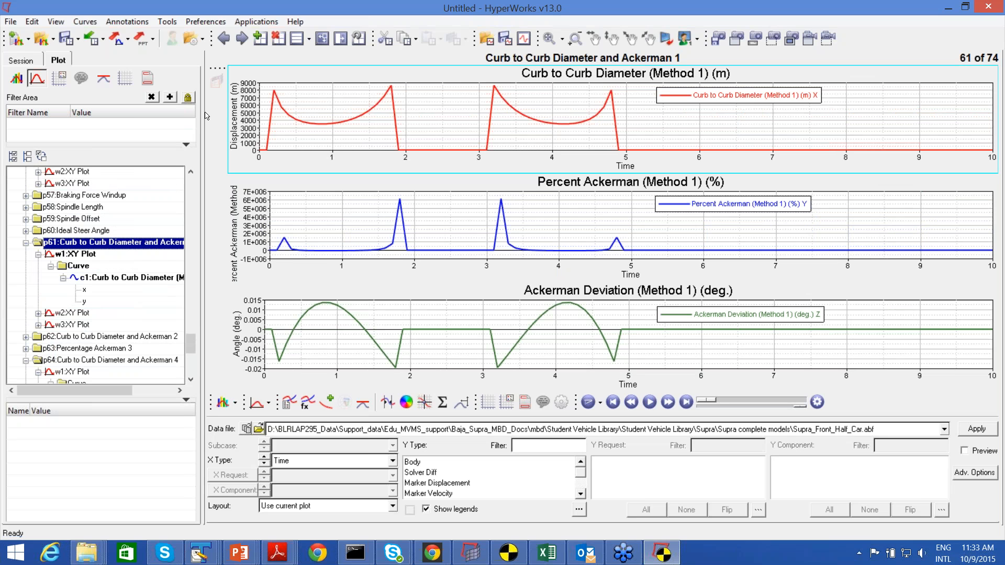
{"action": "scroll", "coordinate": [79, 209], "scroll_direction": "up", "scroll_amount": 15}
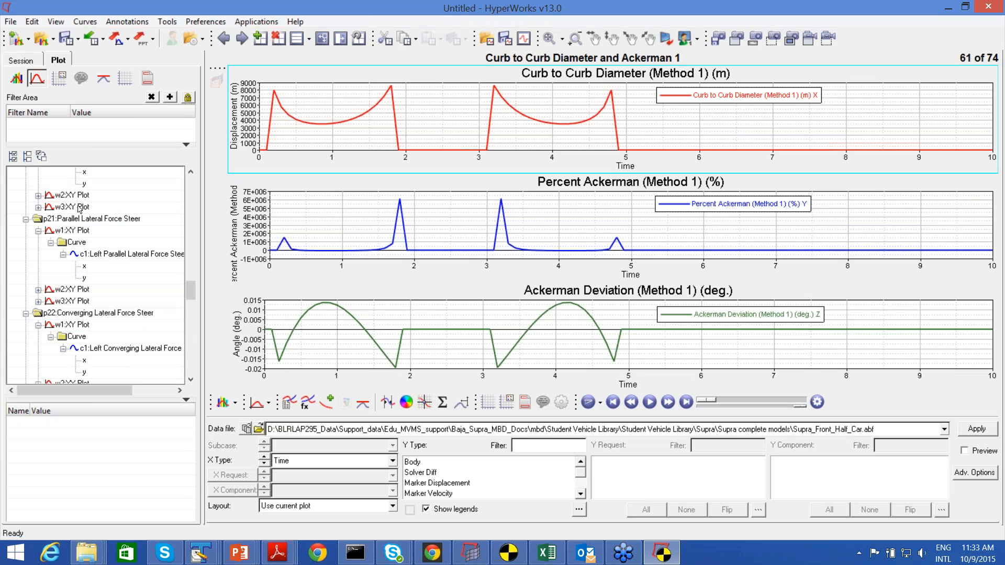
{"action": "scroll", "coordinate": [79, 208], "scroll_direction": "up", "scroll_amount": 15}
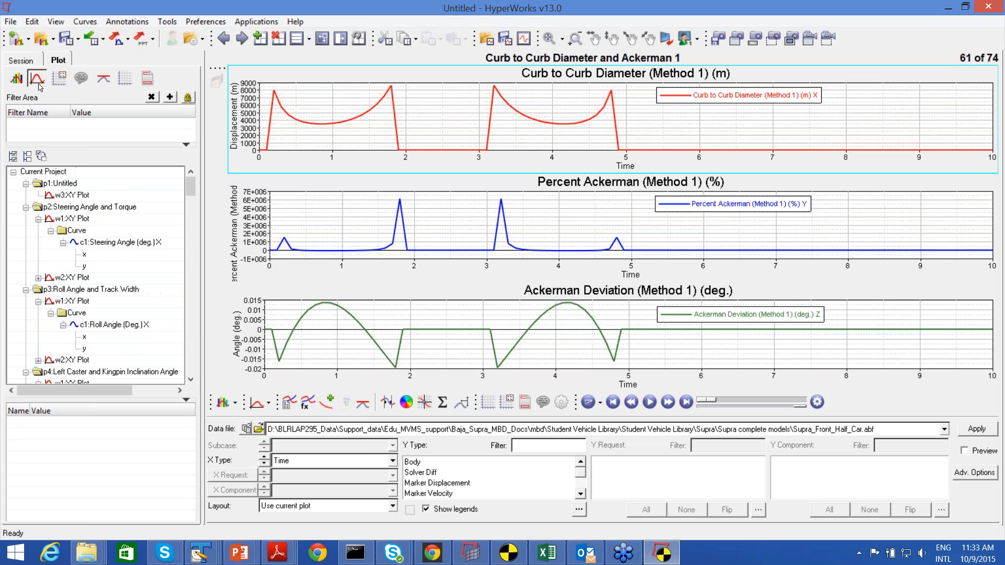
Delete all report pages from Steering Angle and Torque through Virtual Spindle Offset from the session.
{"action": "left_click", "coordinate": [24, 61]}
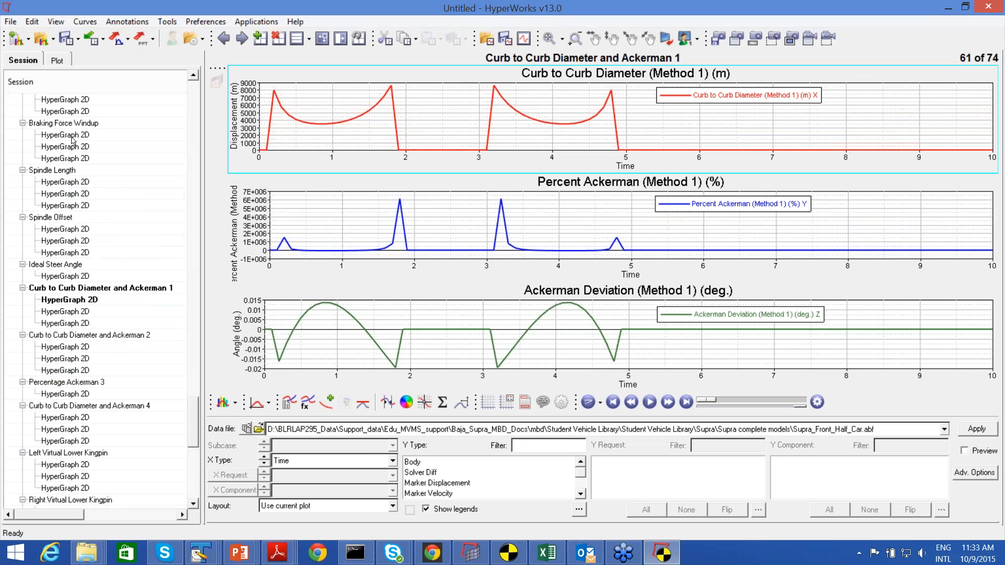
{"action": "left_click", "coordinate": [194, 77]}
{"action": "left_click", "coordinate": [194, 77]}
{"action": "left_click_drag", "start_coordinate": [194, 407], "coordinate": [202, 84]}
{"action": "left_click", "coordinate": [67, 159]}
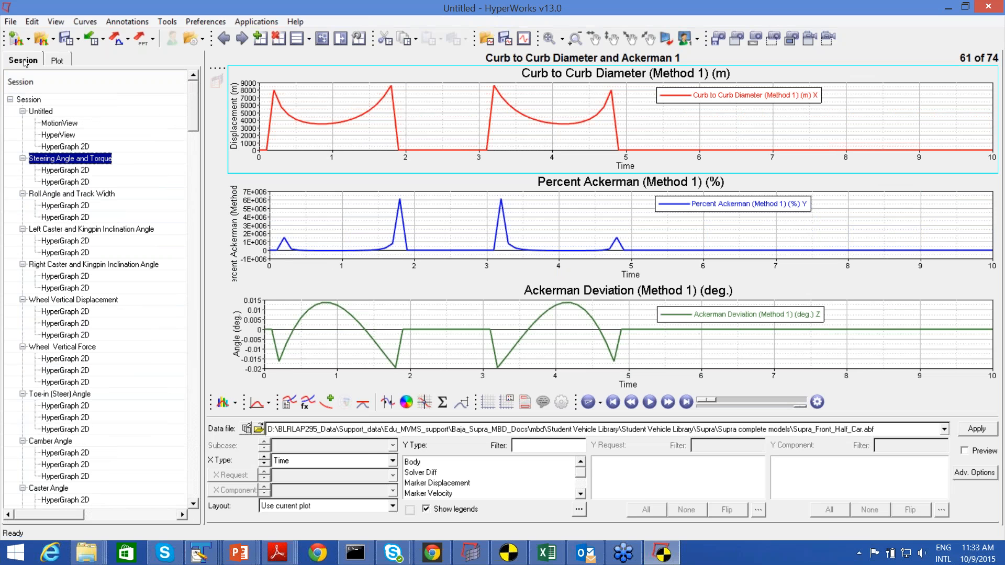
{"action": "left_click", "coordinate": [58, 61]}
{"action": "left_click", "coordinate": [23, 60]}
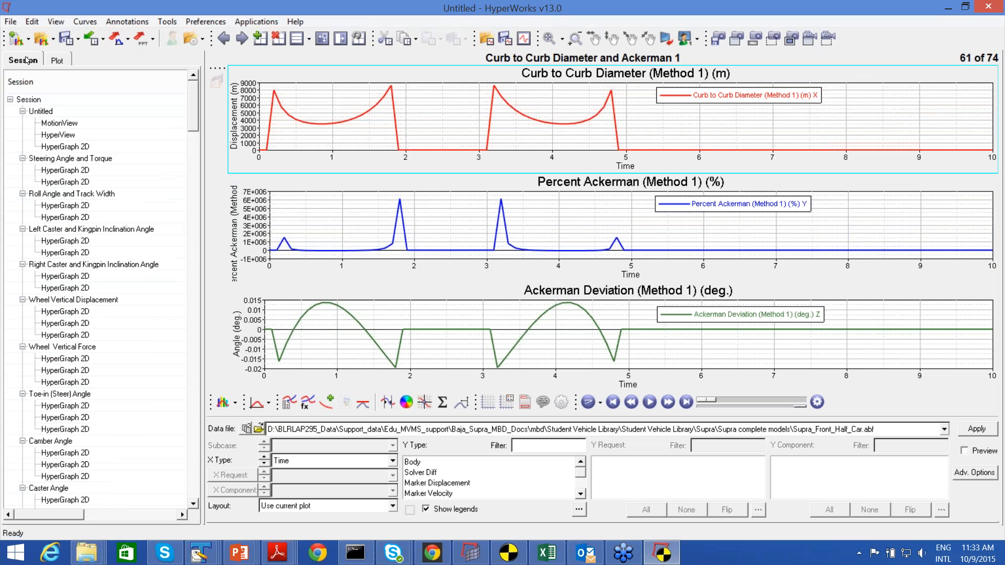
{"action": "left_click", "coordinate": [54, 125]}
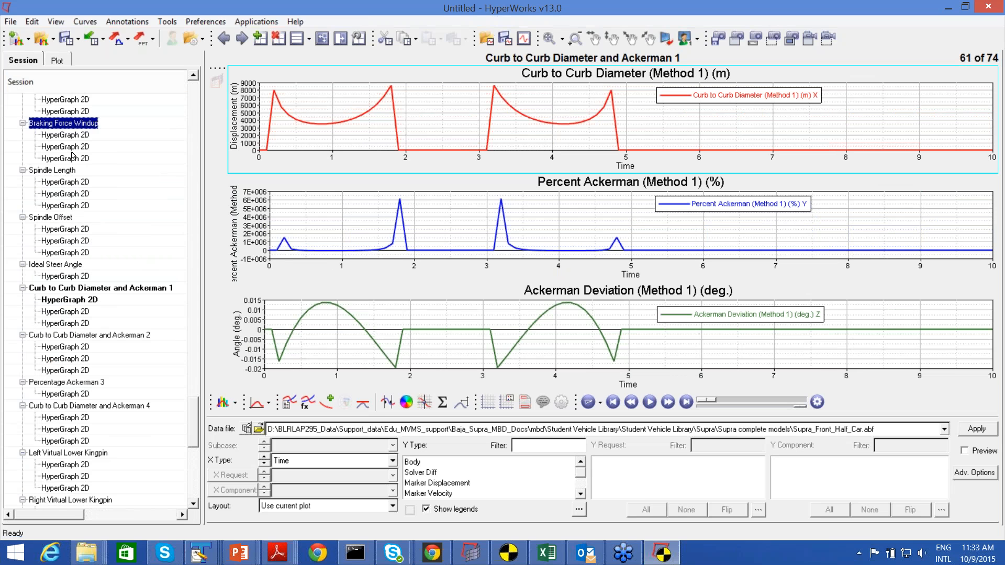
{"action": "scroll", "coordinate": [124, 274], "scroll_direction": "up", "scroll_amount": 12}
{"action": "left_click_drag", "start_coordinate": [197, 350], "coordinate": [208, 83]}
{"action": "left_click", "coordinate": [62, 160]}
{"action": "scroll", "coordinate": [60, 309], "scroll_direction": "down", "scroll_amount": 20}
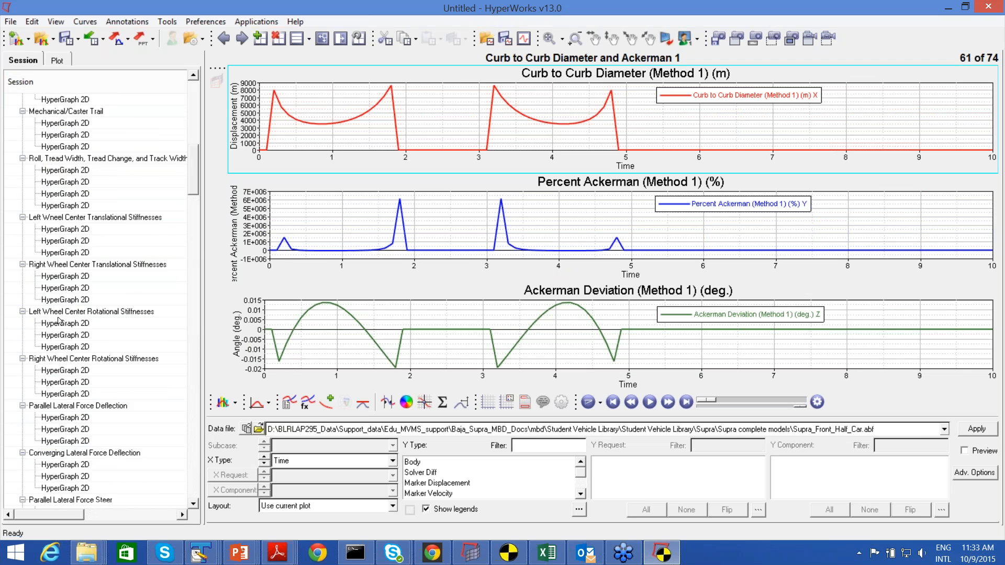
{"action": "left_click_drag", "start_coordinate": [194, 284], "coordinate": [187, 483]}
{"action": "left_click", "coordinate": [68, 465], "text": "shift"}
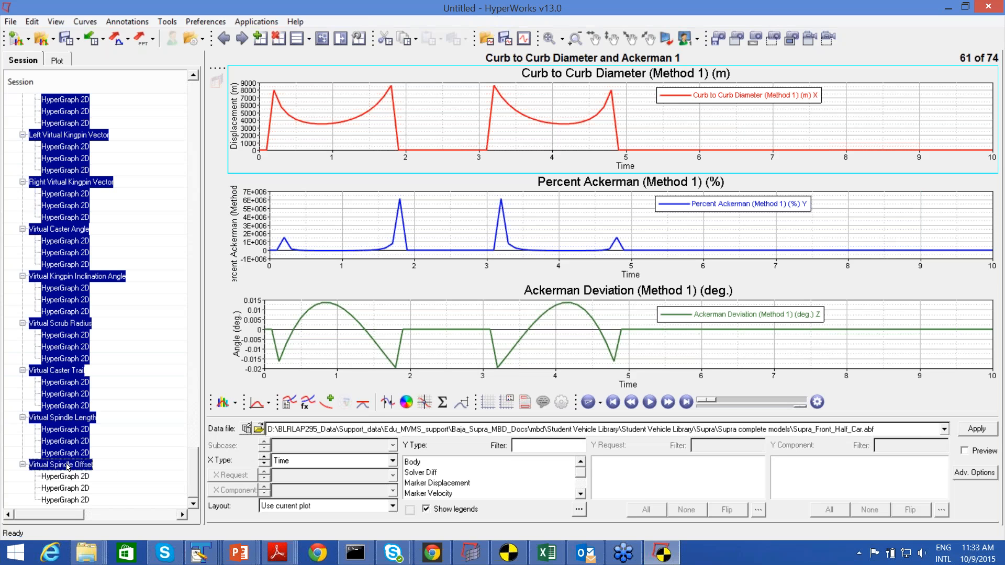
{"action": "right_click", "coordinate": [68, 466]}
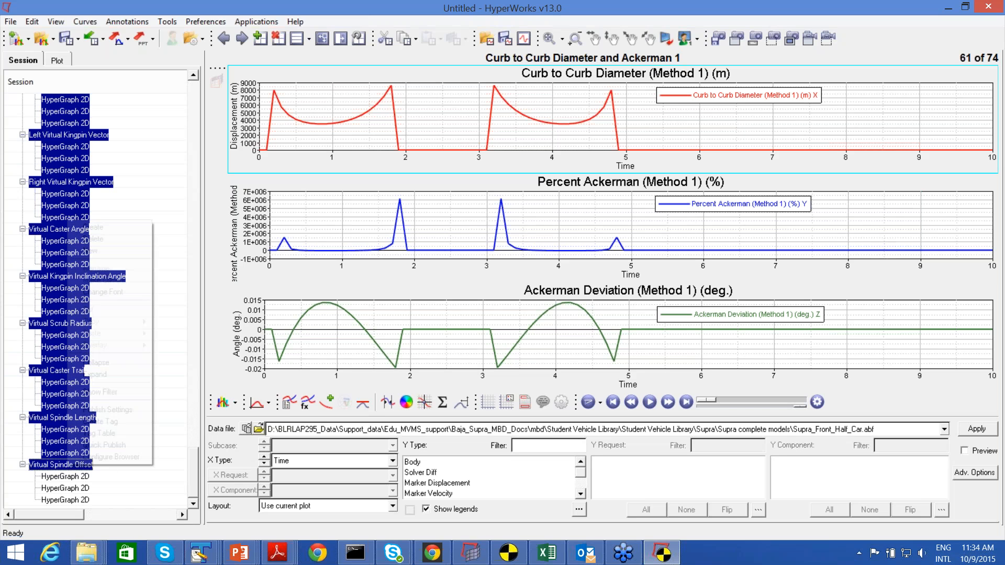
{"action": "left_click", "coordinate": [114, 239]}
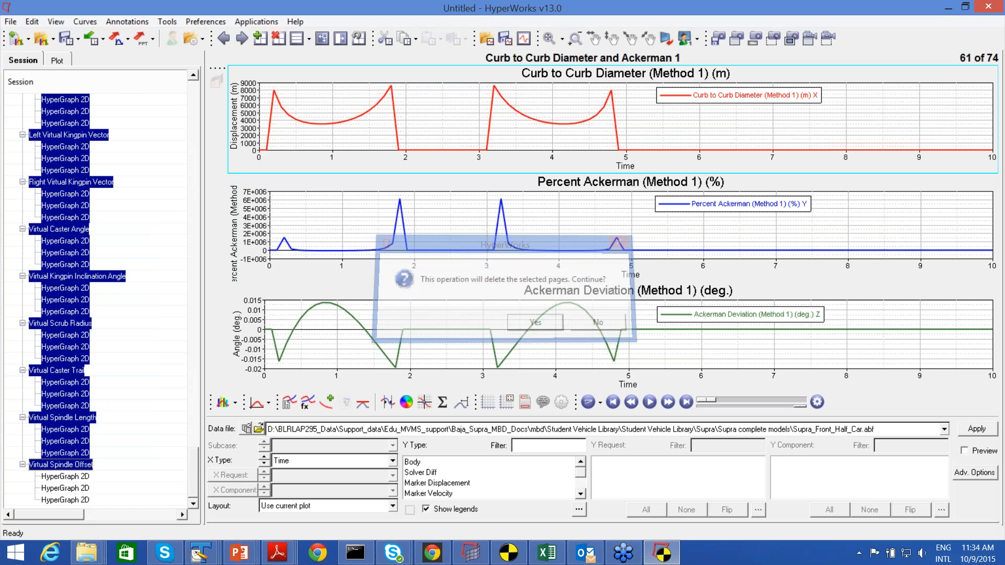
{"action": "key", "text": "Return"}
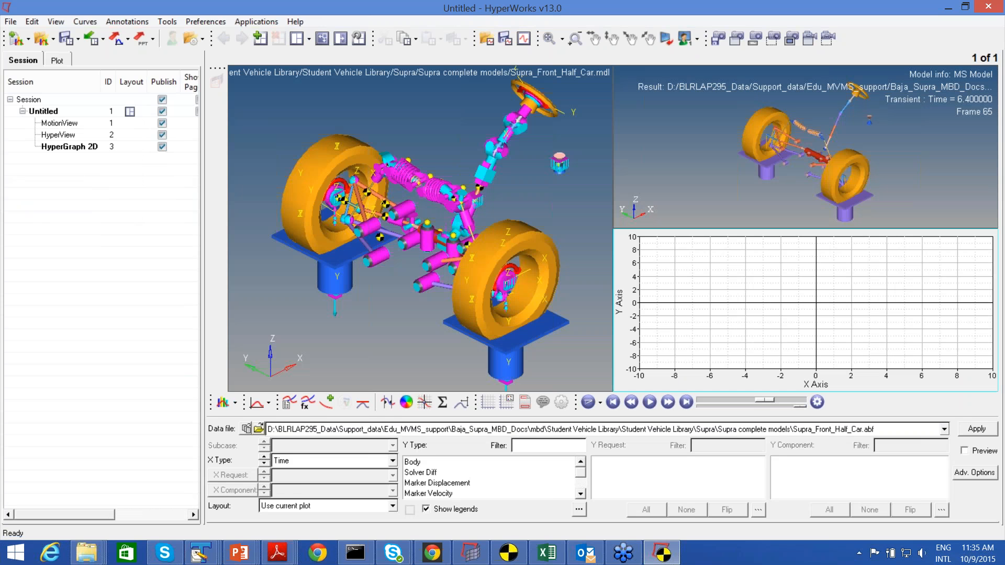
Activate the empty plot window and view the Y requests offered for Marker Displacement and Marker Velocity.
{"action": "left_click", "coordinate": [372, 102]}
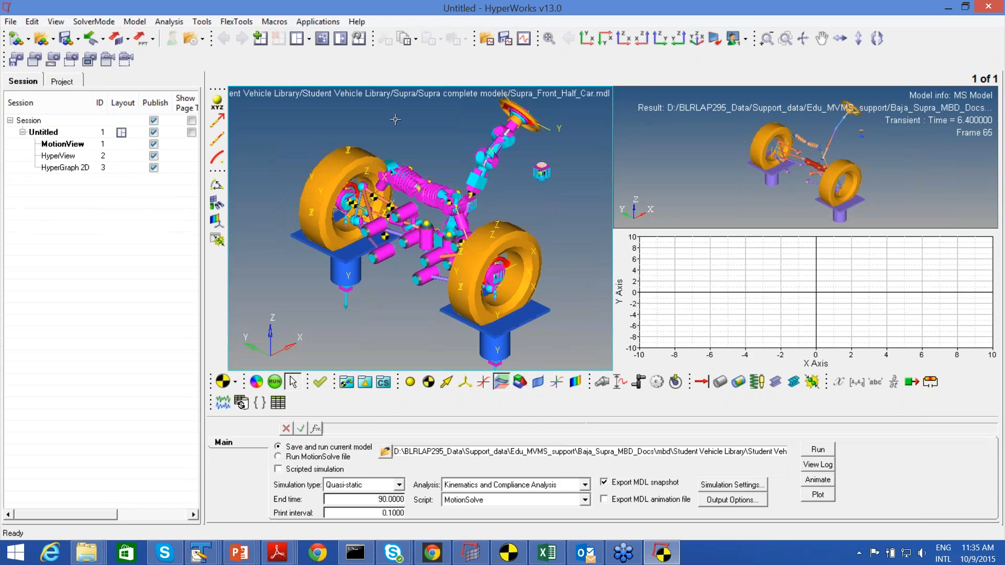
{"action": "left_click", "coordinate": [777, 274]}
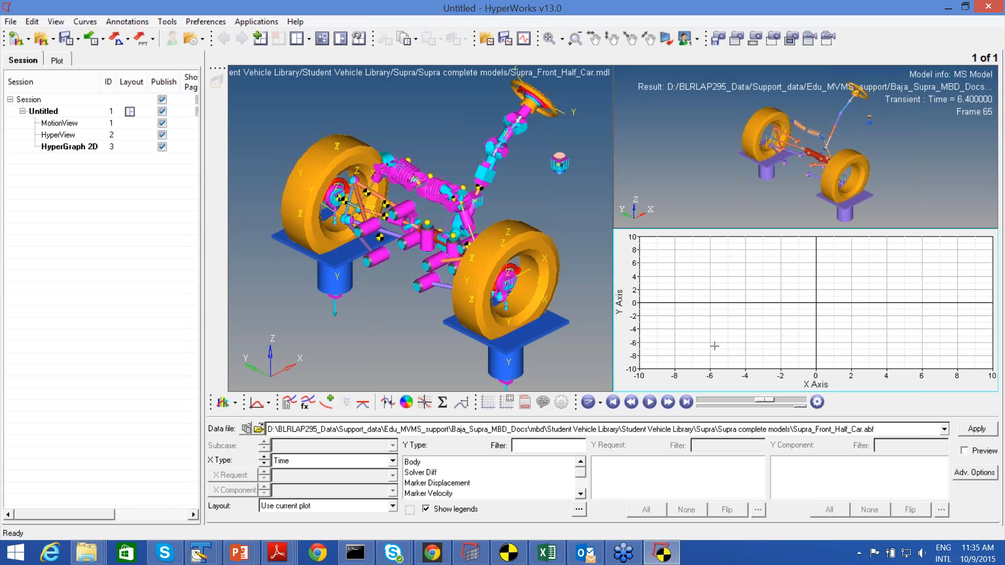
{"action": "left_click", "coordinate": [446, 484]}
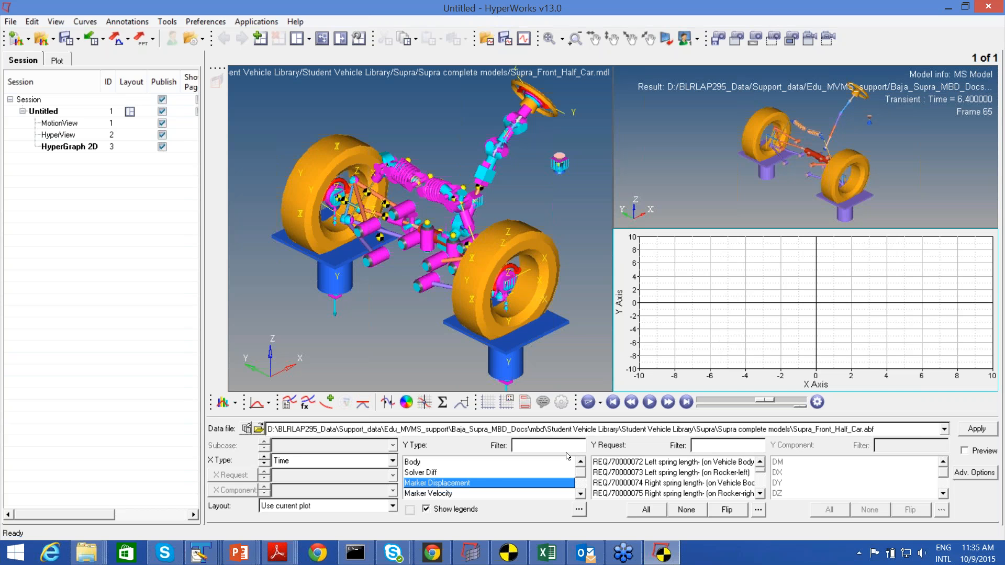
{"action": "left_click", "coordinate": [438, 495]}
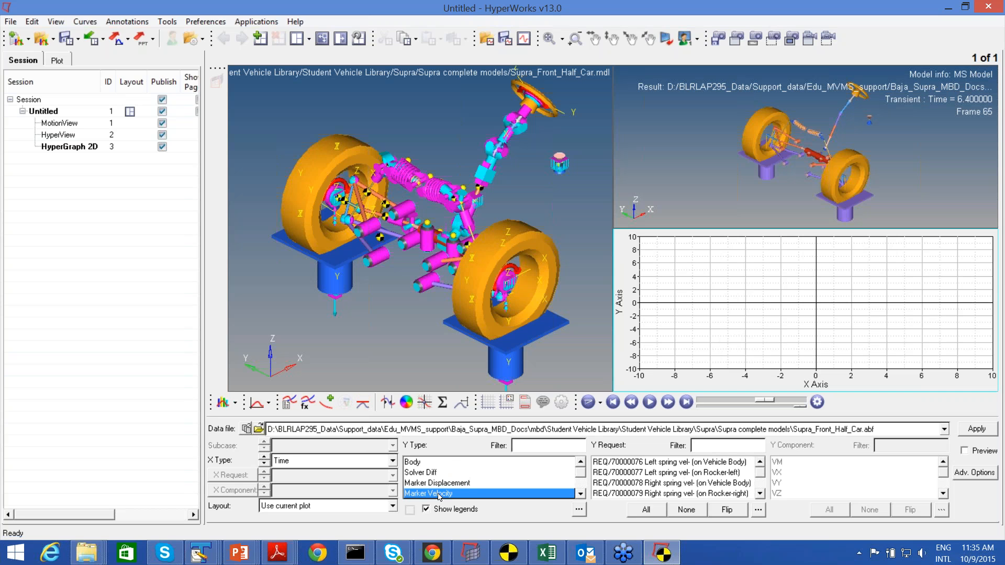
{"action": "scroll", "coordinate": [448, 484], "scroll_direction": "down", "scroll_amount": 2}
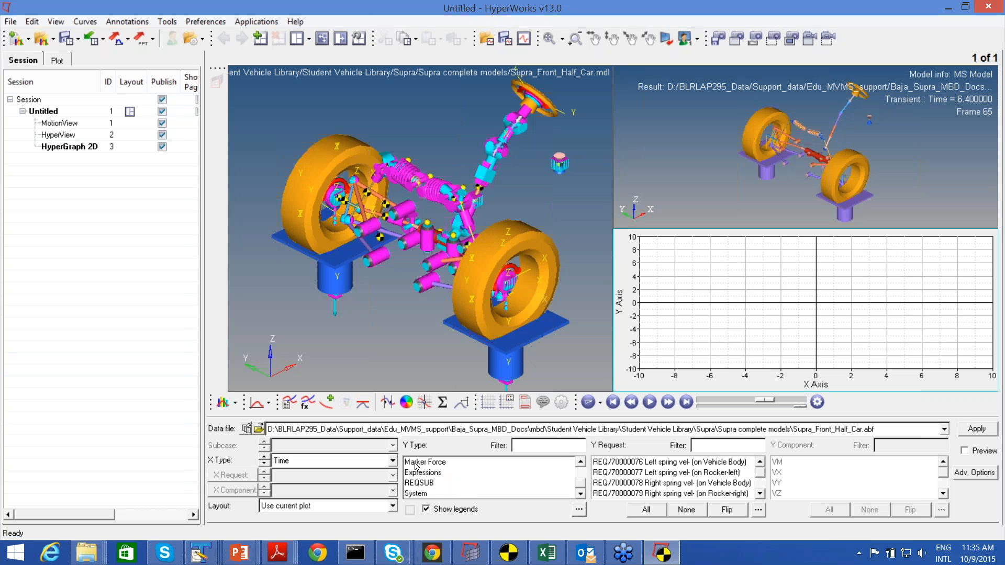
{"action": "scroll", "coordinate": [417, 466], "scroll_direction": "up", "scroll_amount": 2}
Review the full list of Y types, including Marker Force, Expressions and REQSUB, and close it without applying a choice.
{"action": "left_click", "coordinate": [579, 510]}
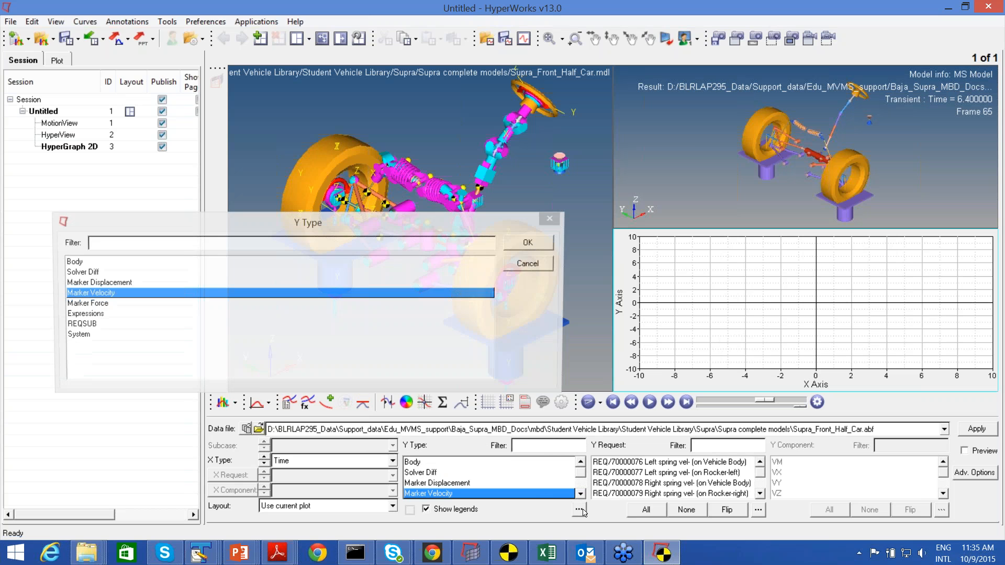
{"action": "left_click", "coordinate": [92, 304]}
{"action": "left_click", "coordinate": [88, 314]}
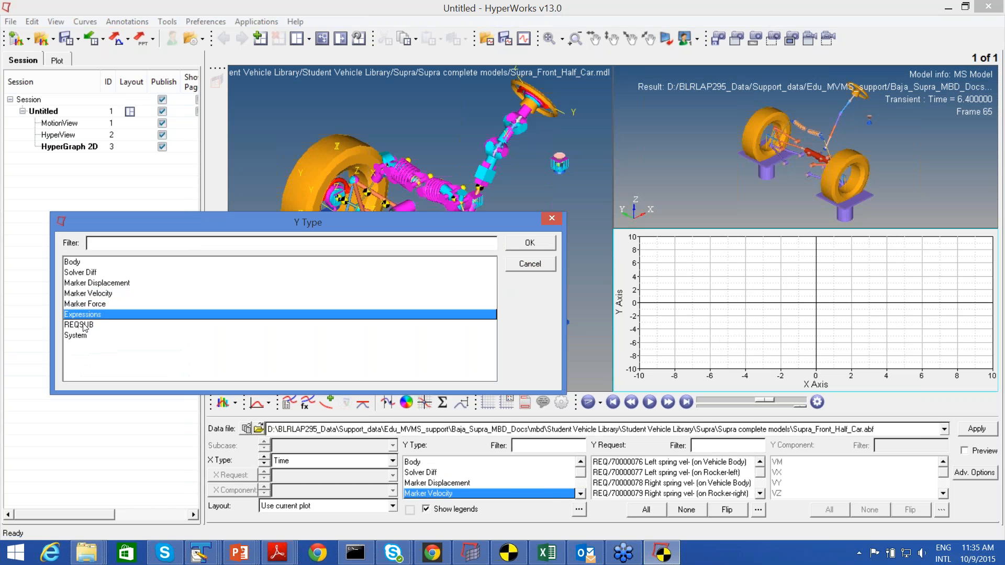
{"action": "left_click", "coordinate": [84, 325]}
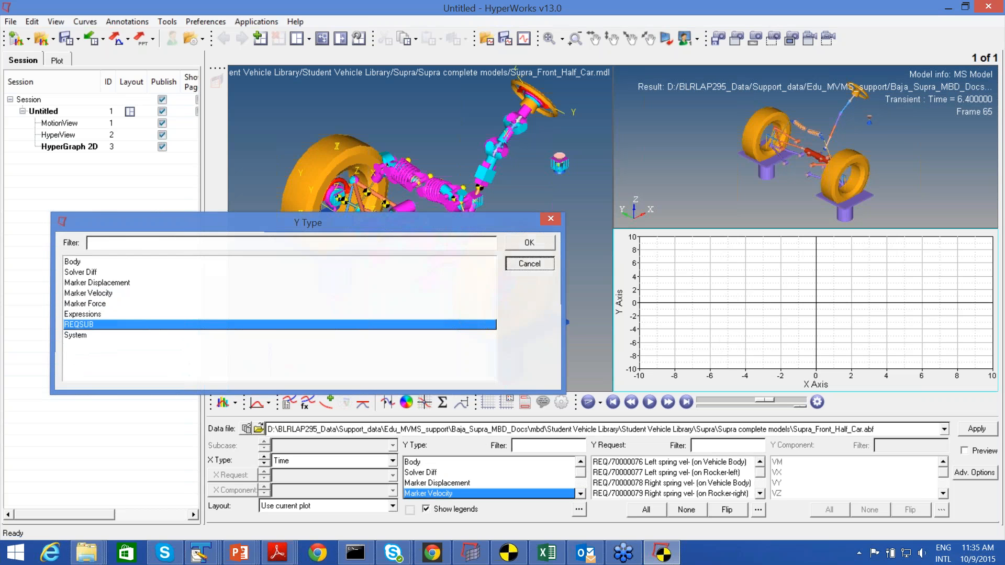
{"action": "left_click", "coordinate": [529, 265]}
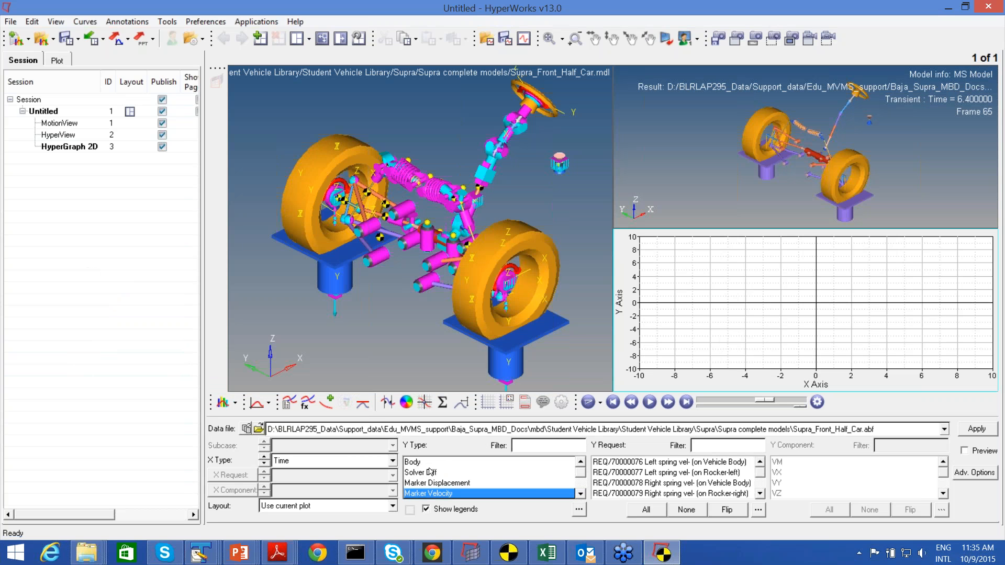
{"action": "scroll", "coordinate": [430, 494], "scroll_direction": "down", "scroll_amount": 2}
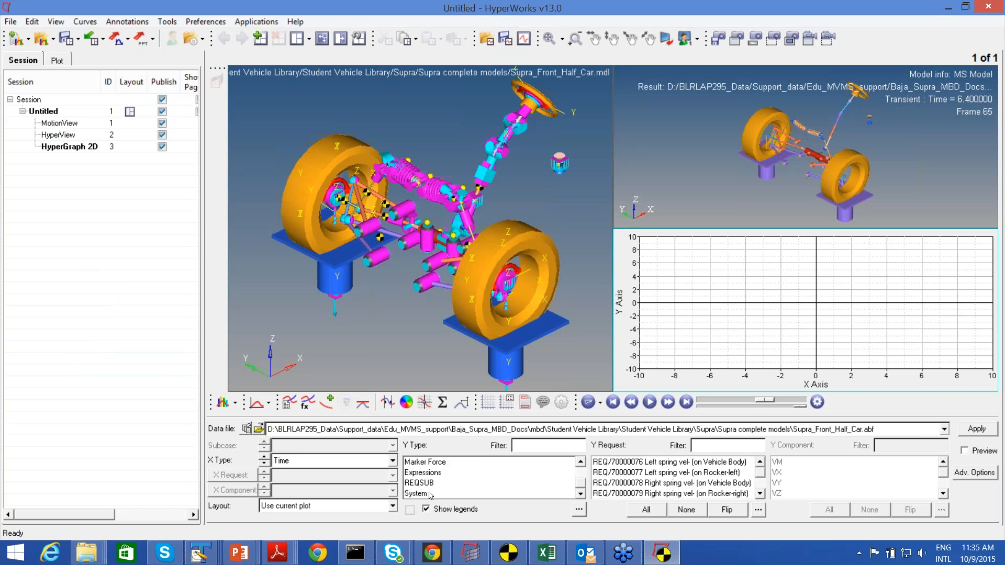
{"action": "scroll", "coordinate": [432, 472], "scroll_direction": "up", "scroll_amount": 2}
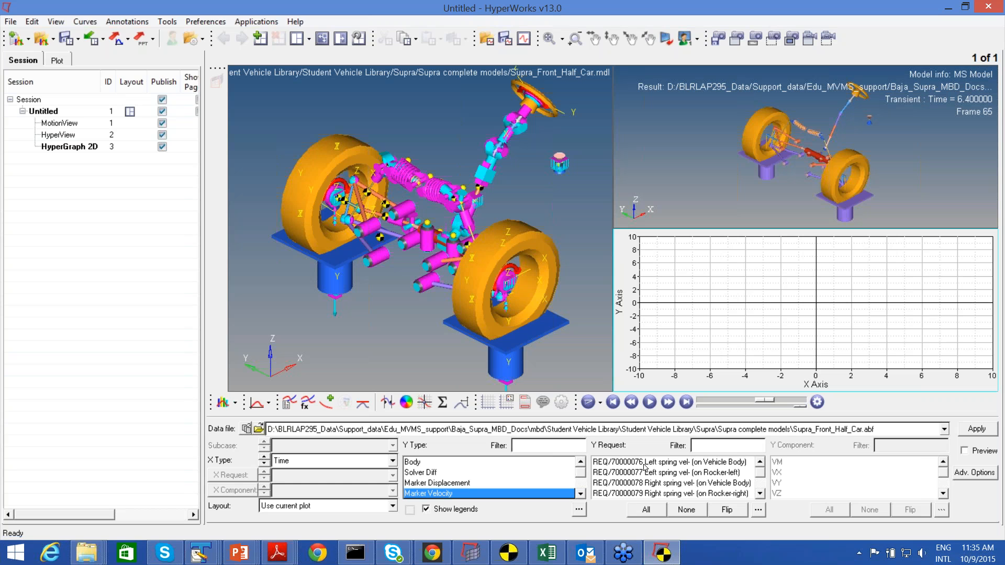
Examine the full list of Marker Displacement requests, covering spring length, shock displacement, wheel center height and wheel center displacements.
{"action": "left_click", "coordinate": [446, 484]}
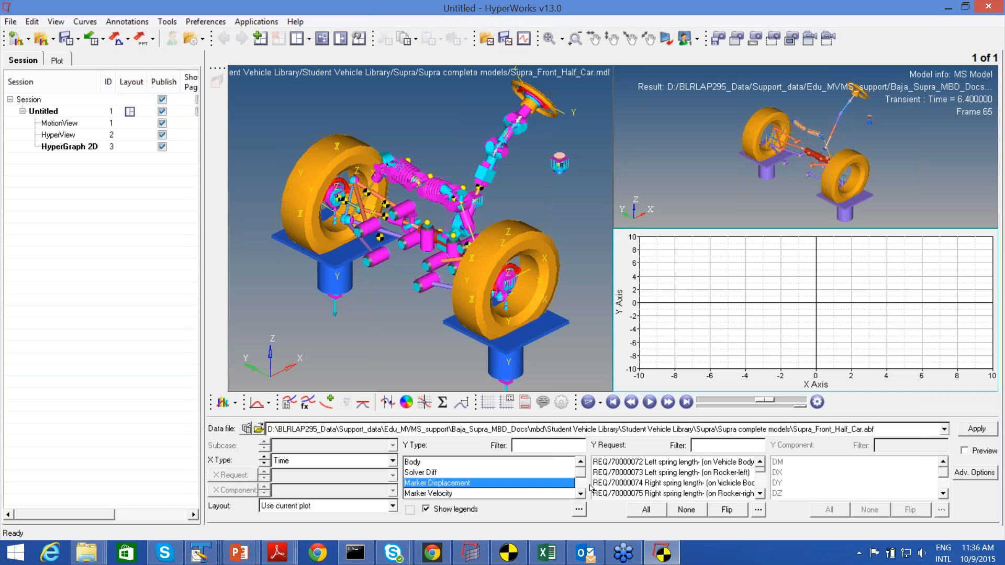
{"action": "left_click", "coordinate": [758, 511]}
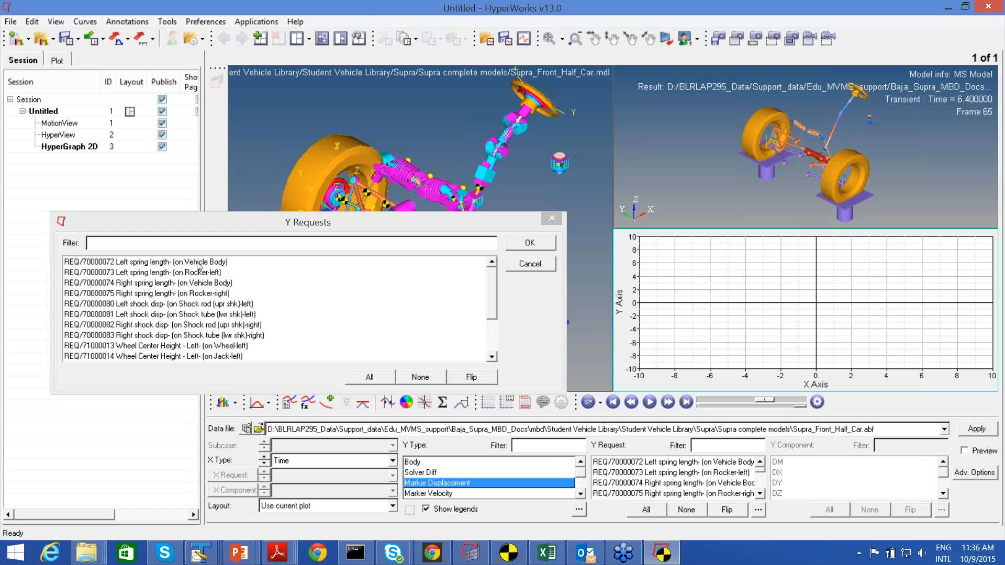
{"action": "left_click", "coordinate": [198, 263]}
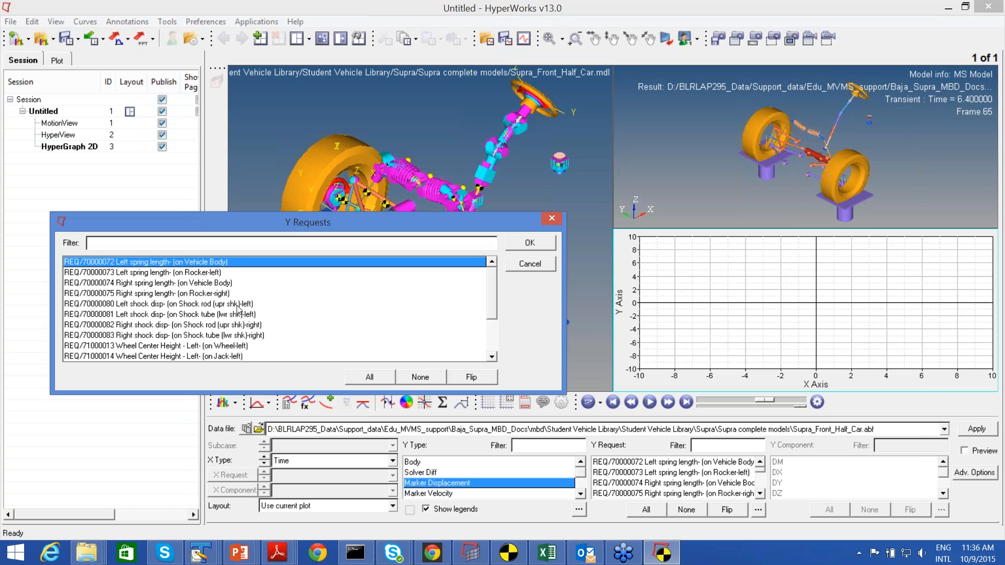
{"action": "left_click", "coordinate": [237, 305]}
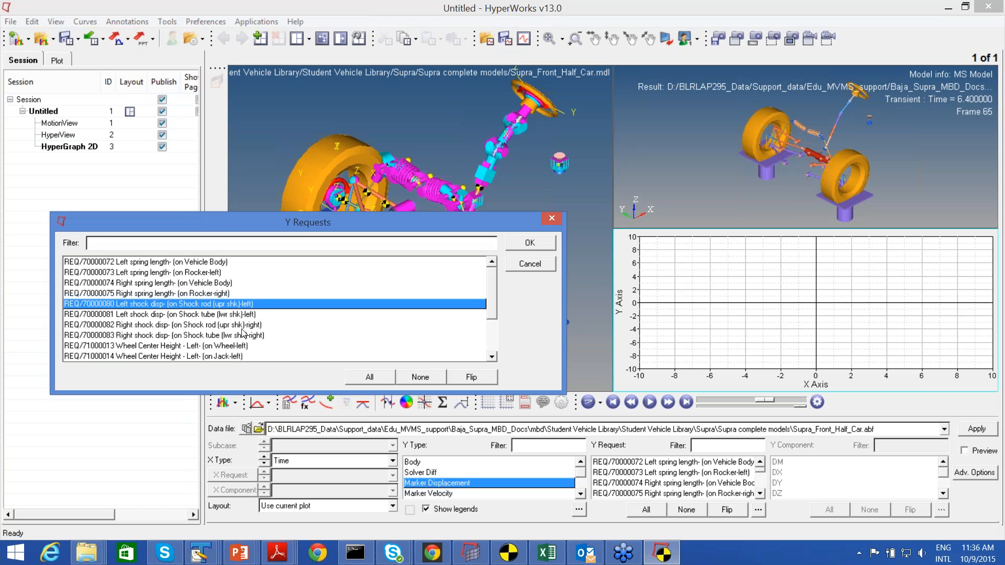
{"action": "left_click", "coordinate": [246, 345]}
{"action": "scroll", "coordinate": [268, 343], "scroll_direction": "down", "scroll_amount": 2}
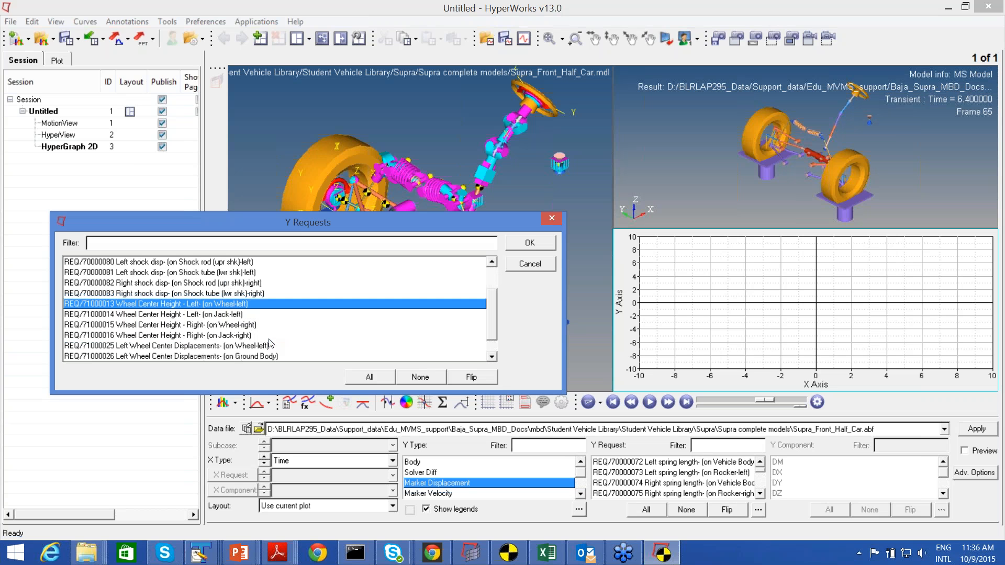
{"action": "left_click", "coordinate": [237, 325]}
{"action": "left_click", "coordinate": [255, 346]}
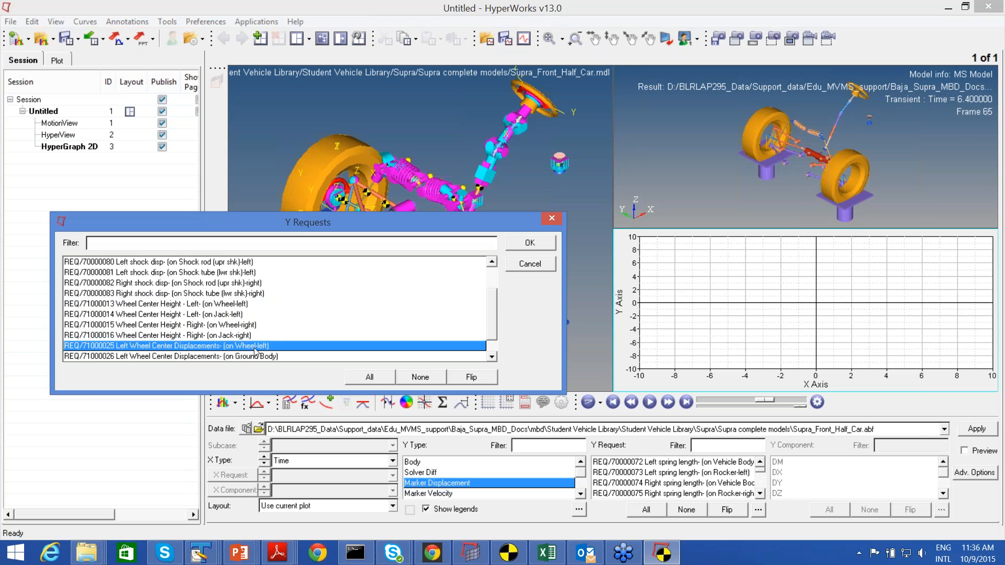
{"action": "scroll", "coordinate": [270, 349], "scroll_direction": "down", "scroll_amount": 2}
{"action": "left_click", "coordinate": [254, 346]}
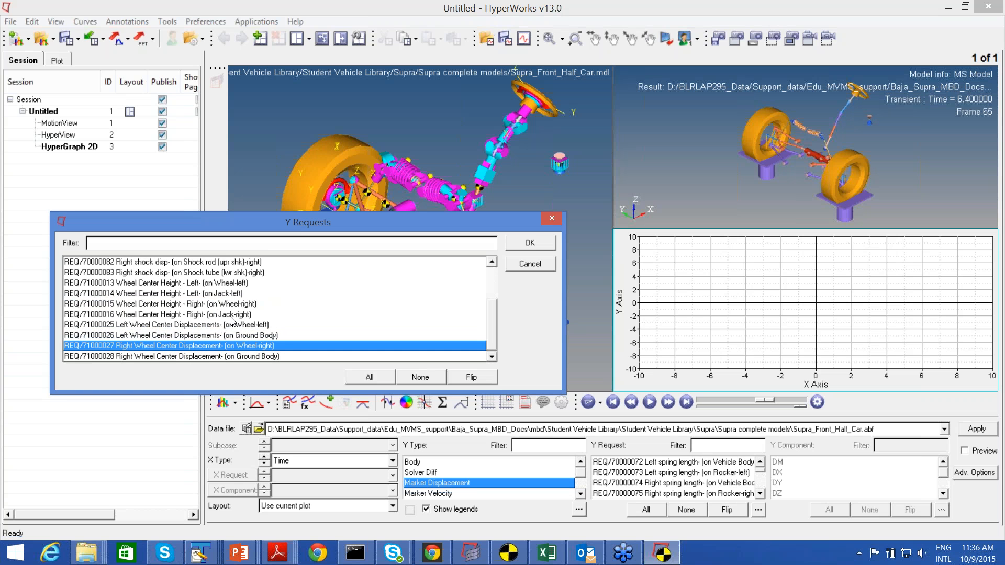
{"action": "scroll", "coordinate": [164, 306], "scroll_direction": "up", "scroll_amount": 2}
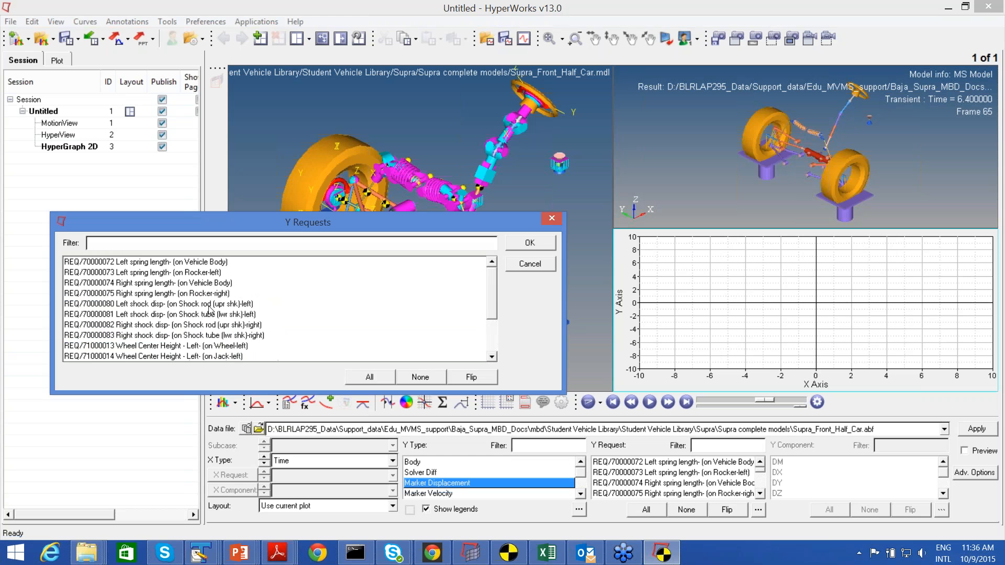
{"action": "left_click", "coordinate": [530, 263]}
Choose the left spring length request on Vehicle Body, review the Y components through YAW, PITCH and ROLL, and pick DY.
{"action": "left_click", "coordinate": [650, 462]}
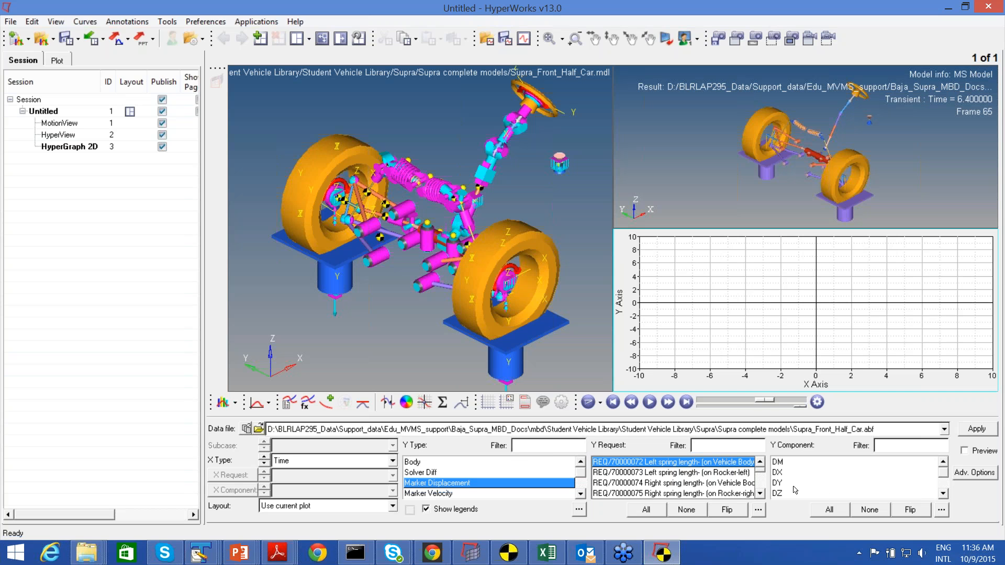
{"action": "scroll", "coordinate": [796, 490], "scroll_direction": "down", "scroll_amount": 5}
{"action": "left_click", "coordinate": [776, 482]}
{"action": "scroll", "coordinate": [793, 494], "scroll_direction": "down", "scroll_amount": 2}
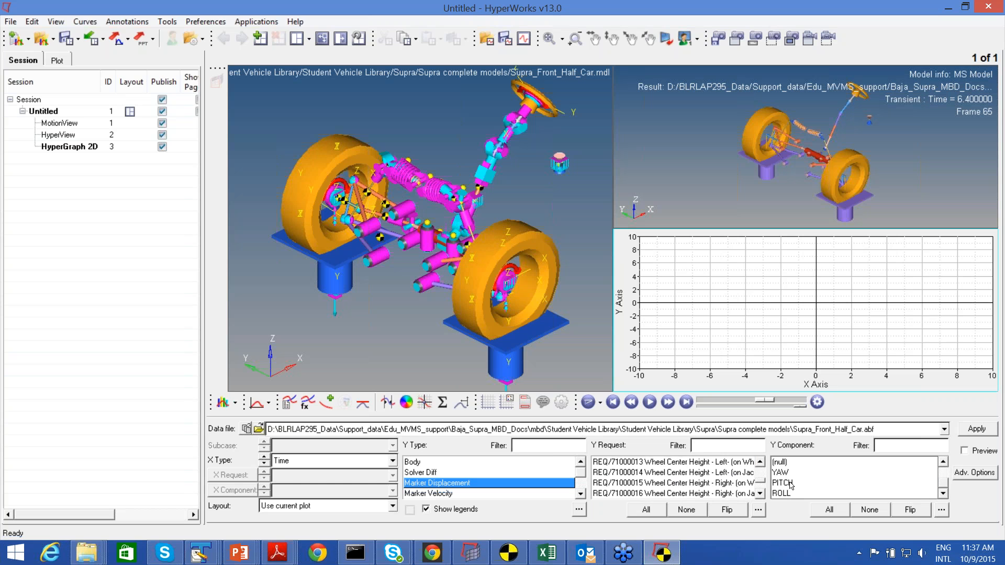
{"action": "scroll", "coordinate": [782, 489], "scroll_direction": "up", "scroll_amount": 5}
{"action": "left_click", "coordinate": [790, 483]}
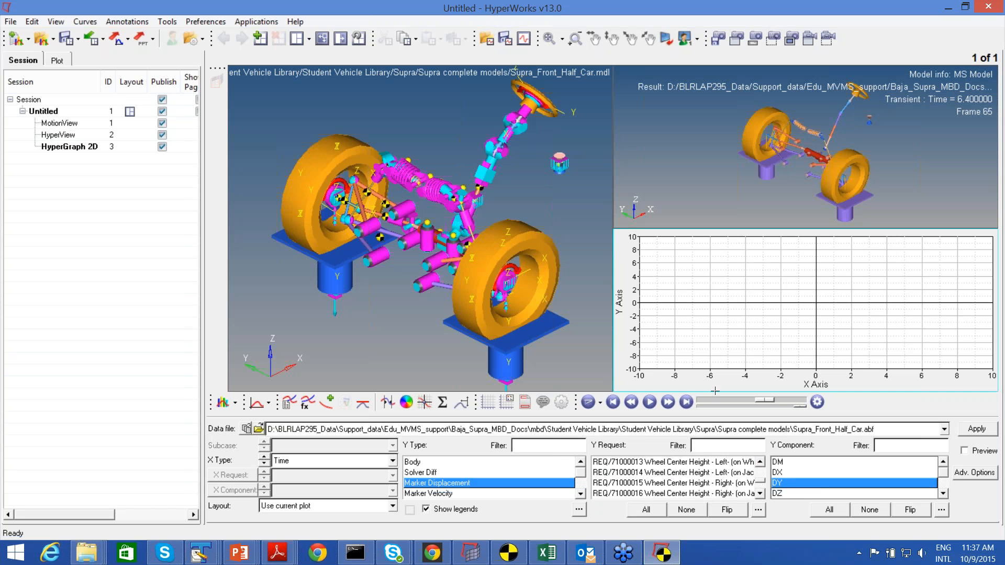
View the Y requests for Marker Velocity and then for the Expressions type.
{"action": "left_click", "coordinate": [441, 493]}
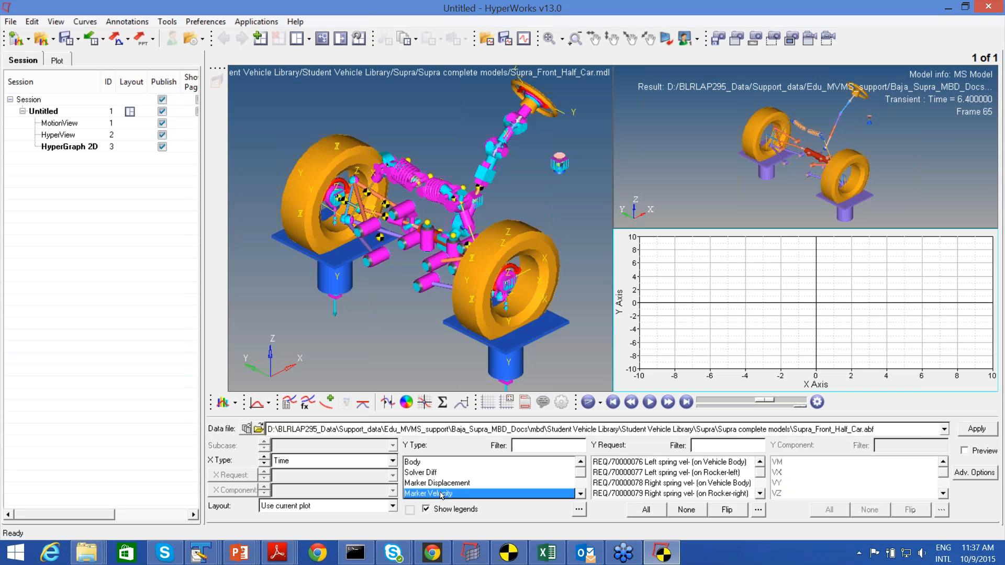
{"action": "scroll", "coordinate": [441, 492], "scroll_direction": "down", "scroll_amount": 2}
{"action": "left_click", "coordinate": [432, 474]}
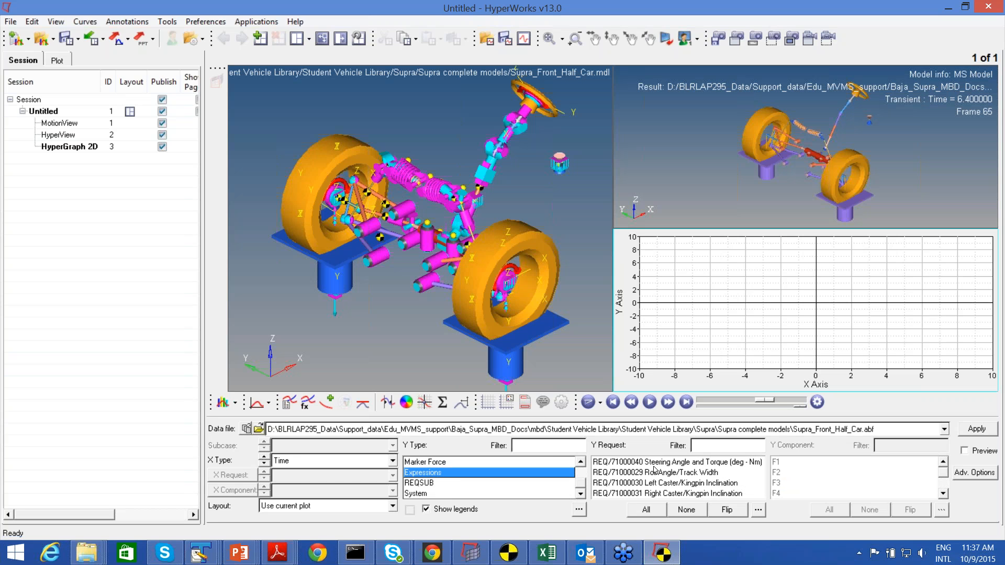
Activate the MotionView model window and display the project's tree of model objects.
{"action": "left_click", "coordinate": [450, 130]}
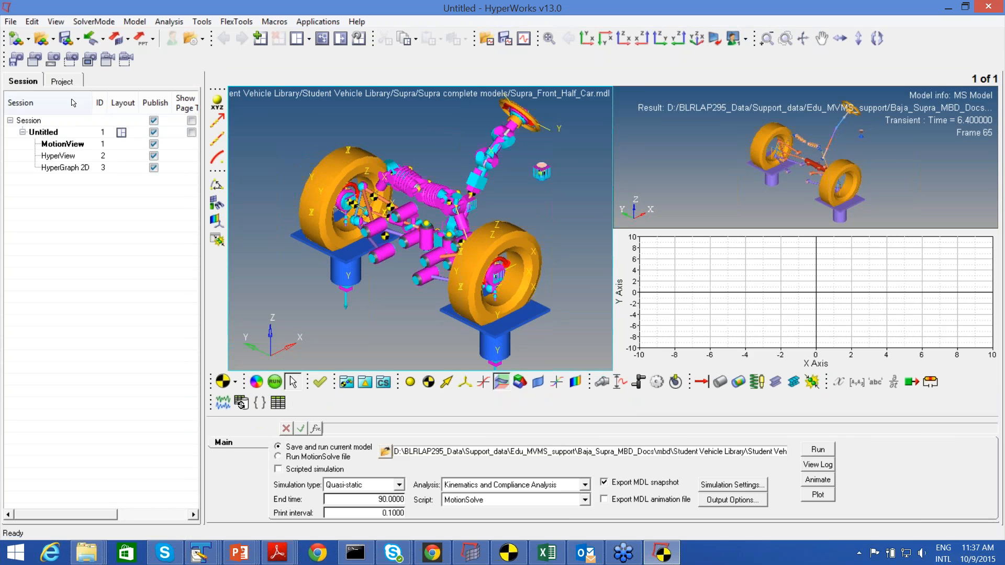
{"action": "left_click", "coordinate": [62, 82]}
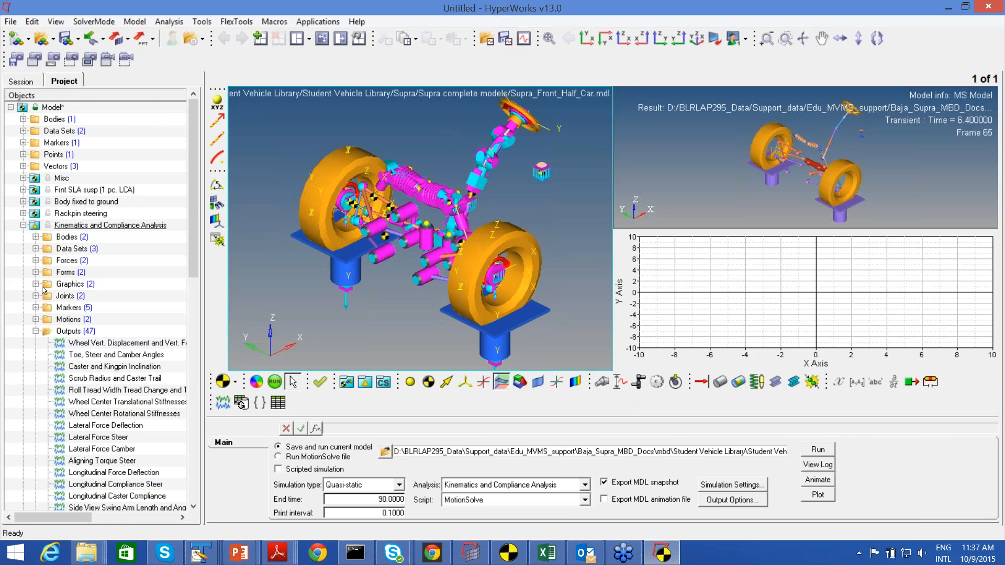
Collapse the Outputs folder and the Kinematics and Compliance Analysis branch, and select that analysis in the model tree.
{"action": "left_click", "coordinate": [35, 332]}
{"action": "left_click", "coordinate": [23, 225]}
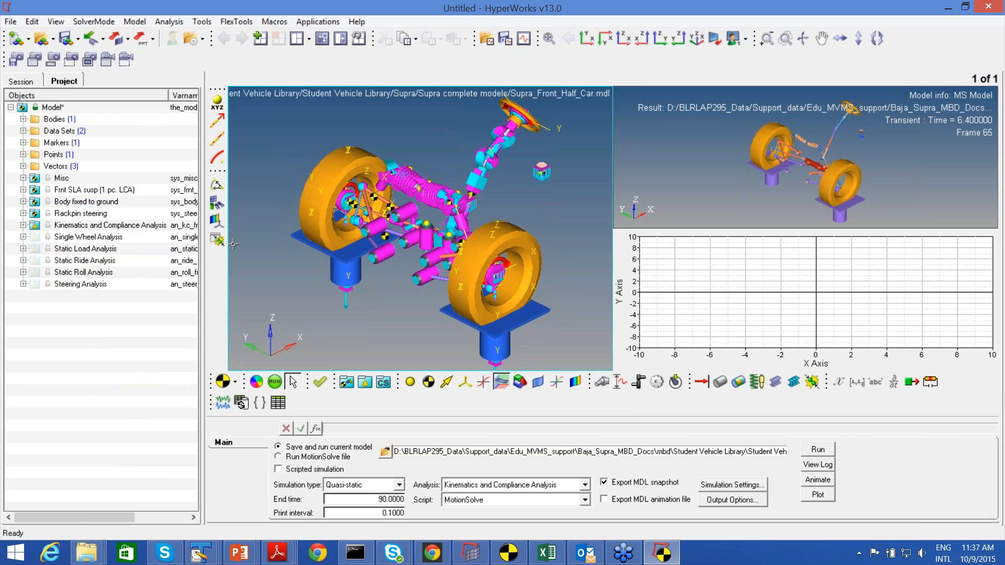
{"action": "left_click", "coordinate": [113, 229]}
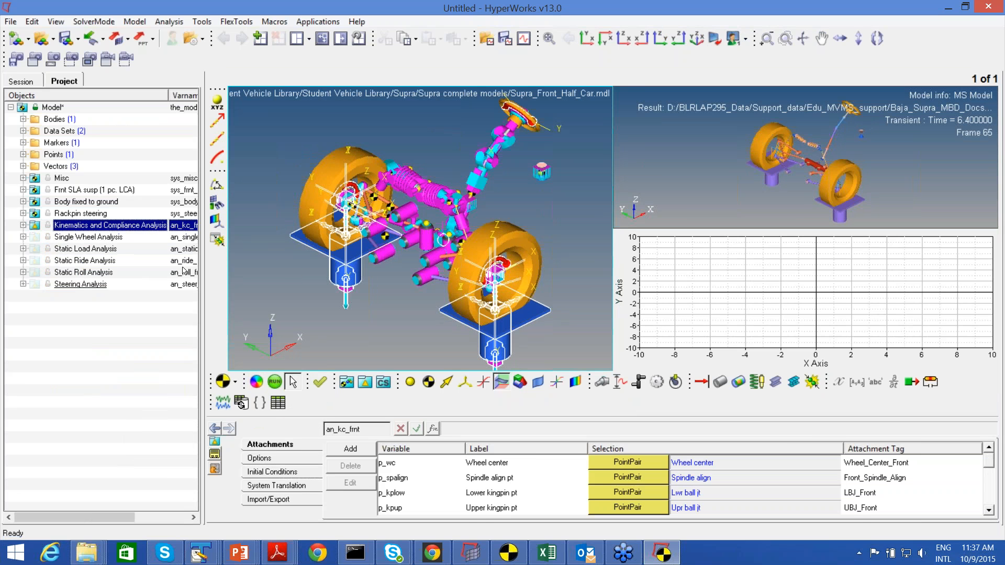
Run the quasi-static Kinematics and Compliance Analysis with MotionSolve, dismiss the message log and bring up the solver progress.
{"action": "left_click", "coordinate": [275, 382]}
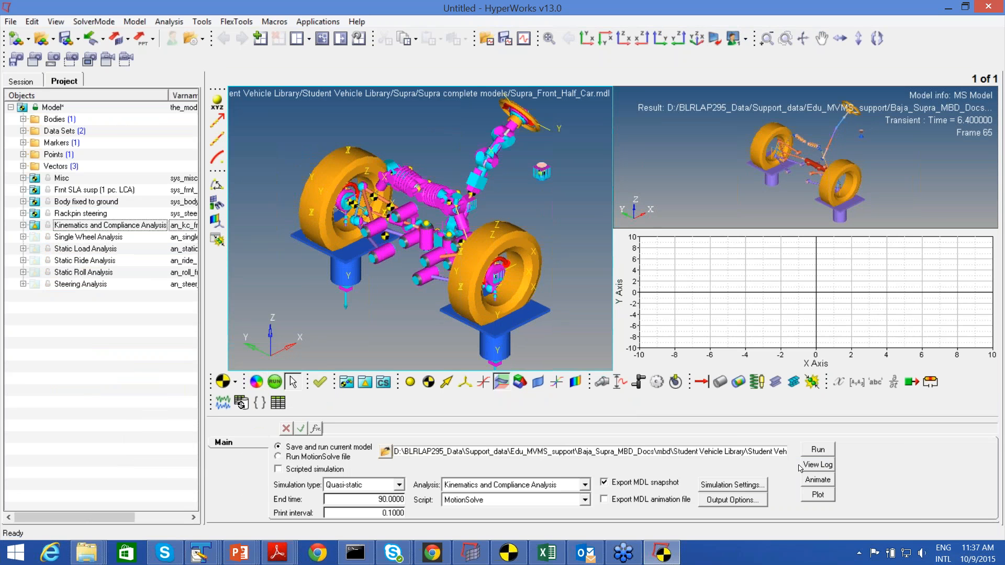
{"action": "left_click", "coordinate": [825, 451]}
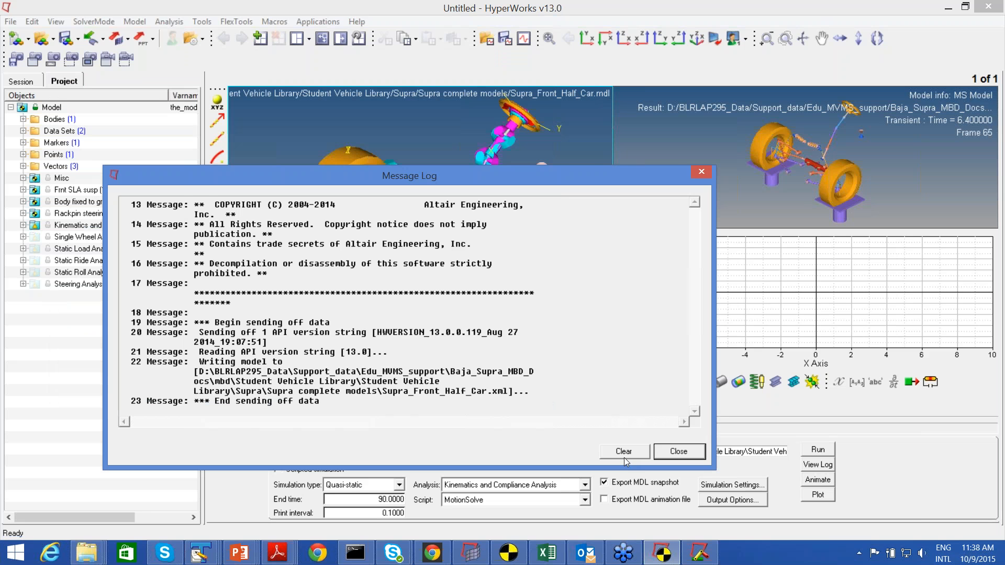
{"action": "left_click", "coordinate": [624, 458]}
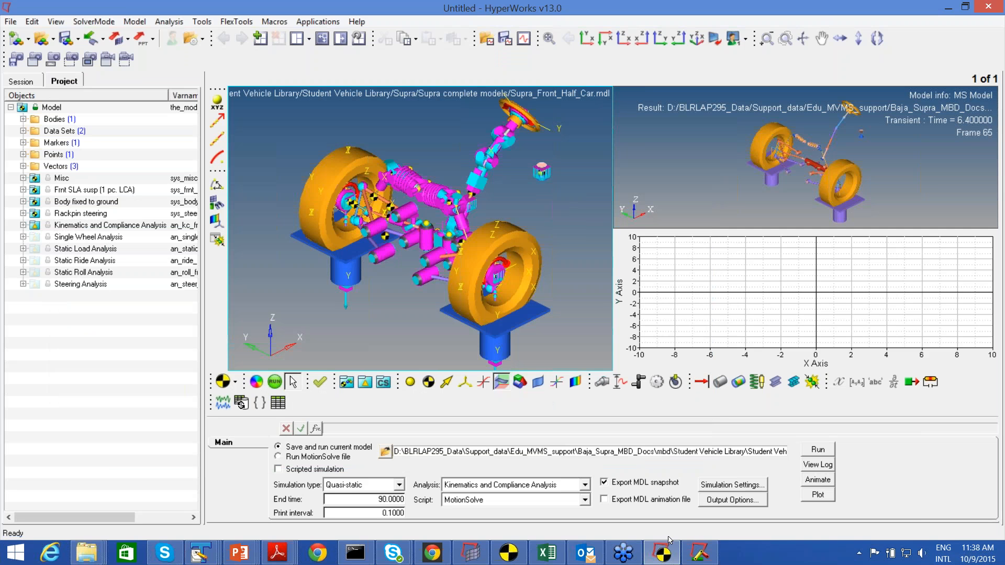
{"action": "left_click", "coordinate": [696, 559]}
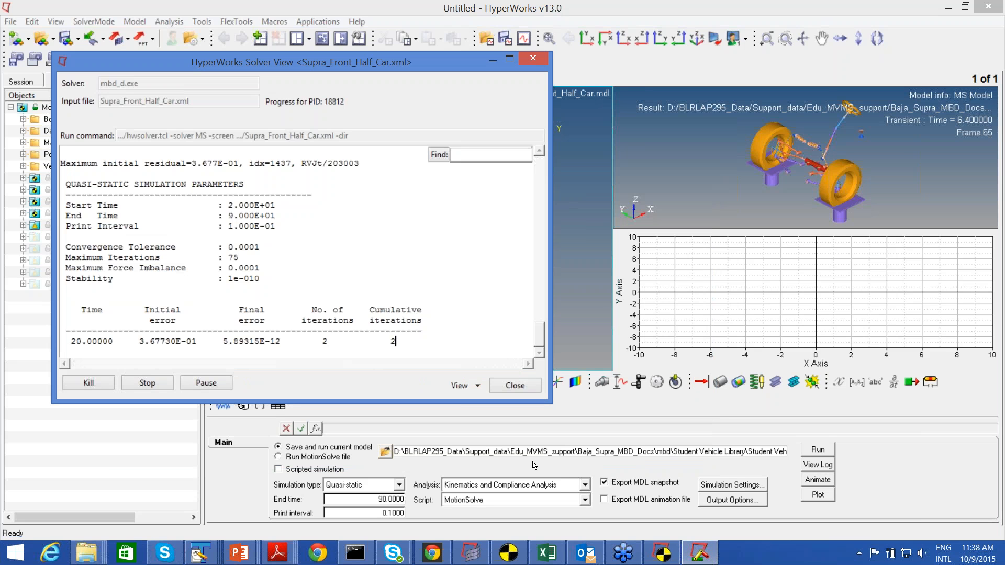
Switch to the Baja Full Vehicle user guide in Adobe Reader and read its introduction on the Vehicle Library folders and default templates.
{"action": "left_click", "coordinate": [278, 554]}
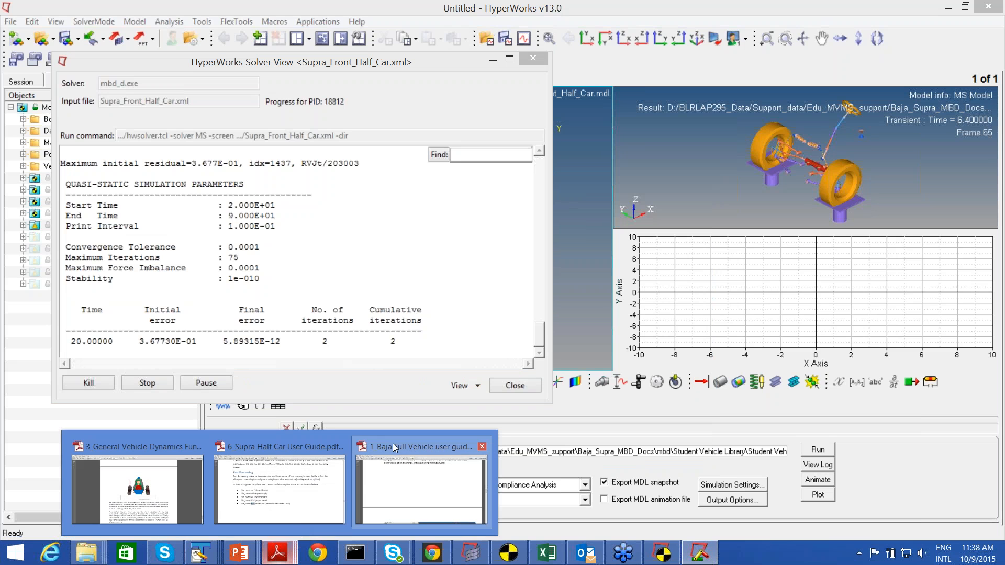
{"action": "left_click", "coordinate": [394, 447]}
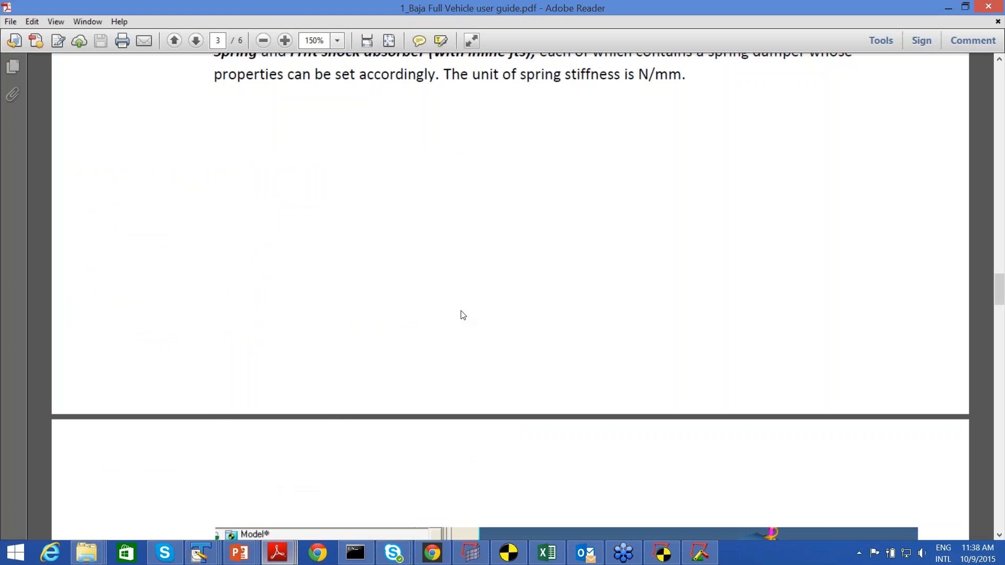
{"action": "scroll", "coordinate": [463, 314], "scroll_direction": "up", "scroll_amount": 10}
{"action": "scroll", "coordinate": [463, 315], "scroll_direction": "up", "scroll_amount": 20}
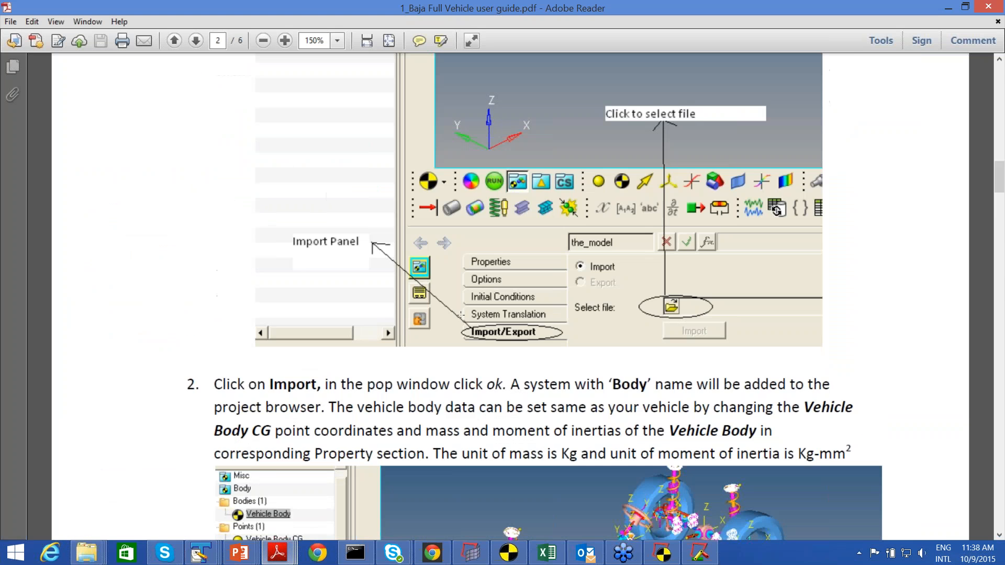
{"action": "scroll", "coordinate": [462, 314], "scroll_direction": "up", "scroll_amount": 10}
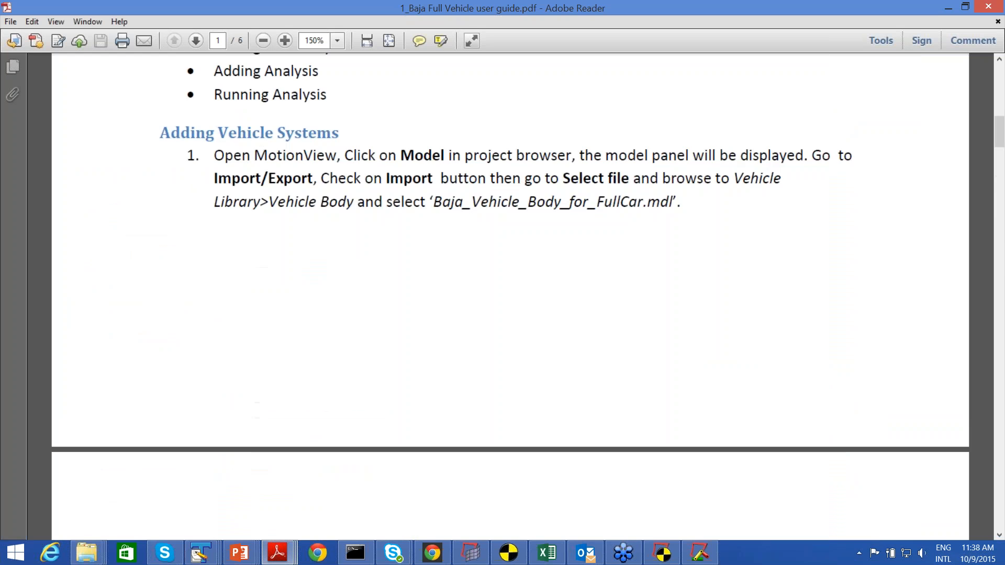
{"action": "scroll", "coordinate": [463, 314], "scroll_direction": "up", "scroll_amount": 3}
{"action": "scroll", "coordinate": [472, 310], "scroll_direction": "up", "scroll_amount": 18}
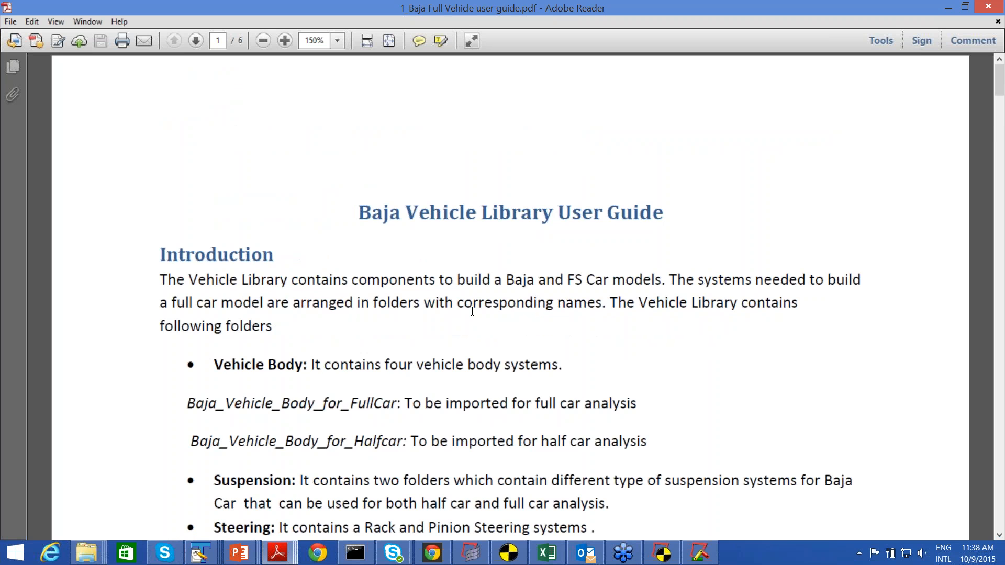
{"action": "scroll", "coordinate": [472, 310], "scroll_direction": "down", "scroll_amount": 3}
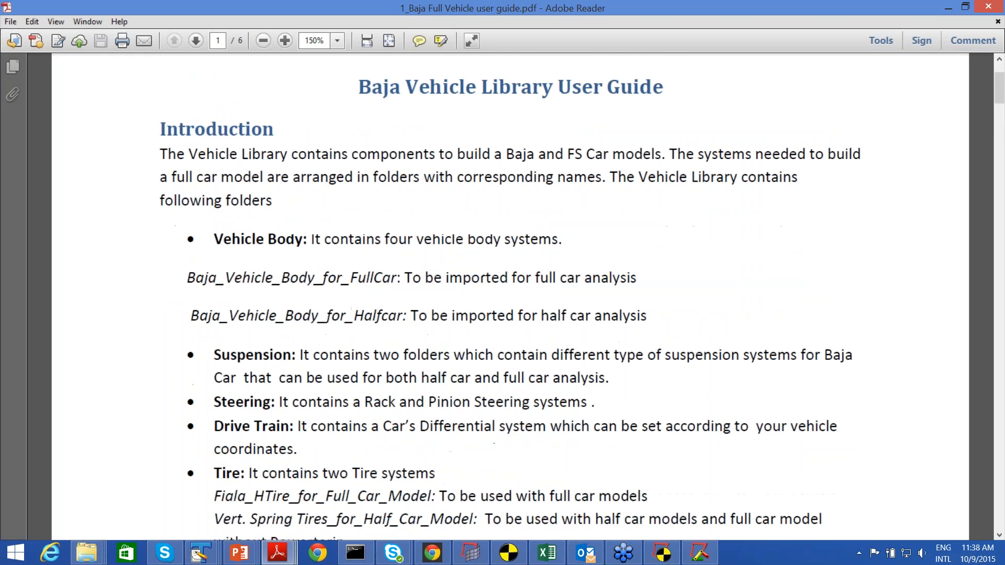
{"action": "scroll", "coordinate": [503, 296], "scroll_direction": "down", "scroll_amount": 1}
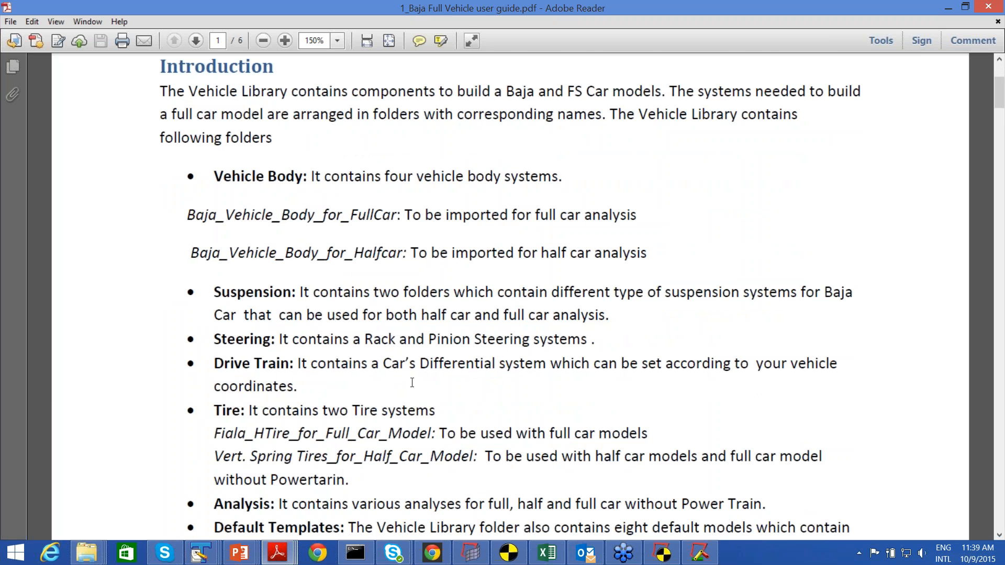
{"action": "scroll", "coordinate": [412, 383], "scroll_direction": "down", "scroll_amount": 1}
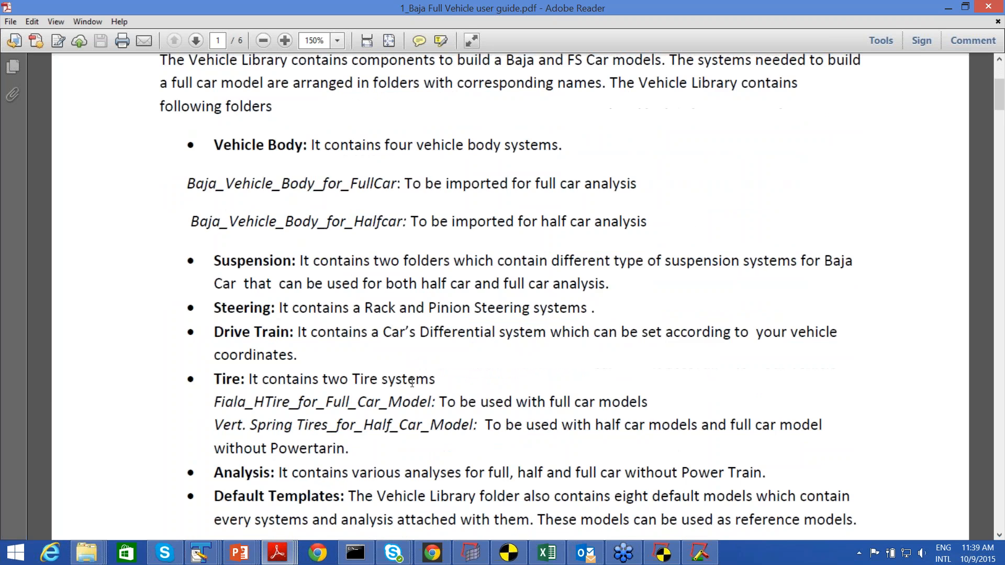
{"action": "scroll", "coordinate": [412, 383], "scroll_direction": "down", "scroll_amount": 2}
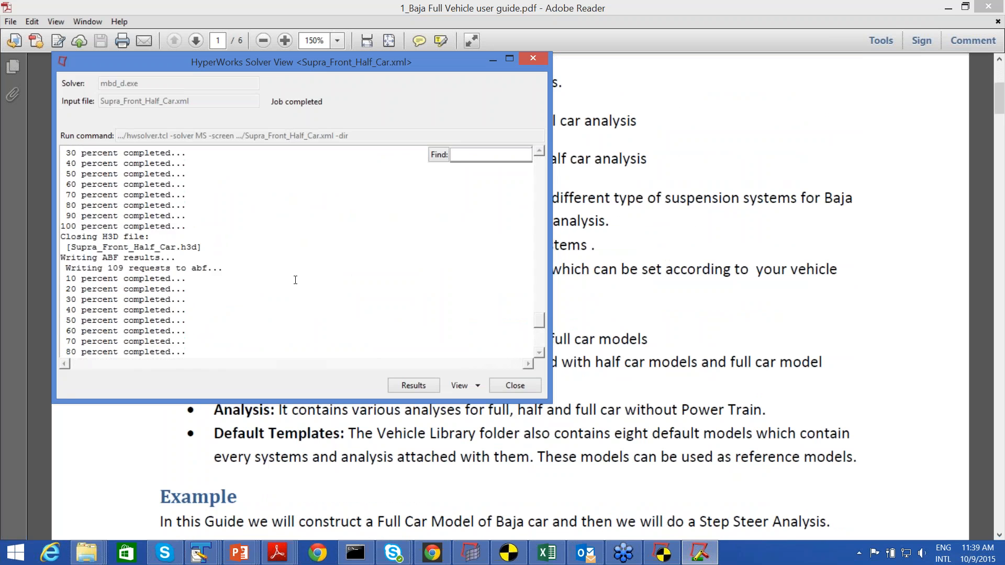
Look back through the solver output for Supra_Front_Half_Car.xml, close the solver view and switch back to HyperWorks.
{"action": "scroll", "coordinate": [295, 280], "scroll_direction": "up", "scroll_amount": 10}
{"action": "left_click", "coordinate": [513, 385]}
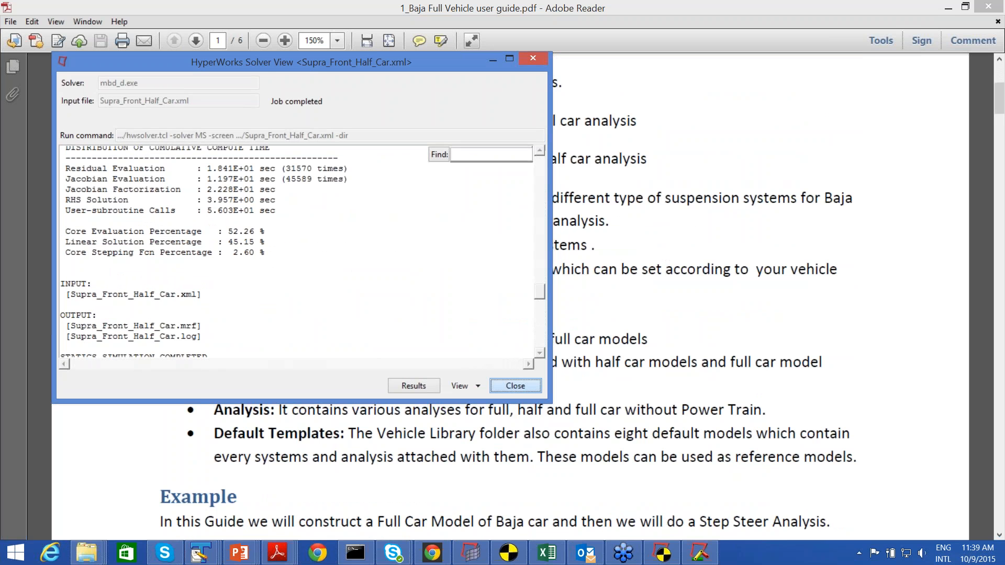
{"action": "left_click", "coordinate": [662, 553]}
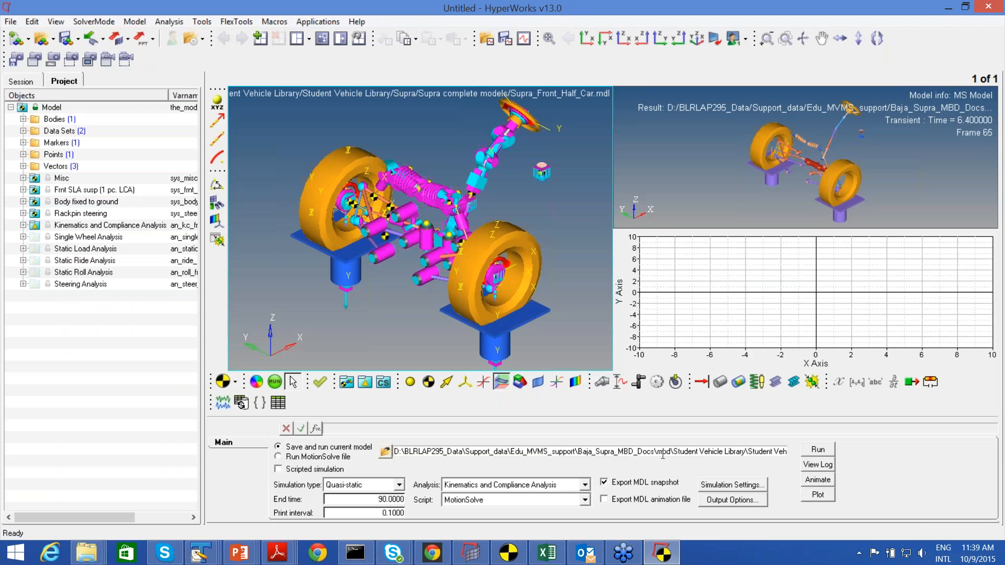
Reload the Supra_Front_Half_Car.h3d model and results in the animation window and play the animation.
{"action": "left_click", "coordinate": [651, 184]}
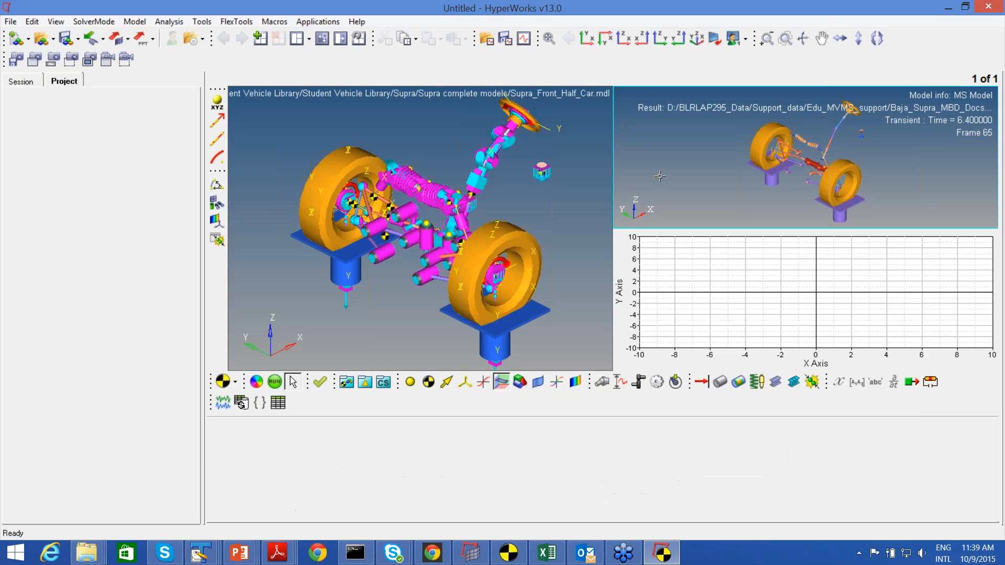
{"action": "left_click", "coordinate": [969, 506]}
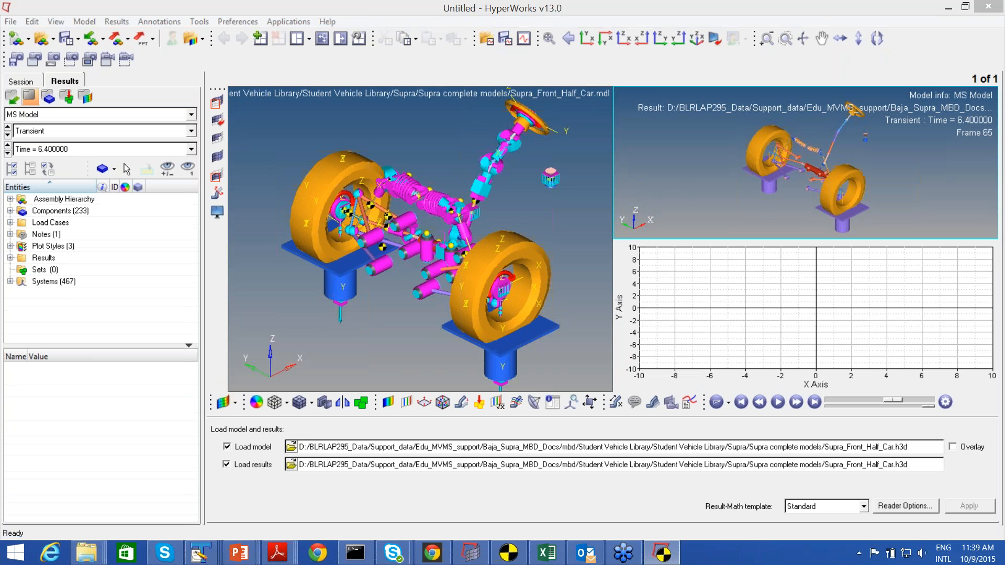
{"action": "left_click", "coordinate": [545, 321]}
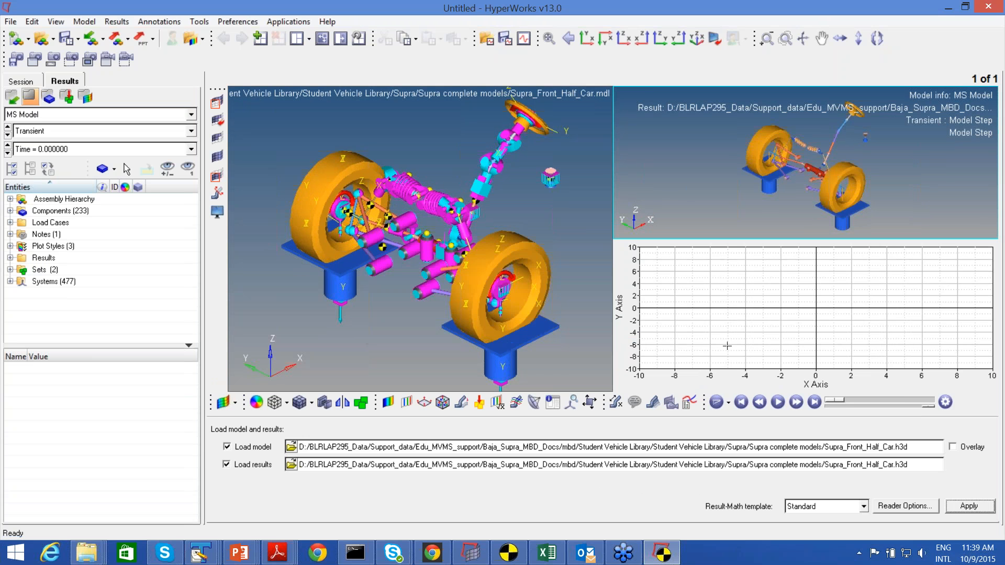
{"action": "left_click", "coordinate": [778, 402]}
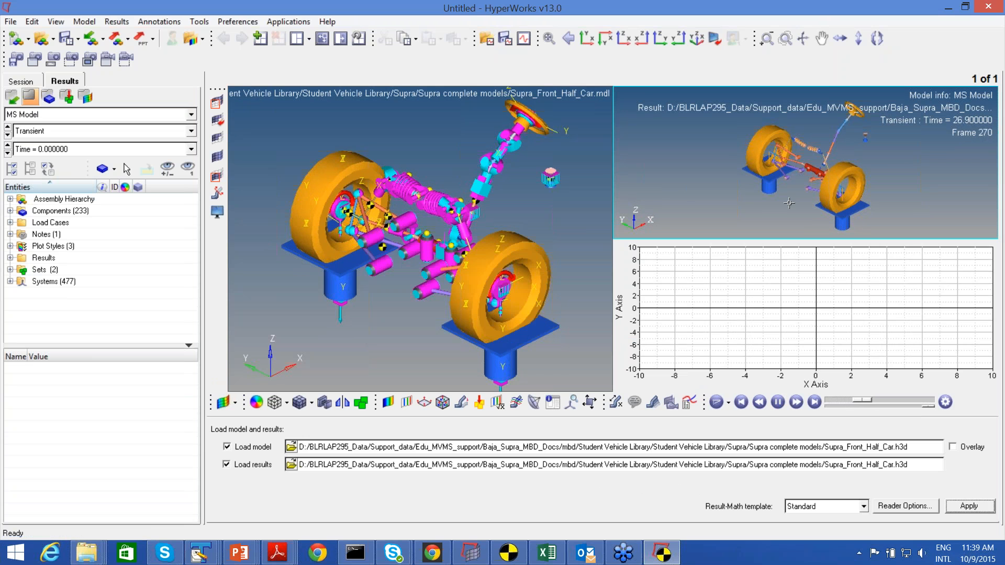
Load Supra_Front_Half_Car.abf as the data file of the empty XY plot and choose the Marker Displacement Y type.
{"action": "left_click", "coordinate": [743, 277]}
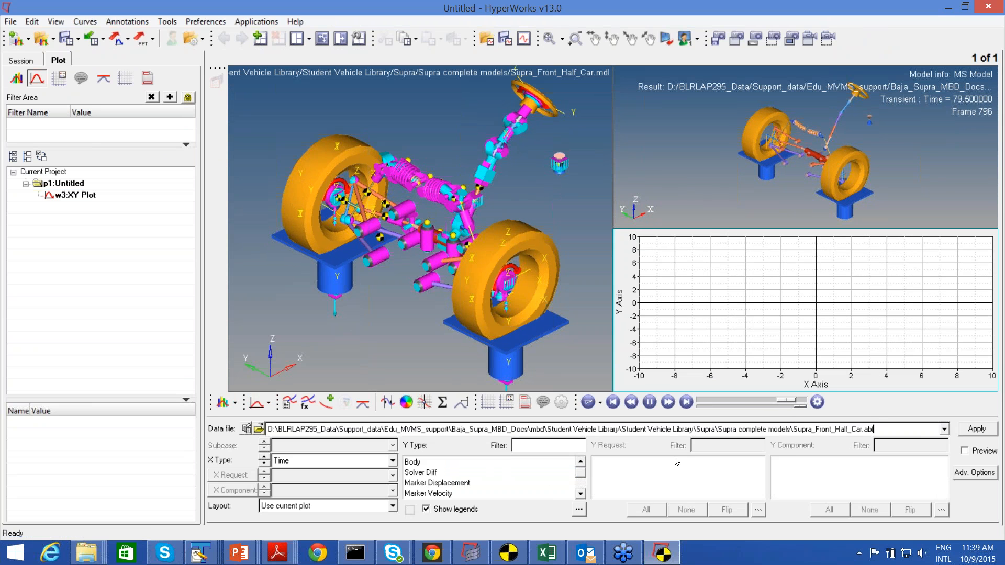
{"action": "left_click", "coordinate": [258, 429]}
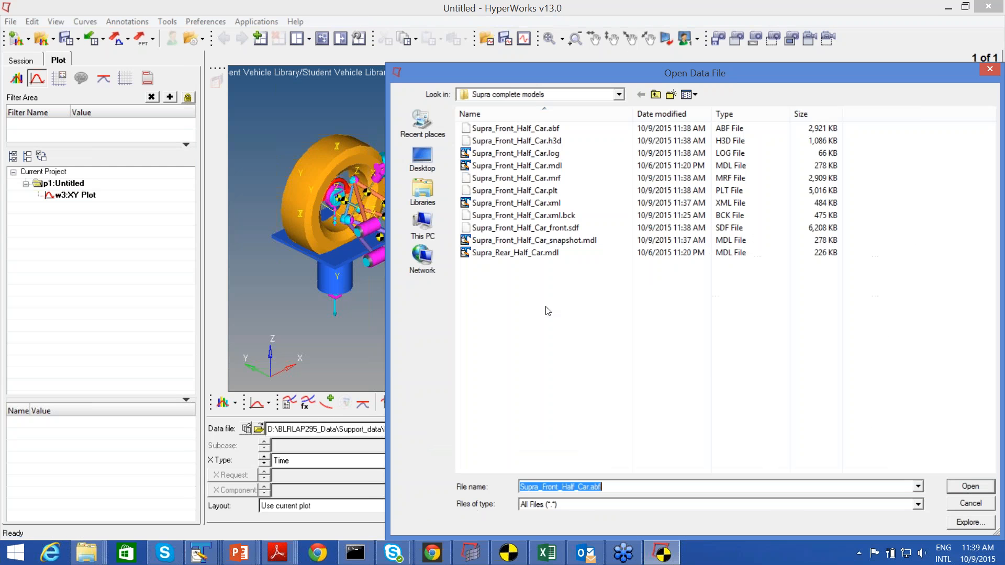
{"action": "left_click", "coordinate": [559, 130]}
{"action": "double_click", "coordinate": [559, 130]}
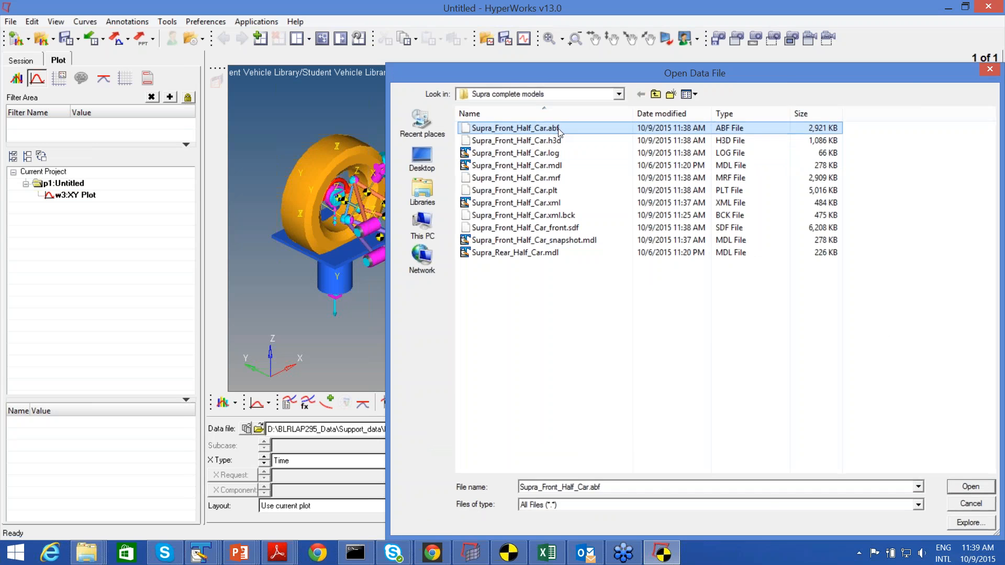
{"action": "left_click", "coordinate": [444, 484]}
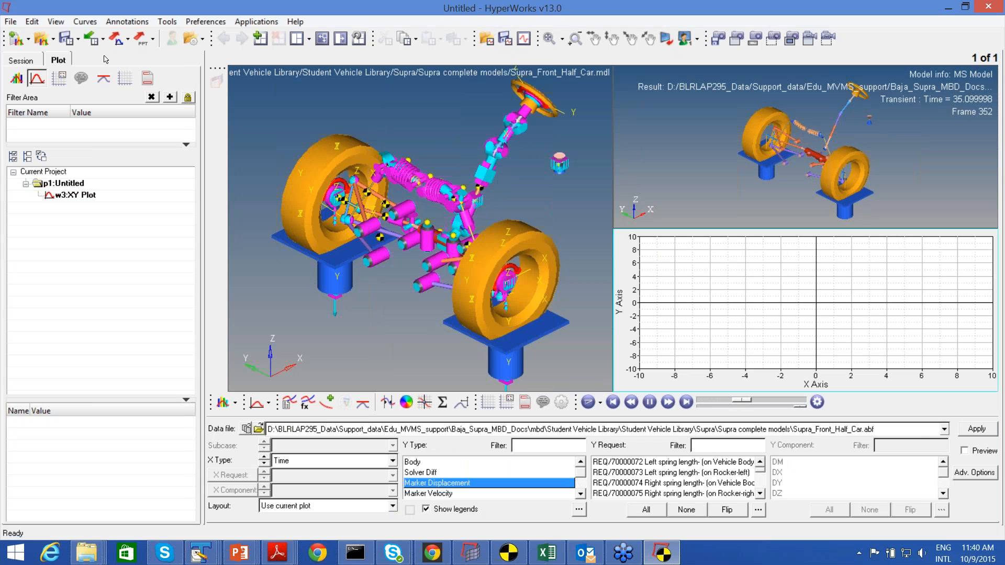
Open the report template Front_Half_car_Template.tpl from the Hypergraph Templates folder.
{"action": "left_click", "coordinate": [12, 22]}
{"action": "mouse_move", "coordinate": [79, 58]}
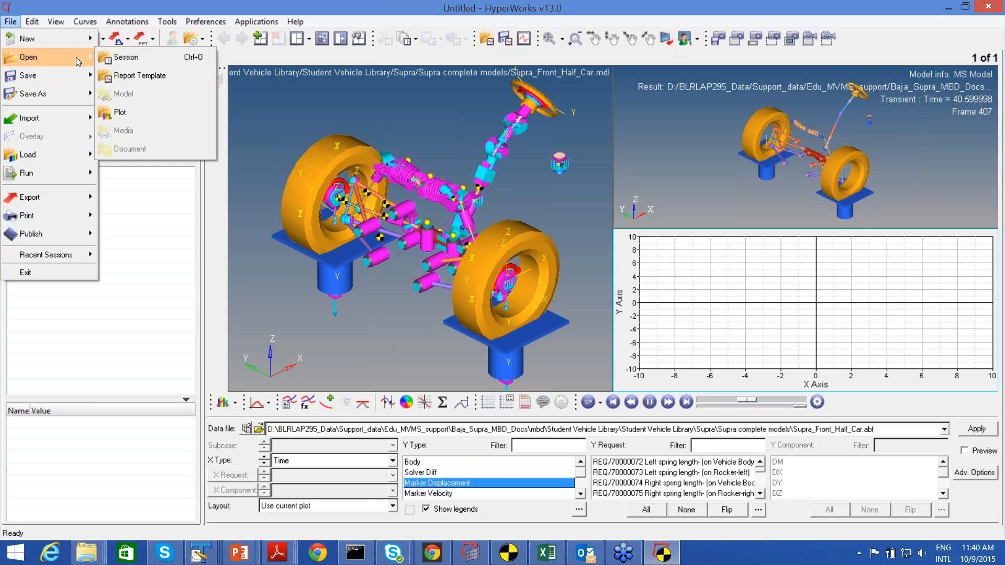
{"action": "left_click", "coordinate": [148, 77]}
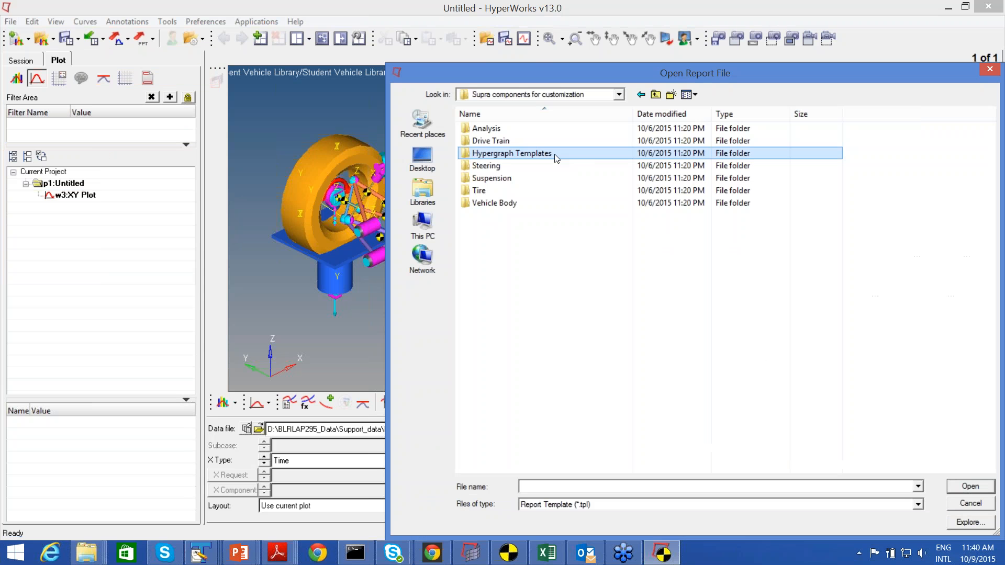
{"action": "double_click", "coordinate": [554, 155]}
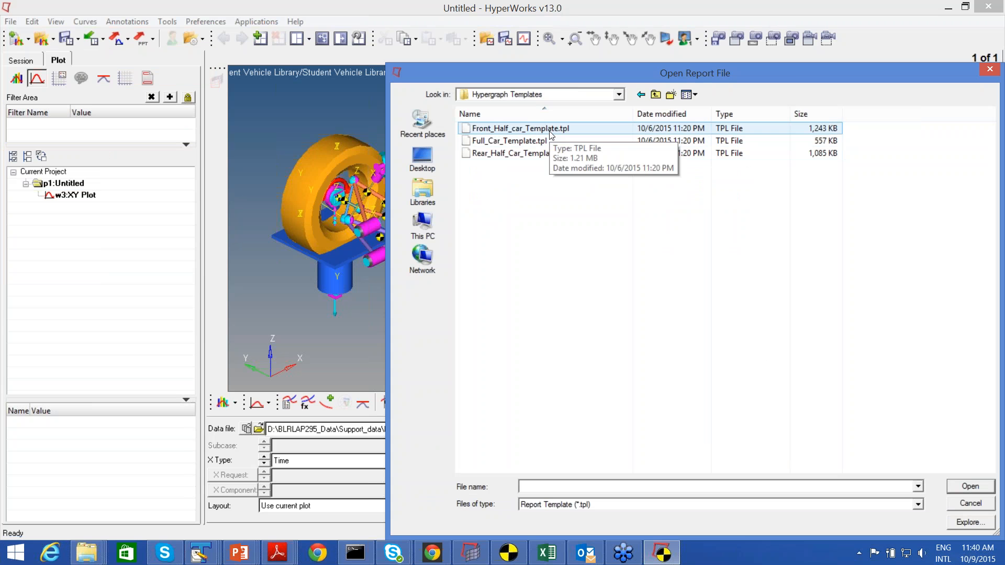
{"action": "left_click", "coordinate": [552, 135]}
{"action": "double_click", "coordinate": [551, 130]}
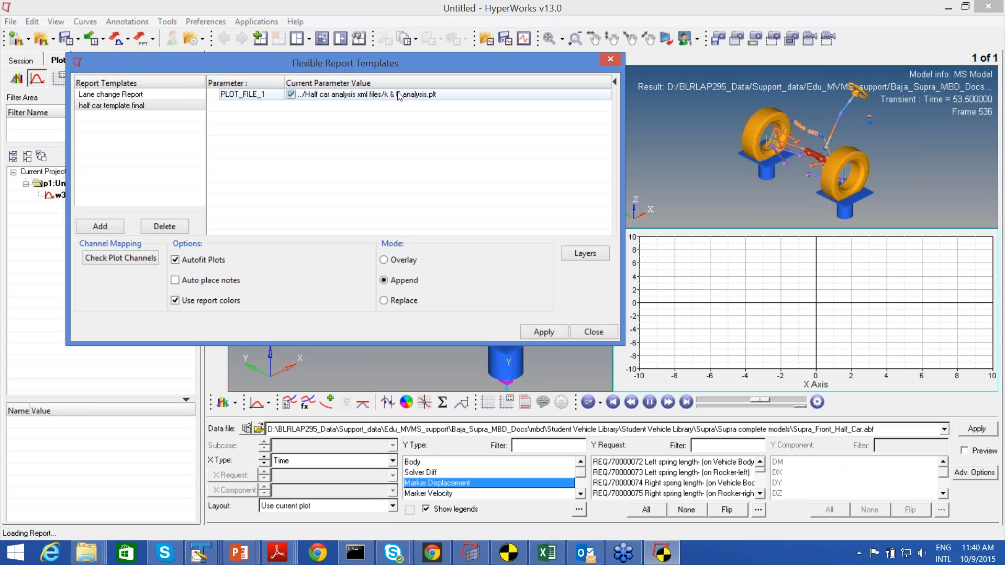
Browse for a replacement PLOT_FILE_1 file for the half car report template, going up to the Supra folder.
{"action": "left_click", "coordinate": [453, 96]}
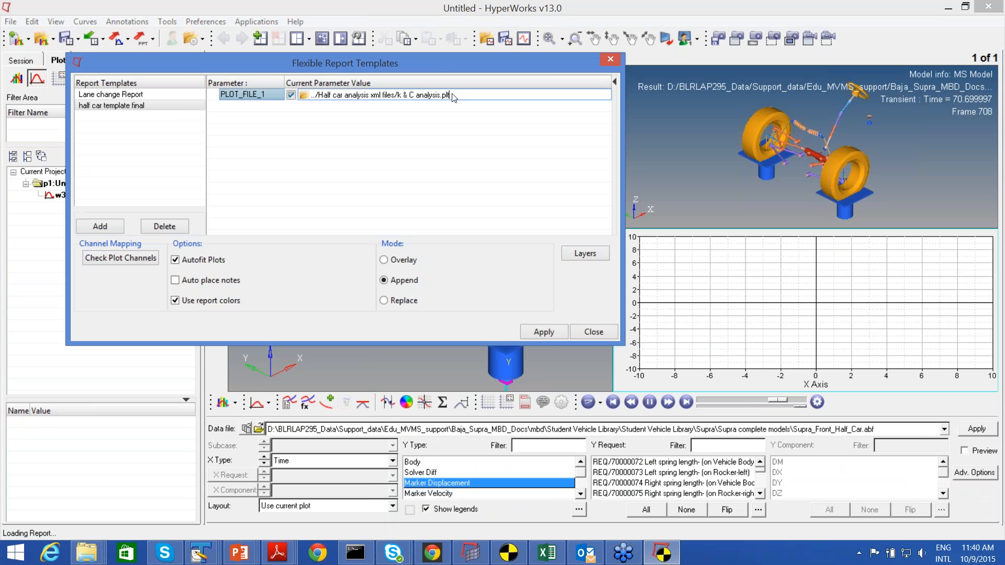
{"action": "left_click", "coordinate": [304, 96]}
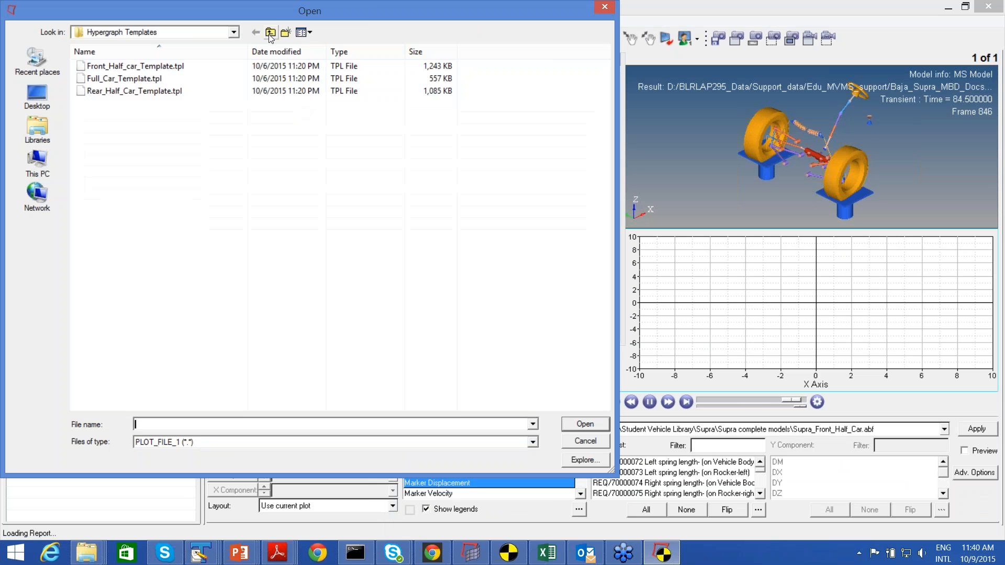
{"action": "left_click", "coordinate": [270, 33]}
{"action": "left_click", "coordinate": [271, 33]}
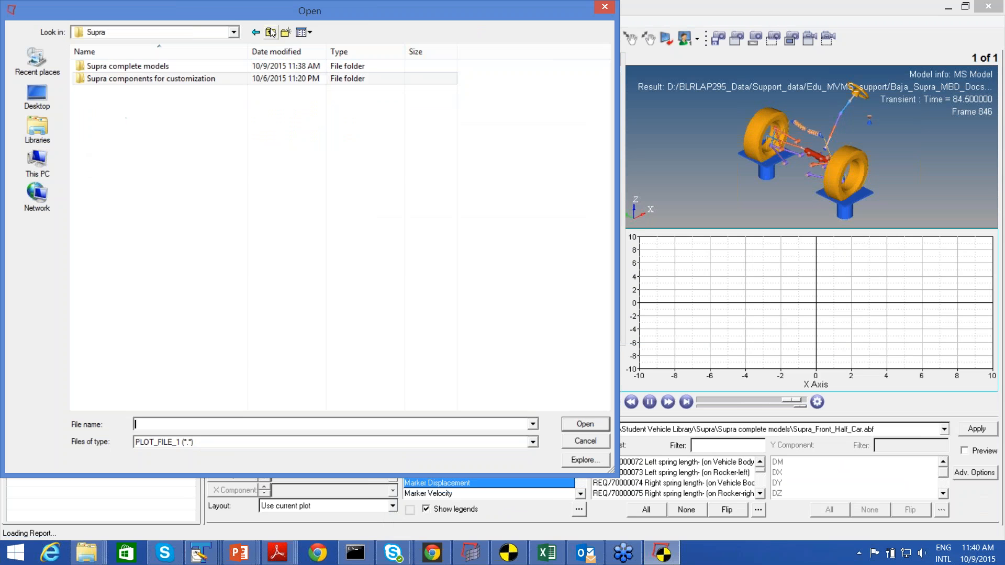
Load Supra_Front_Half_Car.plt from the Supra complete models folder as the report's PLOT_FILE_1.
{"action": "double_click", "coordinate": [146, 68]}
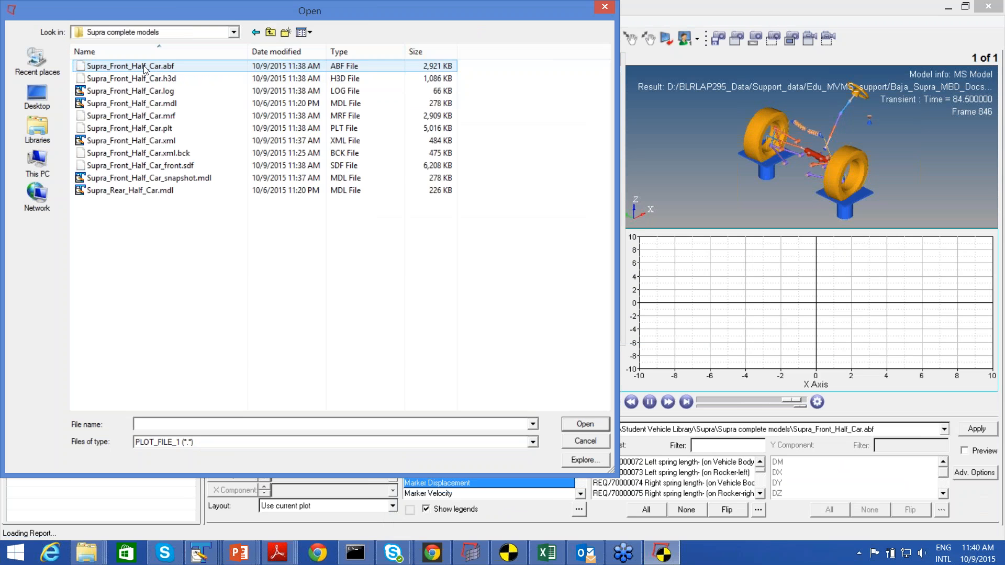
{"action": "left_click", "coordinate": [162, 128]}
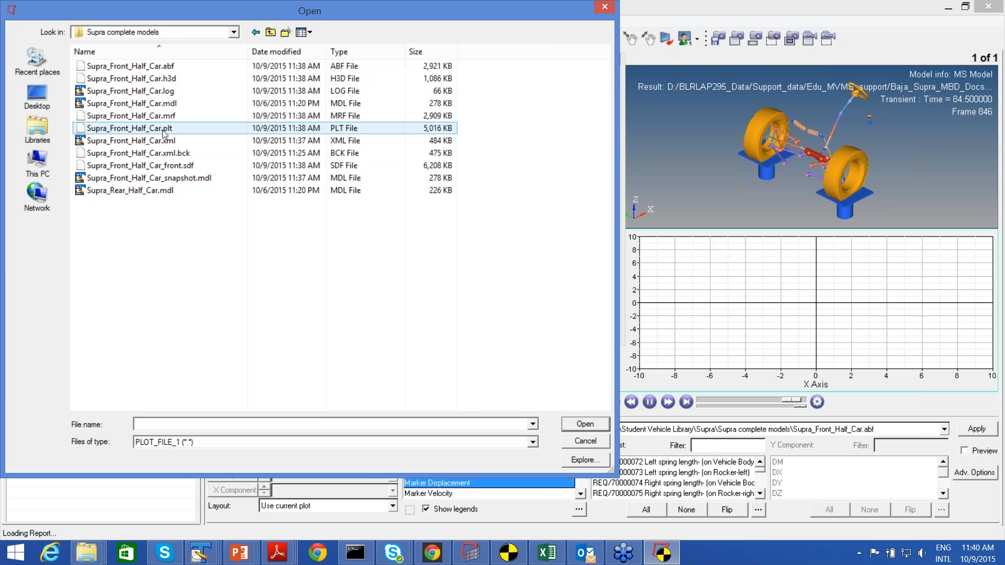
{"action": "double_click", "coordinate": [162, 129]}
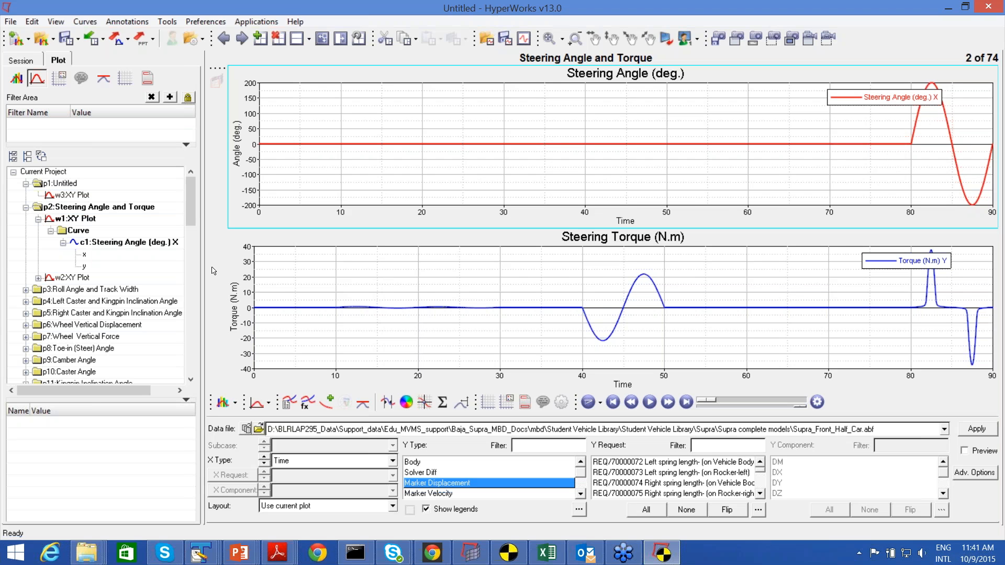
Review the report pages from Roll Angle and Track Width through Kingpin Inclination Angle.
{"action": "left_click", "coordinate": [241, 38]}
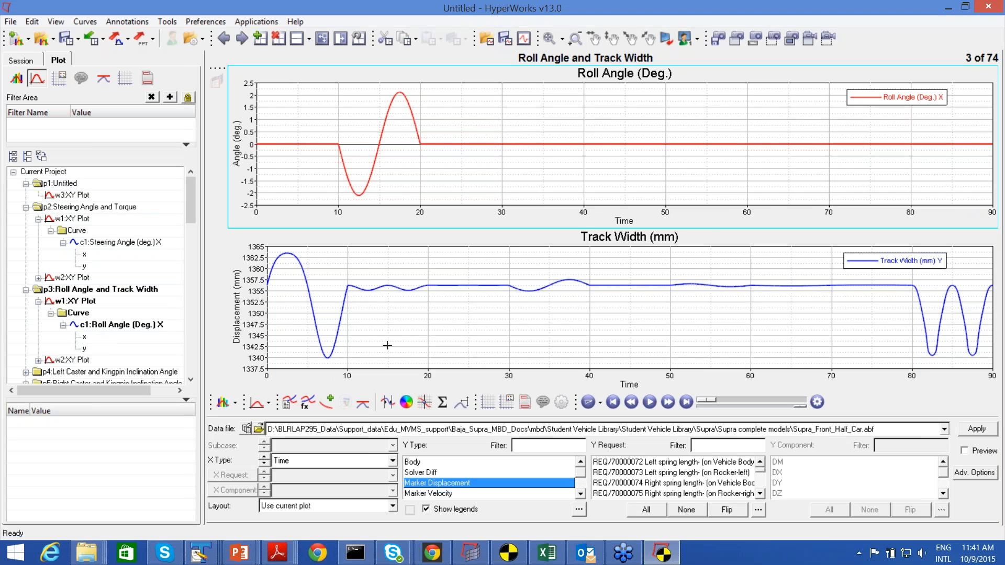
{"action": "left_click", "coordinate": [242, 38]}
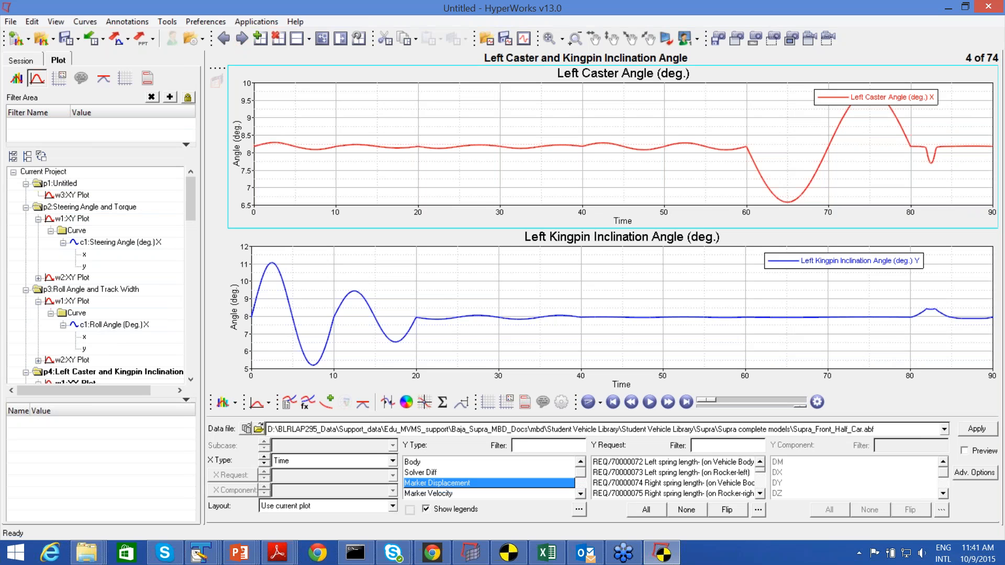
{"action": "left_click", "coordinate": [242, 38]}
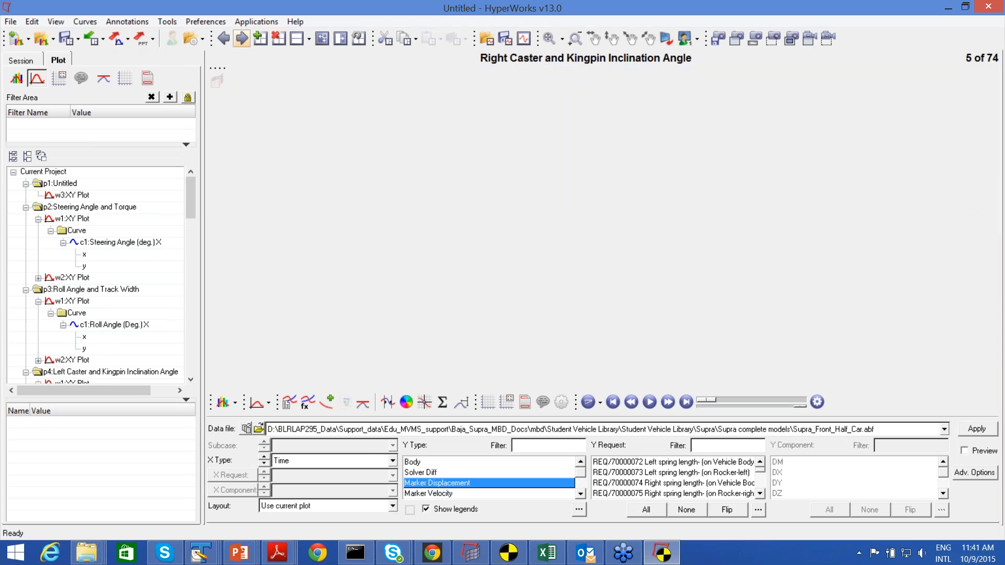
{"action": "left_click", "coordinate": [242, 38]}
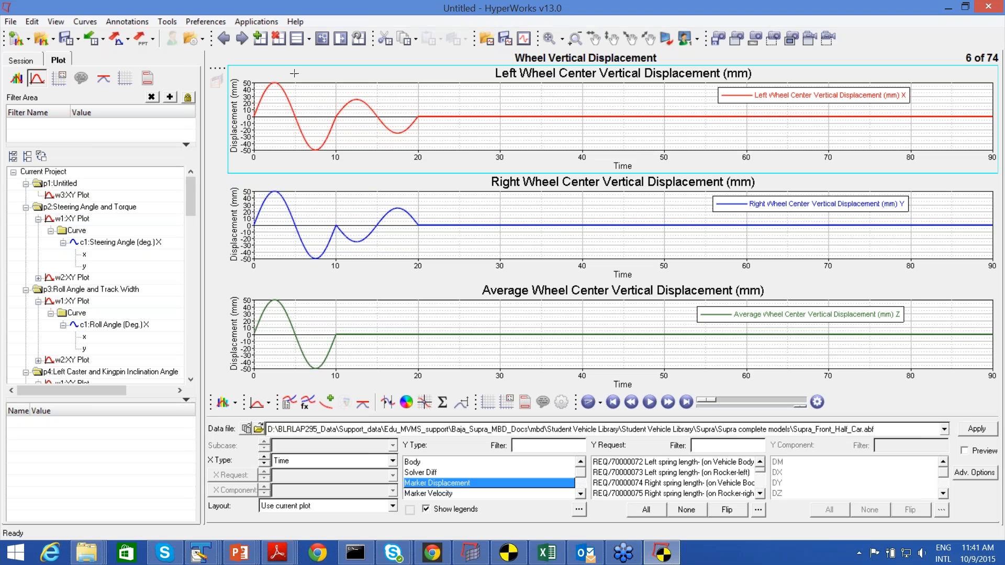
{"action": "left_click", "coordinate": [241, 39]}
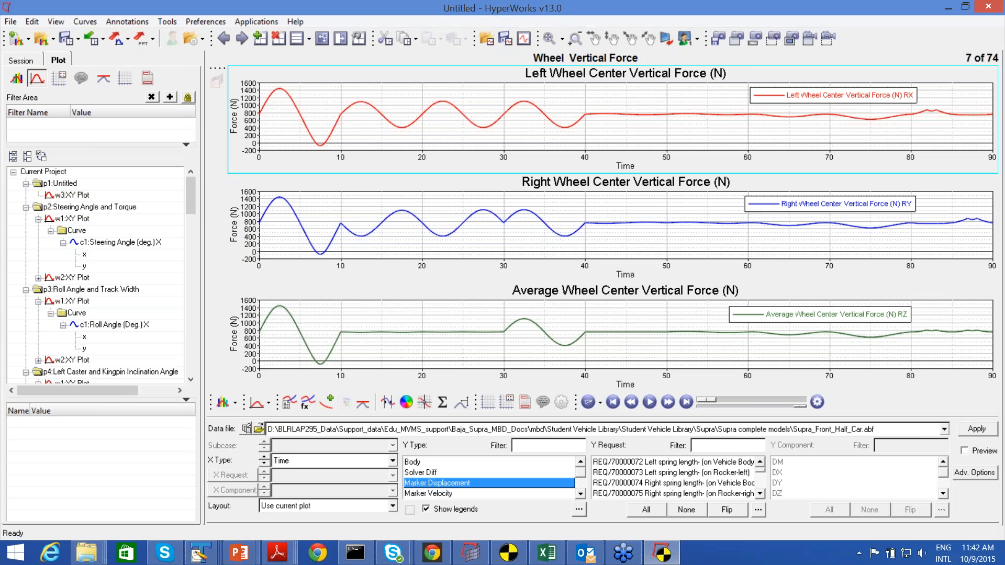
{"action": "left_click", "coordinate": [242, 39]}
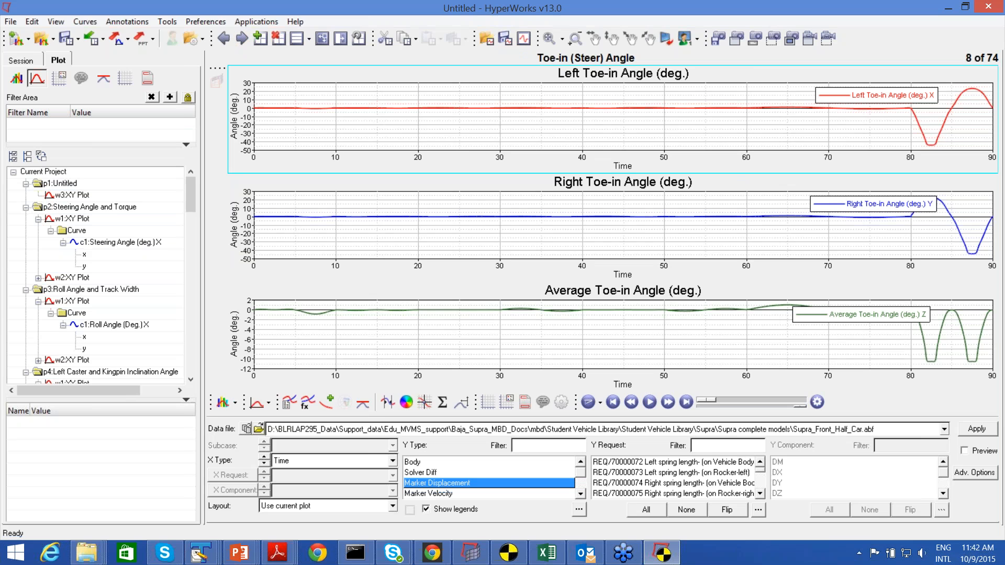
{"action": "left_click", "coordinate": [242, 39]}
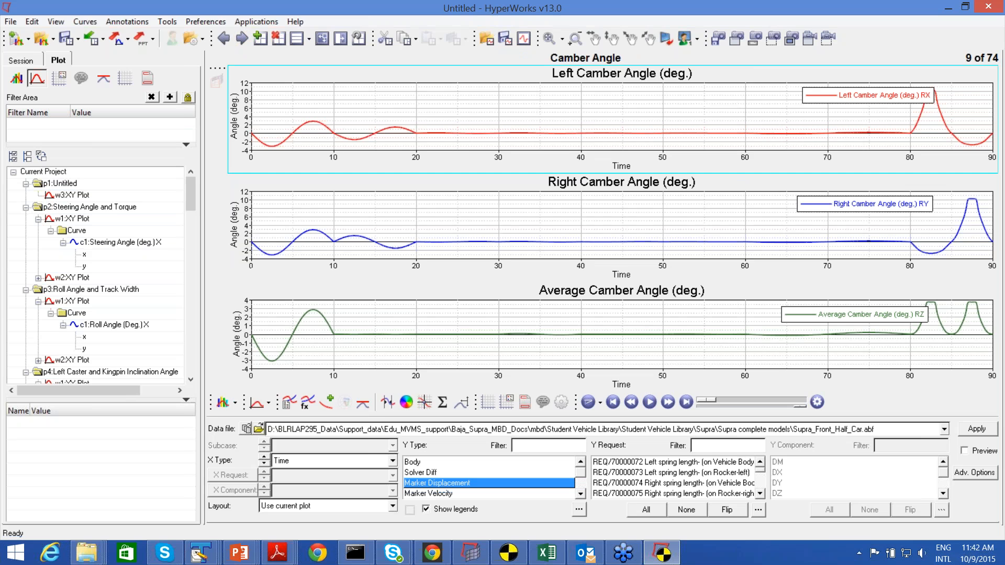
{"action": "left_click", "coordinate": [242, 39]}
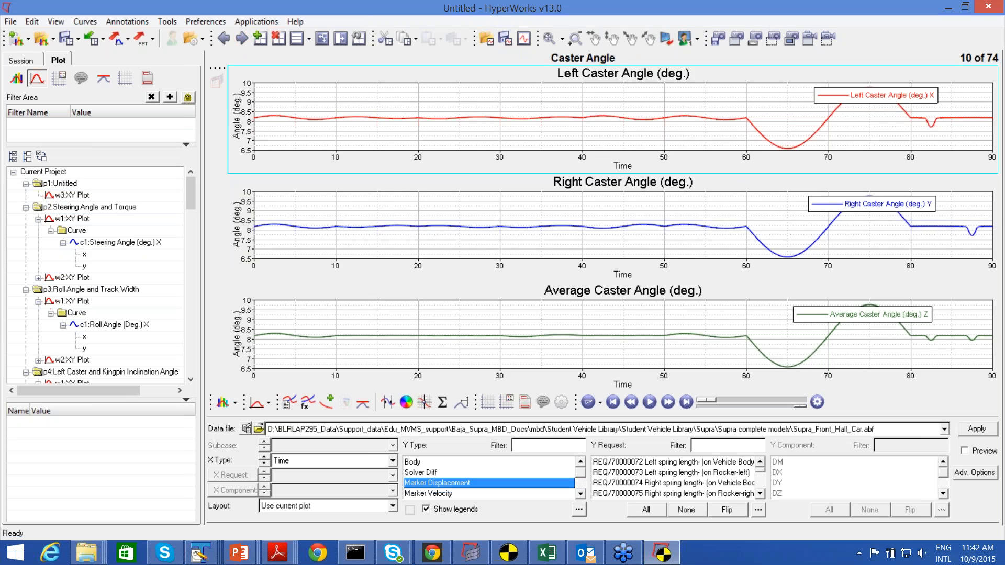
{"action": "left_click", "coordinate": [242, 39]}
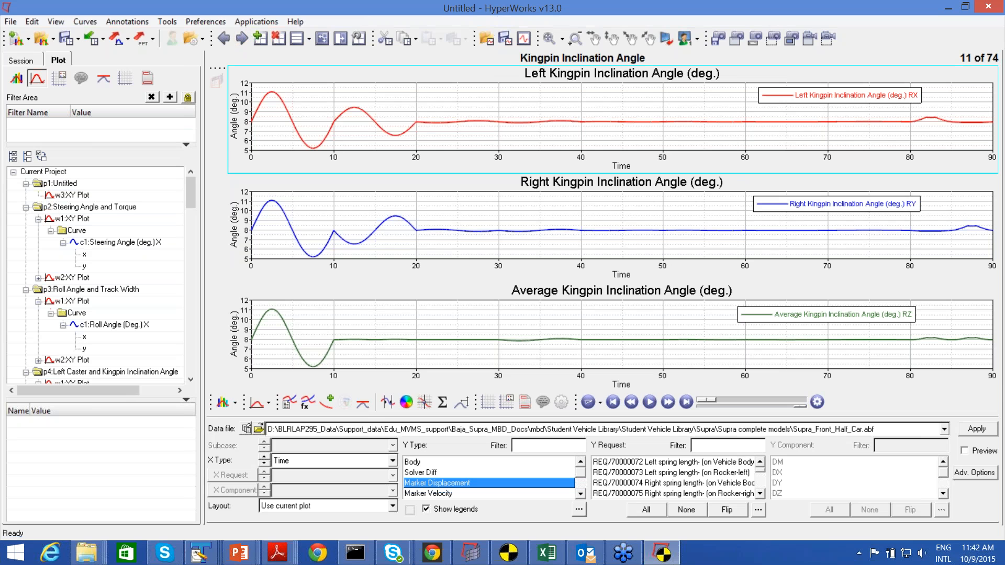
Examine the report plots covering caster trail, roll and tread, wheel center stiffnesses, and parallel and converging lateral force deflection.
{"action": "left_click", "coordinate": [242, 39]}
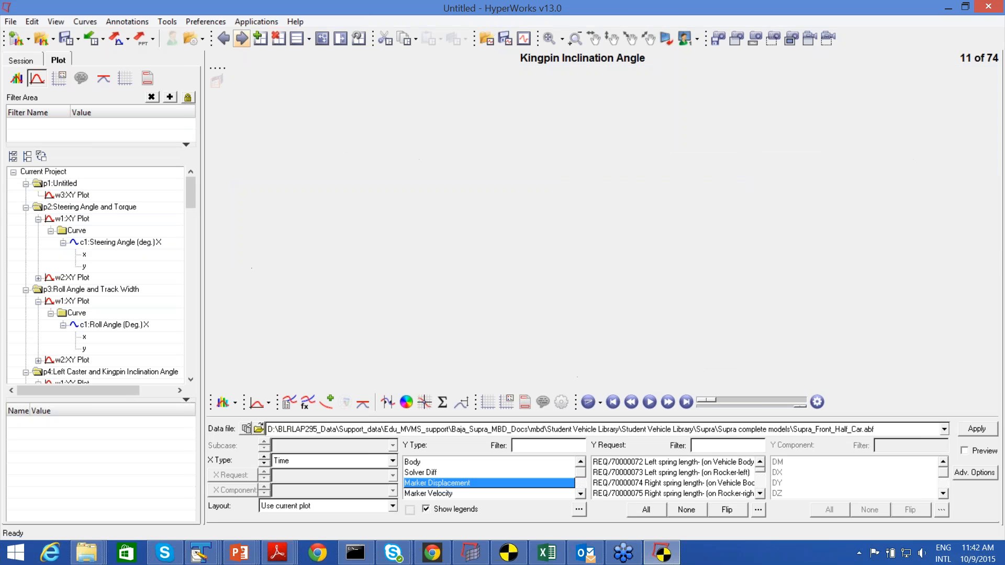
{"action": "left_click", "coordinate": [242, 40]}
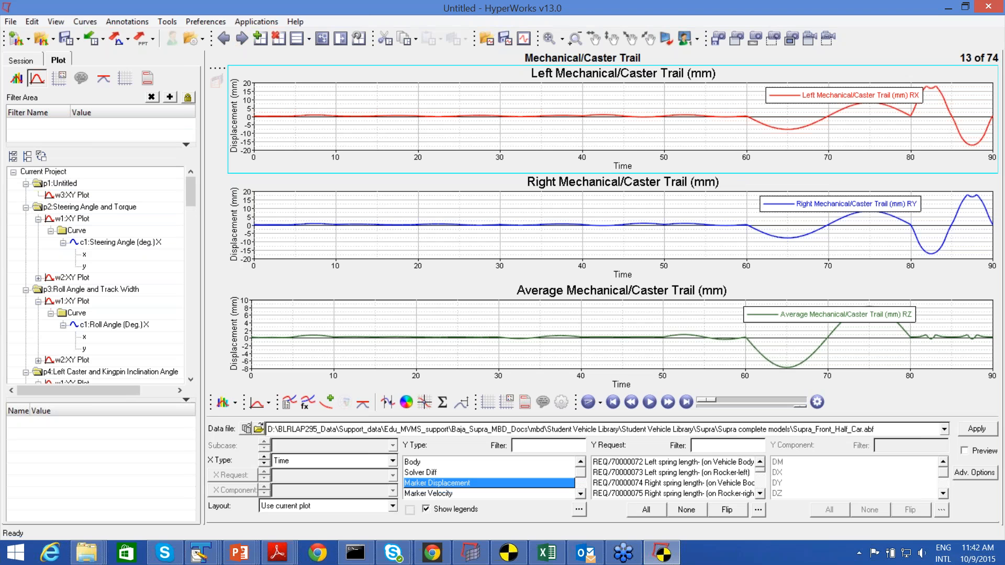
{"action": "left_click", "coordinate": [242, 37]}
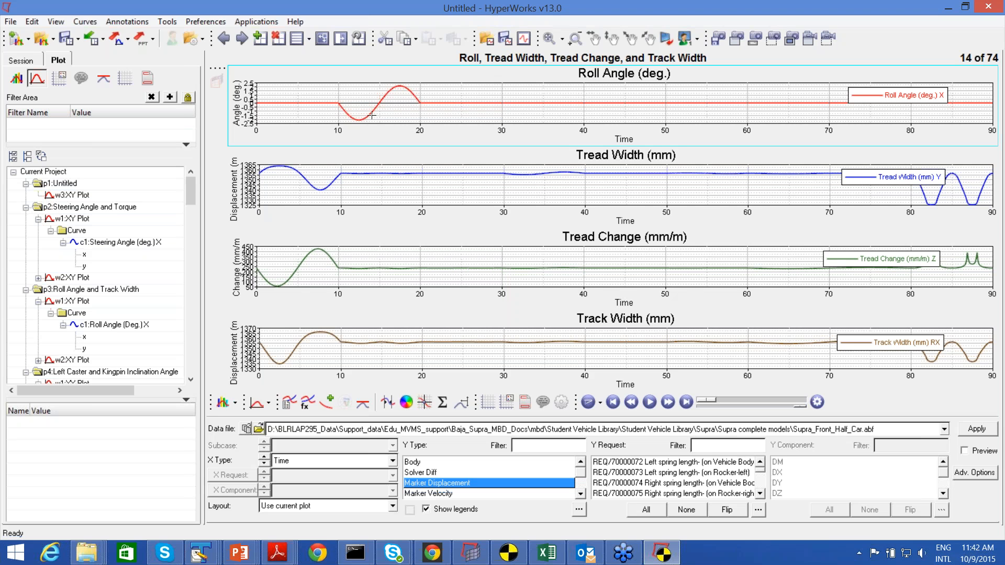
{"action": "left_click", "coordinate": [241, 38]}
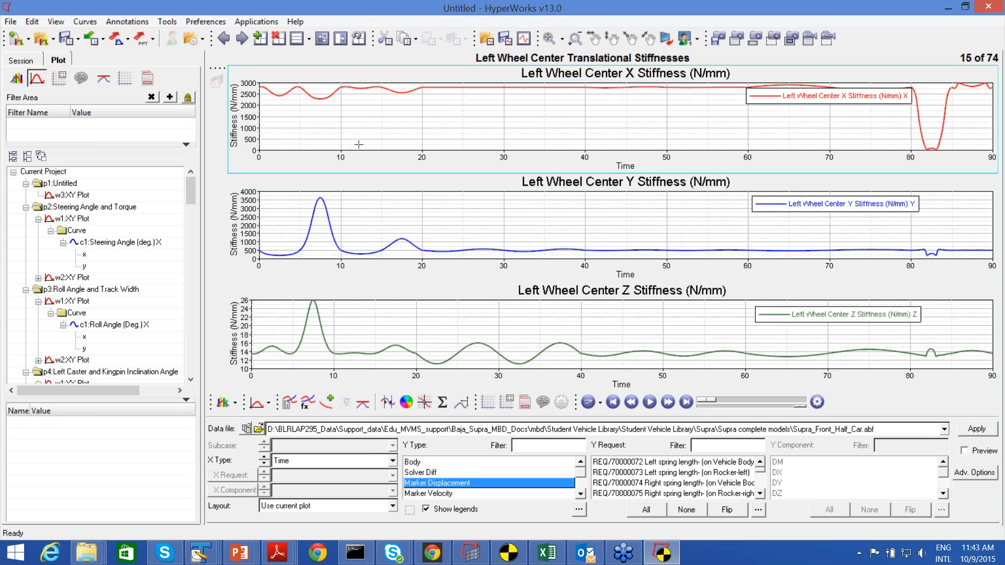
{"action": "left_click", "coordinate": [241, 39]}
{"action": "left_click", "coordinate": [241, 39]}
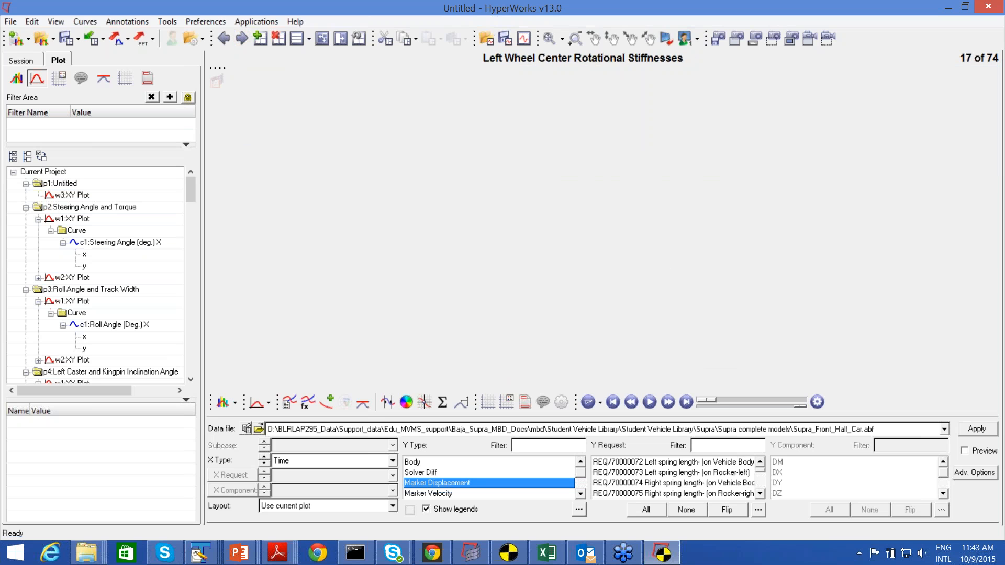
{"action": "left_click", "coordinate": [242, 39]}
{"action": "left_click", "coordinate": [242, 39]}
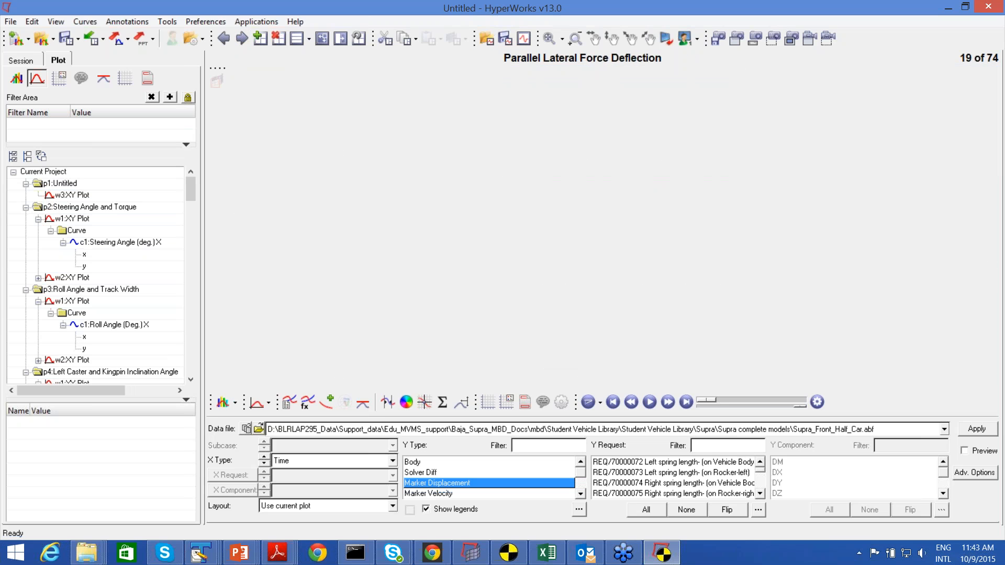
{"action": "left_click", "coordinate": [241, 39]}
{"action": "left_click", "coordinate": [227, 42]}
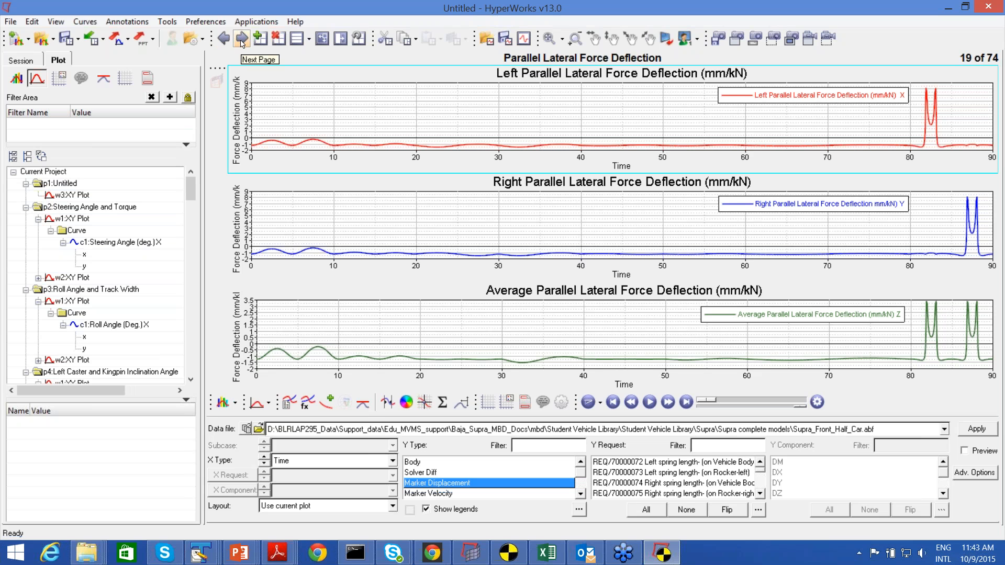
{"action": "left_click", "coordinate": [242, 40]}
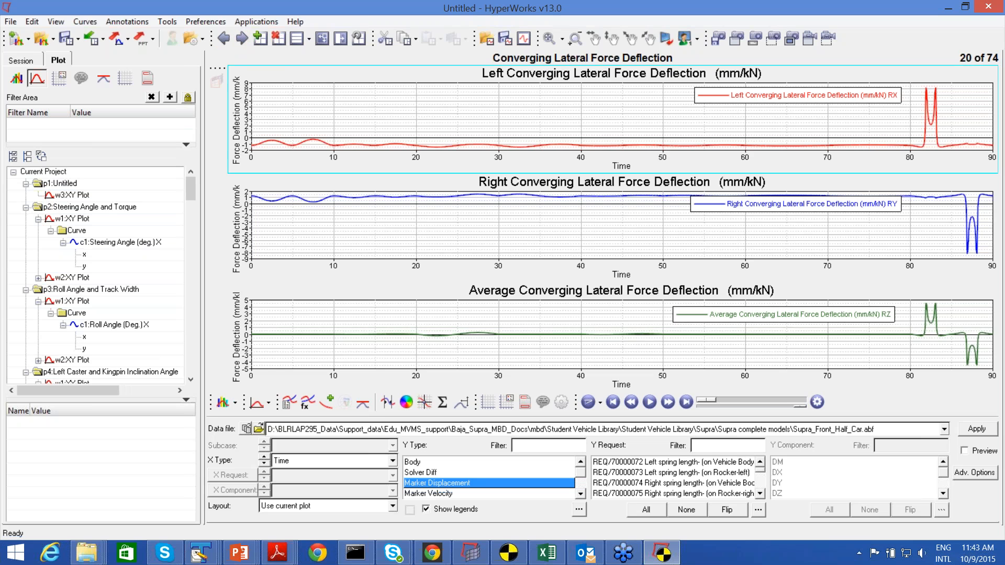
Look through the compliance plots from Parallel Lateral Force Steer to Wheel Center Longitudinal Caster Compliance.
{"action": "left_click", "coordinate": [242, 39]}
{"action": "left_click", "coordinate": [242, 39]}
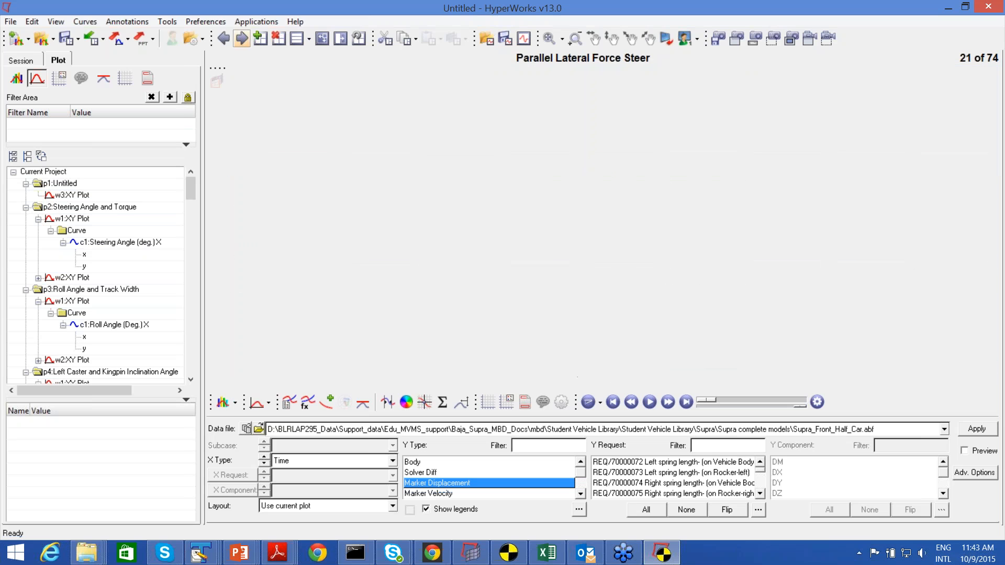
{"action": "left_click", "coordinate": [242, 40]}
{"action": "left_click", "coordinate": [242, 40]}
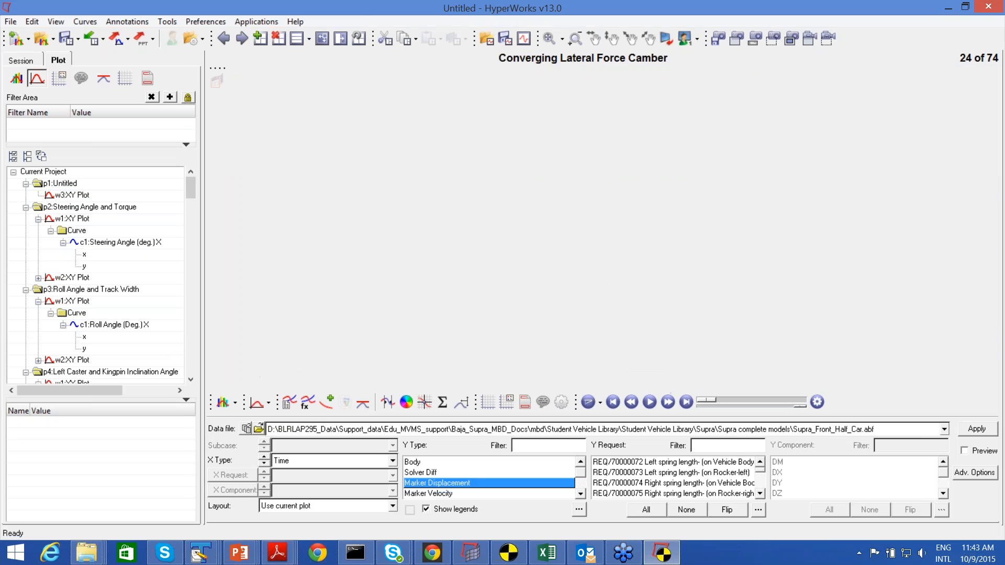
{"action": "left_click", "coordinate": [242, 39]}
{"action": "left_click", "coordinate": [242, 39]}
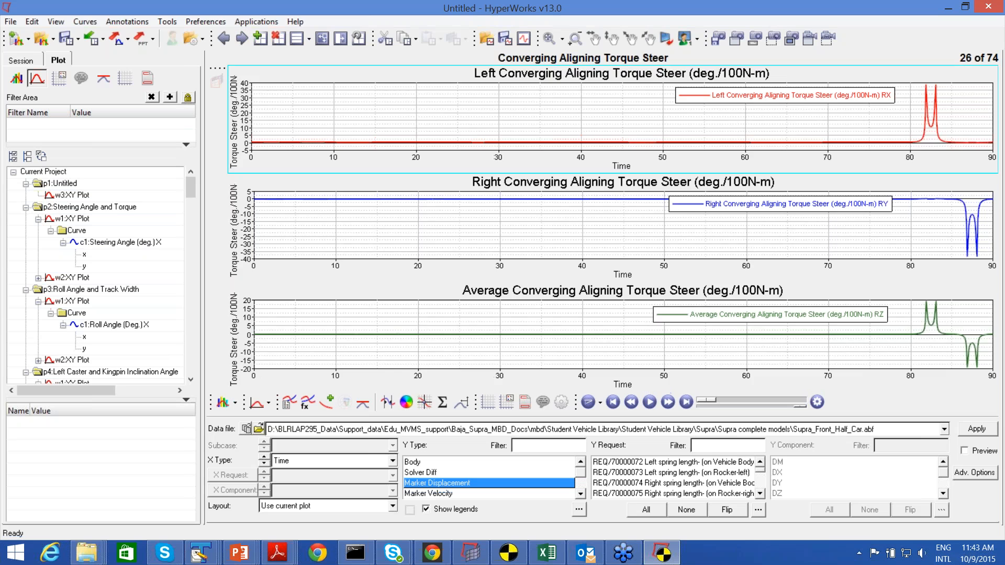
{"action": "left_click", "coordinate": [242, 39]}
{"action": "left_click", "coordinate": [242, 40]}
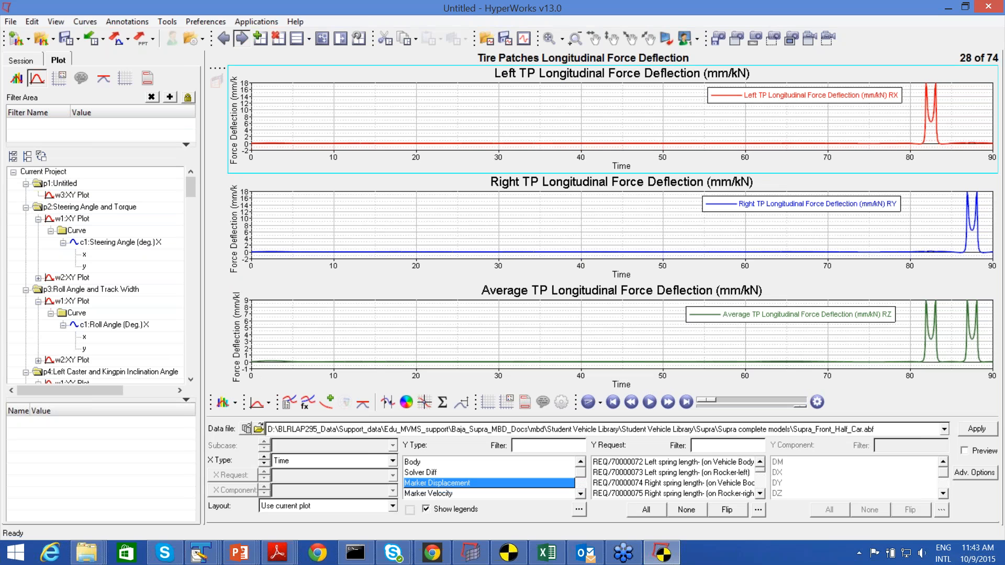
{"action": "left_click", "coordinate": [241, 39]}
{"action": "left_click", "coordinate": [241, 40]}
{"action": "left_click", "coordinate": [241, 40]}
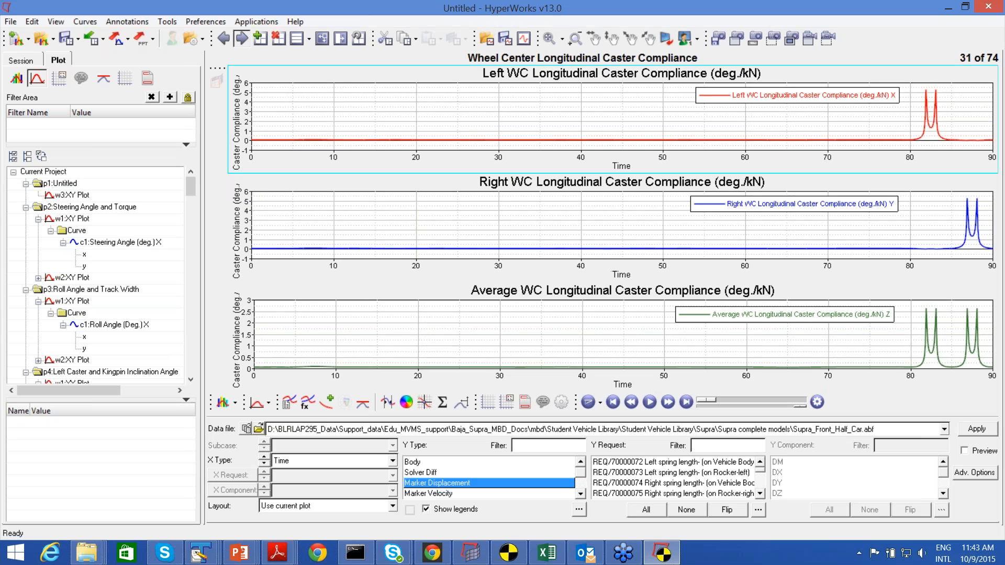
View the swing arm angle and location plots up to the Left Wheel Ride Steer Caster and Camber page.
{"action": "left_click", "coordinate": [242, 40]}
{"action": "left_click", "coordinate": [242, 40]}
{"action": "left_click", "coordinate": [242, 39]}
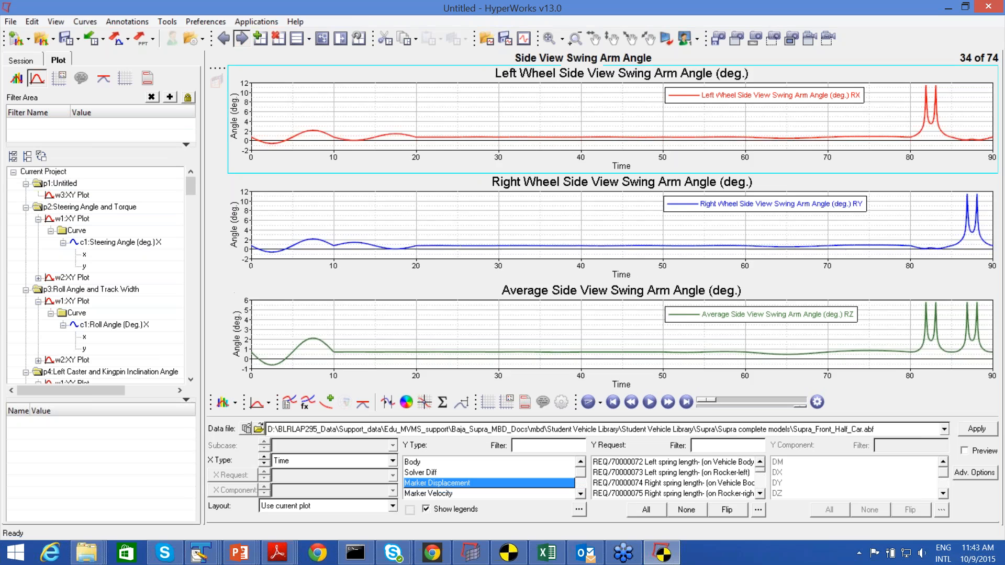
{"action": "left_click", "coordinate": [242, 39]}
{"action": "left_click", "coordinate": [242, 40]}
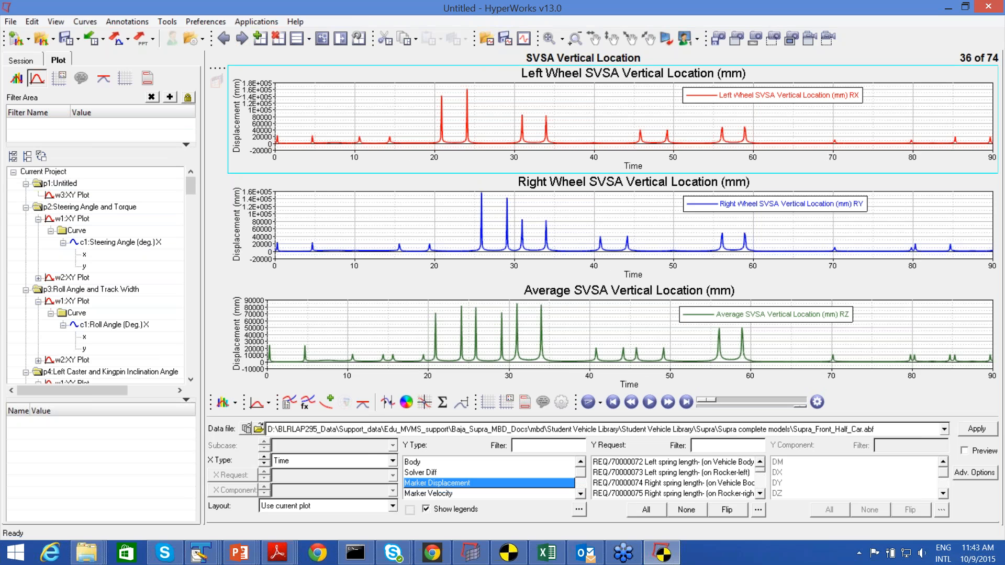
{"action": "left_click", "coordinate": [241, 39]}
{"action": "left_click", "coordinate": [242, 40]}
{"action": "left_click", "coordinate": [242, 39]}
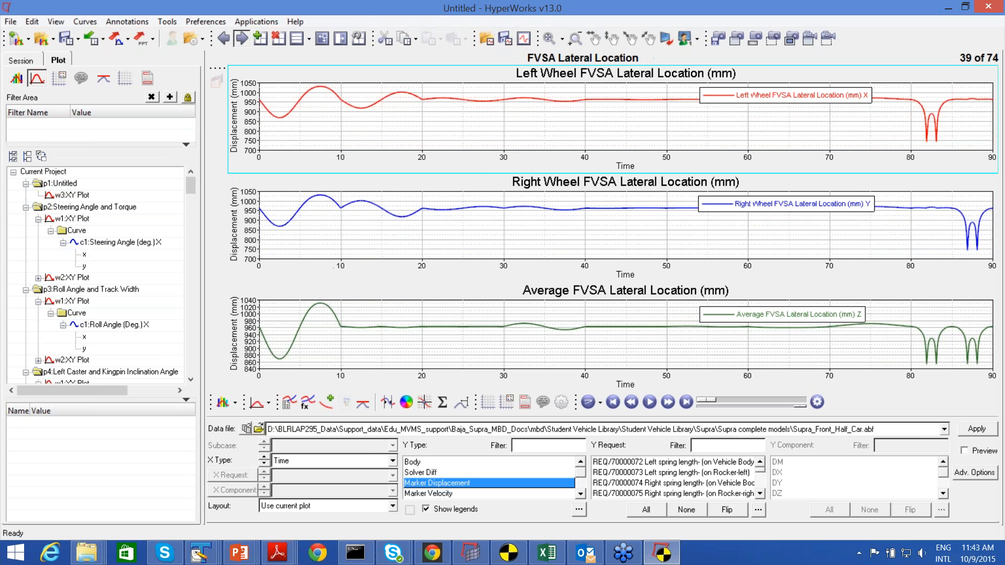
{"action": "left_click", "coordinate": [242, 40]}
{"action": "left_click", "coordinate": [242, 39]}
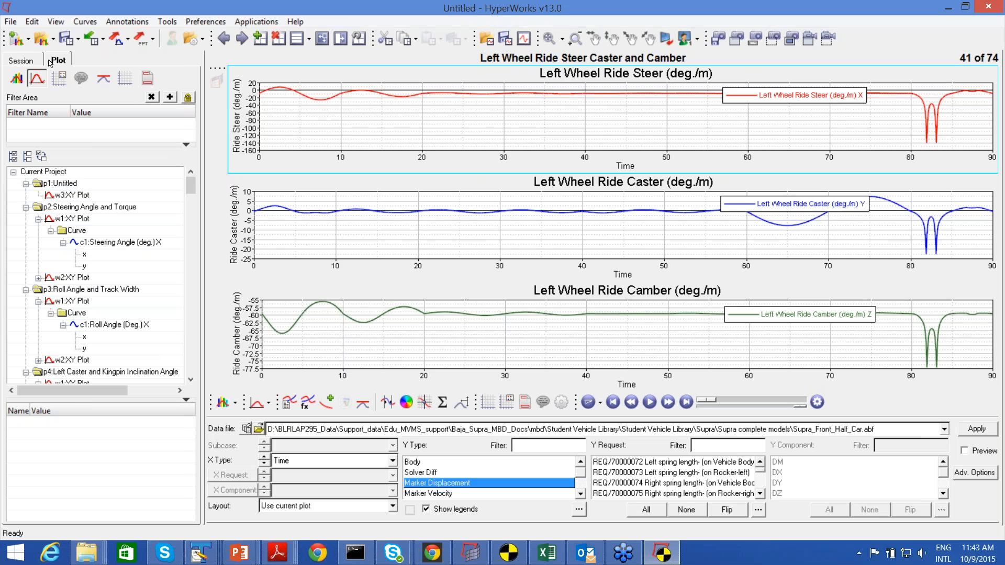
Delete the report pages from Front View Swing Arm Angle through Virtual Spindle Offset, and close the report templates dialog.
{"action": "left_click", "coordinate": [33, 61]}
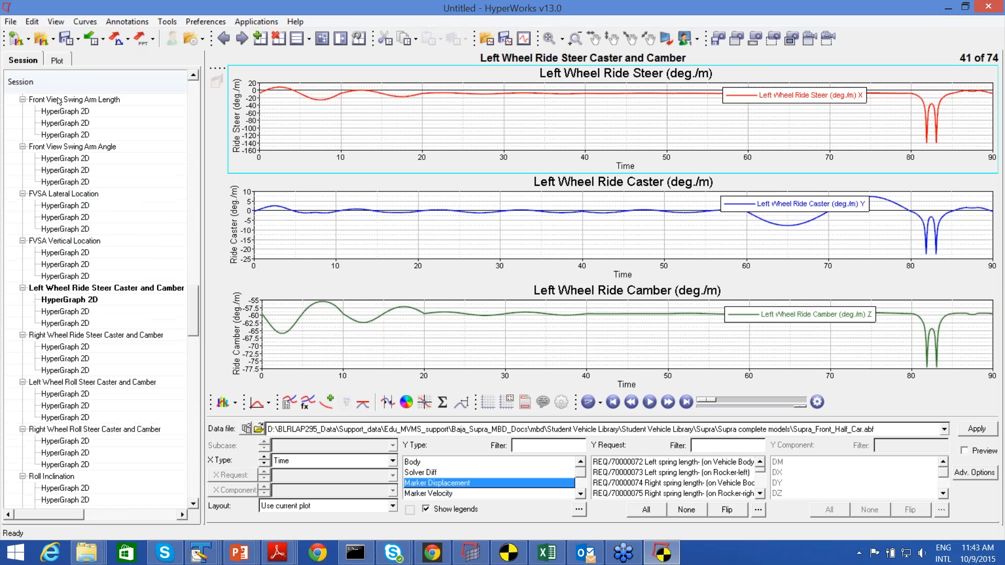
{"action": "scroll", "coordinate": [75, 209], "scroll_direction": "down", "scroll_amount": 15}
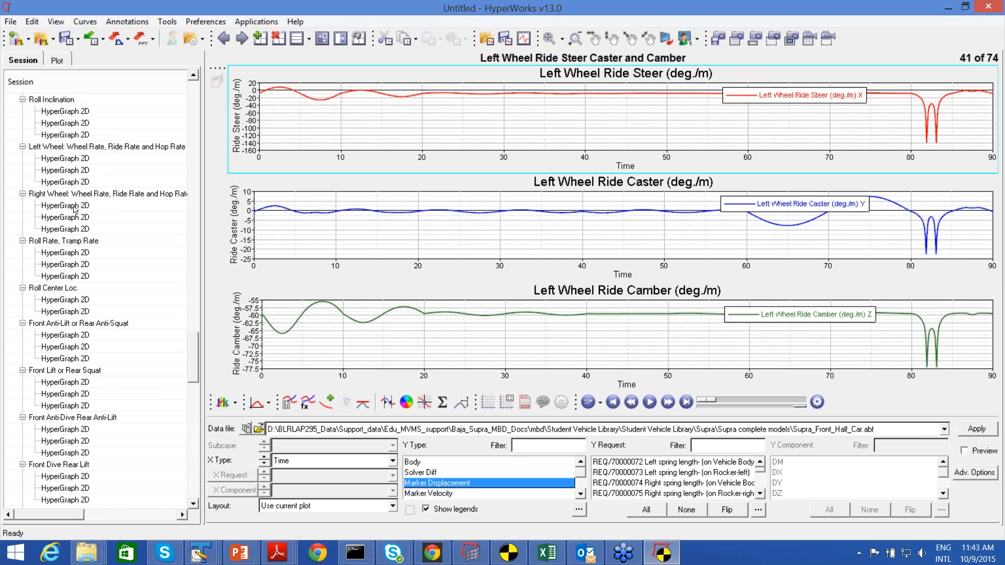
{"action": "scroll", "coordinate": [75, 210], "scroll_direction": "down", "scroll_amount": 6}
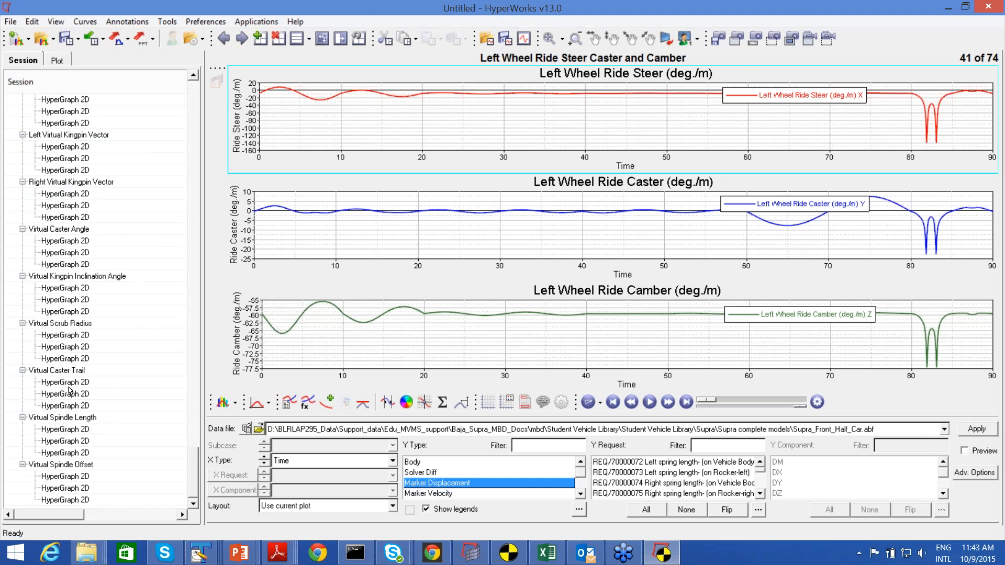
{"action": "left_click", "coordinate": [70, 465], "text": "shift"}
{"action": "right_click", "coordinate": [71, 466]}
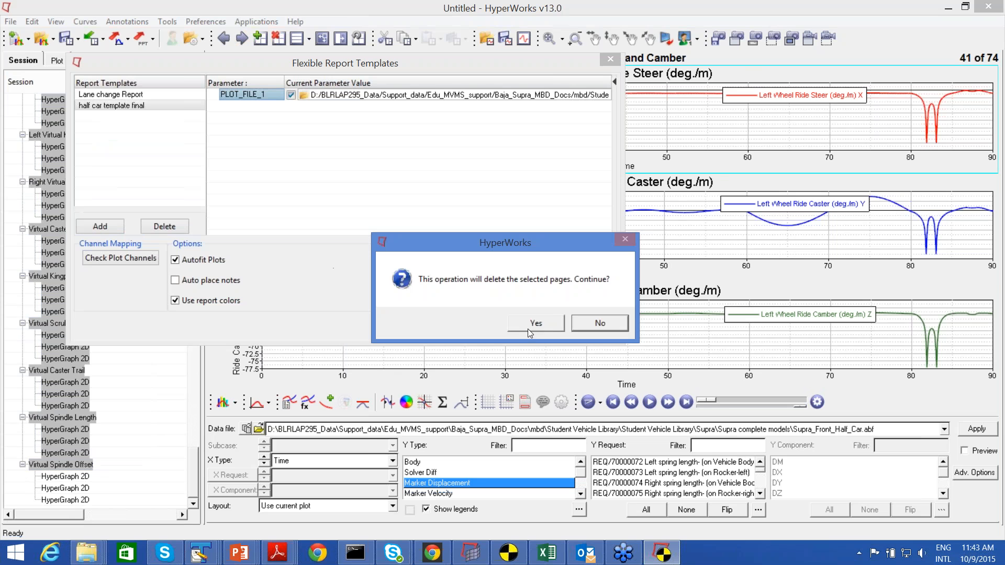
{"action": "left_click", "coordinate": [532, 322]}
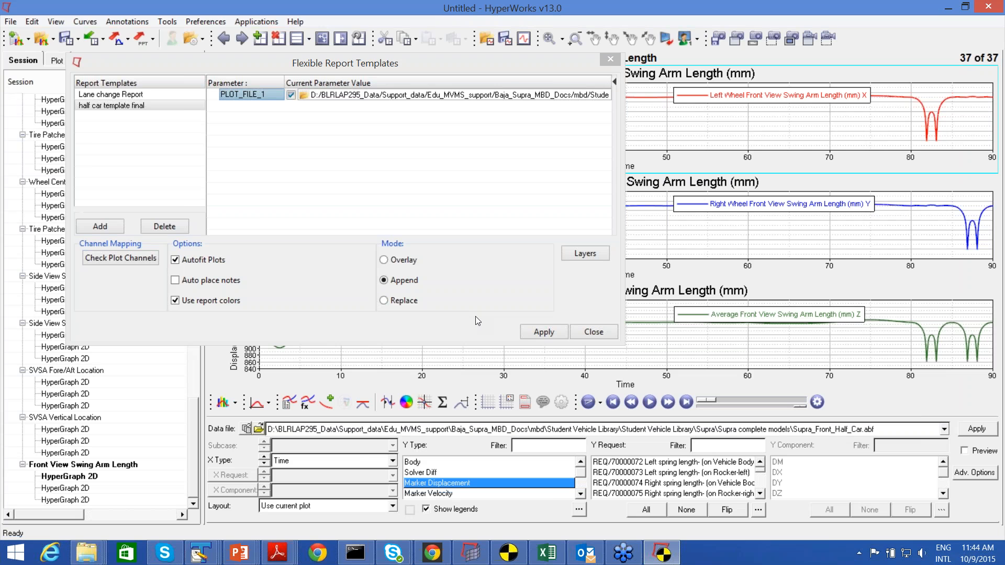
{"action": "left_click", "coordinate": [593, 331]}
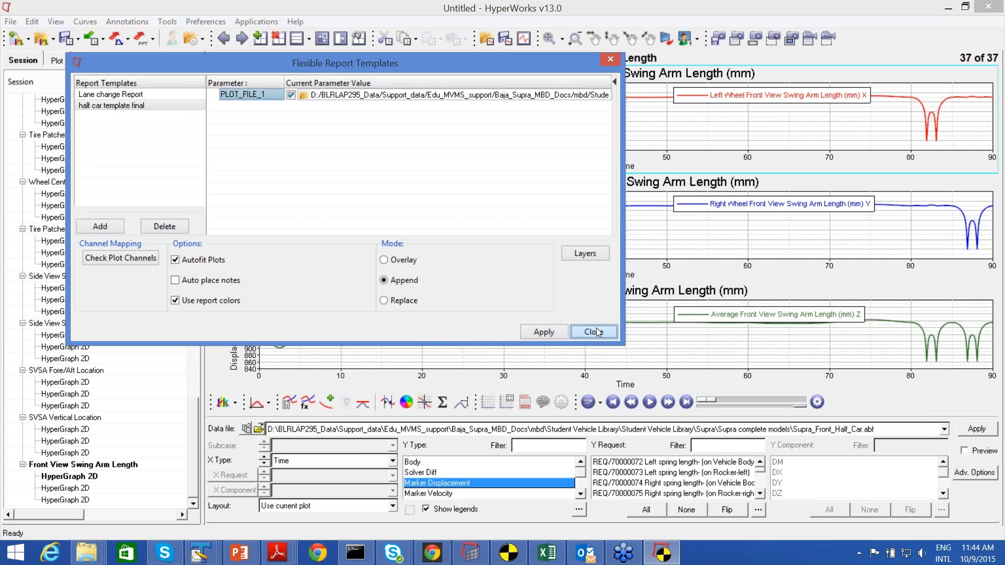
Delete all report pages from Steering Angle and Torque through Front View Swing Arm Length from the session.
{"action": "left_click", "coordinate": [60, 467]}
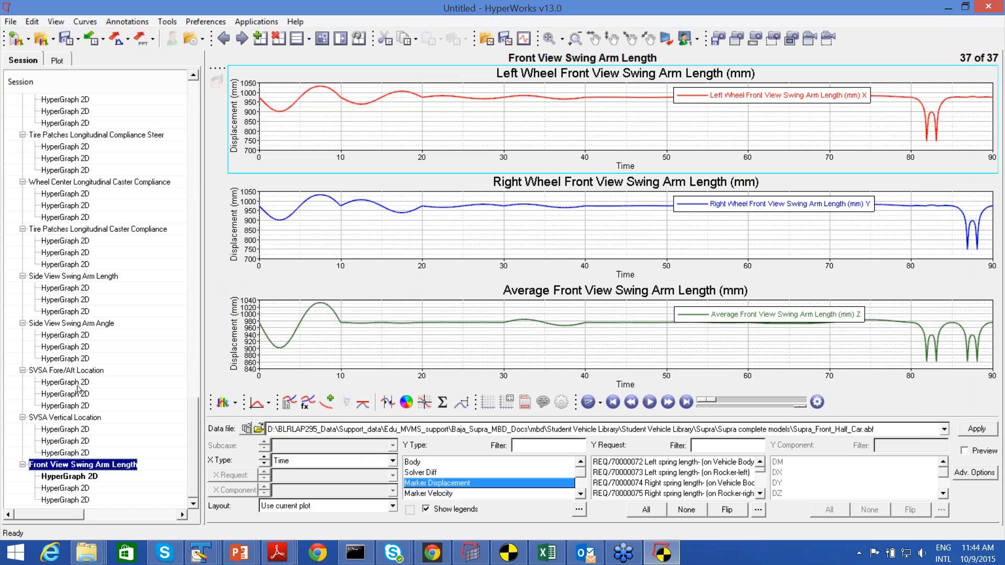
{"action": "scroll", "coordinate": [80, 388], "scroll_direction": "up", "scroll_amount": 5}
{"action": "scroll", "coordinate": [83, 345], "scroll_direction": "up", "scroll_amount": 10}
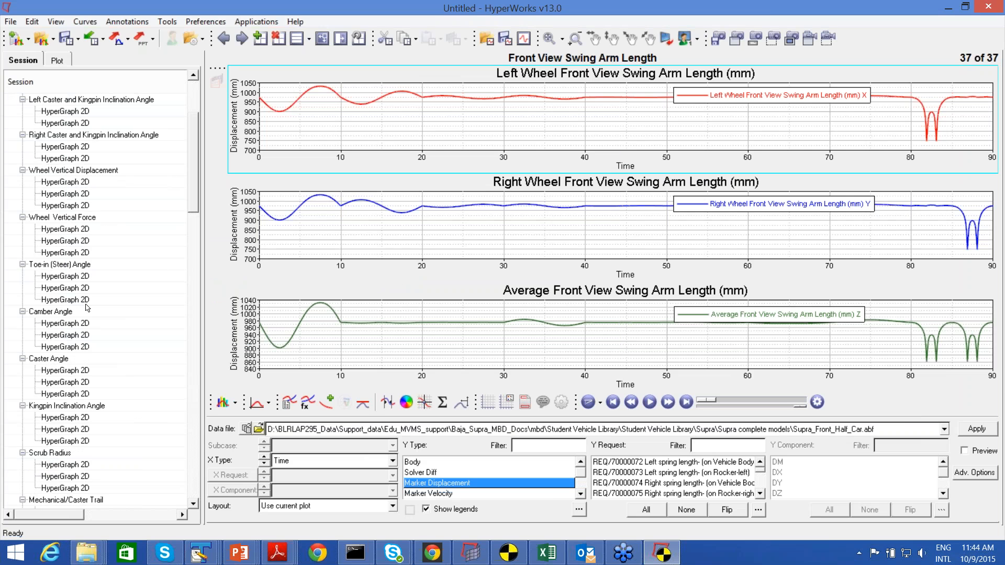
{"action": "scroll", "coordinate": [87, 308], "scroll_direction": "up", "scroll_amount": 4}
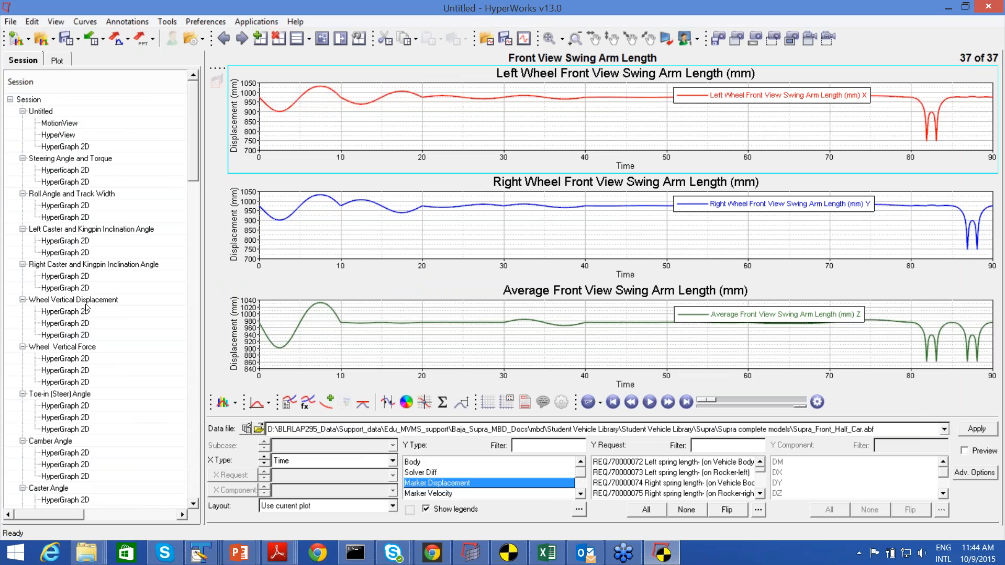
{"action": "left_click", "coordinate": [68, 161], "text": "shift"}
{"action": "key", "text": "Delete"}
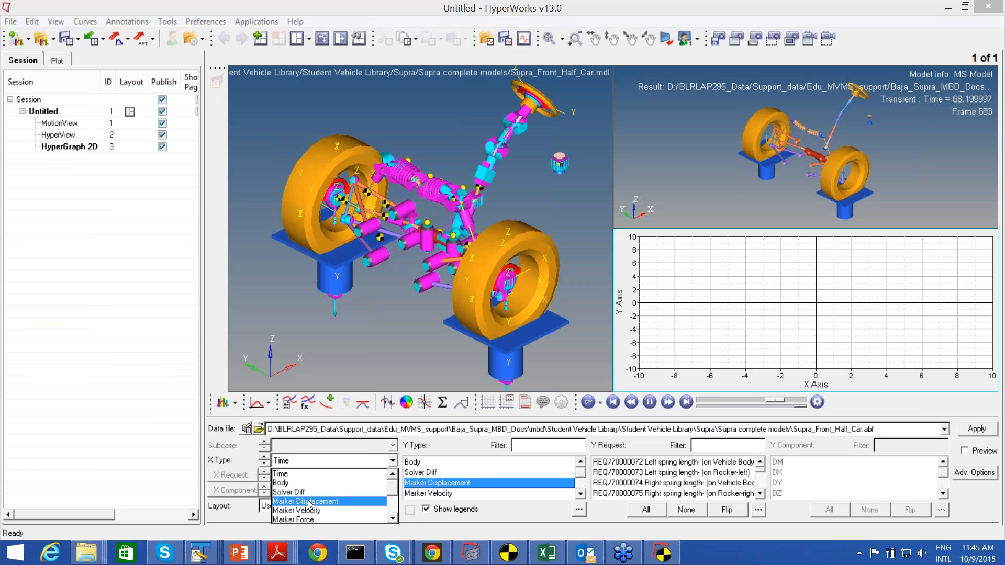
Set the plot's X data to Marker Displacement with request REQ/71000013 Wheel Center Height - Left (on Wheel-left).
{"action": "left_click", "coordinate": [319, 501]}
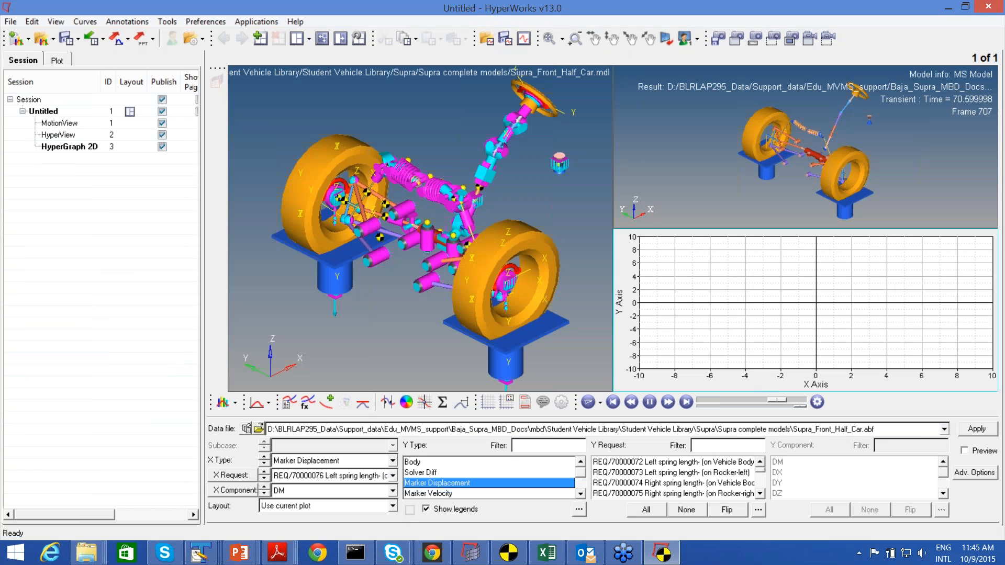
{"action": "left_click", "coordinate": [385, 476]}
{"action": "scroll", "coordinate": [400, 504], "scroll_direction": "down", "scroll_amount": 2}
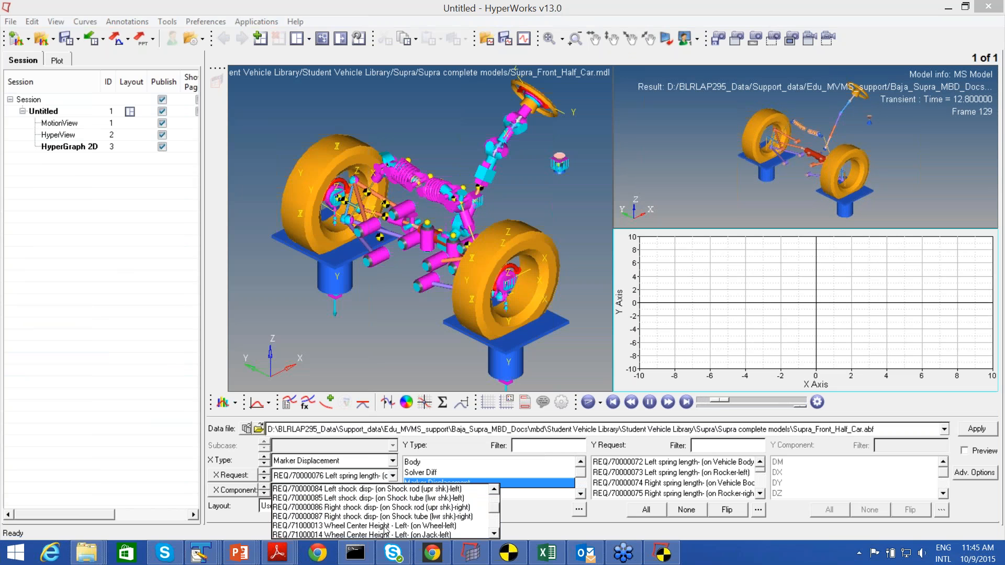
{"action": "left_click", "coordinate": [387, 526]}
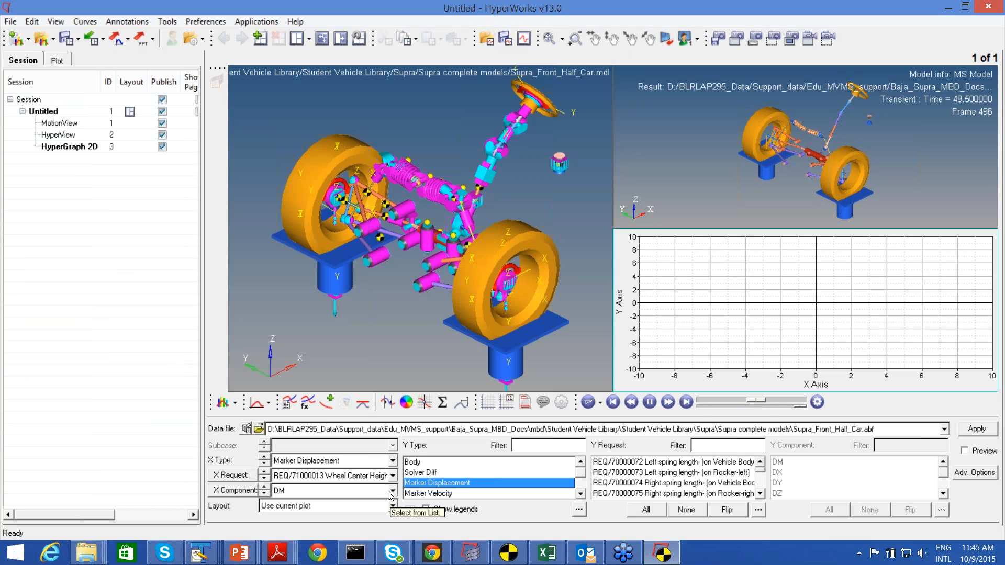
Set the plot's Y data to Marker Force with request REQ/71000017 Left Vertical Force (on Wheel-left).
{"action": "left_click", "coordinate": [581, 495]}
{"action": "left_click", "coordinate": [581, 494]}
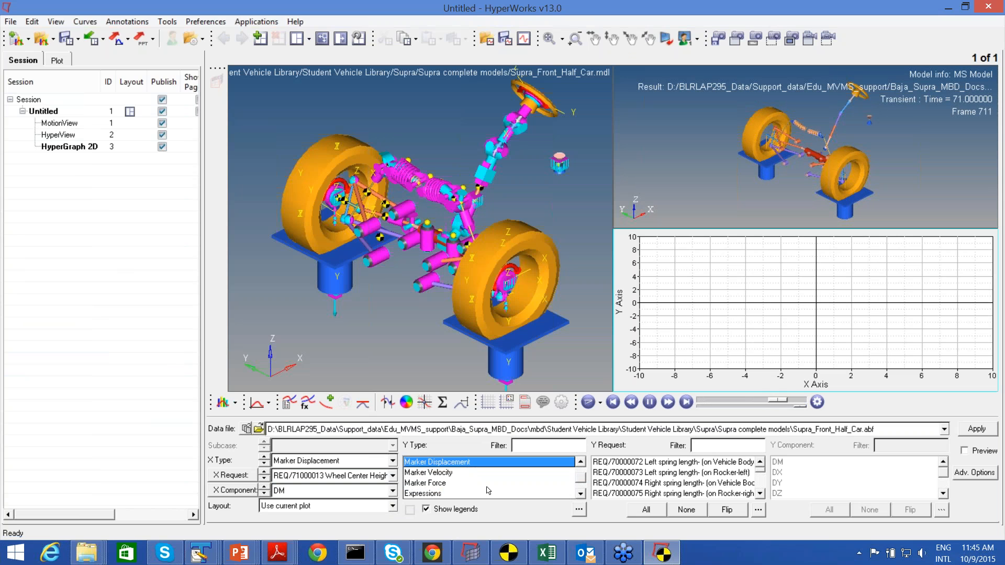
{"action": "left_click", "coordinate": [438, 486]}
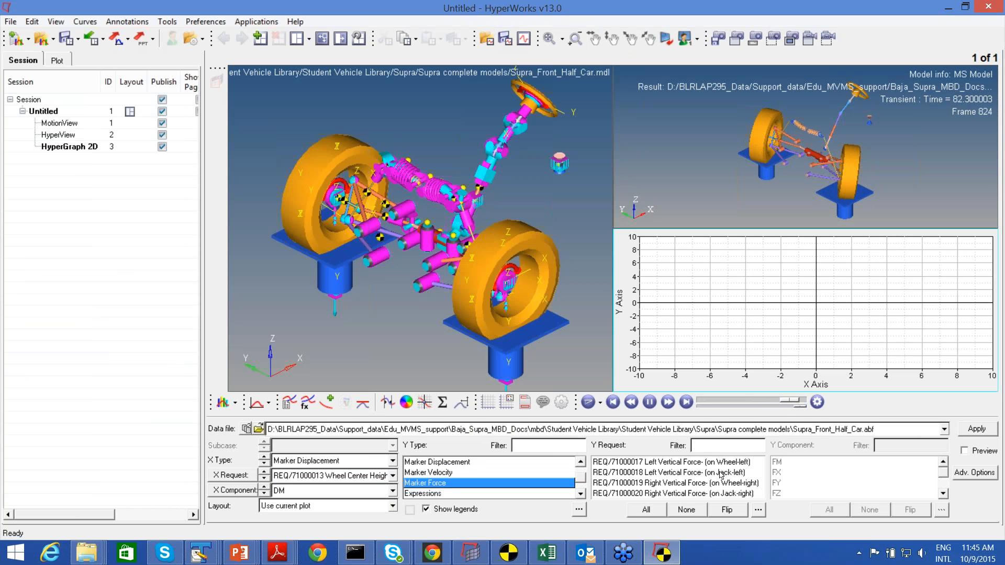
{"action": "left_click", "coordinate": [758, 509]}
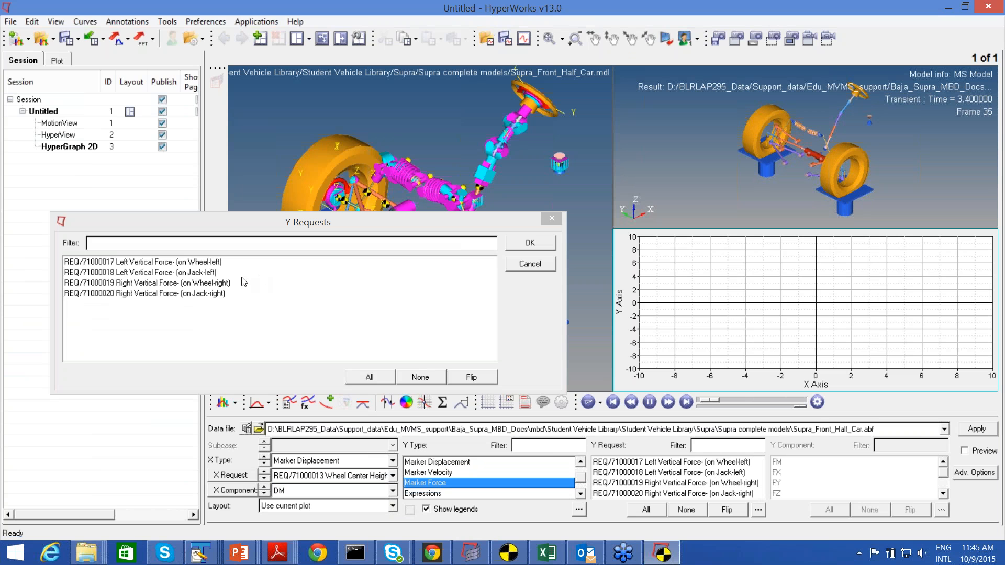
{"action": "left_click", "coordinate": [183, 263]}
{"action": "left_click", "coordinate": [530, 242]}
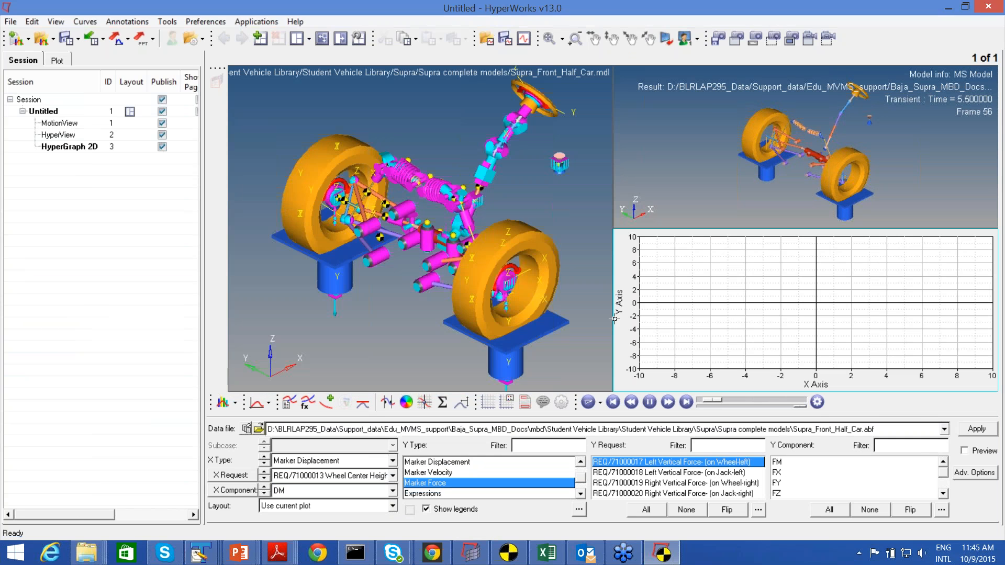
{"action": "left_click", "coordinate": [785, 462]}
{"action": "left_click", "coordinate": [964, 451]}
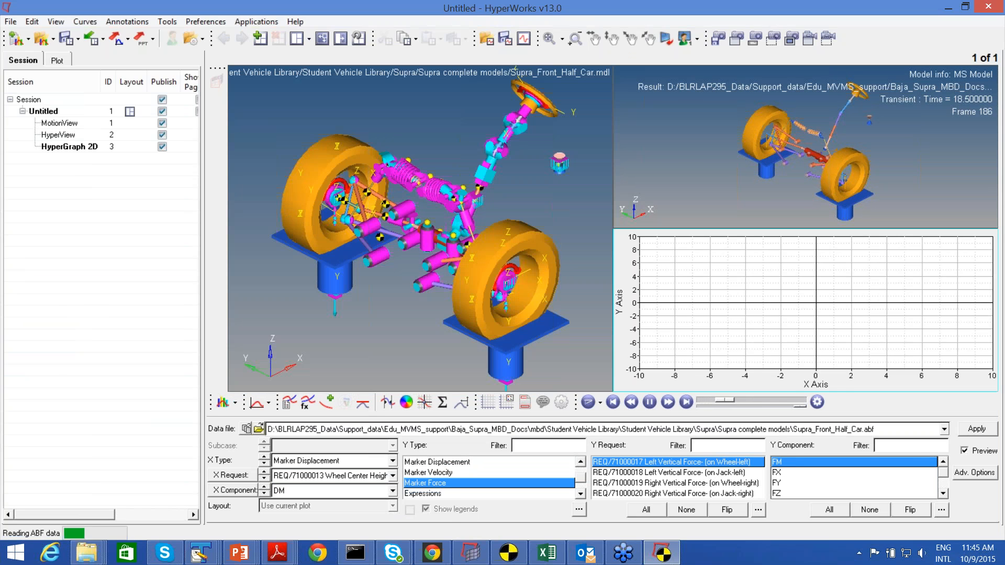
{"action": "left_click", "coordinate": [966, 451]}
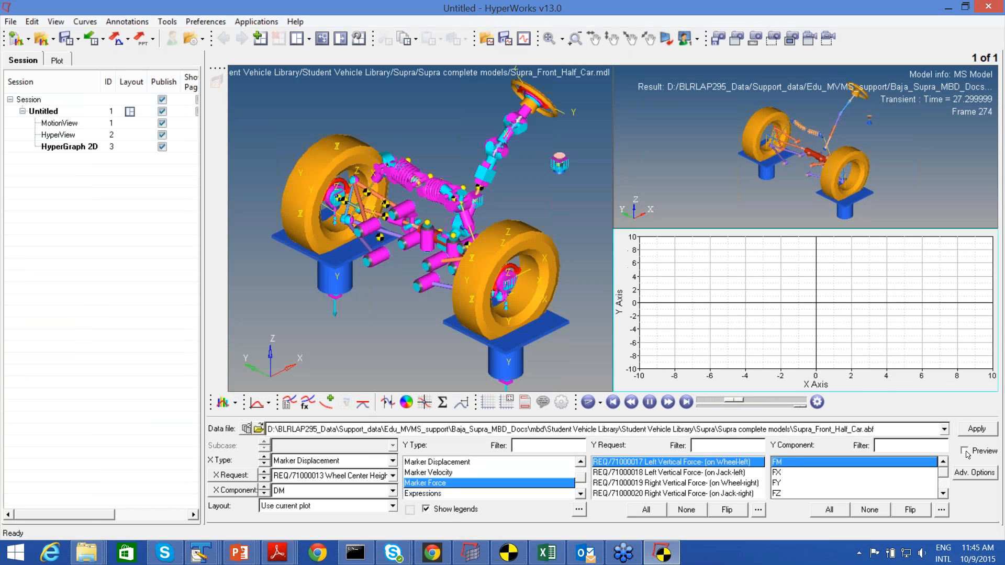
Choose DZ as the X component and FZ as the Y component, preview the curve, and turn the preview off.
{"action": "left_click", "coordinate": [392, 491]}
{"action": "left_click", "coordinate": [287, 460]}
{"action": "left_click", "coordinate": [792, 493]}
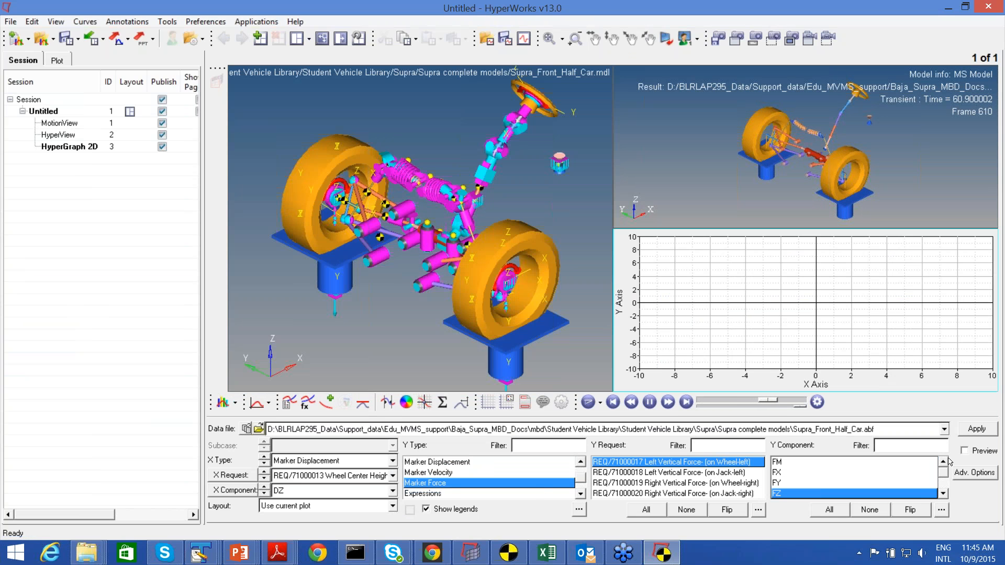
{"action": "left_click", "coordinate": [979, 450]}
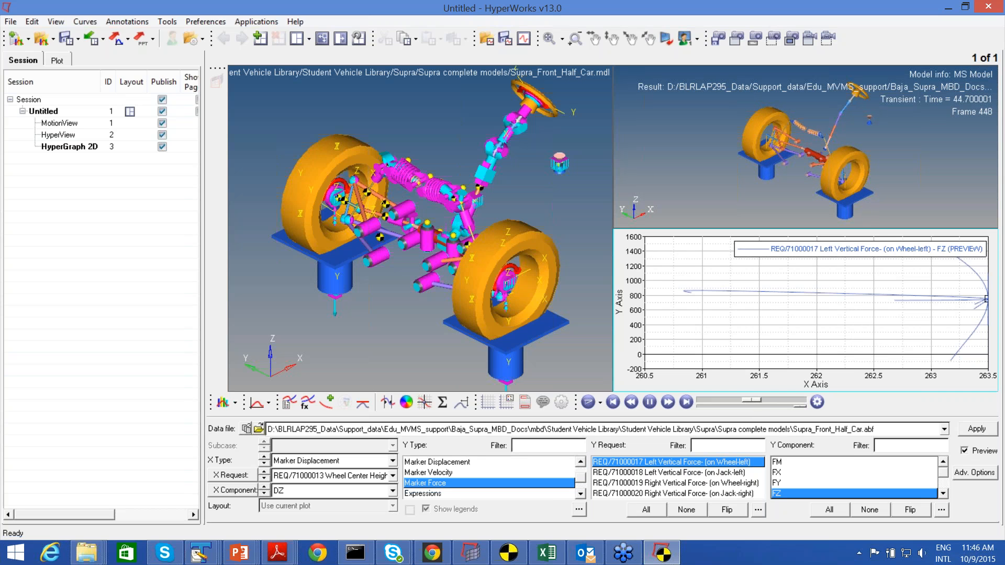
{"action": "left_click", "coordinate": [965, 450]}
{"action": "left_click", "coordinate": [964, 451]}
{"action": "left_click", "coordinate": [965, 450]}
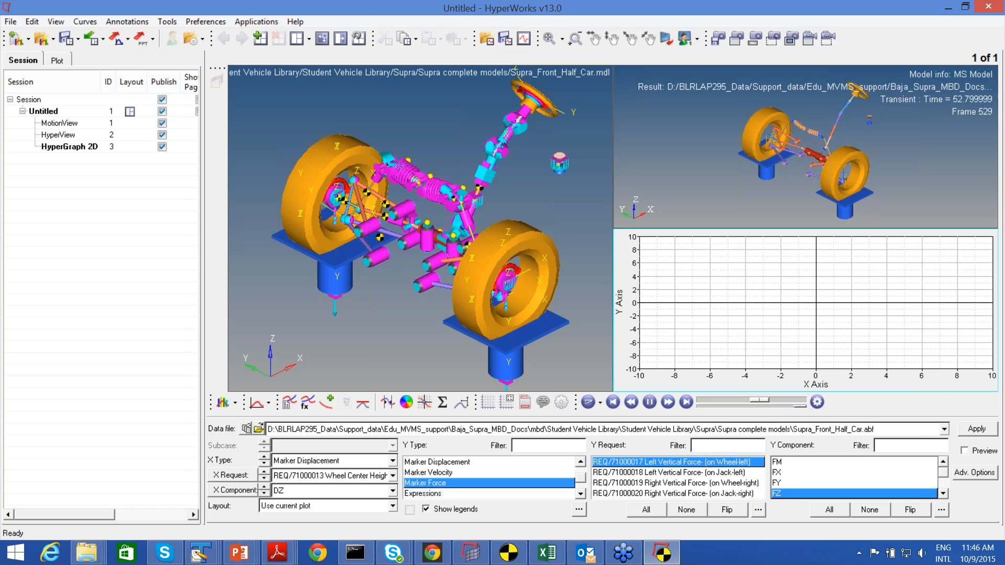
Switch the Y type to Expressions and look over the suspension requests it offers.
{"action": "left_click", "coordinate": [436, 493]}
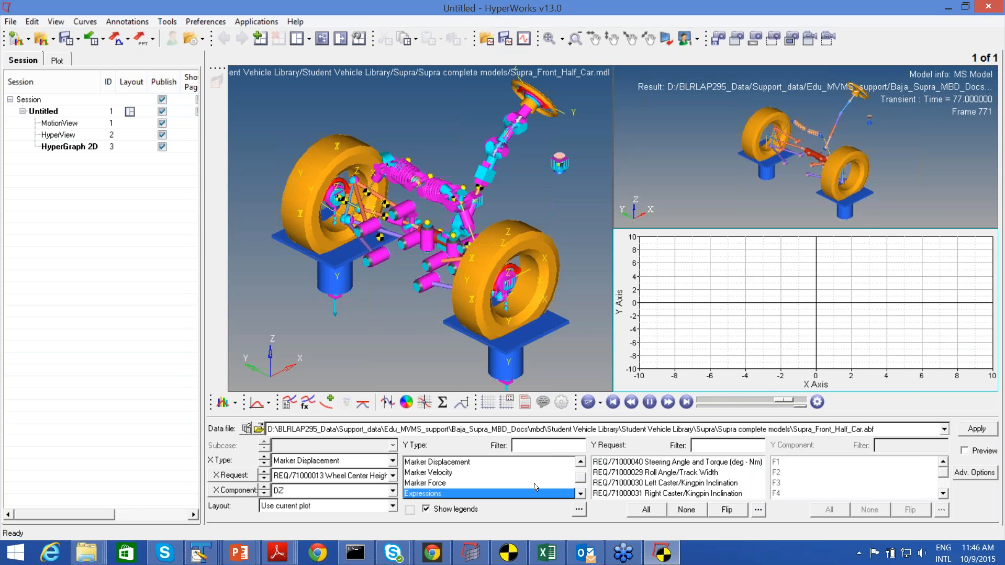
{"action": "scroll", "coordinate": [535, 487], "scroll_direction": "down", "scroll_amount": 1}
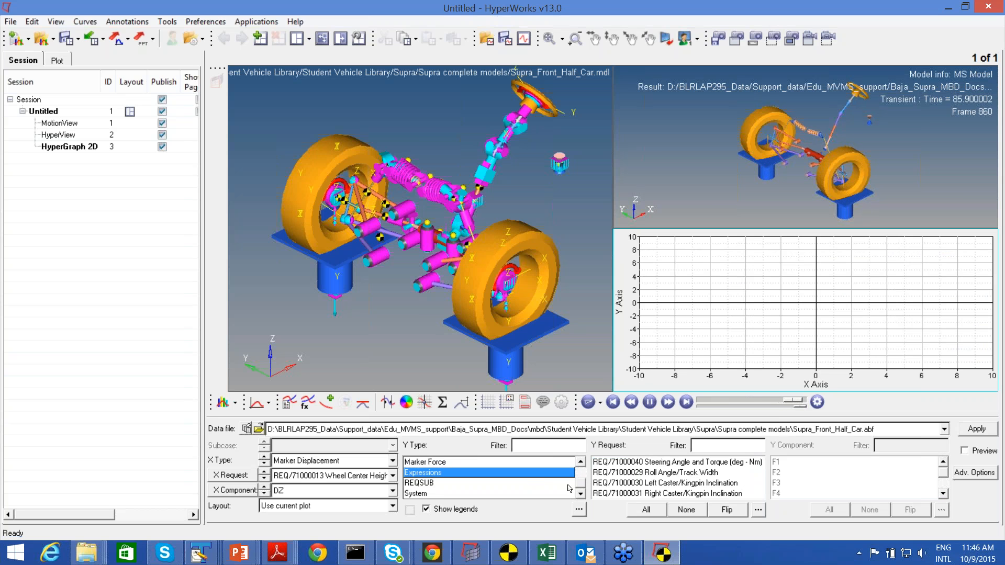
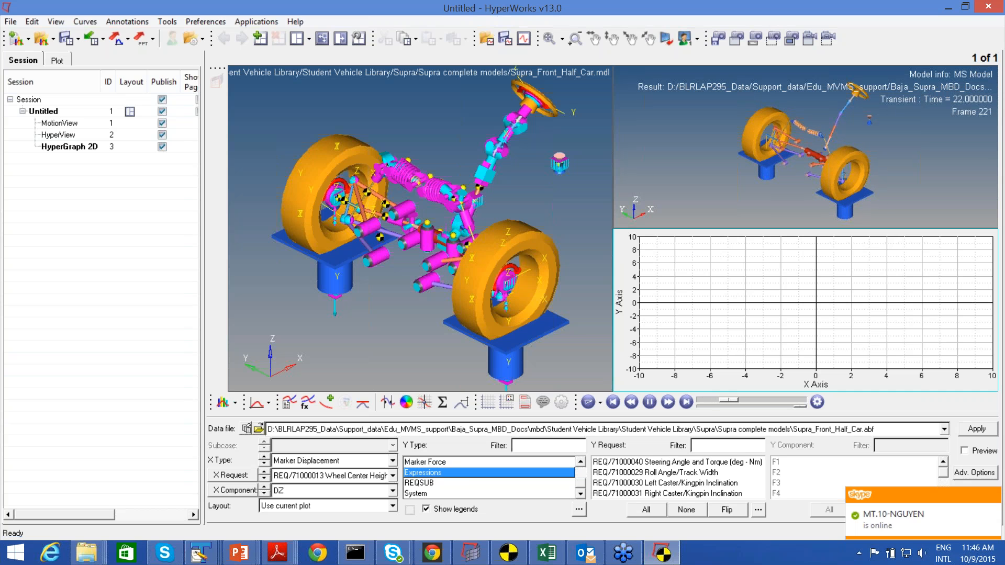
Activate the MotionView model window and show the model's project tree.
{"action": "left_click", "coordinate": [577, 361]}
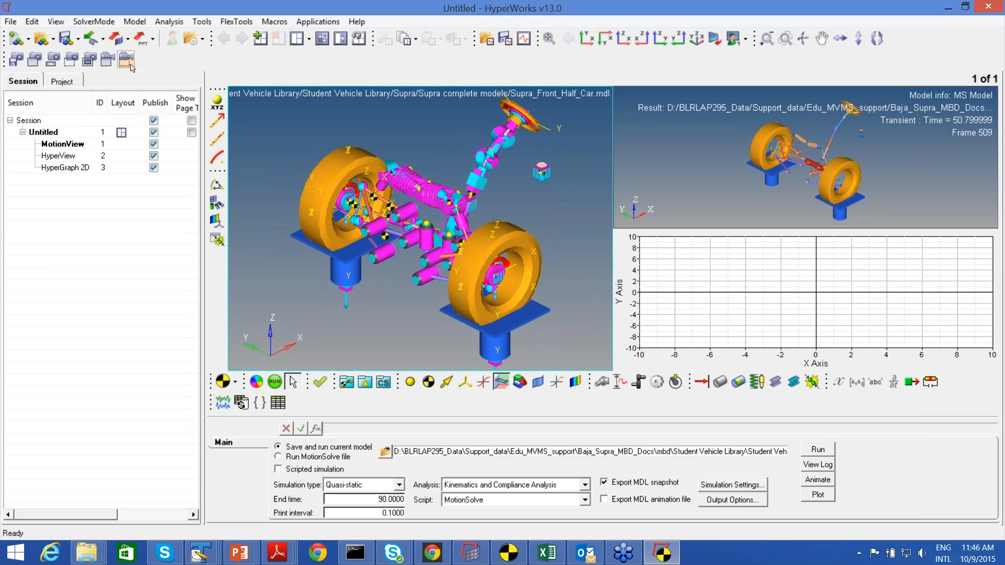
{"action": "left_click", "coordinate": [67, 84]}
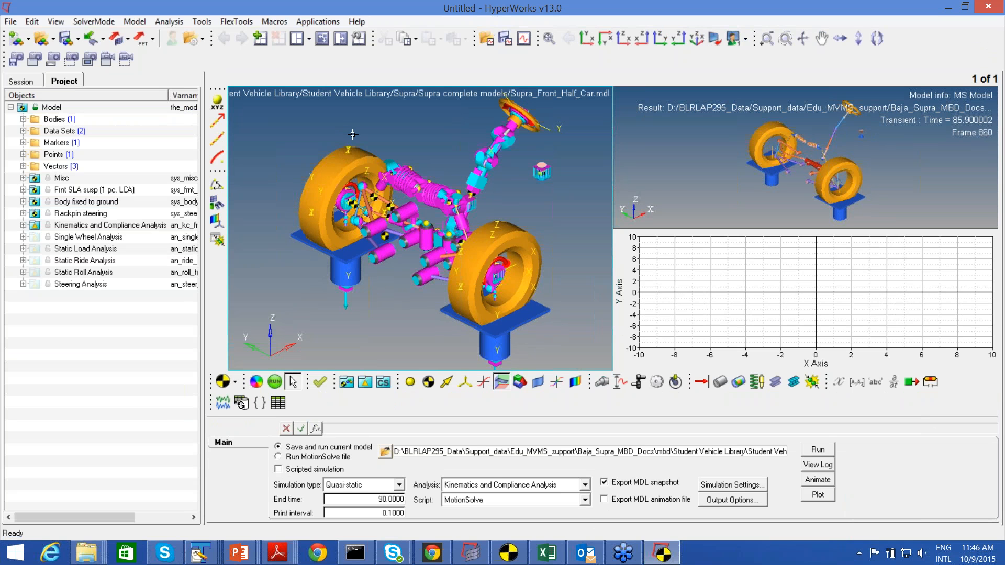
{"action": "left_click", "coordinate": [667, 181]}
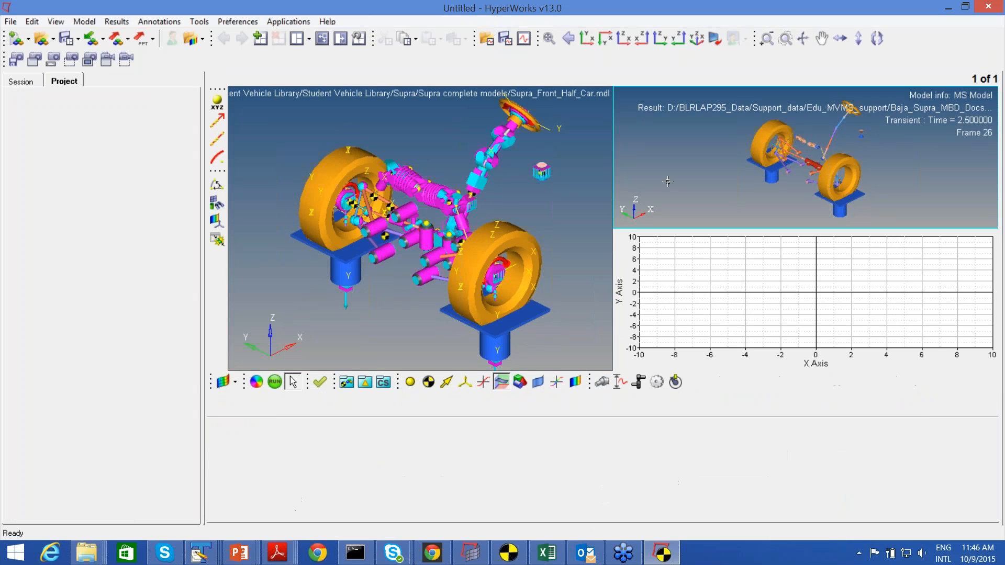
{"action": "left_click", "coordinate": [746, 402]}
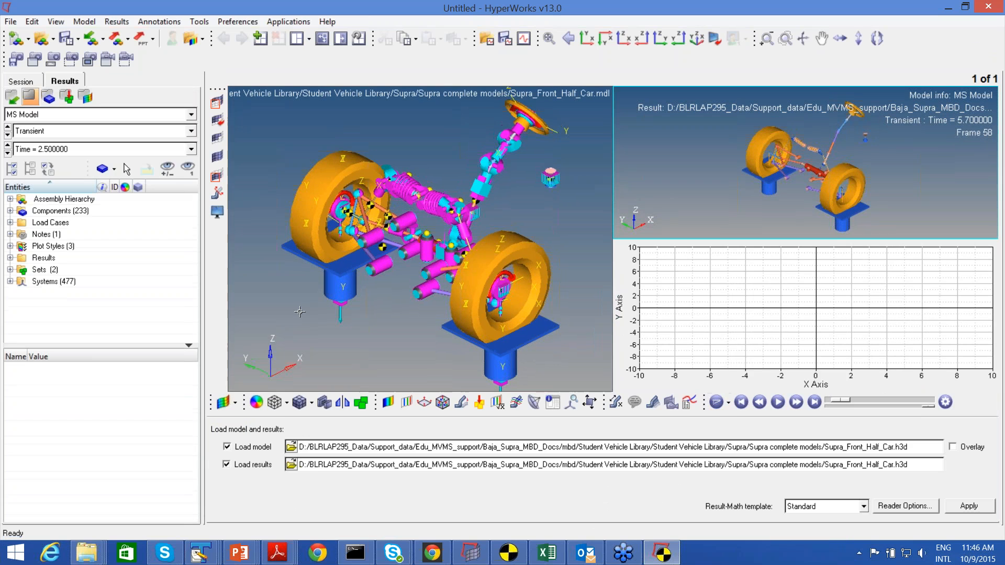
{"action": "left_click", "coordinate": [300, 153]}
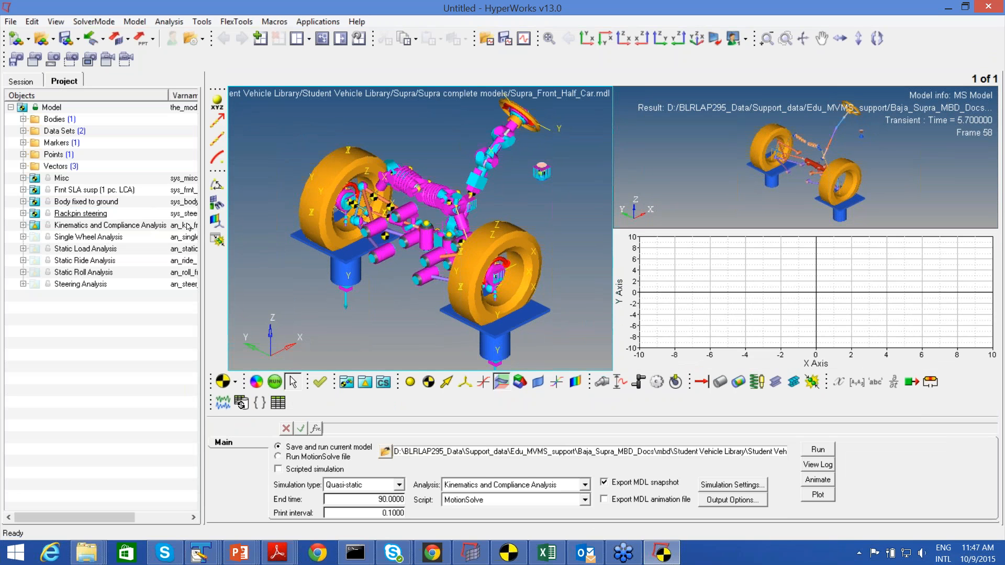
Deactivate the Frnt SLA susp (1 pc. LCA) system in the half-car model.
{"action": "left_click", "coordinate": [84, 191]}
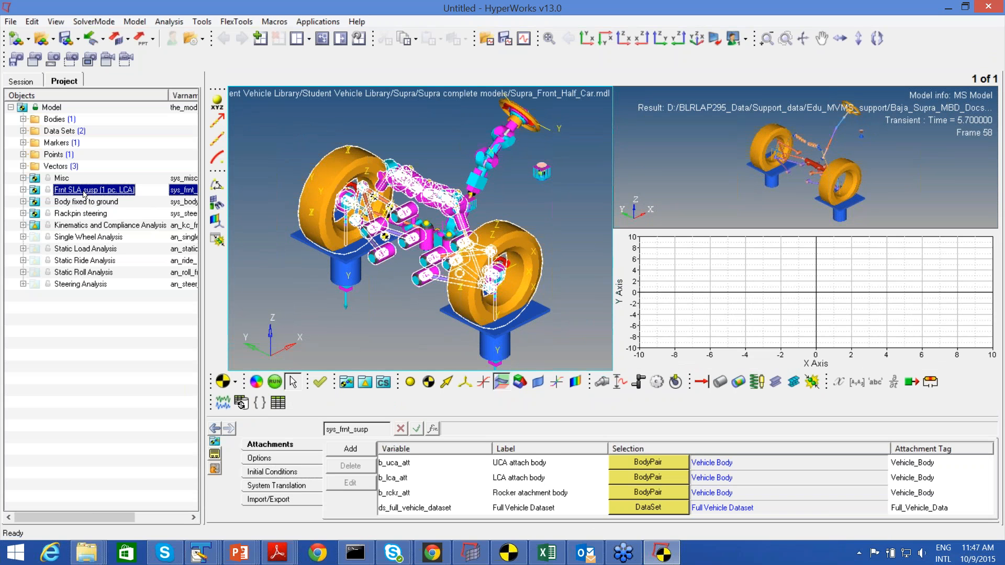
{"action": "right_click", "coordinate": [83, 191]}
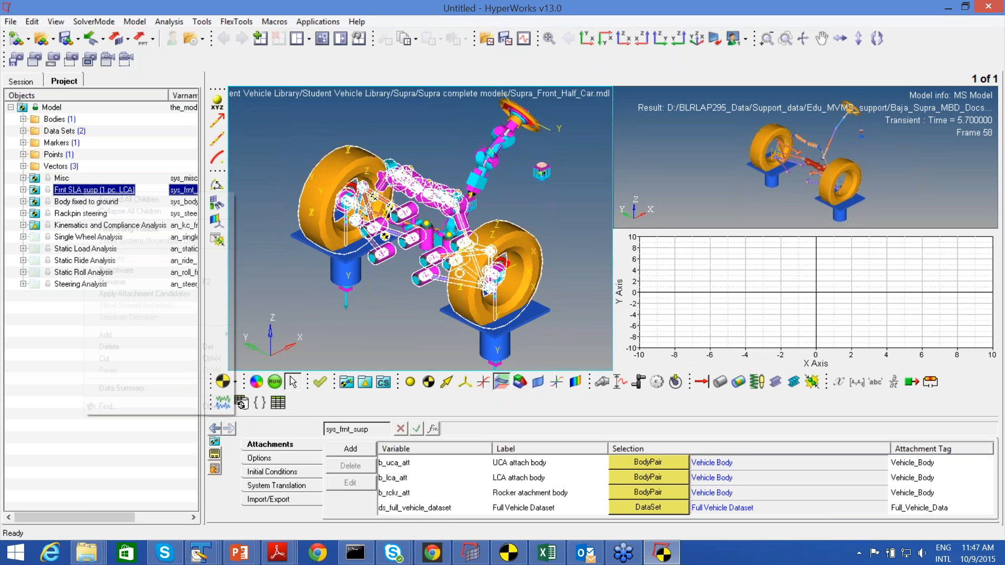
{"action": "left_click", "coordinate": [95, 210]}
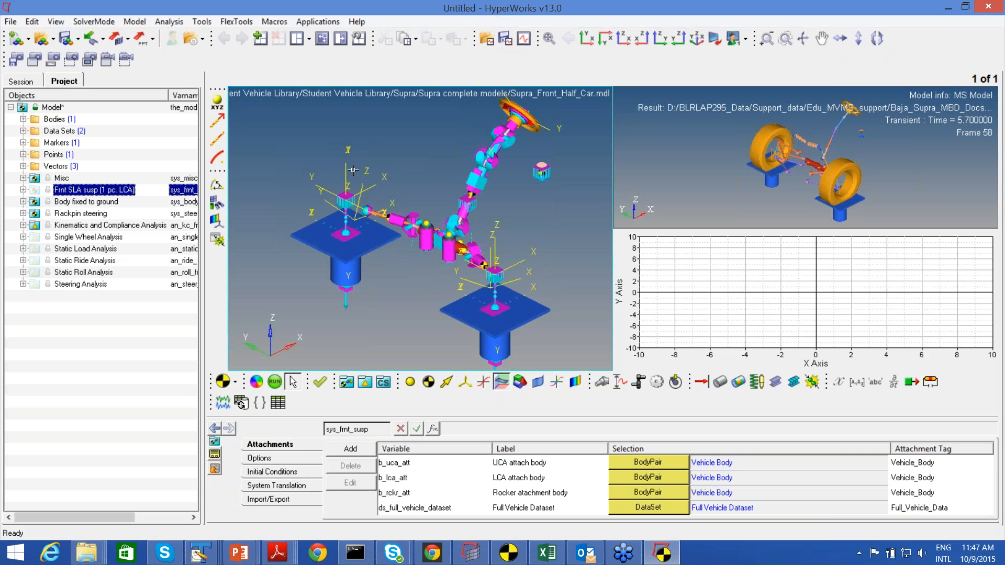
Choose Supra_Front_SLA_Push-Rod_Suspension.mdl from the Supra components for customization library as the definition file to import into the top-level model.
{"action": "left_click", "coordinate": [52, 108]}
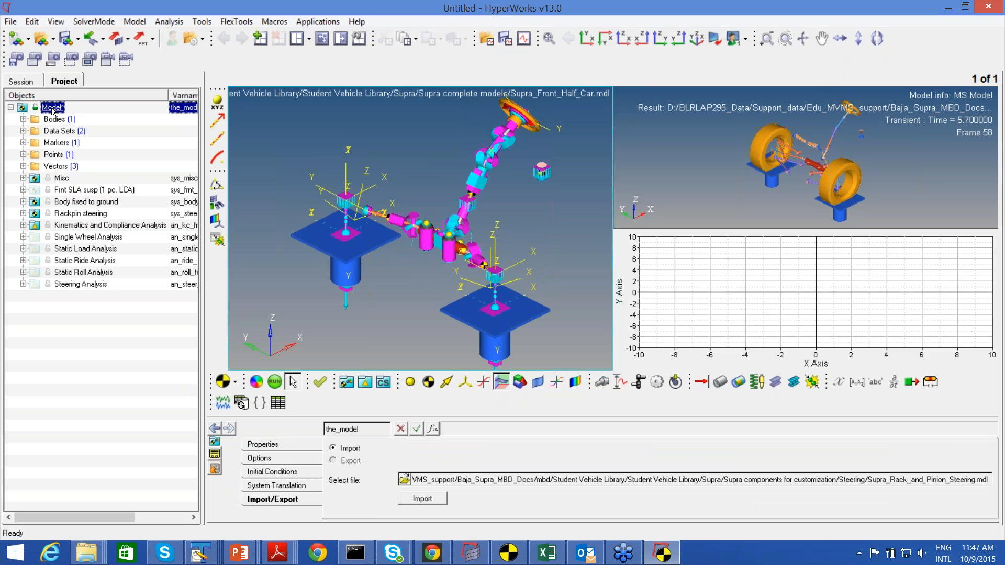
{"action": "left_click", "coordinate": [289, 499]}
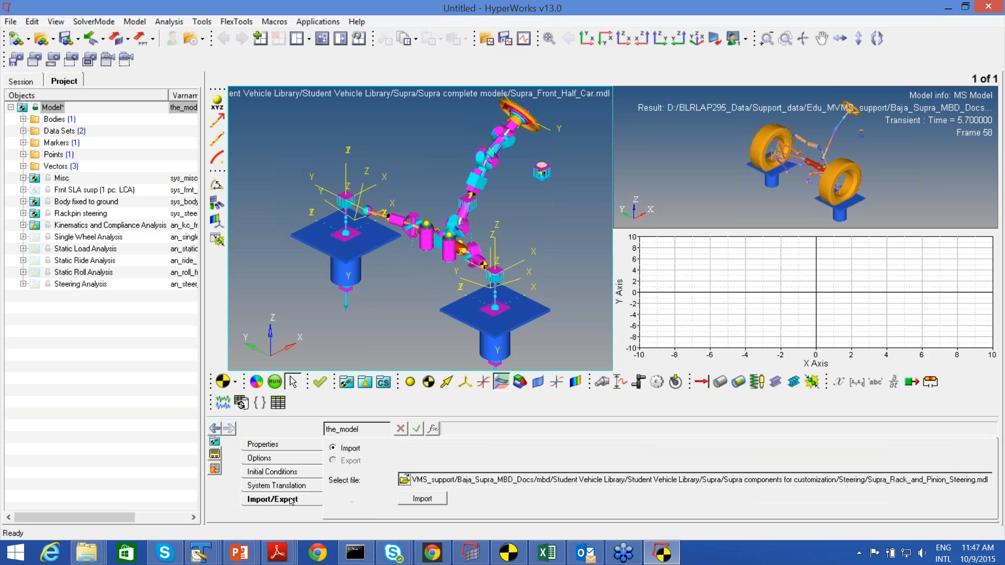
{"action": "left_click", "coordinate": [404, 479]}
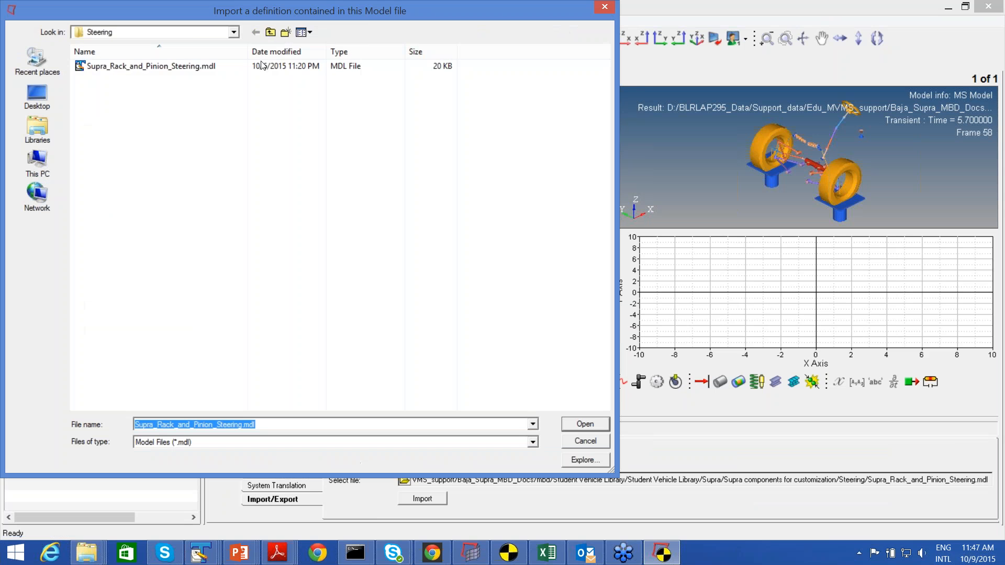
{"action": "left_click", "coordinate": [270, 33]}
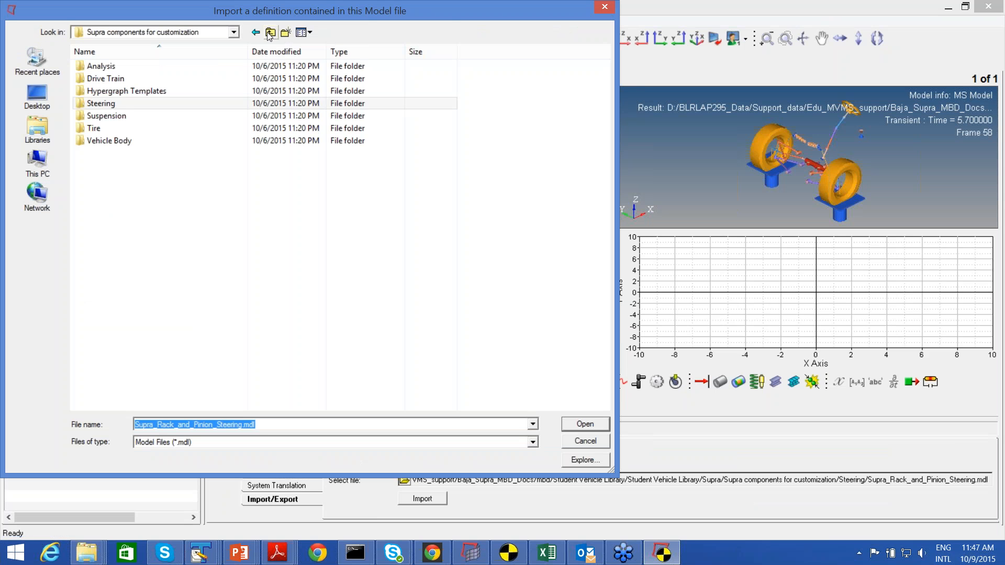
{"action": "left_click", "coordinate": [270, 32]}
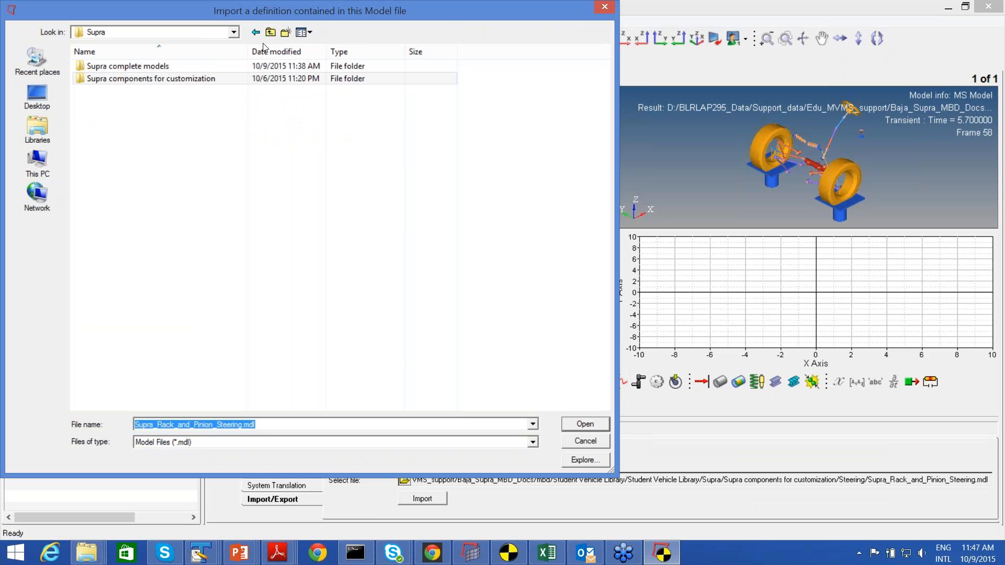
{"action": "double_click", "coordinate": [170, 79]}
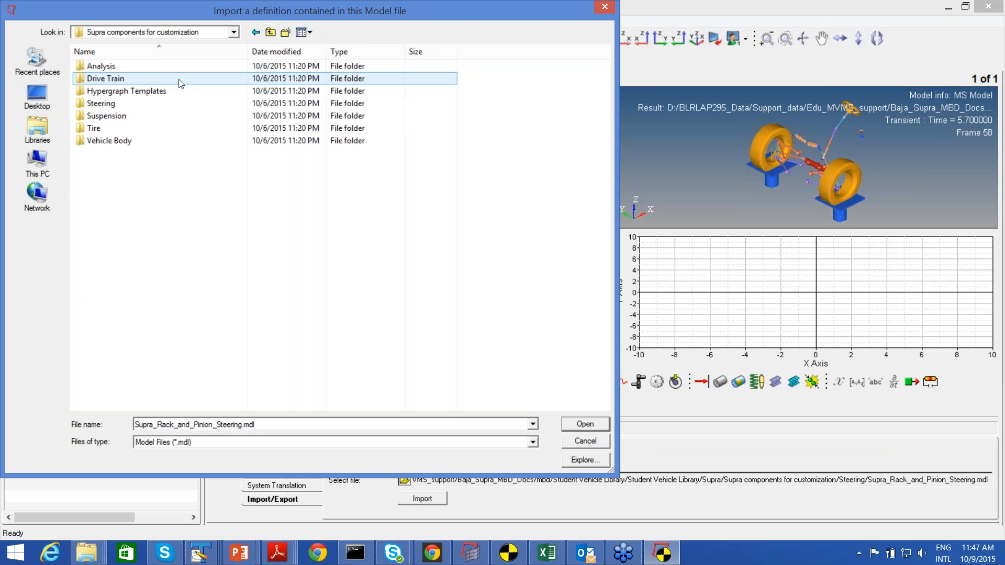
{"action": "double_click", "coordinate": [157, 115]}
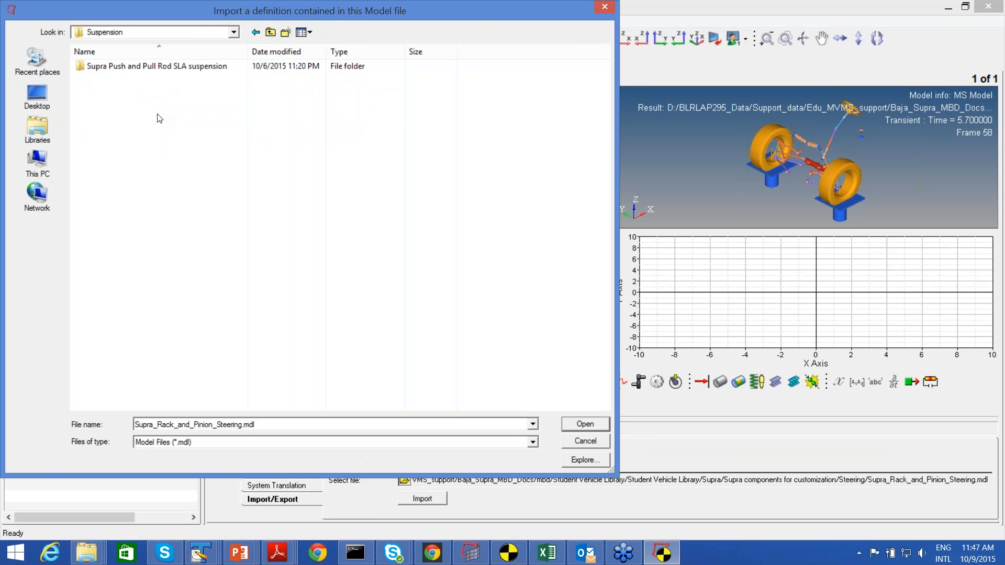
{"action": "double_click", "coordinate": [156, 67]}
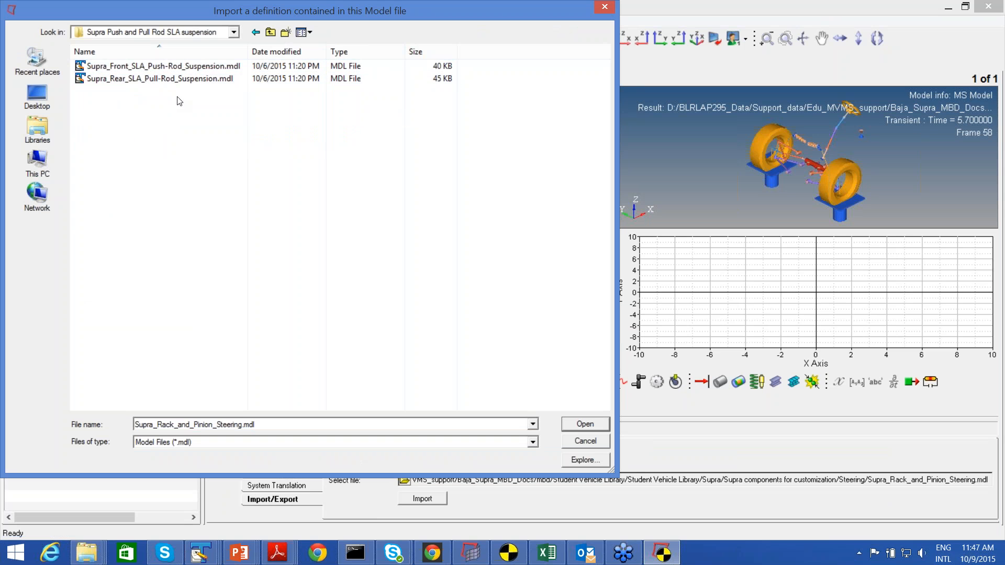
{"action": "double_click", "coordinate": [189, 66]}
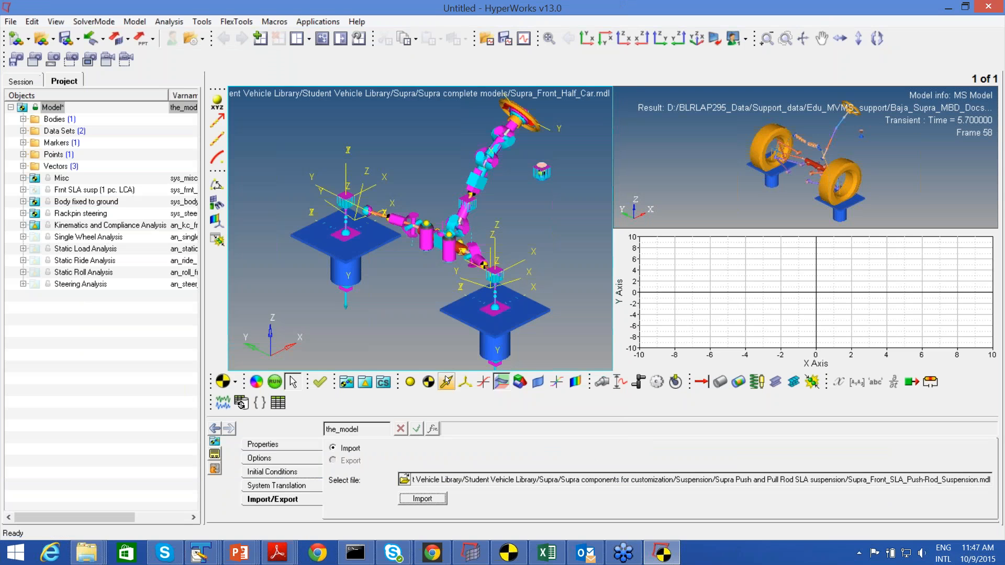
Import the sysdef_sla_frnt system with label Frnt SLA susp (1 pc. LCA)1 and variable sys_frnt_susp1, and clear the message log.
{"action": "left_click", "coordinate": [422, 498]}
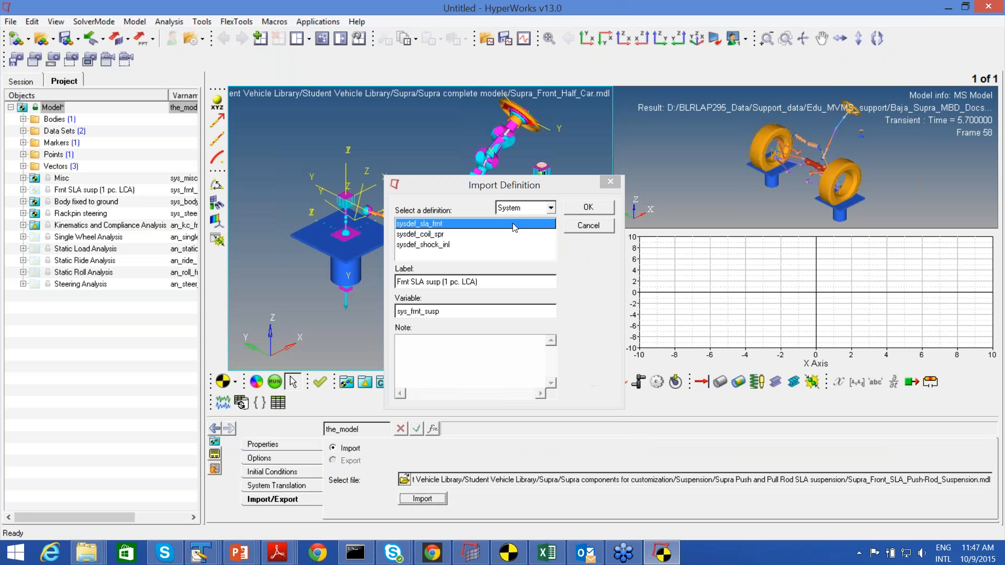
{"action": "left_click", "coordinate": [589, 209]}
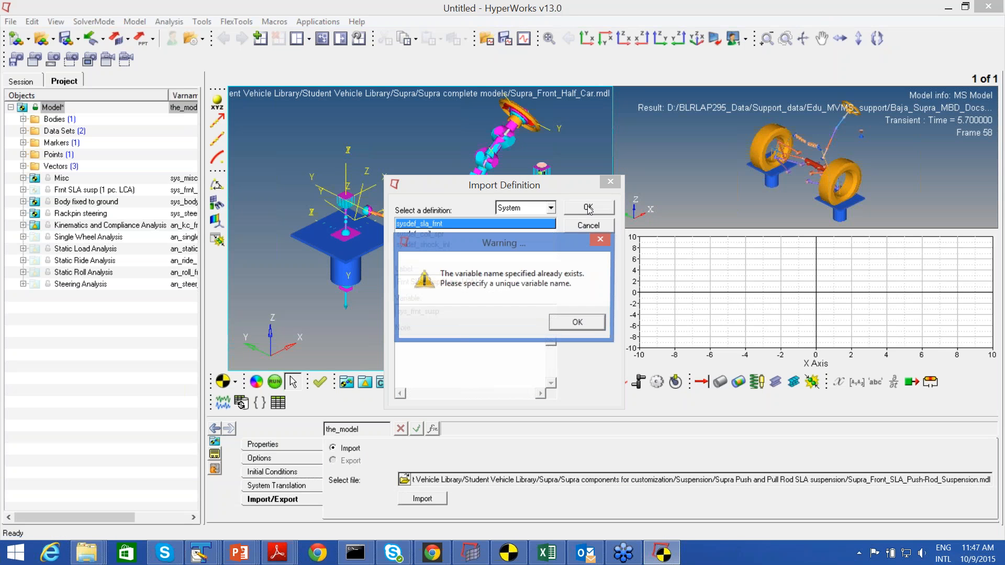
{"action": "left_click", "coordinate": [579, 321]}
{"action": "left_click", "coordinate": [504, 284]}
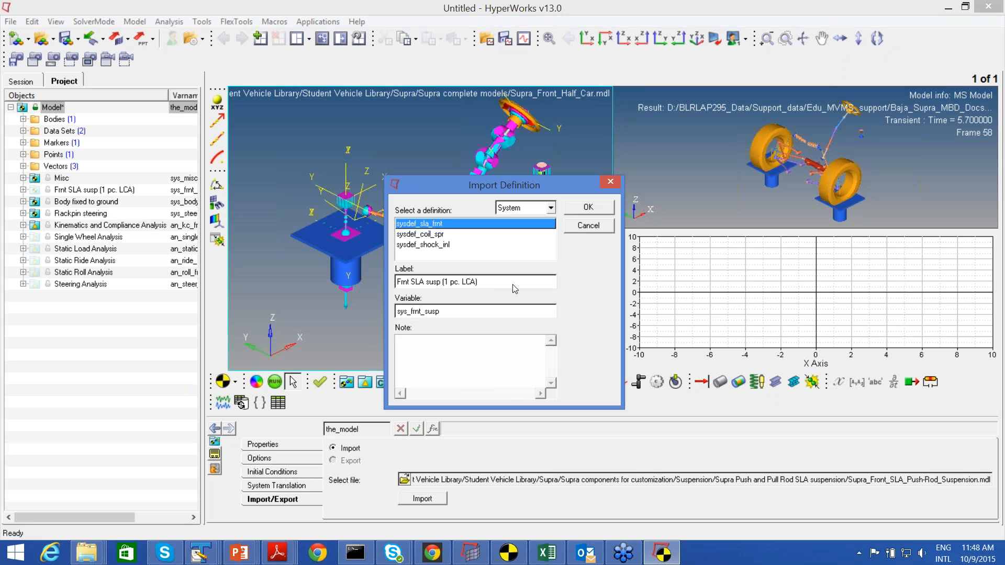
{"action": "left_click", "coordinate": [493, 313]}
{"action": "type", "text": "1"}
{"action": "left_click", "coordinate": [589, 208]}
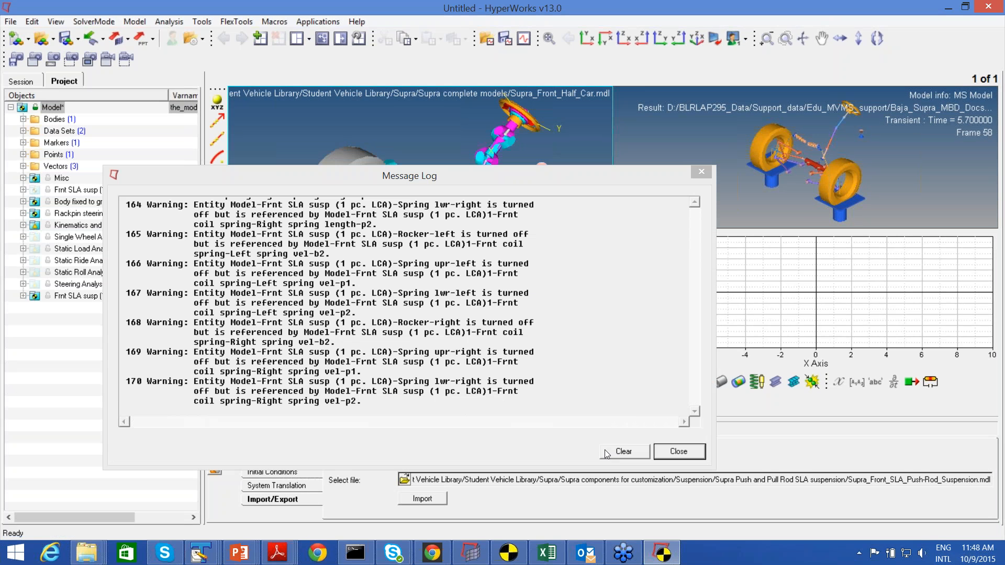
{"action": "left_click", "coordinate": [617, 454]}
{"action": "left_click", "coordinate": [616, 453]}
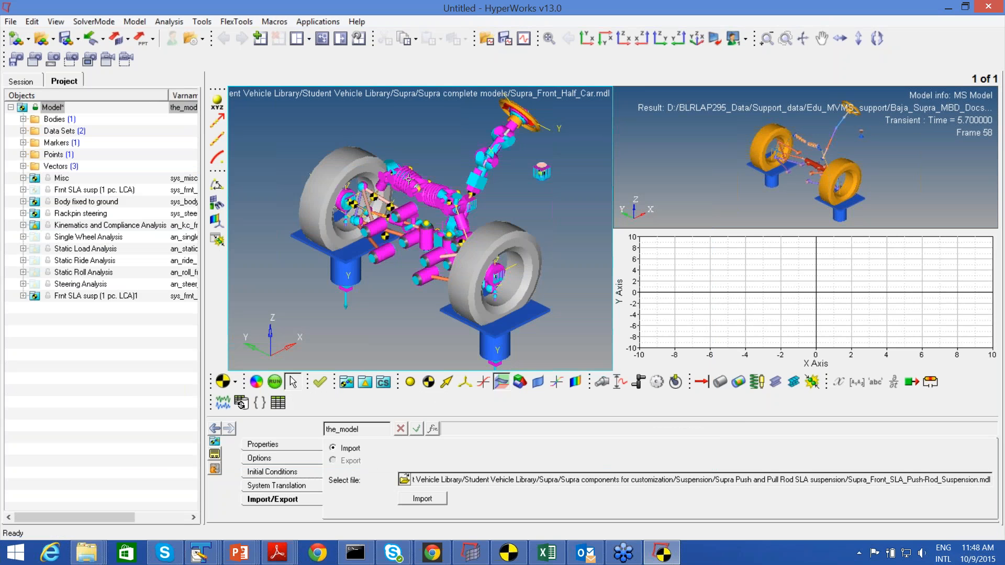
Review the attachments of the imported front suspension system and bring up the simulation run settings.
{"action": "left_click", "coordinate": [94, 295]}
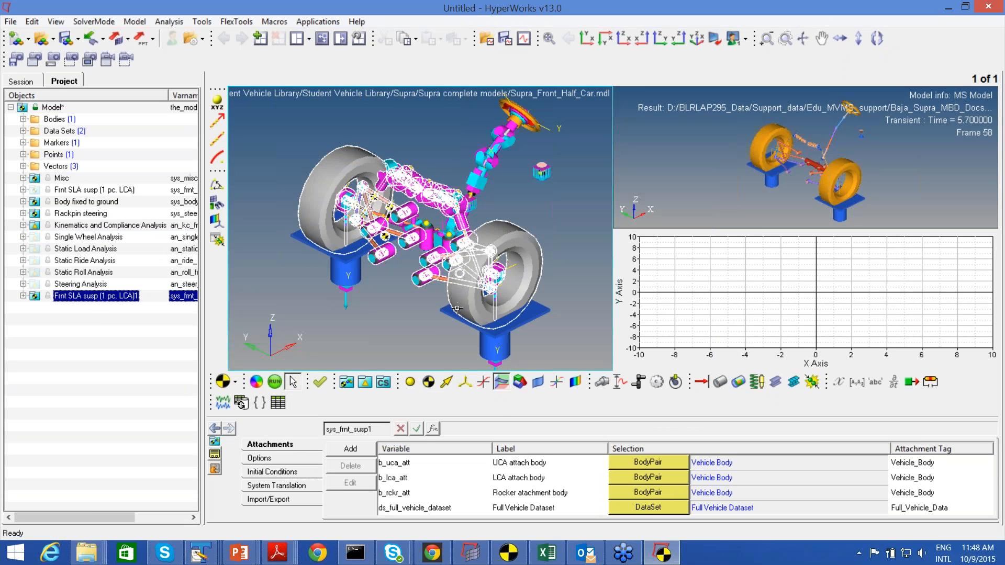
{"action": "left_click", "coordinate": [413, 313]}
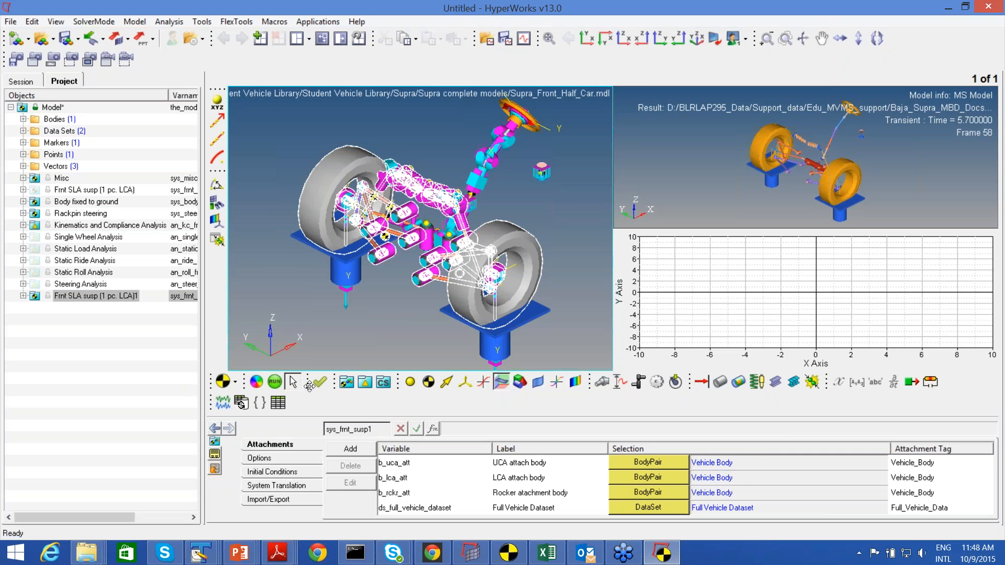
{"action": "left_click", "coordinate": [274, 383]}
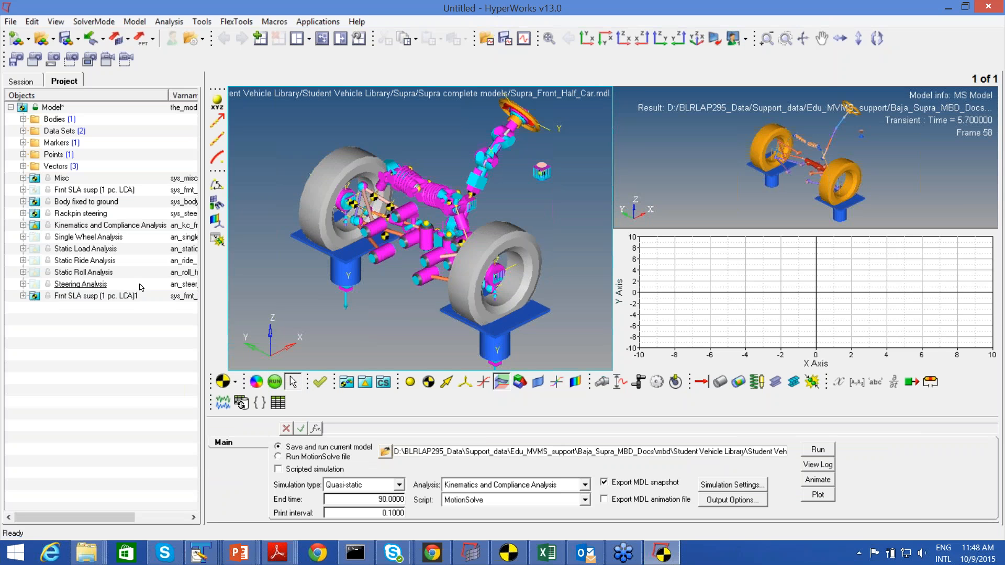
Deactivate the imported Frnt SLA susp (1 pc. LCA)1 system and reactivate the original Frnt SLA susp (1 pc. LCA).
{"action": "right_click", "coordinate": [85, 296]}
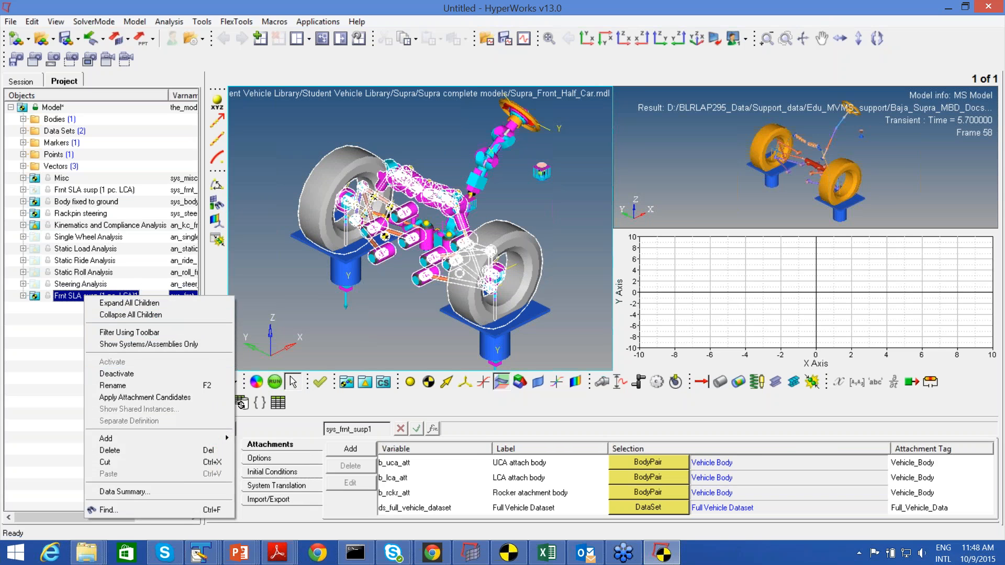
{"action": "key", "text": "Escape"}
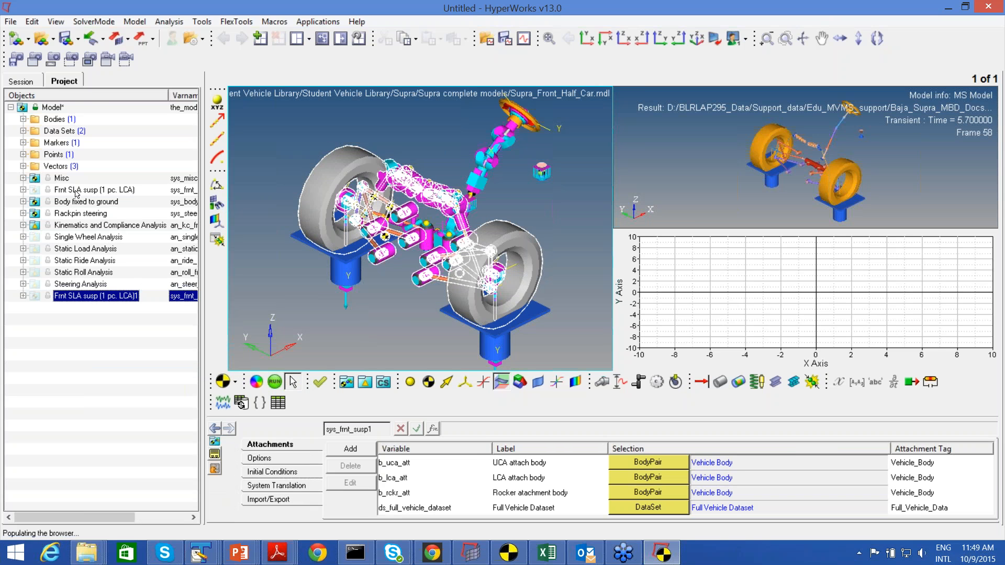
{"action": "right_click", "coordinate": [77, 191]}
{"action": "left_click", "coordinate": [209, 255]}
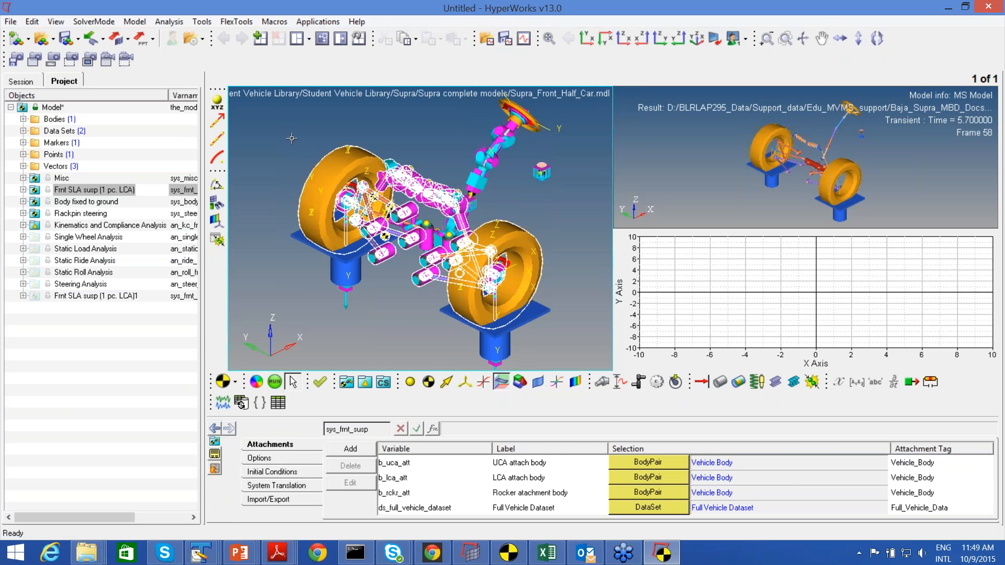
Start a new session, discarding all current session data.
{"action": "left_click", "coordinate": [10, 23]}
{"action": "mouse_move", "coordinate": [27, 32]}
{"action": "left_click", "coordinate": [128, 39]}
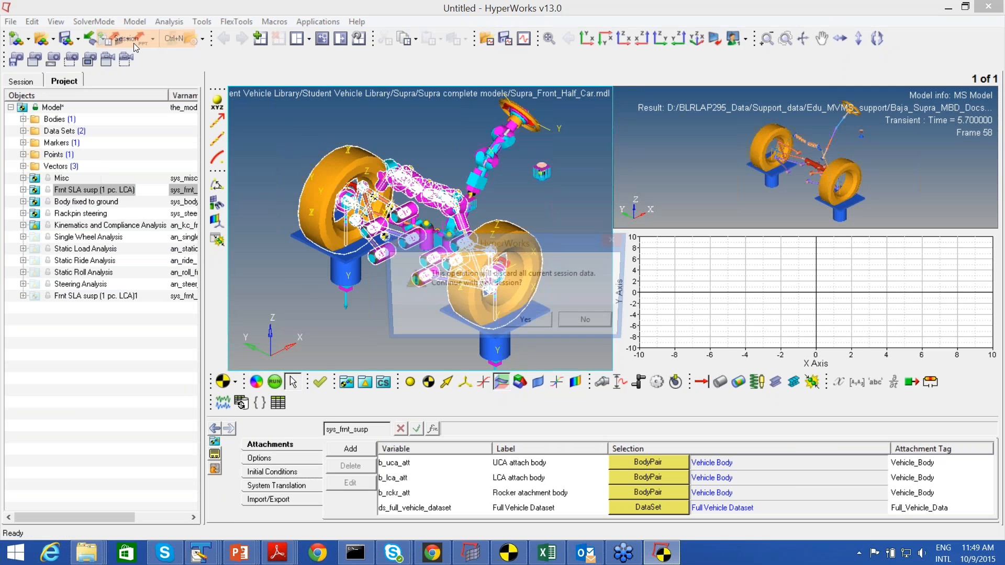
{"action": "left_click", "coordinate": [524, 321]}
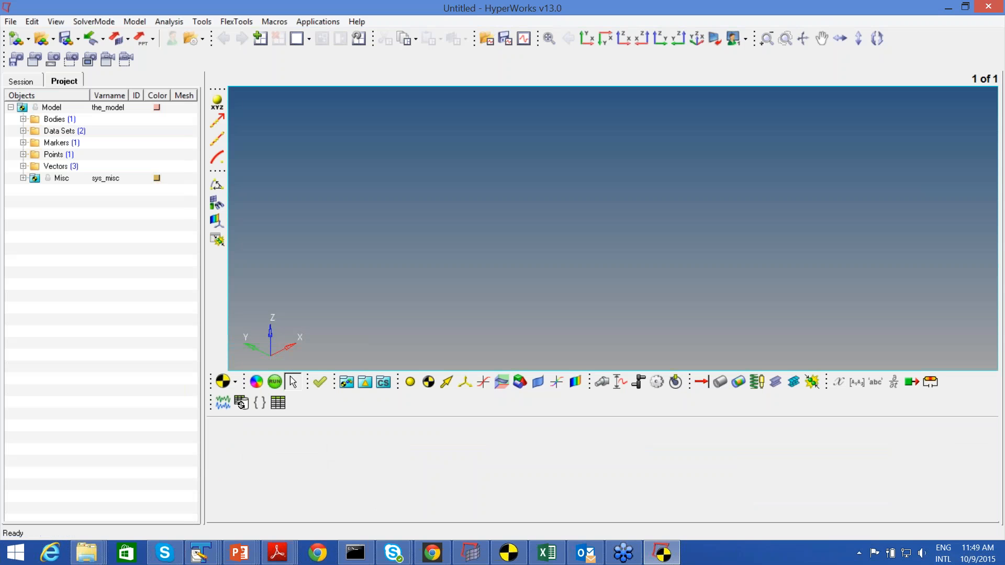
Open Supra_Rear_Half_Car.mdl from the Supra complete models folder.
{"action": "left_click", "coordinate": [43, 39]}
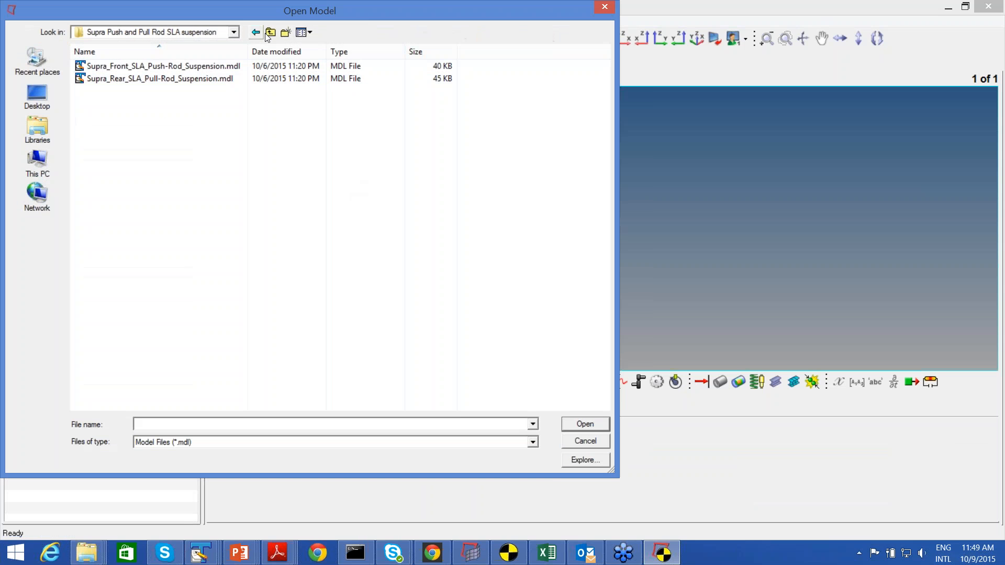
{"action": "left_click", "coordinate": [270, 32]}
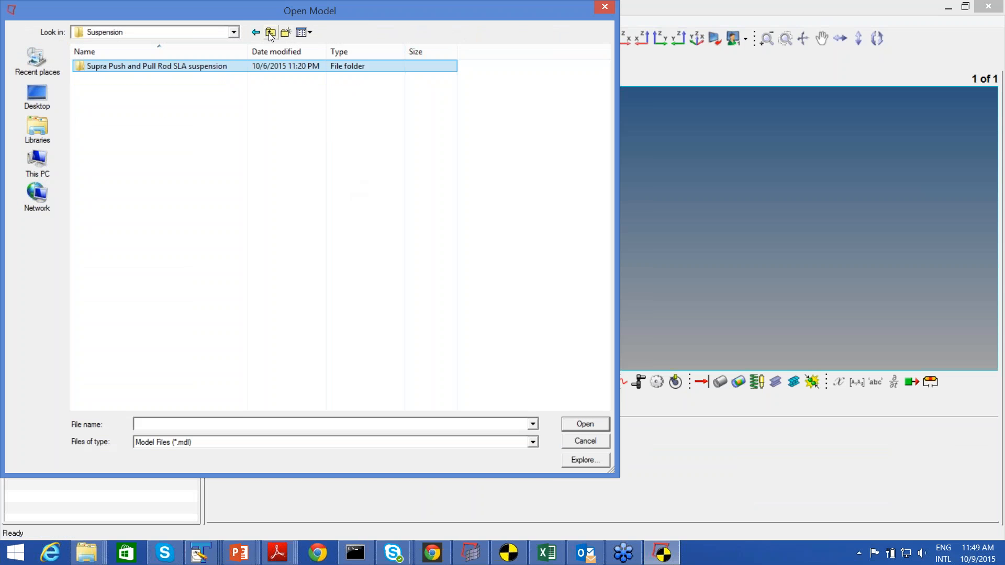
{"action": "left_click", "coordinate": [270, 32]}
{"action": "left_click", "coordinate": [270, 32]}
{"action": "left_click", "coordinate": [180, 68]}
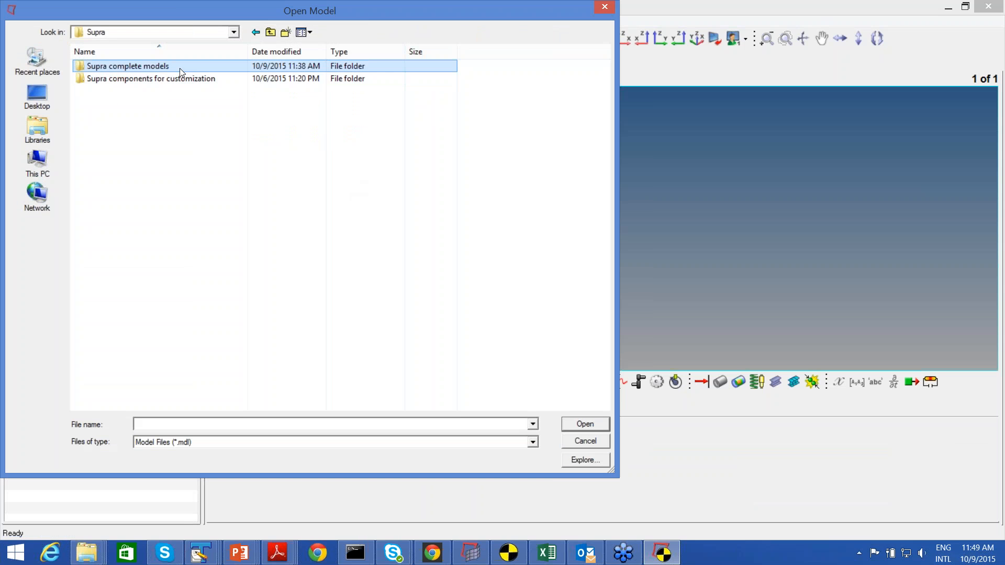
{"action": "double_click", "coordinate": [180, 68]}
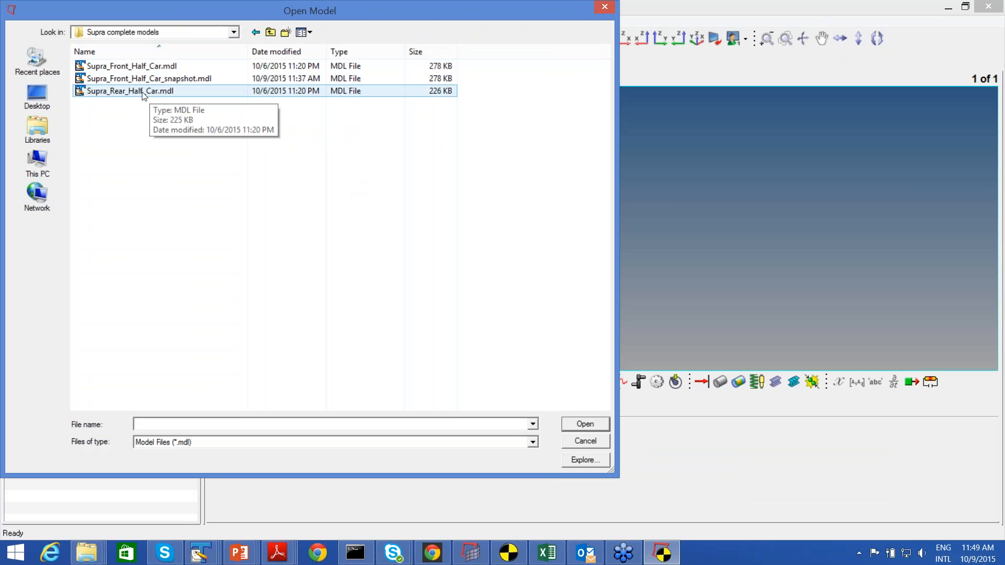
{"action": "double_click", "coordinate": [143, 92]}
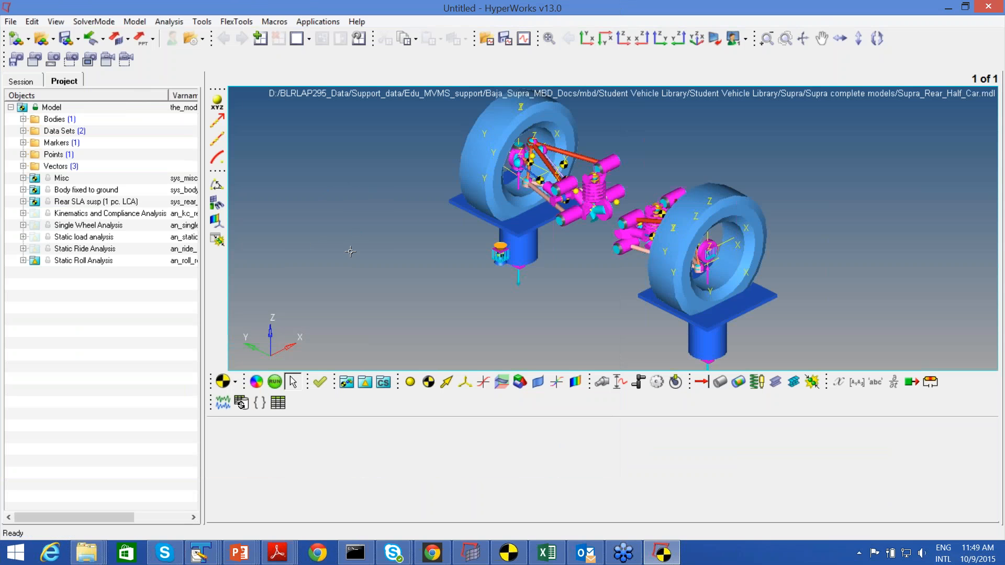
Look over the rear half car's static roll, static load, single wheel, and kinematics and compliance analyses, plus the run settings.
{"action": "left_click", "coordinate": [84, 261]}
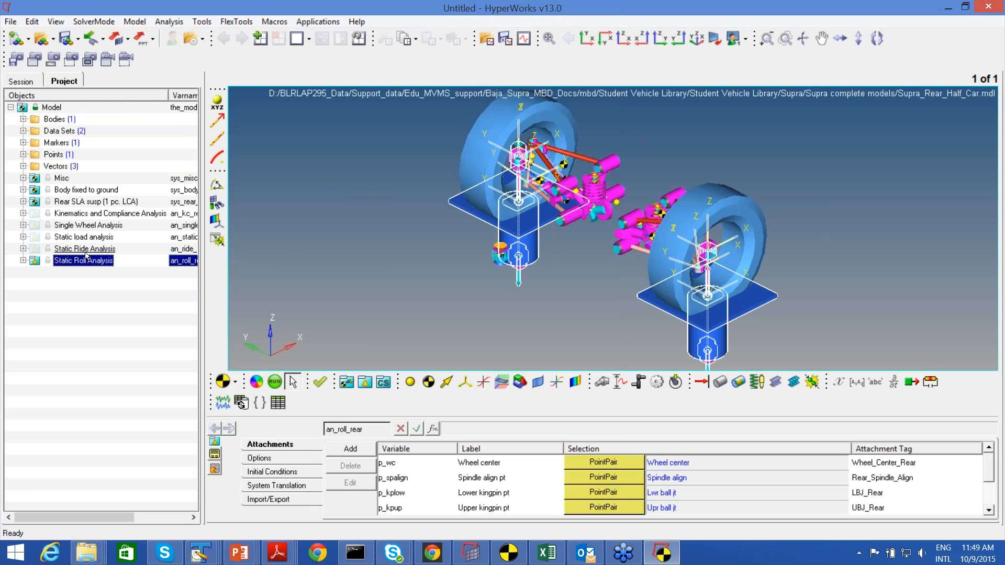
{"action": "left_click", "coordinate": [86, 238]}
{"action": "left_click", "coordinate": [87, 227]}
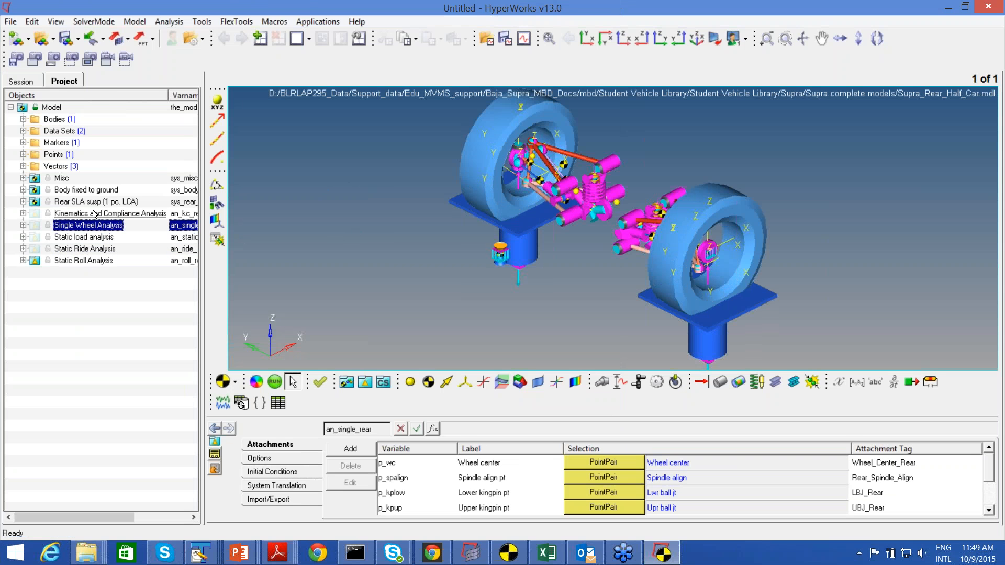
{"action": "left_click", "coordinate": [93, 214]}
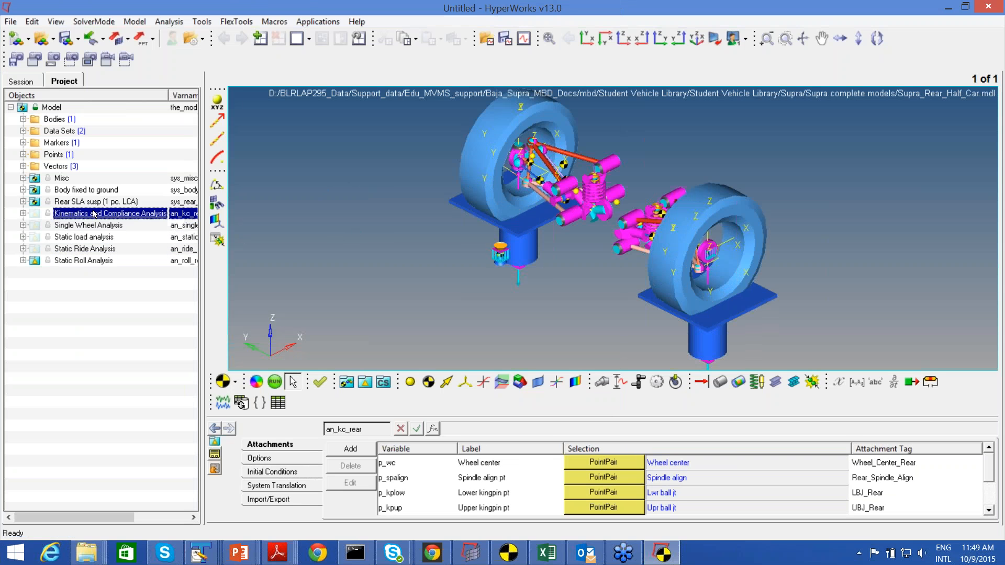
{"action": "left_click", "coordinate": [275, 382]}
Examine the full Vehicle Input Parameters rear data set of the Rear SLA susp (1 pc. LCA) system and close its table.
{"action": "left_click", "coordinate": [23, 201]}
{"action": "left_click", "coordinate": [36, 236]}
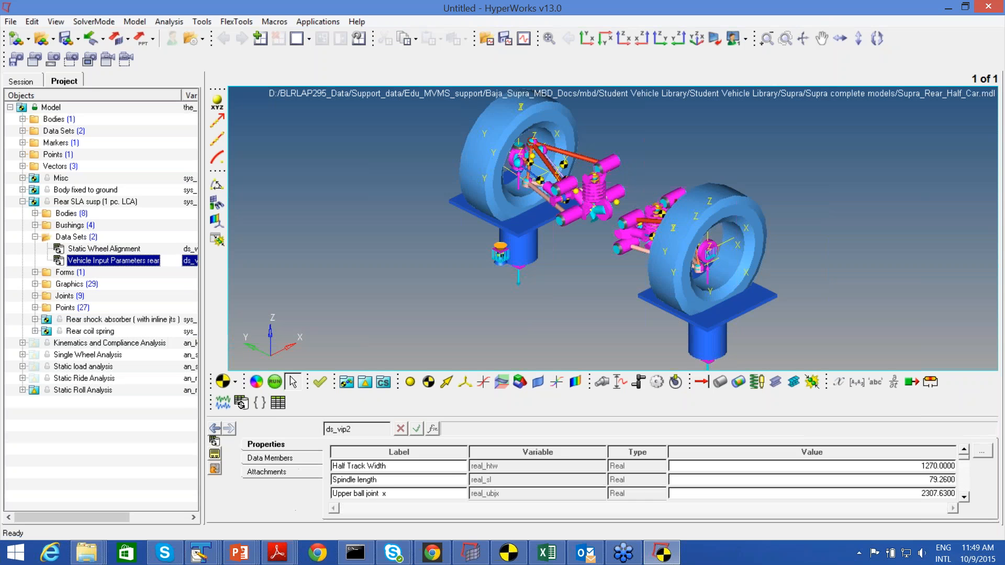
{"action": "left_click", "coordinate": [982, 452]}
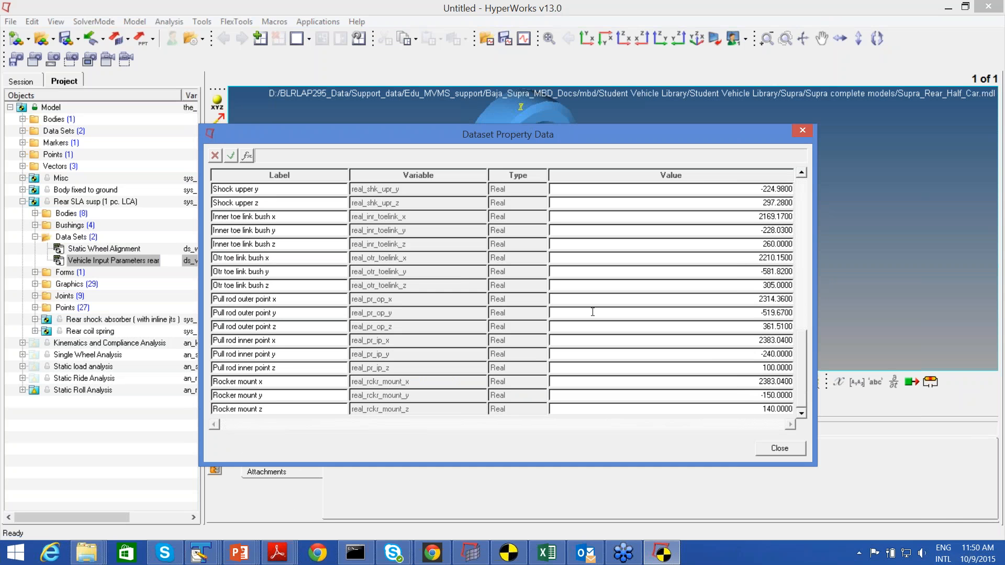
{"action": "scroll", "coordinate": [592, 312], "scroll_direction": "up", "scroll_amount": 6}
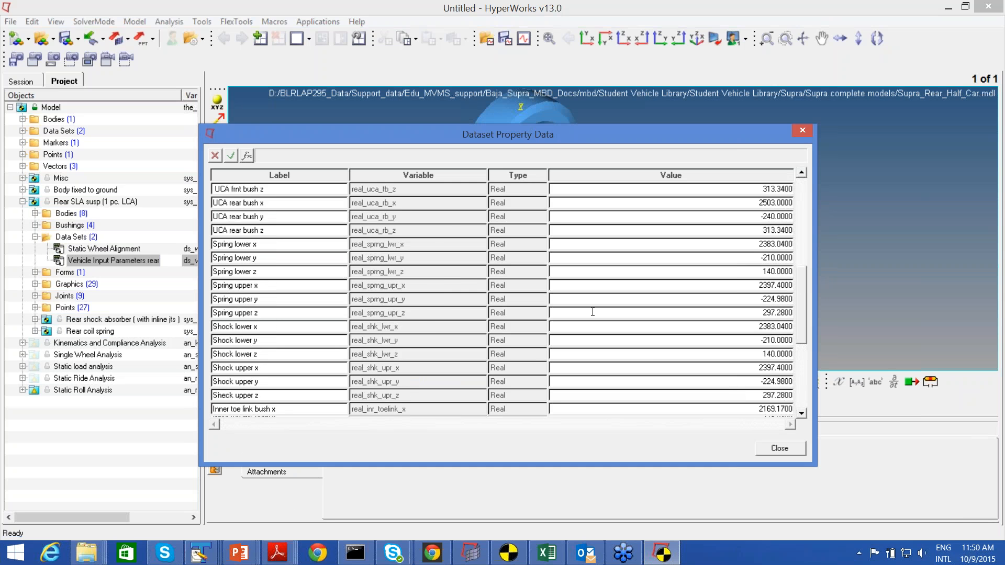
{"action": "scroll", "coordinate": [592, 312], "scroll_direction": "up", "scroll_amount": 3}
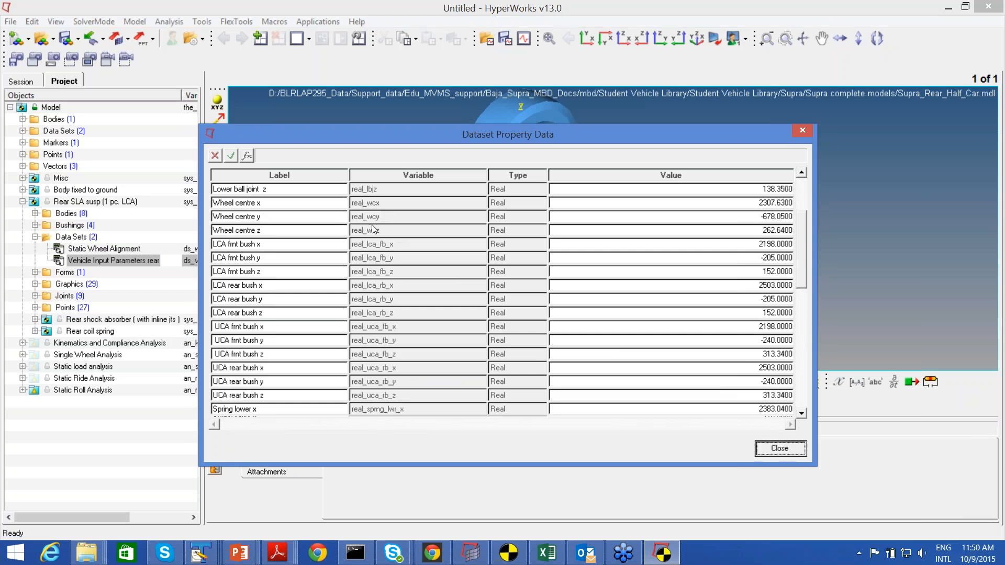
{"action": "left_click", "coordinate": [785, 447]}
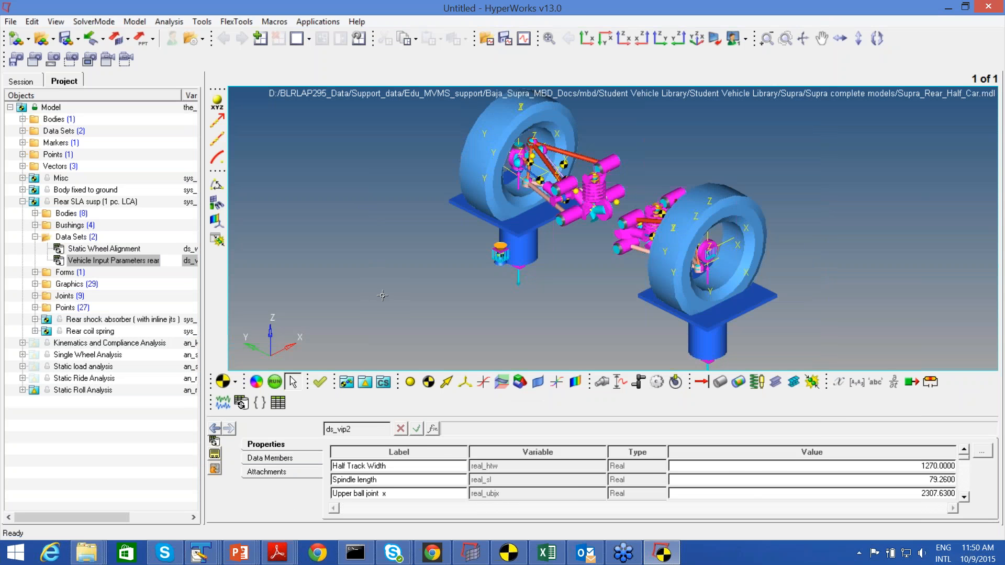
Save and run the rear half car model as Supra_Rear_Half_Car.xml with a quasi-static Static Roll Analysis, dismissing the message log.
{"action": "left_click", "coordinate": [275, 383]}
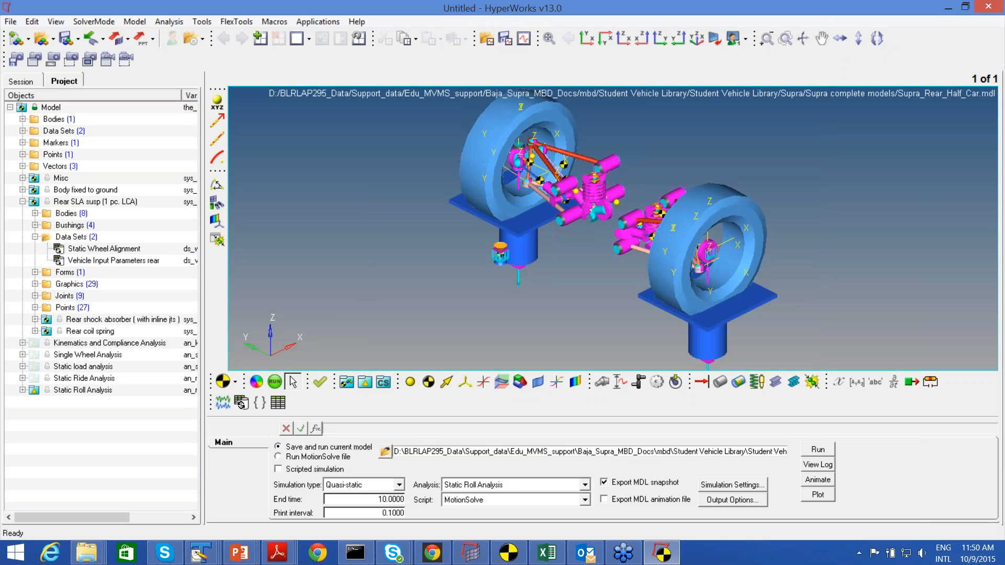
{"action": "key", "text": "End"}
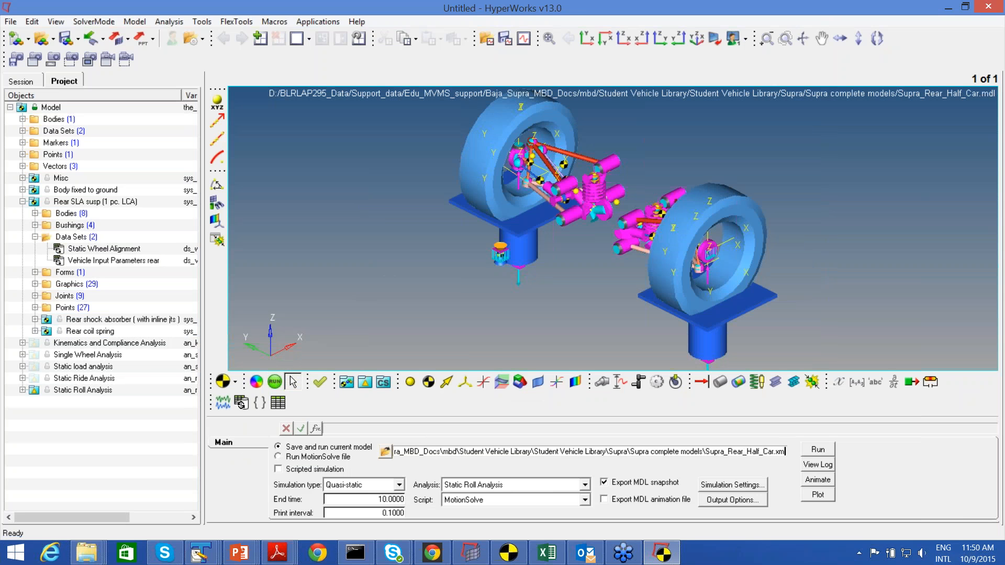
{"action": "left_click", "coordinate": [818, 450]}
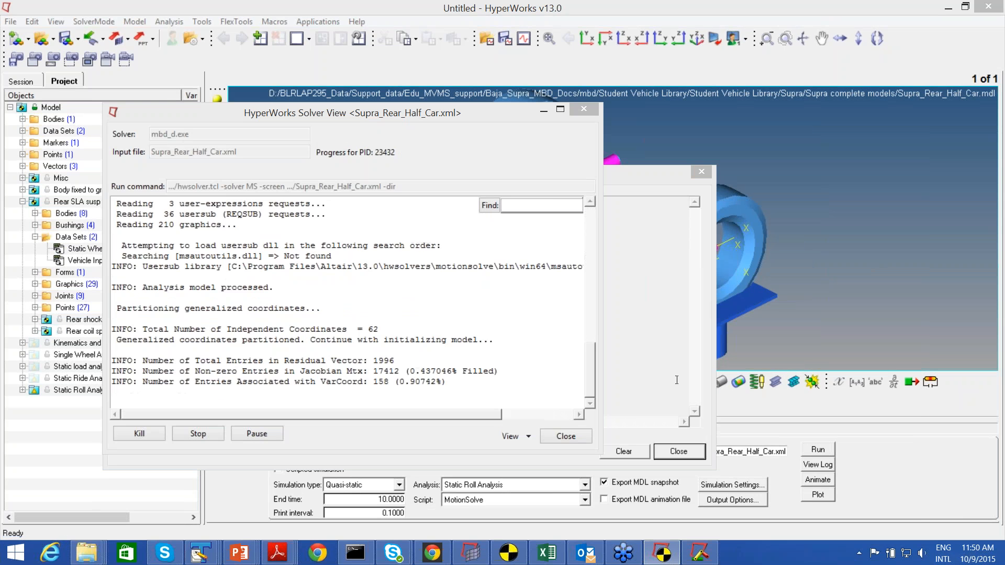
{"action": "left_click", "coordinate": [626, 452]}
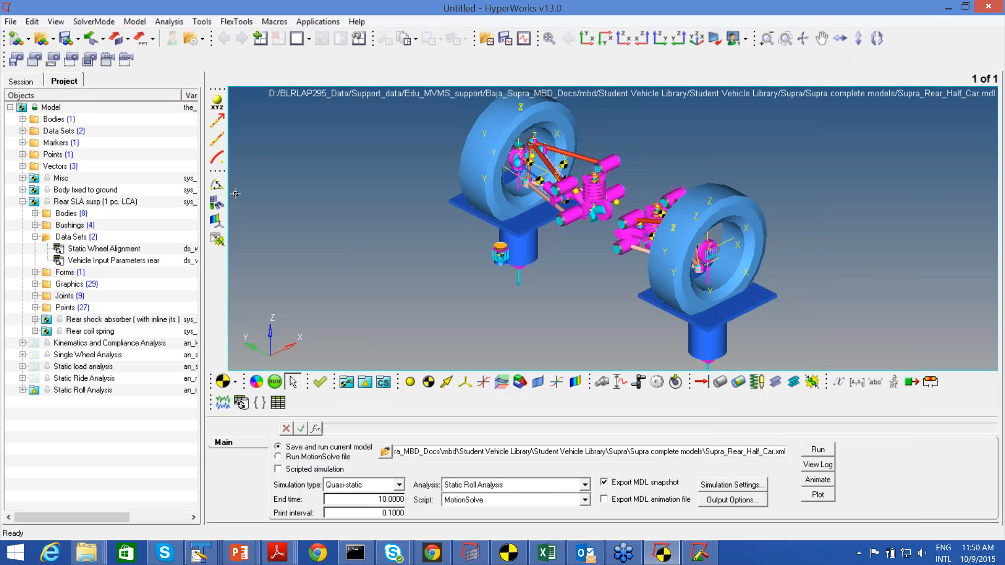
Examine the bodies of the Rear SLA susp system, including the wheel hub, knuckle, control arms, toe link, rocker and pullrod.
{"action": "left_click", "coordinate": [35, 237]}
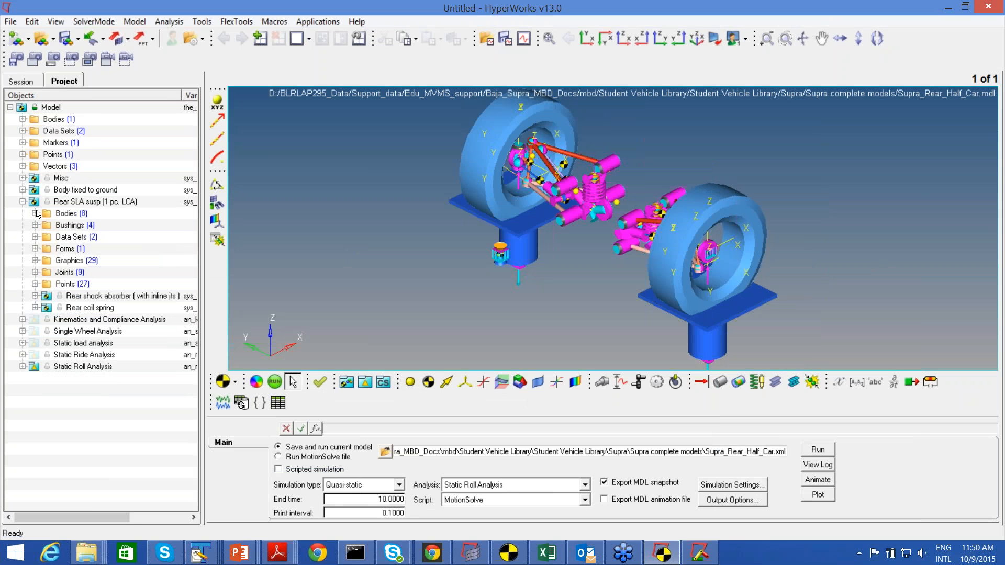
{"action": "left_click", "coordinate": [35, 213]}
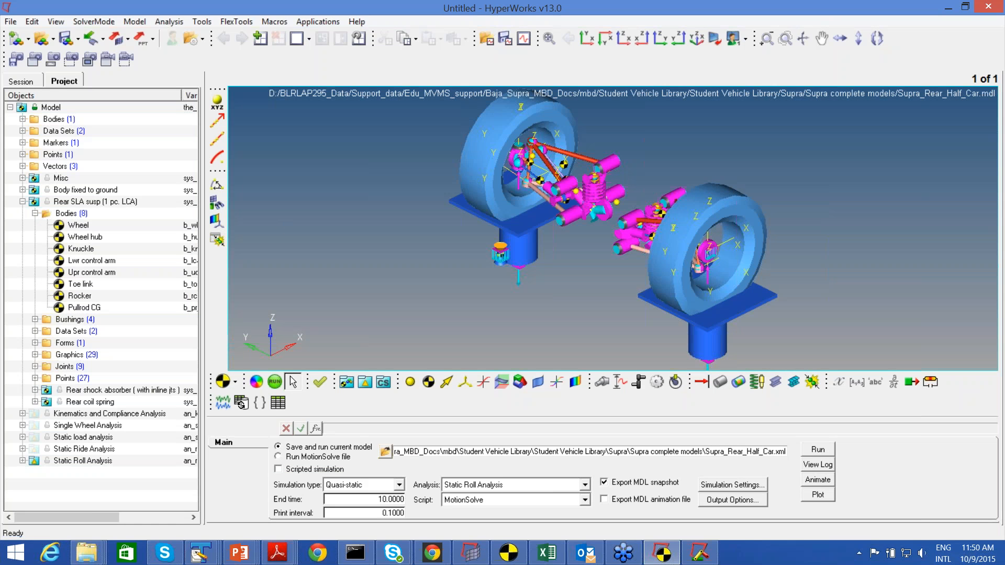
{"action": "left_click", "coordinate": [84, 238]}
{"action": "left_click", "coordinate": [81, 249]}
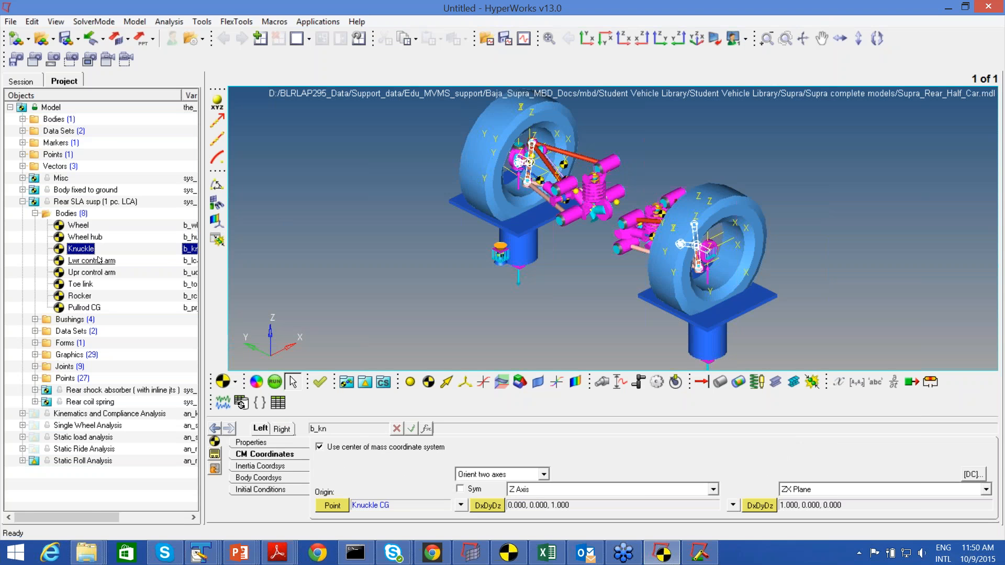
{"action": "left_click", "coordinate": [94, 263]}
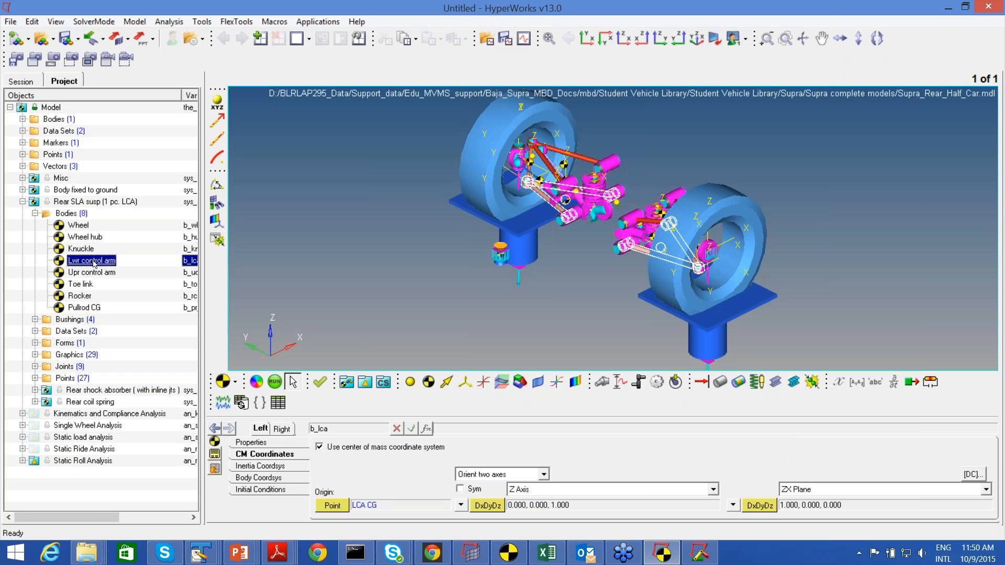
{"action": "left_click", "coordinate": [96, 274]}
{"action": "left_click", "coordinate": [88, 284]}
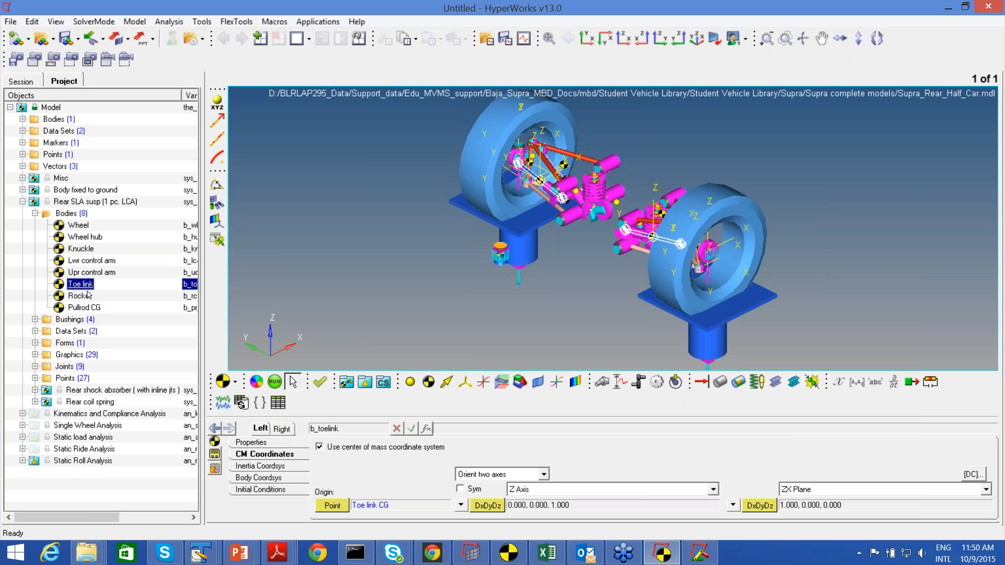
{"action": "left_click", "coordinate": [84, 296]}
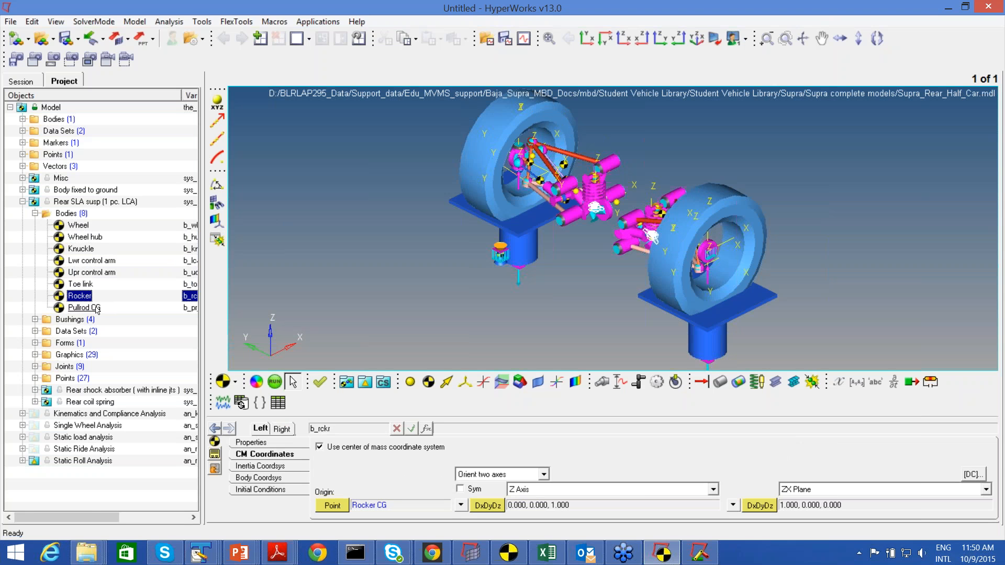
{"action": "left_click", "coordinate": [95, 307]}
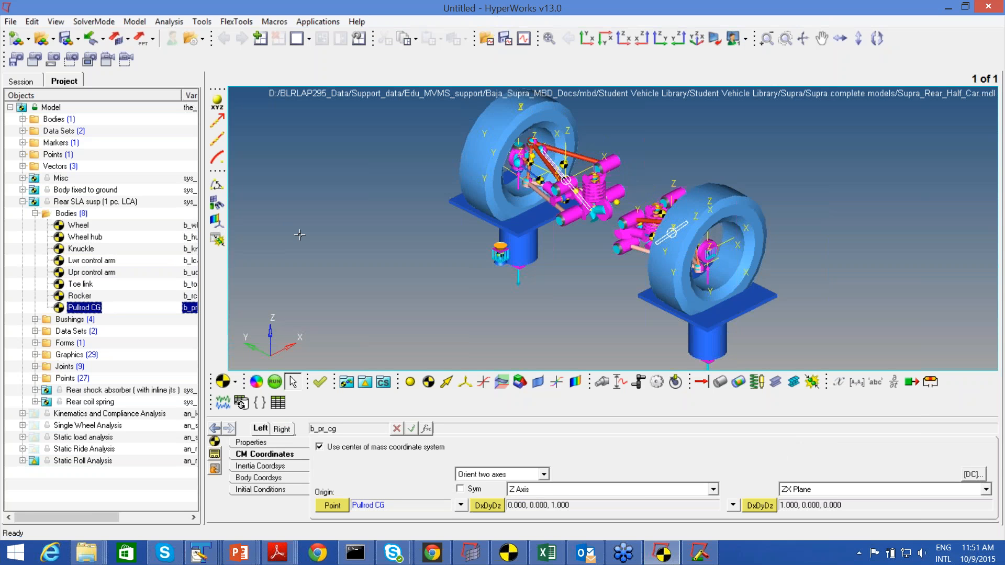
{"action": "left_click", "coordinate": [86, 297]}
{"action": "left_click", "coordinate": [85, 284]}
{"action": "left_click", "coordinate": [87, 261]}
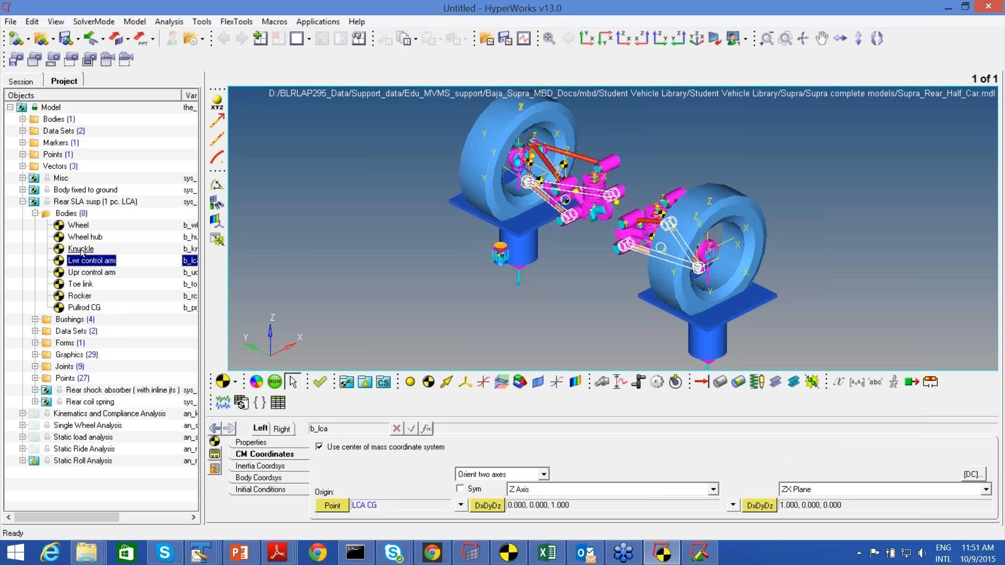
{"action": "left_click", "coordinate": [82, 249]}
{"action": "left_click", "coordinate": [84, 237]}
{"action": "double_click", "coordinate": [59, 216]}
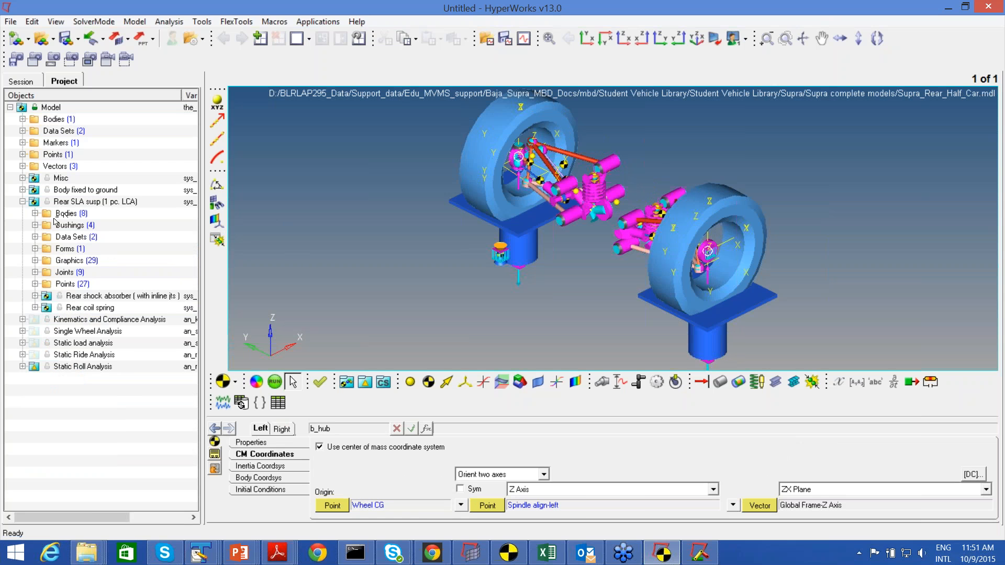
Review the LCA front bushing's connectivity, translational stiffness and rotational stiffness in the Rear SLA susp system.
{"action": "left_click", "coordinate": [35, 225]}
{"action": "left_click", "coordinate": [89, 238]}
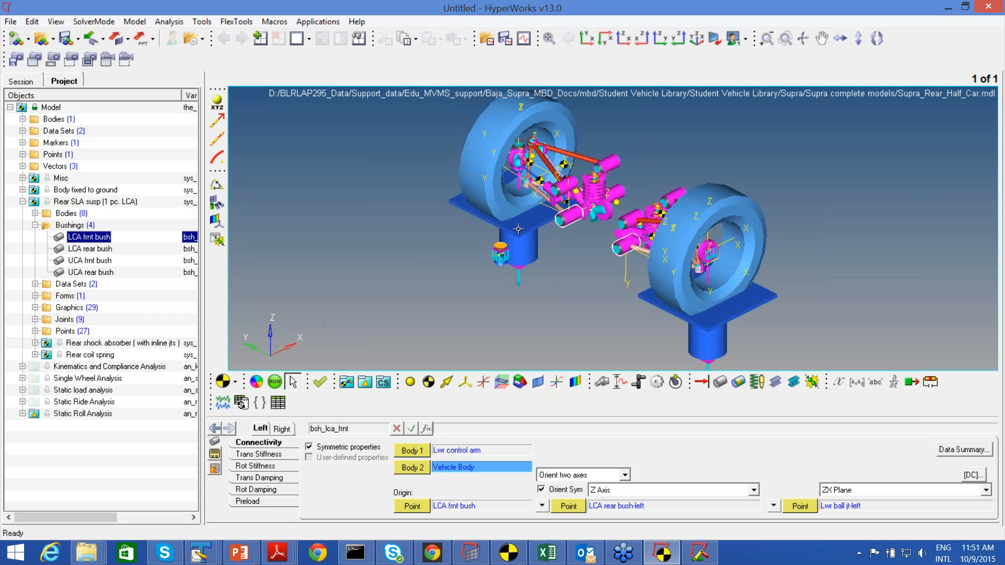
{"action": "left_click", "coordinate": [260, 455]}
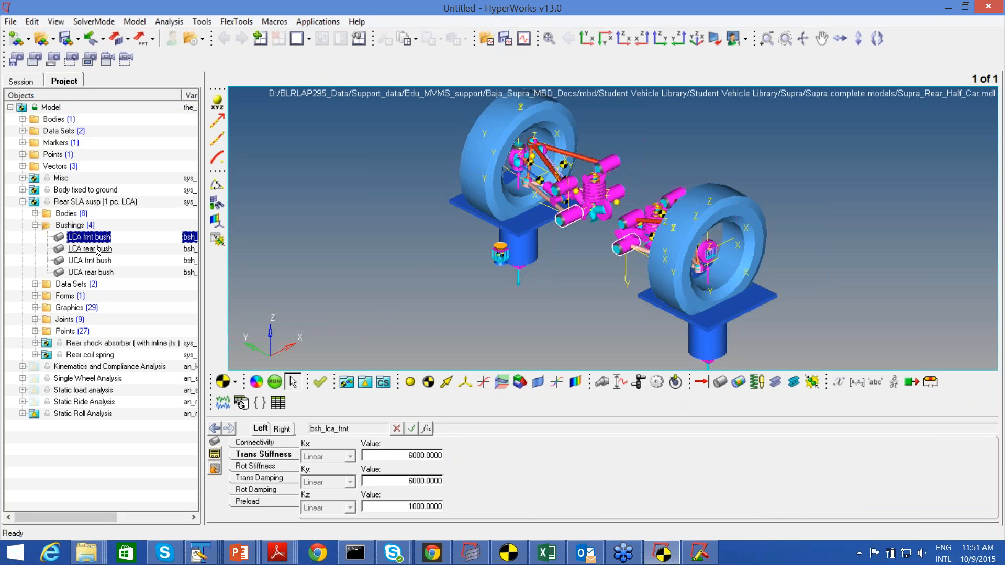
{"action": "left_click", "coordinate": [268, 467]}
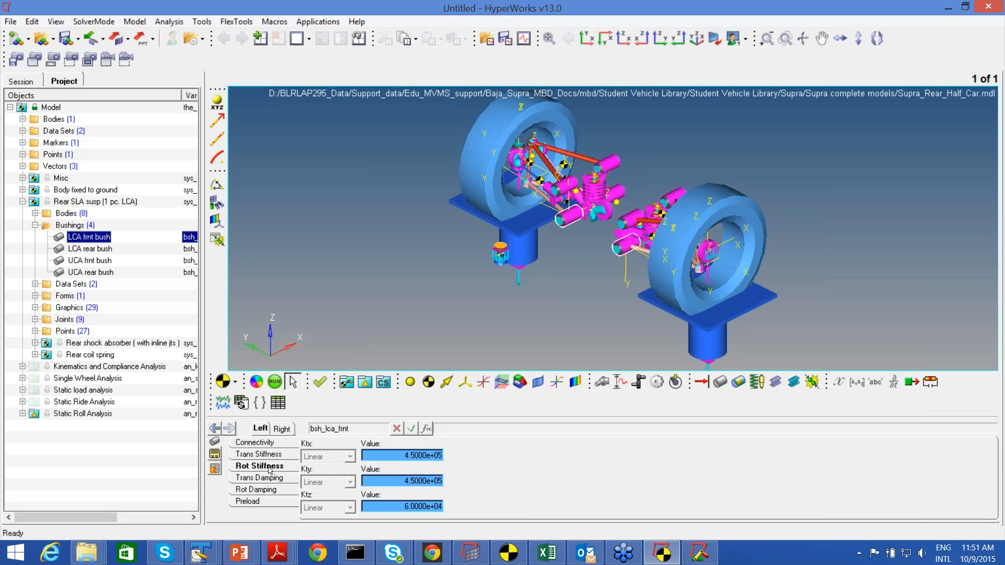
Go through the LCA and UCA front and rear bushings, comparing their locations and rotational stiffness.
{"action": "left_click", "coordinate": [91, 250]}
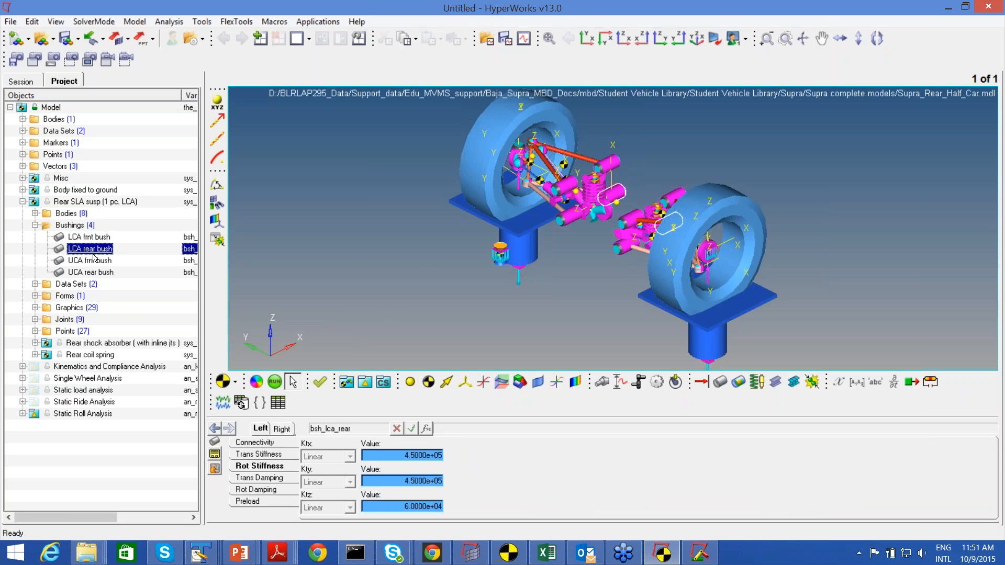
{"action": "left_click", "coordinate": [93, 261]}
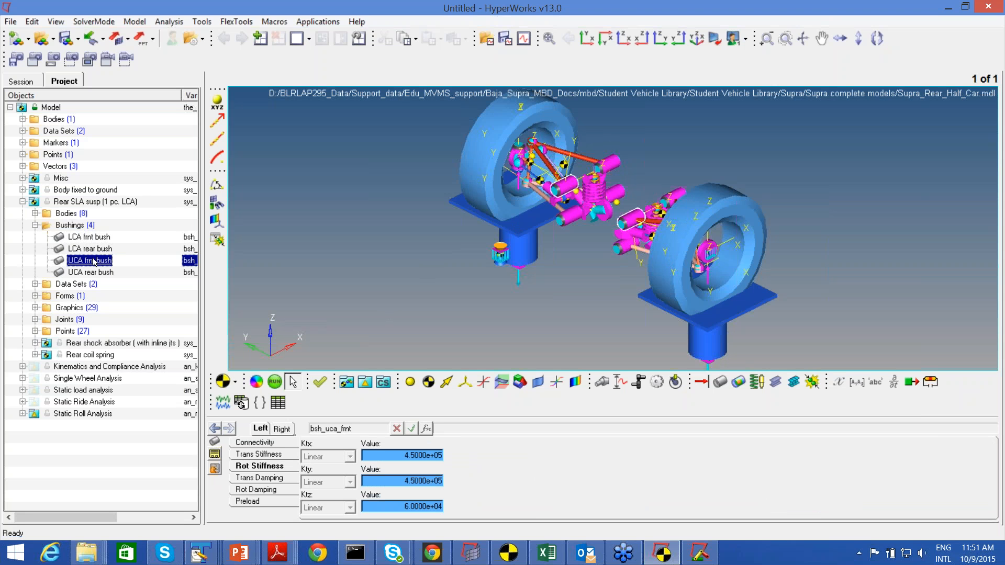
{"action": "left_click", "coordinate": [94, 273]}
{"action": "left_click", "coordinate": [104, 250]}
{"action": "left_click", "coordinate": [104, 239]}
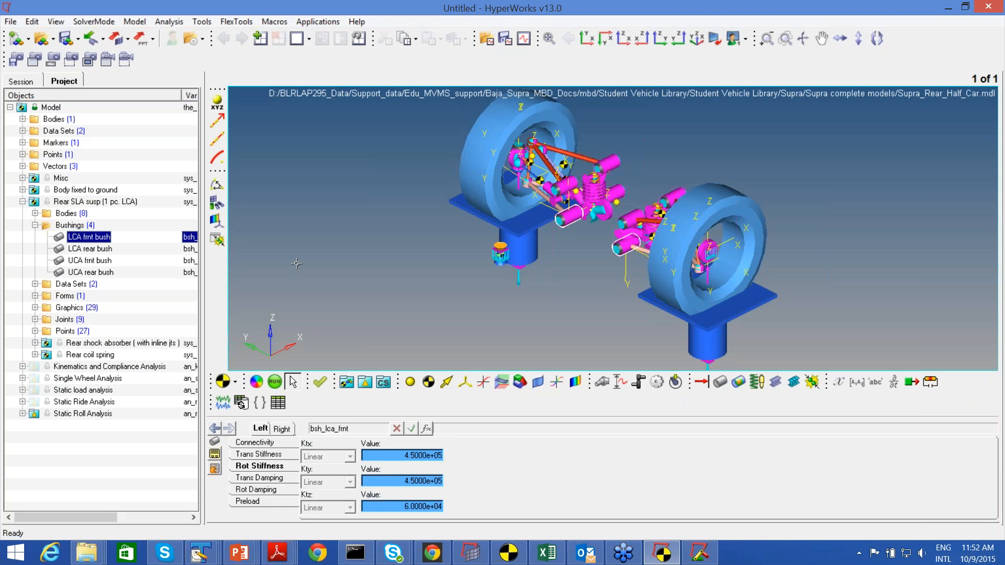
{"action": "left_click", "coordinate": [35, 225]}
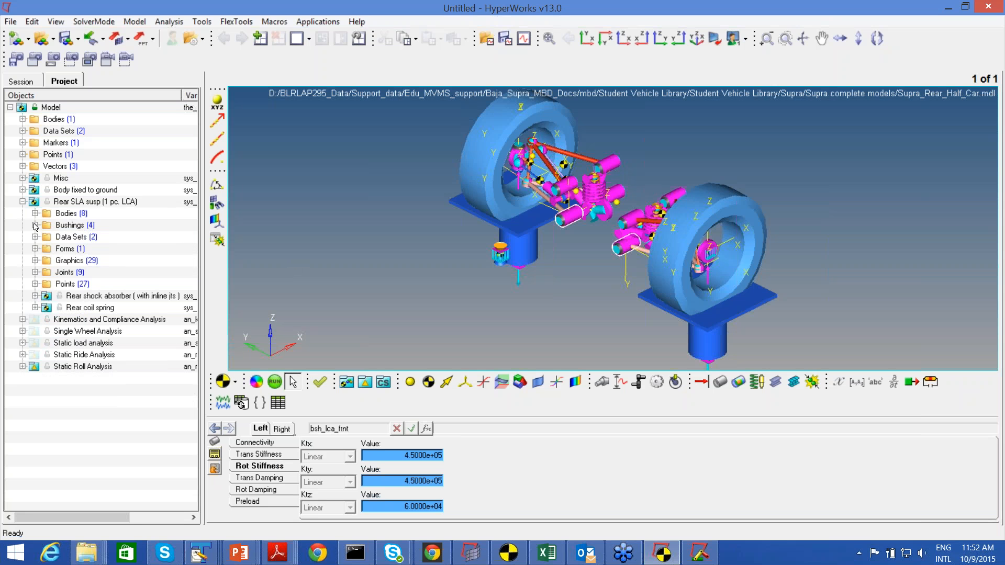
{"action": "left_click", "coordinate": [35, 225]}
{"action": "left_click", "coordinate": [86, 250]}
{"action": "left_click", "coordinate": [87, 261]}
{"action": "left_click", "coordinate": [86, 273]}
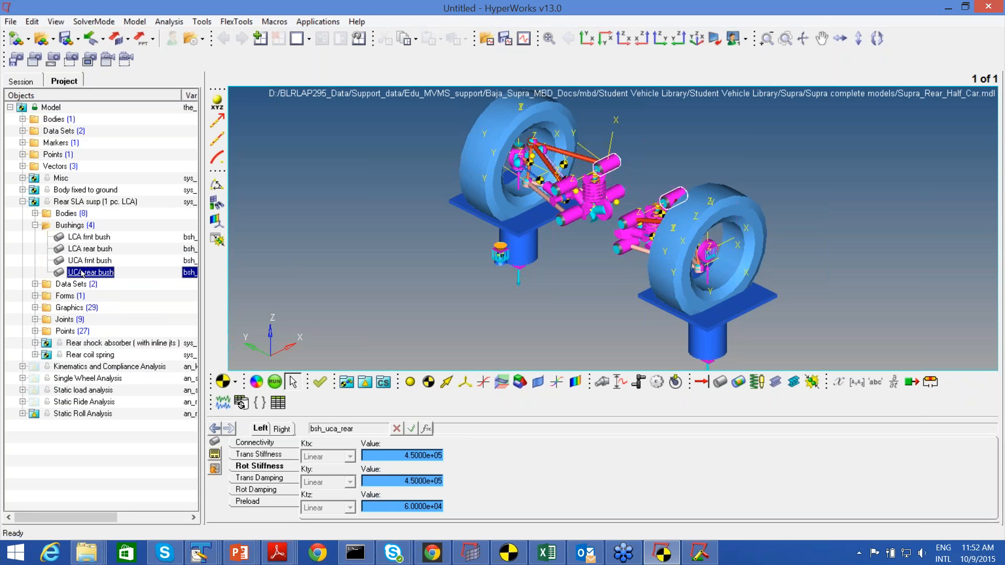
Review the suspension's Static Wheel Alignment and Vehicle Input Parameters rear data sets and the Static Wheel Alignment form.
{"action": "left_click", "coordinate": [35, 285]}
{"action": "left_click", "coordinate": [103, 297]}
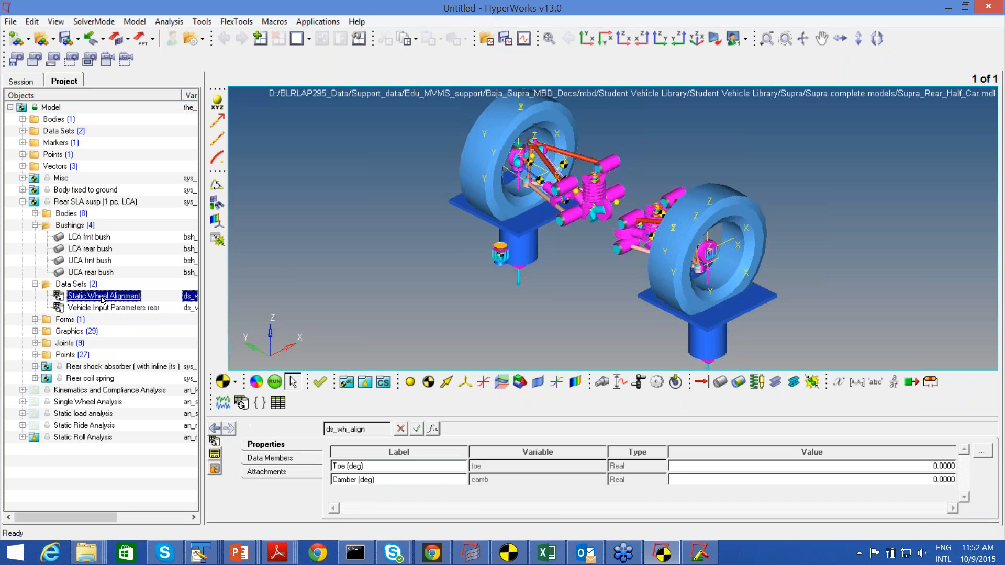
{"action": "left_click", "coordinate": [102, 309]}
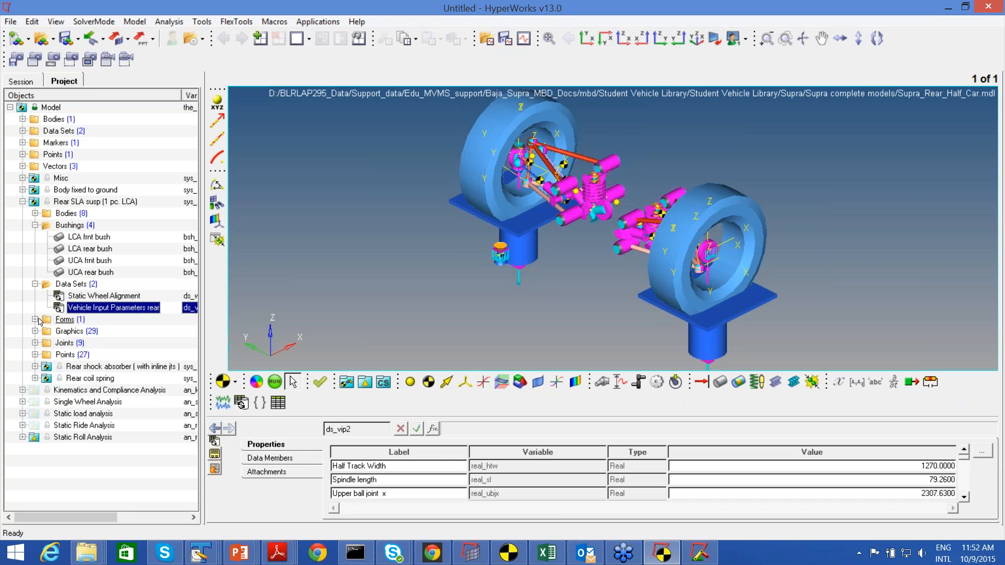
{"action": "left_click", "coordinate": [35, 319]}
{"action": "left_click", "coordinate": [89, 332]}
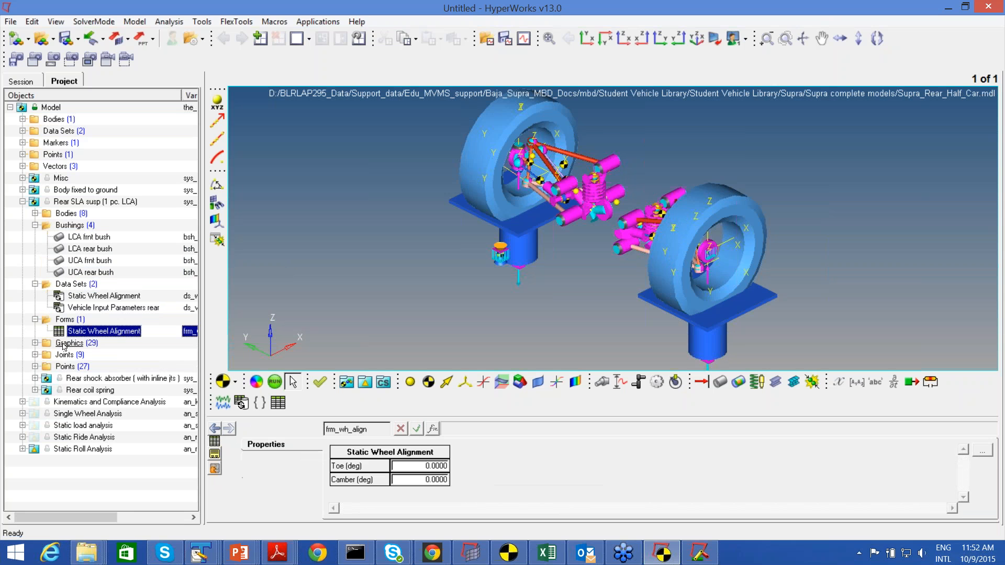
Examine the stiffness and damping properties of the shock damper in the Rear shock absorber (with inline jts) system.
{"action": "left_click", "coordinate": [36, 355]}
{"action": "left_click", "coordinate": [35, 355]}
{"action": "left_click", "coordinate": [35, 378]}
{"action": "scroll", "coordinate": [38, 384], "scroll_direction": "down", "scroll_amount": 2}
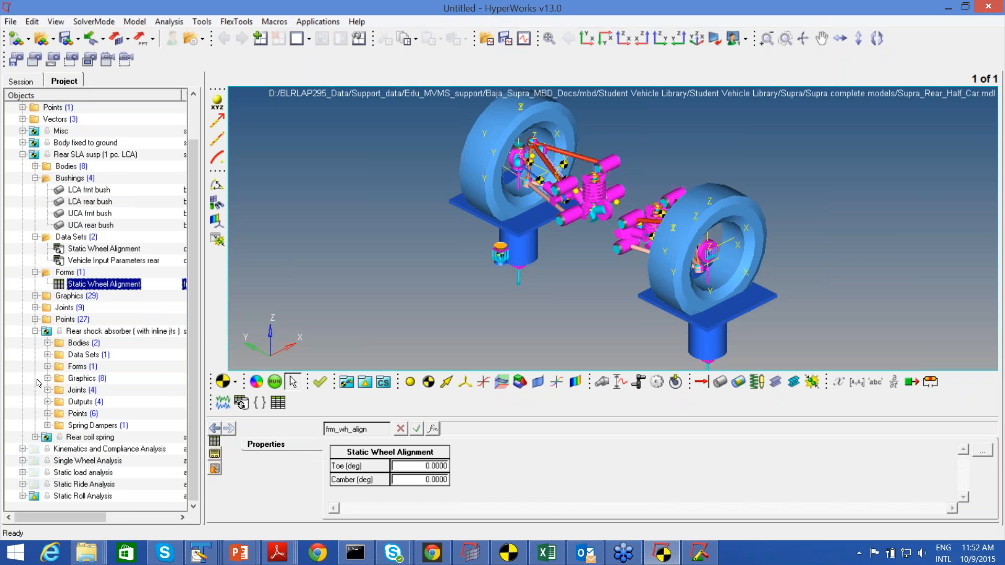
{"action": "left_click", "coordinate": [47, 425]}
{"action": "scroll", "coordinate": [46, 426], "scroll_direction": "down", "scroll_amount": 1}
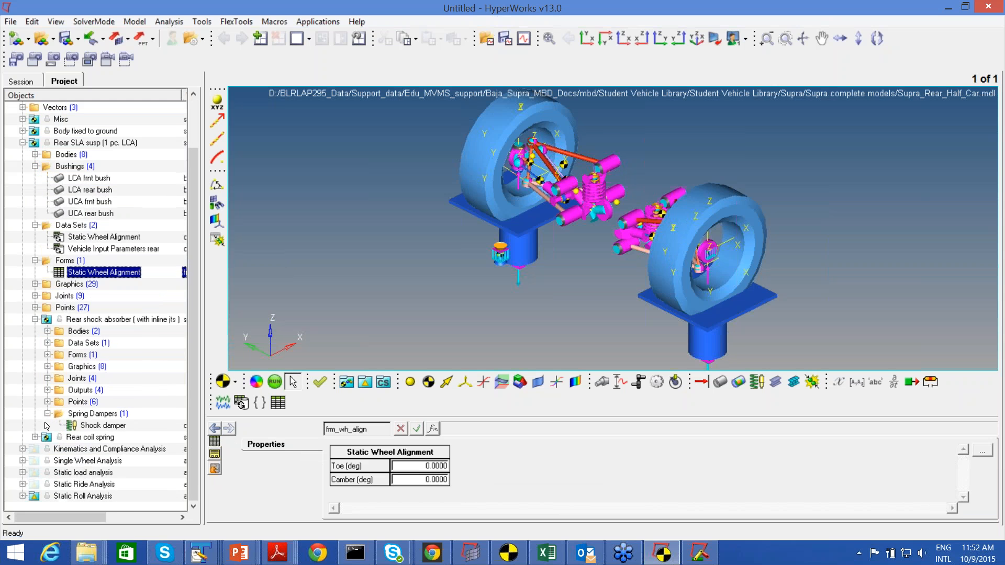
{"action": "left_click", "coordinate": [105, 427]}
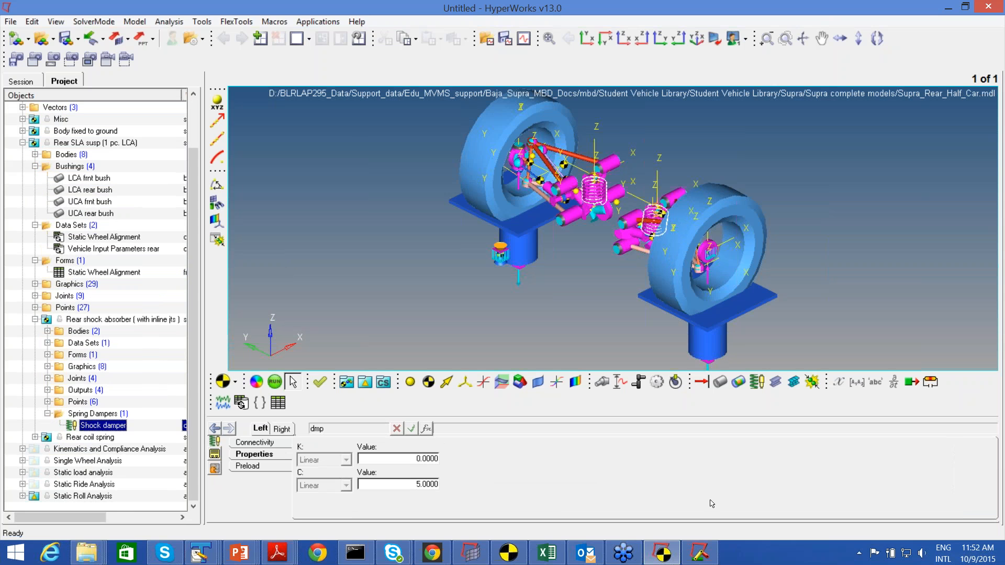
Check the solver log of the Supra_Rear_Half_Car.xml run, including the quasi-static simulation parameters, and close it.
{"action": "left_click", "coordinate": [698, 556]}
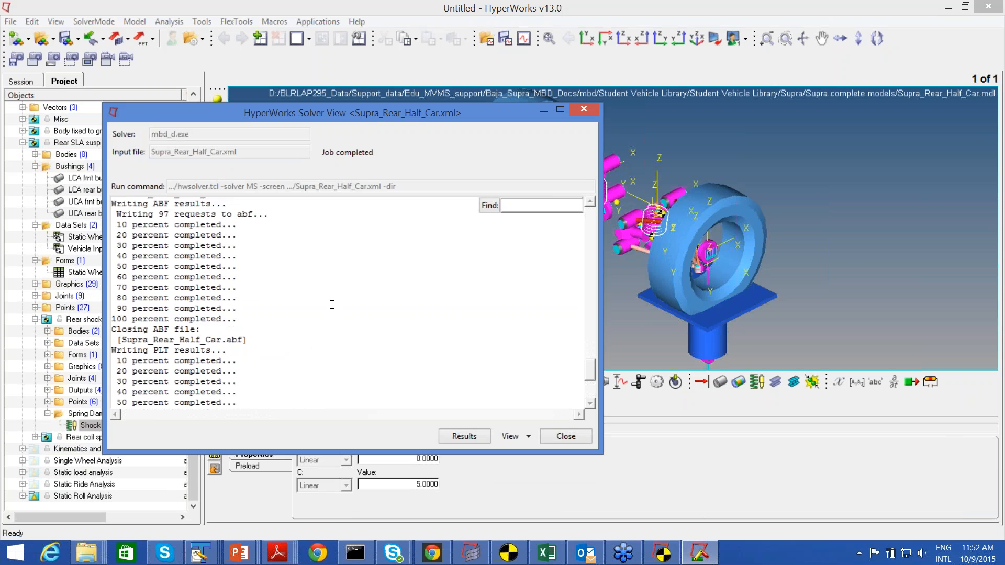
{"action": "scroll", "coordinate": [333, 304], "scroll_direction": "up", "scroll_amount": 14}
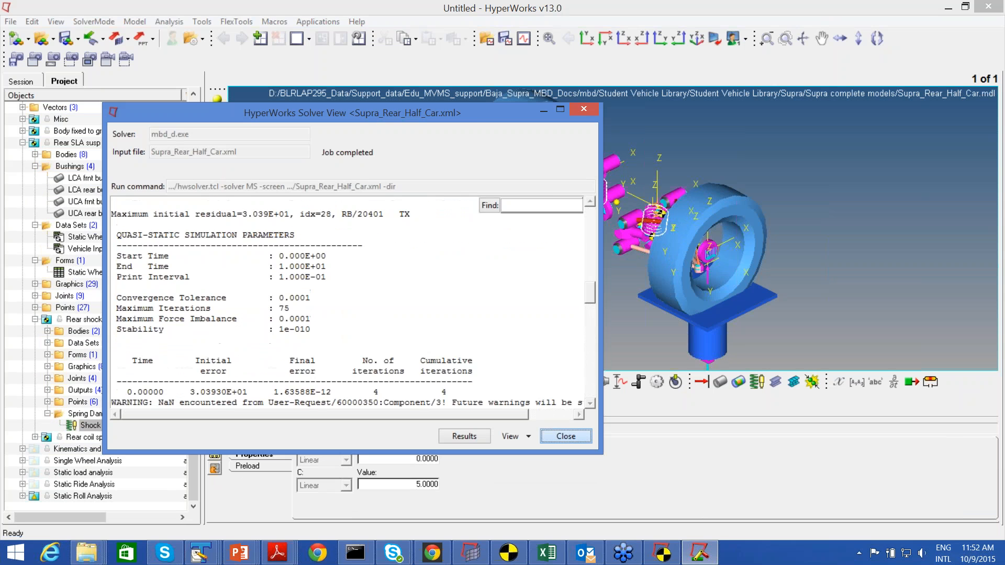
{"action": "left_click", "coordinate": [565, 436]}
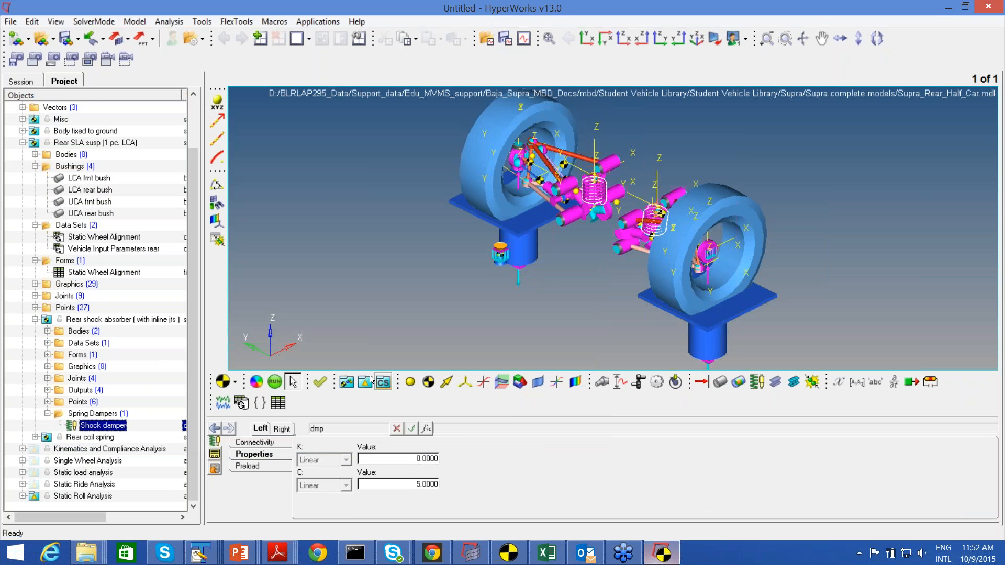
Load the Static Roll Analysis results beside the model and play the rear half car animation.
{"action": "left_click", "coordinate": [274, 382]}
{"action": "left_click", "coordinate": [818, 479]}
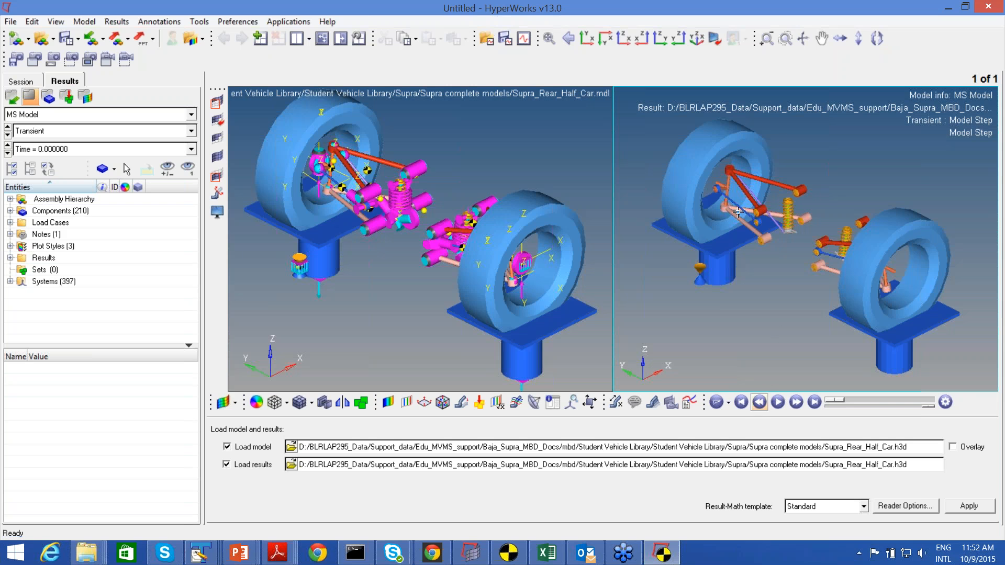
{"action": "left_click", "coordinate": [778, 402]}
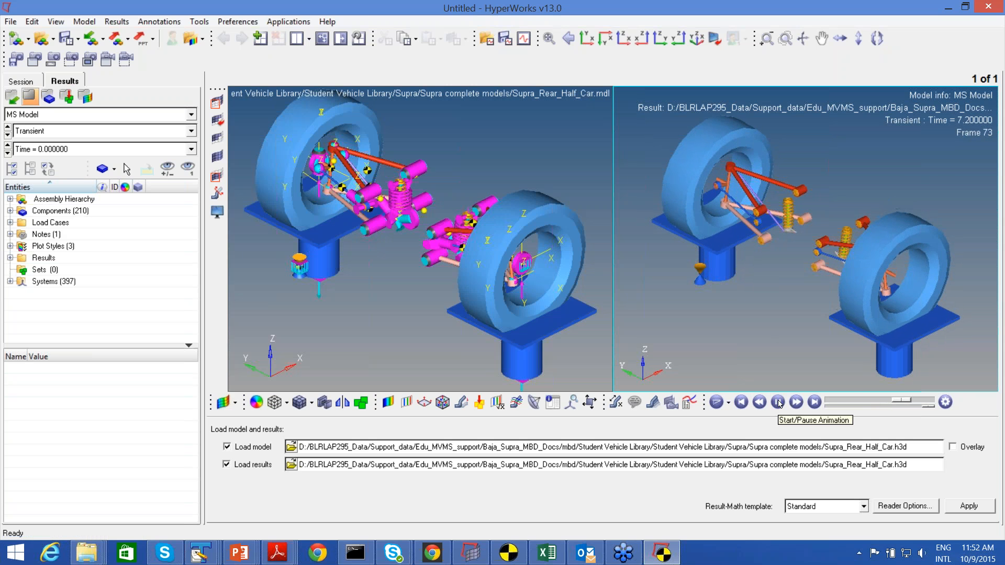
Return to the rear half car model and collapse the Rear SLA susp (1 pc. LCA) system with its expanded contents.
{"action": "left_click", "coordinate": [581, 190]}
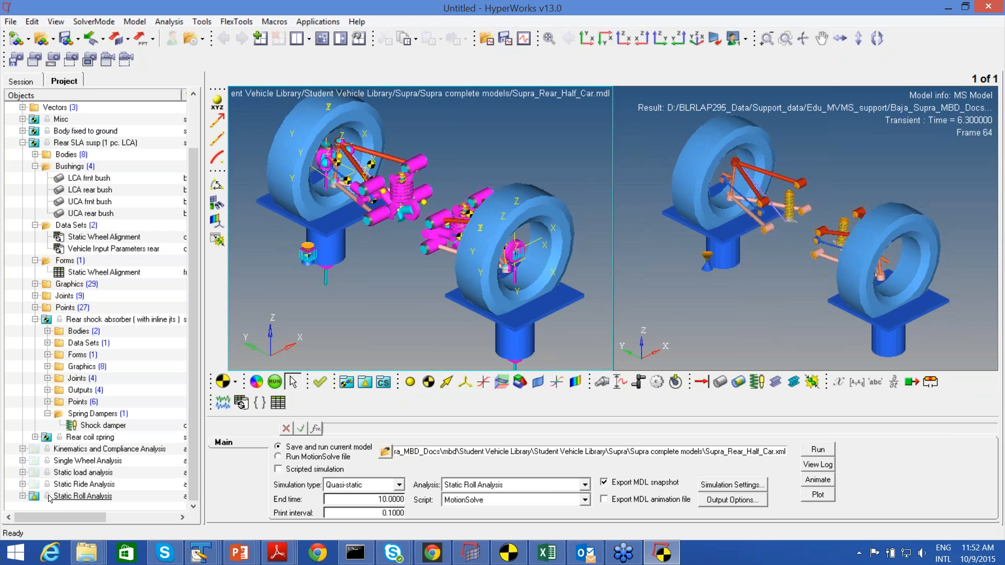
{"action": "left_click", "coordinate": [35, 319]}
{"action": "left_click", "coordinate": [35, 283]}
{"action": "left_click", "coordinate": [35, 296]}
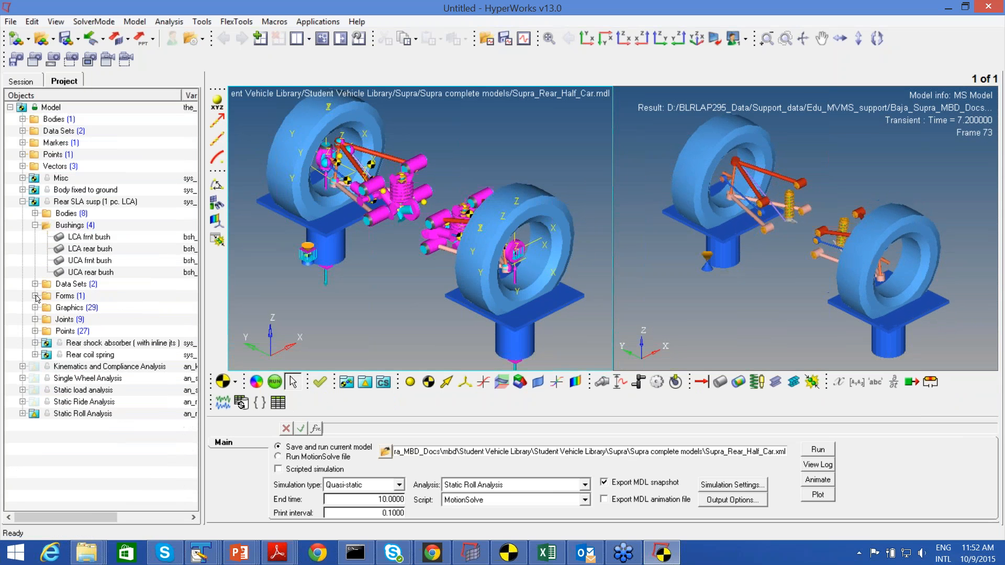
{"action": "left_click", "coordinate": [34, 225]}
{"action": "left_click", "coordinate": [23, 201]}
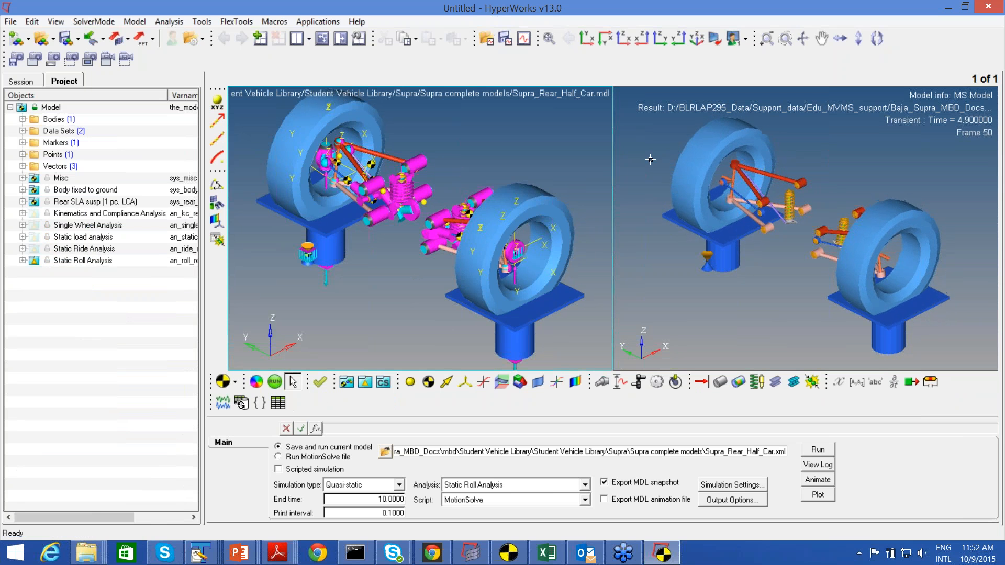
Open a plot window for the Static Roll Analysis results and load the Rear_Half_Car_Template.tpl report template.
{"action": "left_click", "coordinate": [817, 495]}
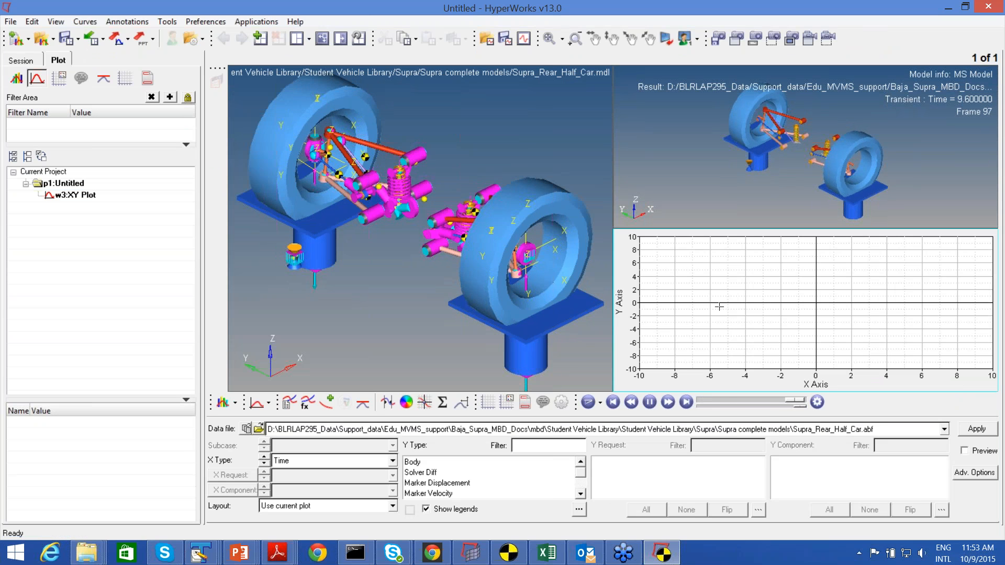
{"action": "left_click", "coordinate": [10, 24]}
{"action": "mouse_move", "coordinate": [31, 54]}
{"action": "left_click", "coordinate": [139, 74]}
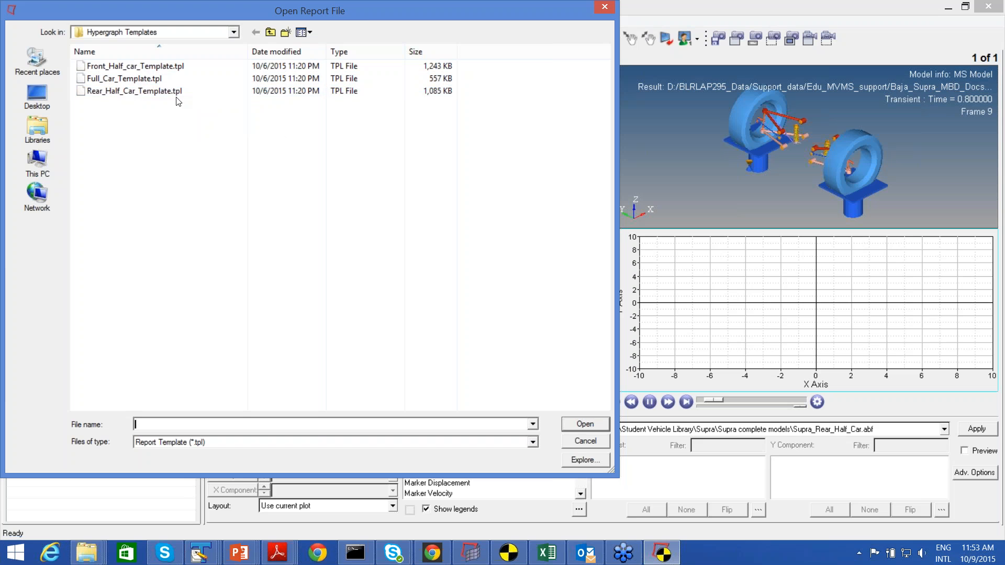
{"action": "left_click", "coordinate": [110, 92]}
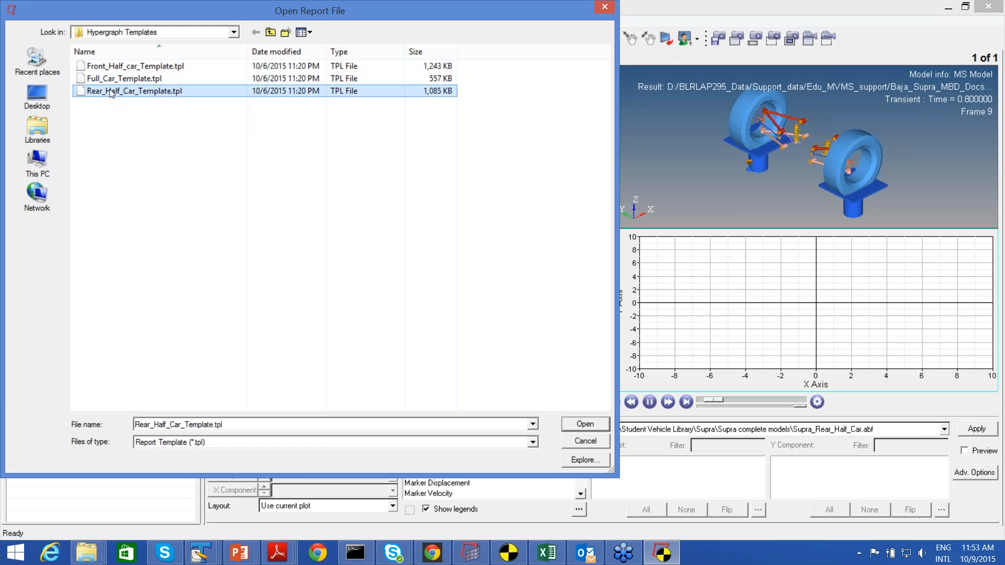
{"action": "double_click", "coordinate": [111, 91]}
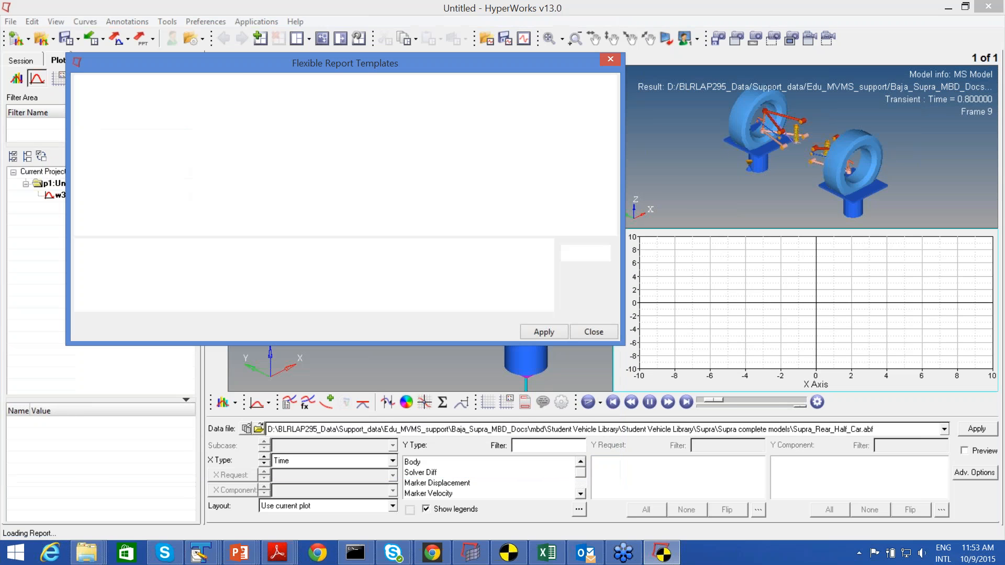
Set the Rear Half Car template's PLOT_FILE_1 to Supra_Rear_Half_Car.plt from Supra complete models, append the report pages and close the template settings.
{"action": "left_click", "coordinate": [303, 95]}
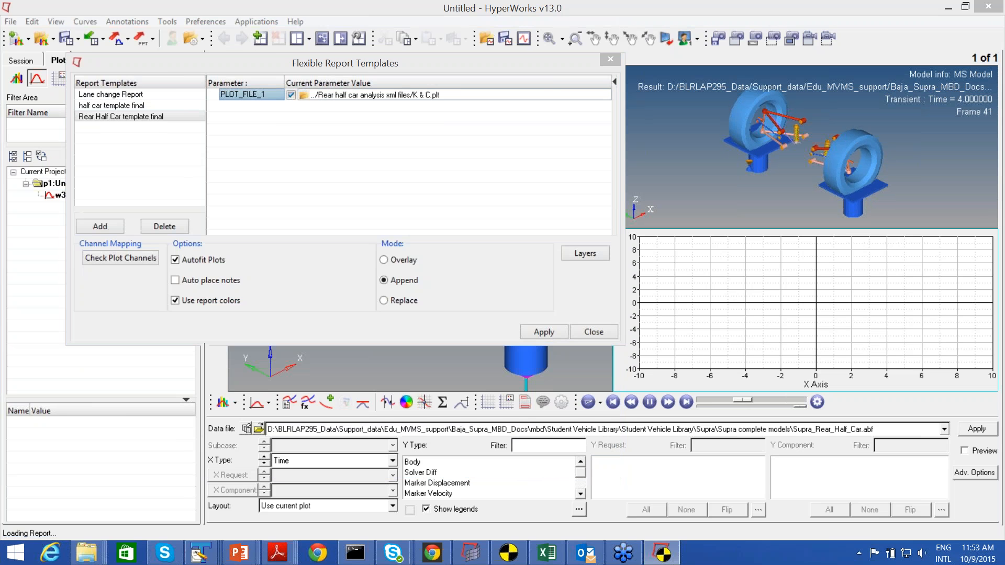
{"action": "left_click", "coordinate": [270, 32]}
{"action": "left_click", "coordinate": [270, 32]}
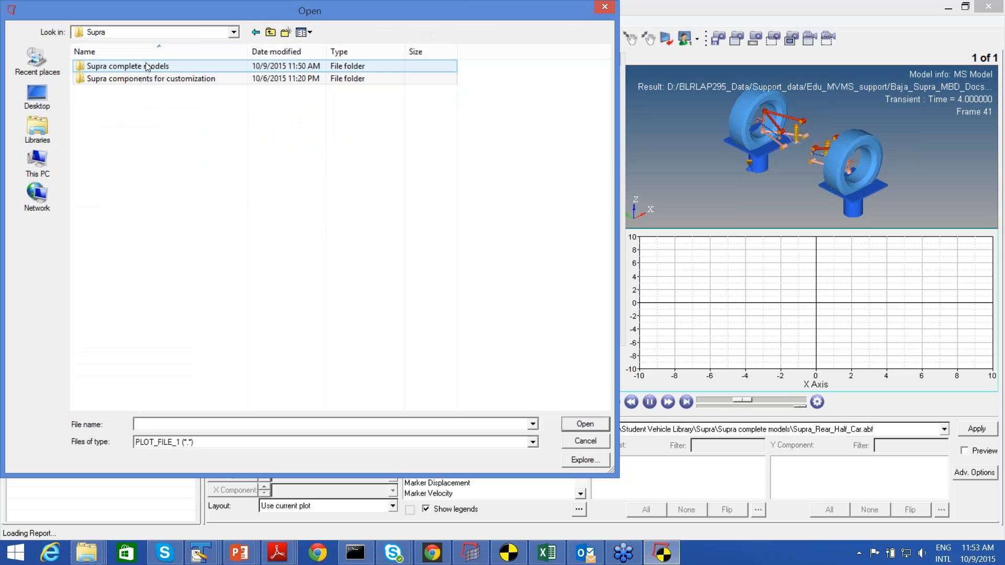
{"action": "double_click", "coordinate": [146, 64]}
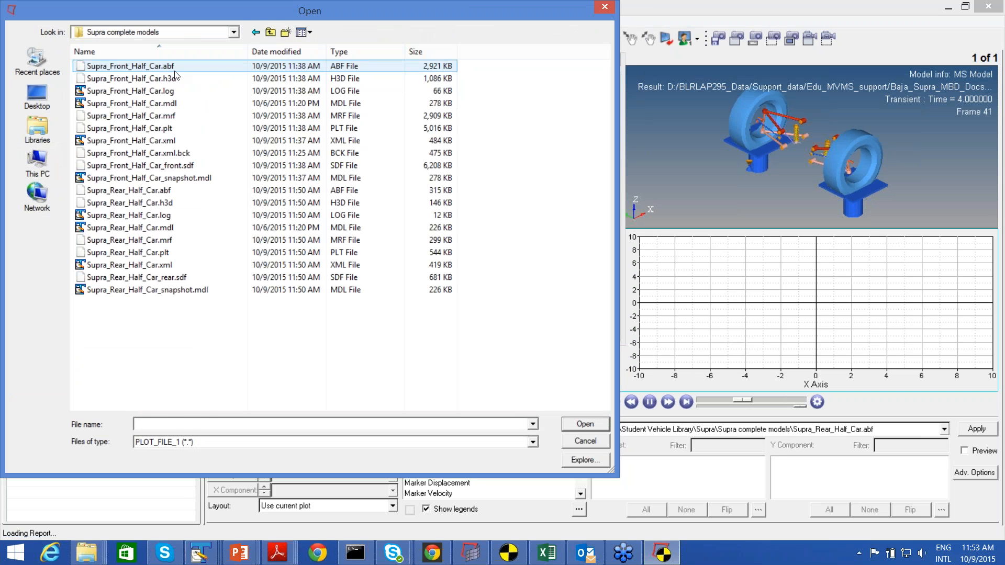
{"action": "double_click", "coordinate": [168, 128]}
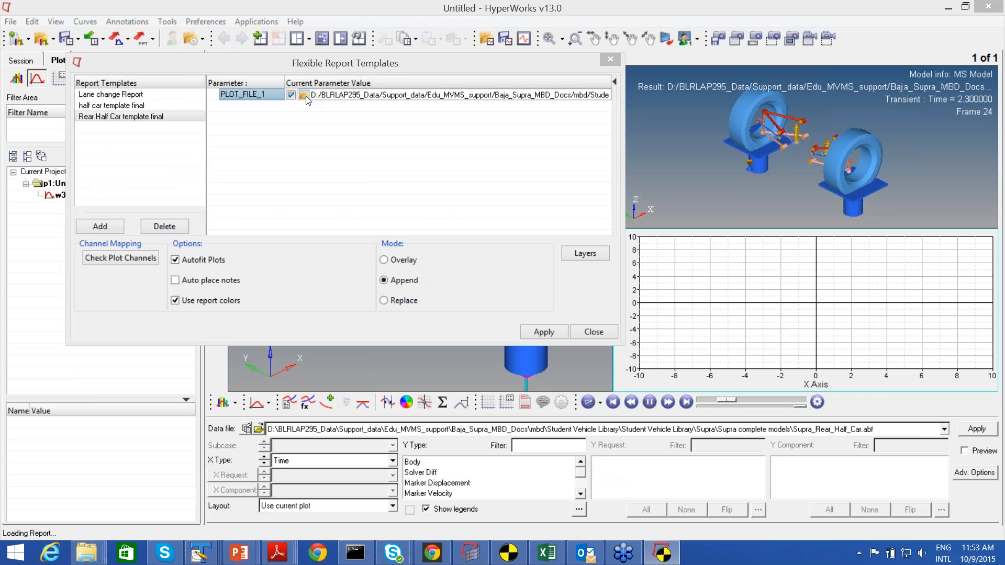
{"action": "left_click", "coordinate": [302, 94]}
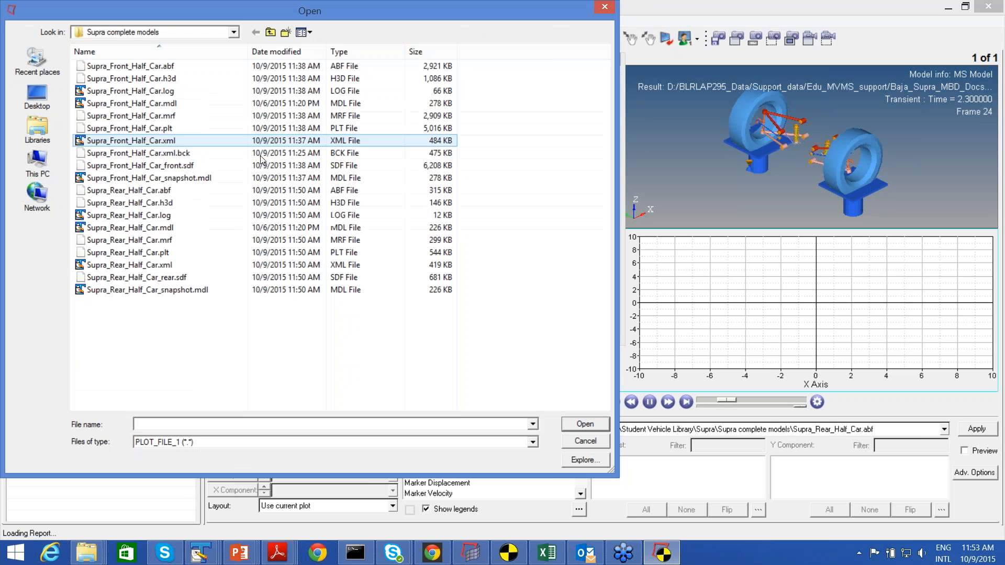
{"action": "left_click", "coordinate": [158, 254]}
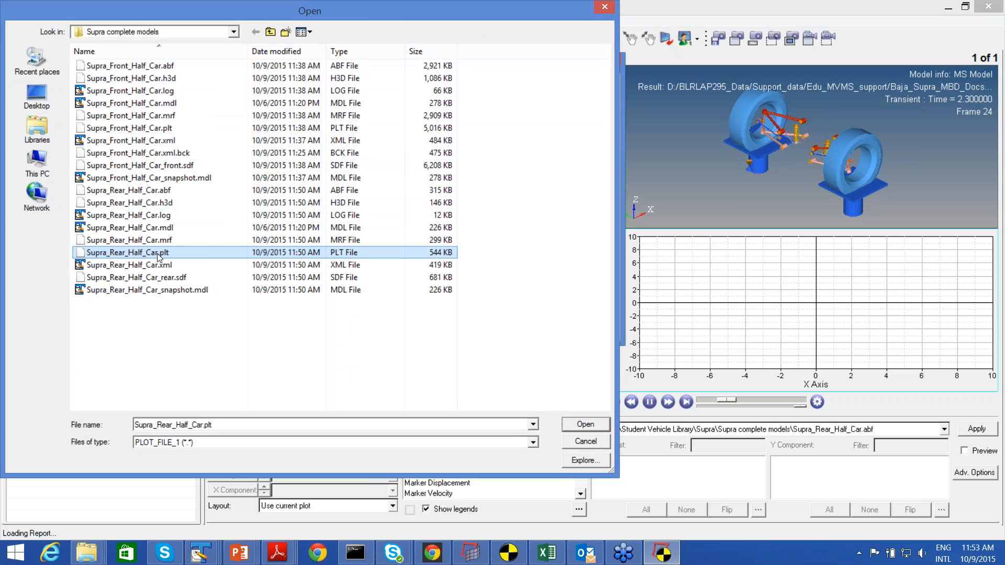
{"action": "double_click", "coordinate": [159, 253]}
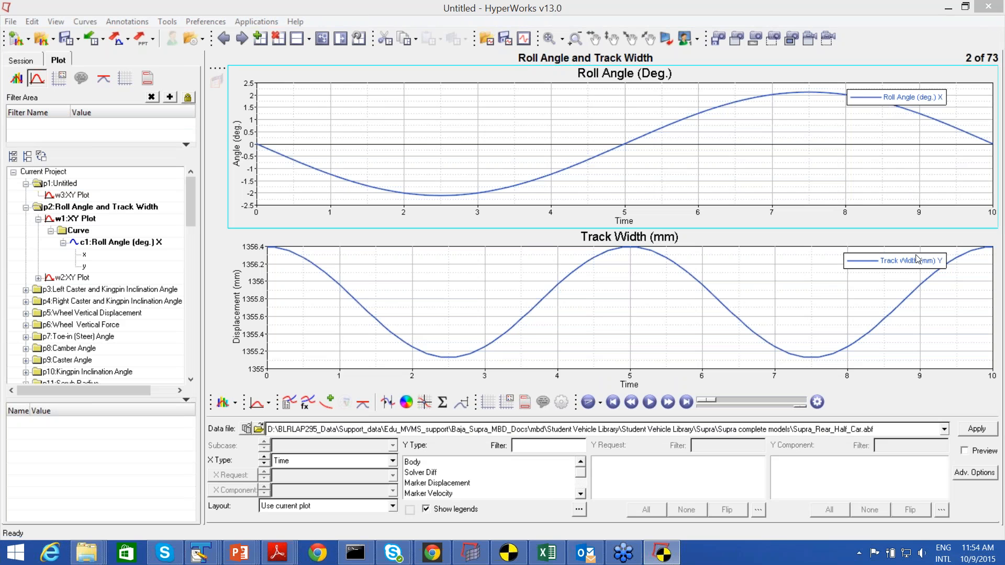
{"action": "left_click", "coordinate": [819, 34]}
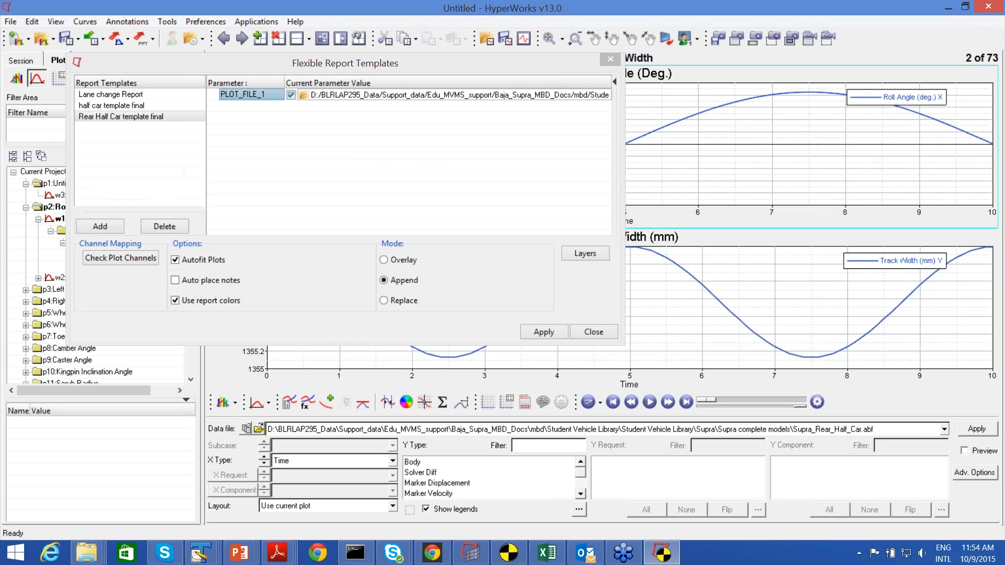
{"action": "left_click", "coordinate": [594, 332]}
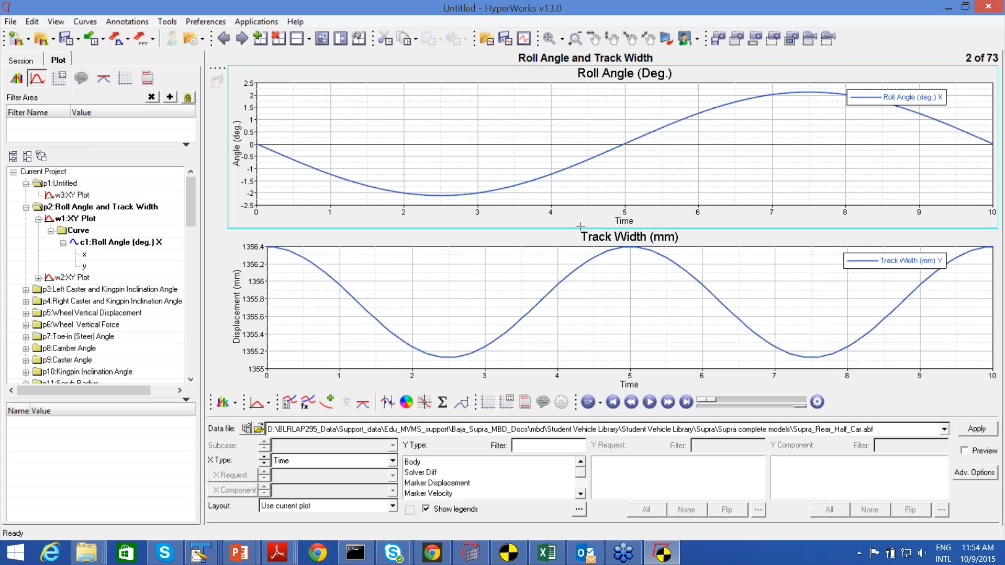
Examine the report plots page by page, from Roll Angle and Track Width through Left Wheel Ride Steer Caster and Camber.
{"action": "left_click", "coordinate": [241, 38]}
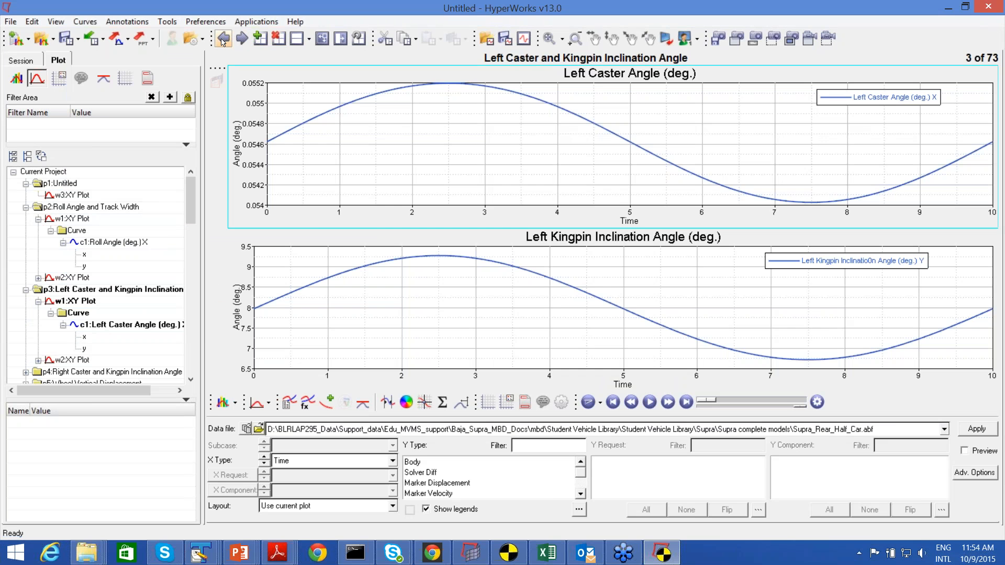
{"action": "left_click", "coordinate": [223, 37]}
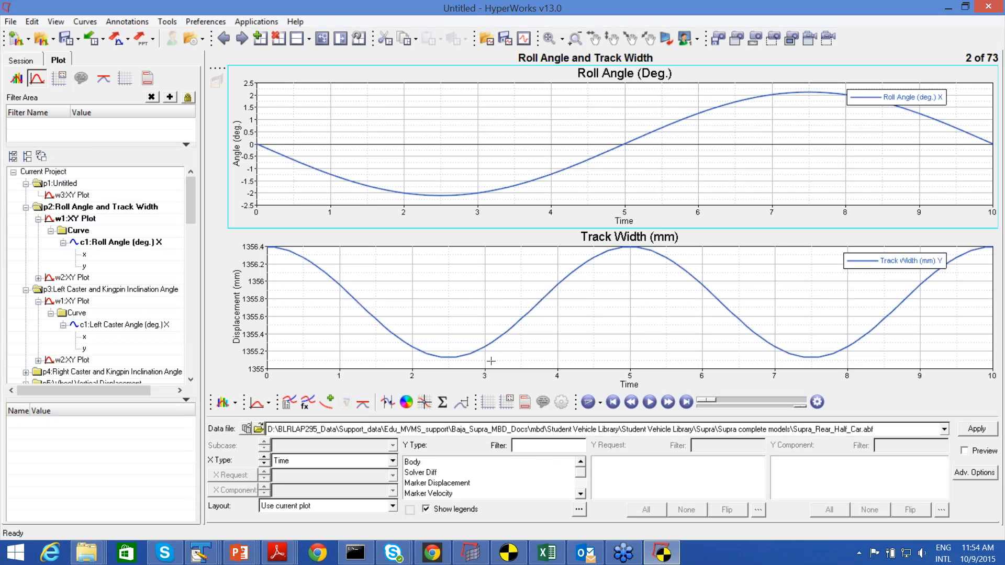
{"action": "left_click", "coordinate": [241, 41]}
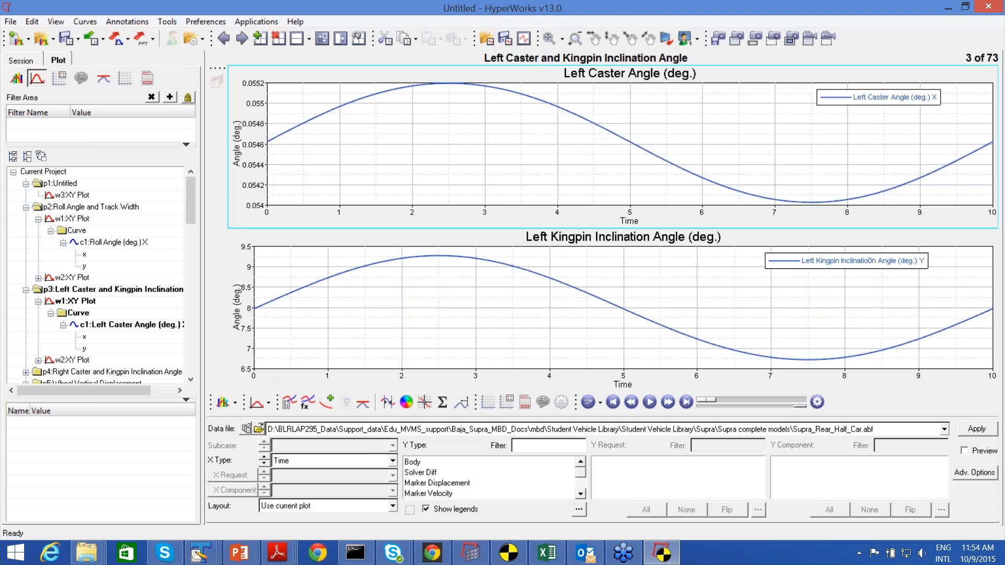
{"action": "left_click", "coordinate": [240, 39]}
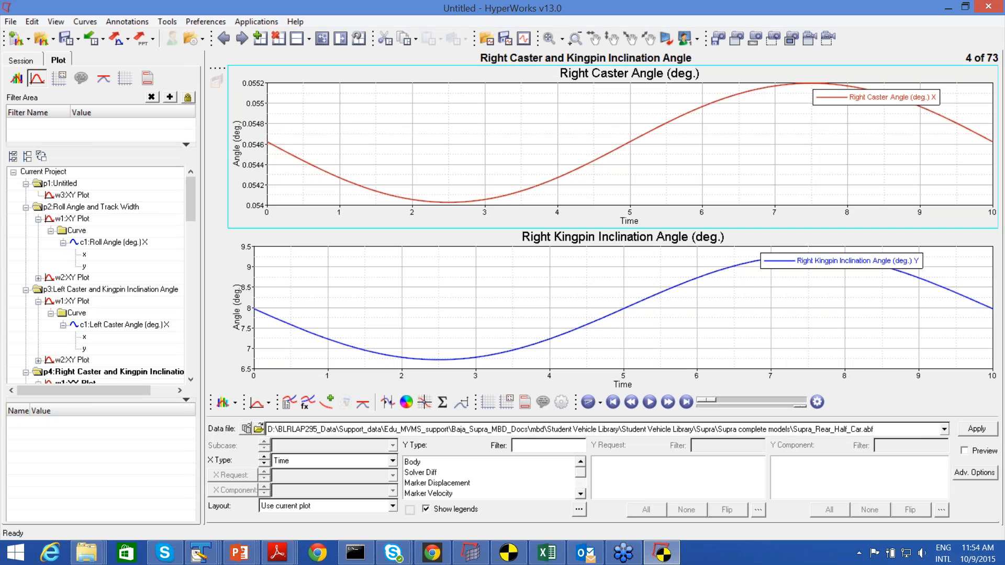
{"action": "left_click", "coordinate": [241, 39]}
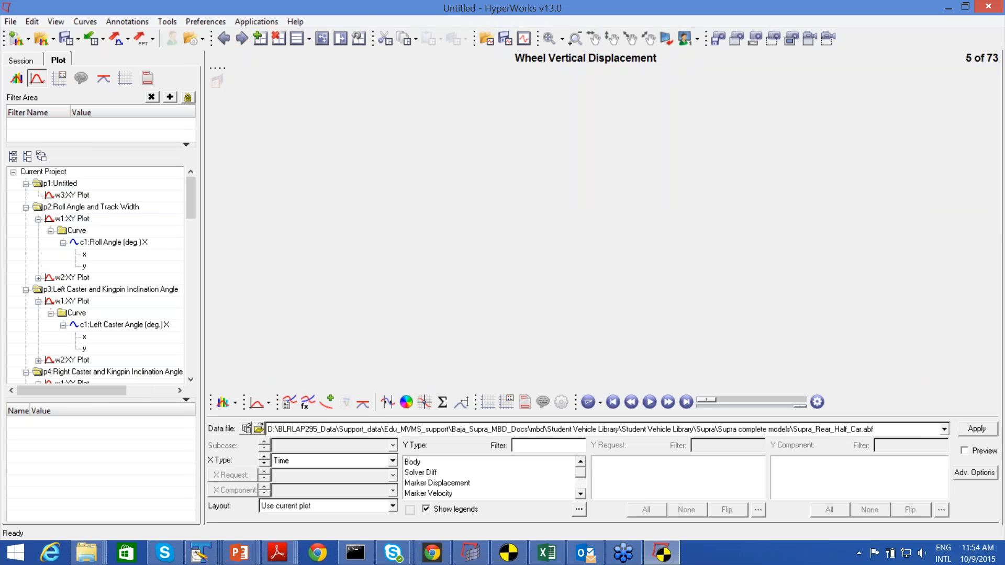
{"action": "left_click", "coordinate": [241, 39]}
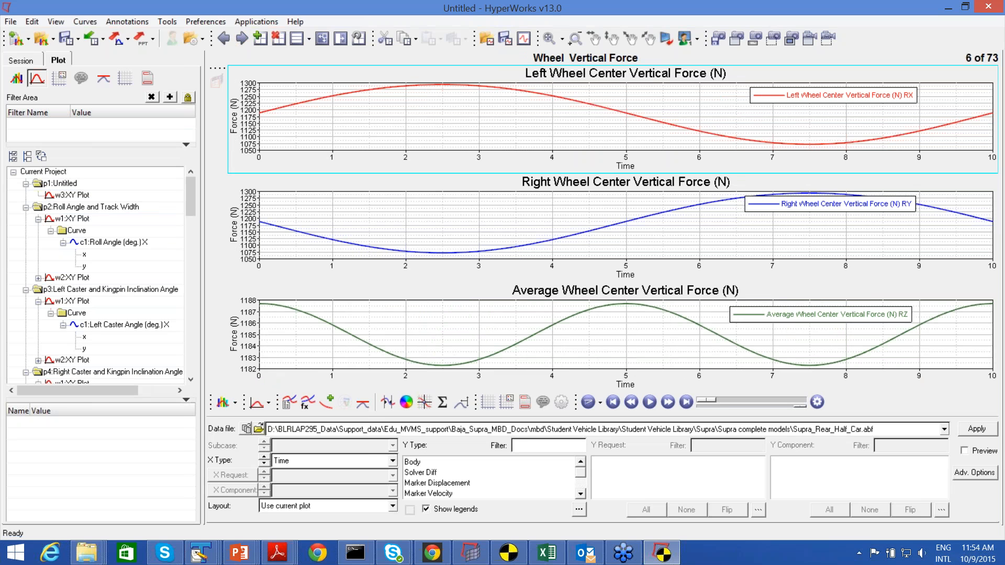
{"action": "left_click", "coordinate": [241, 38]}
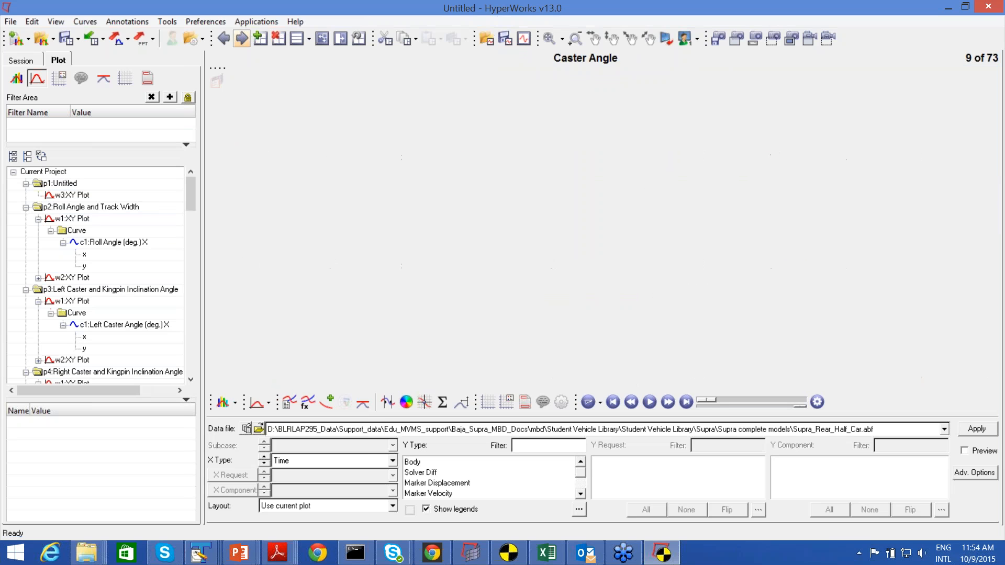
{"action": "left_click", "coordinate": [242, 39]}
{"action": "left_click", "coordinate": [242, 38]}
{"action": "left_click", "coordinate": [241, 38]}
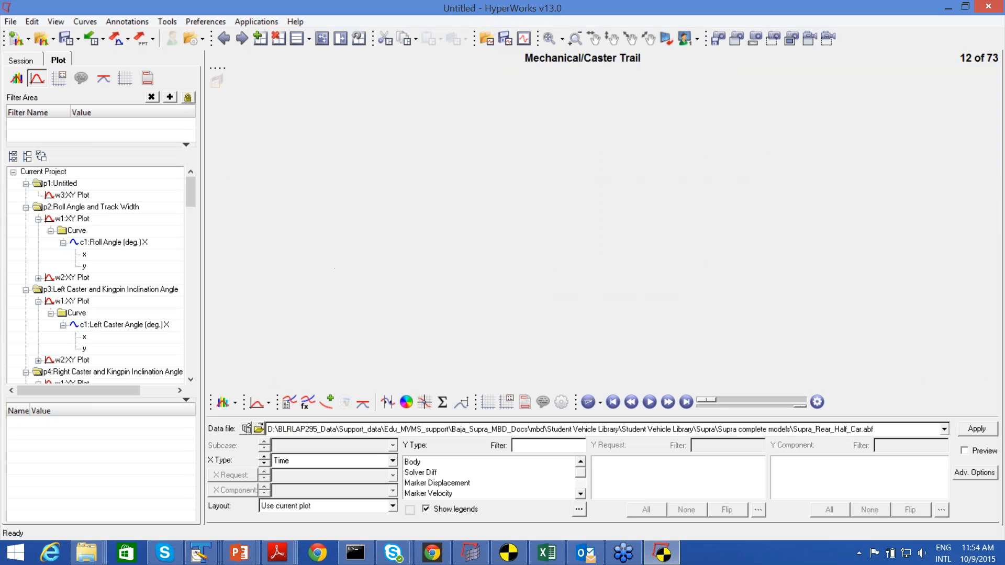
{"action": "left_click", "coordinate": [242, 39]}
{"action": "left_click", "coordinate": [241, 39]}
{"action": "left_click", "coordinate": [241, 38]}
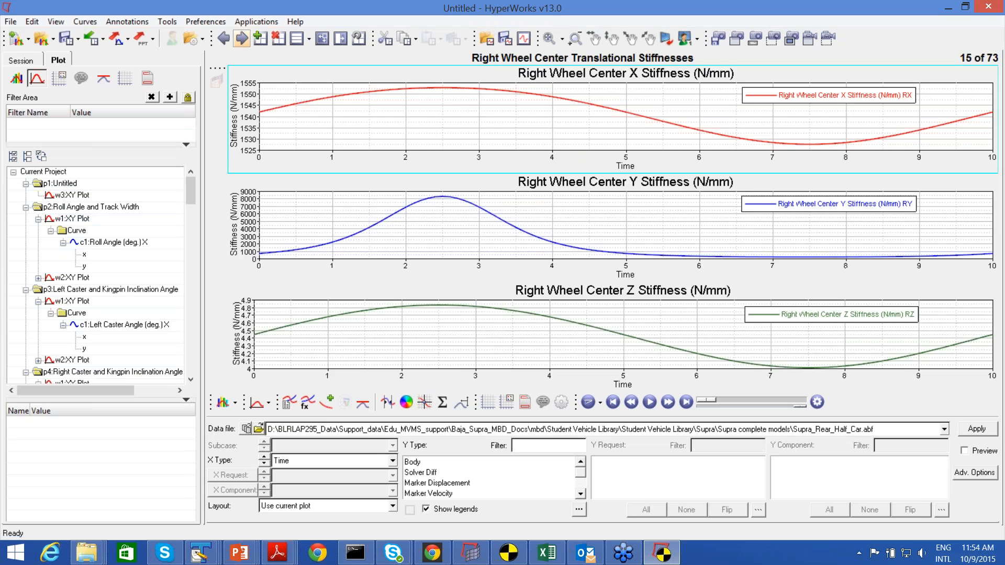
{"action": "left_click", "coordinate": [241, 38]}
{"action": "left_click", "coordinate": [242, 39]}
{"action": "left_click", "coordinate": [242, 38]}
{"action": "left_click", "coordinate": [241, 38]}
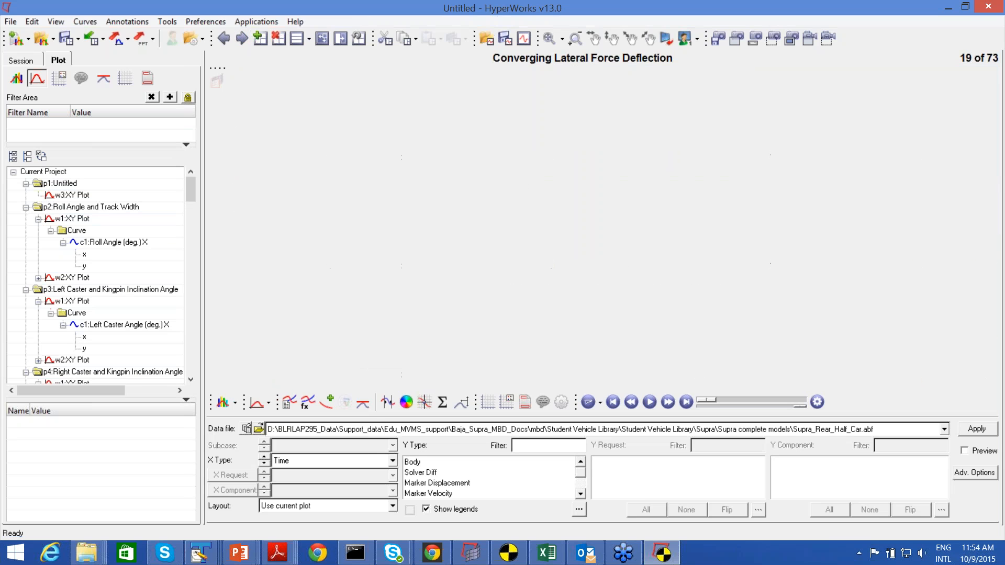
{"action": "left_click", "coordinate": [241, 39]}
{"action": "left_click", "coordinate": [241, 39]}
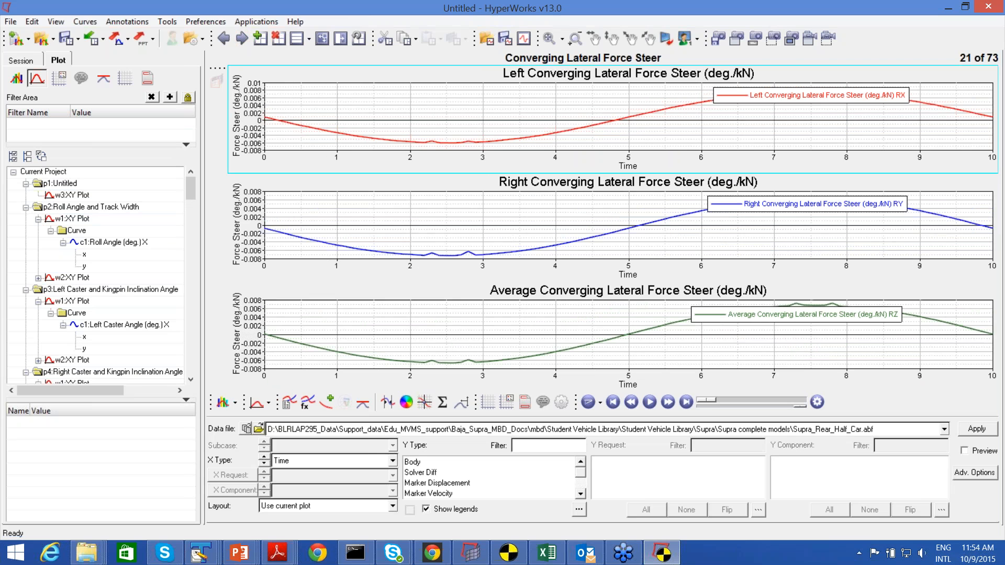
{"action": "left_click", "coordinate": [241, 38]}
{"action": "left_click", "coordinate": [241, 38]}
{"action": "left_click", "coordinate": [241, 39]}
{"action": "left_click", "coordinate": [242, 38]}
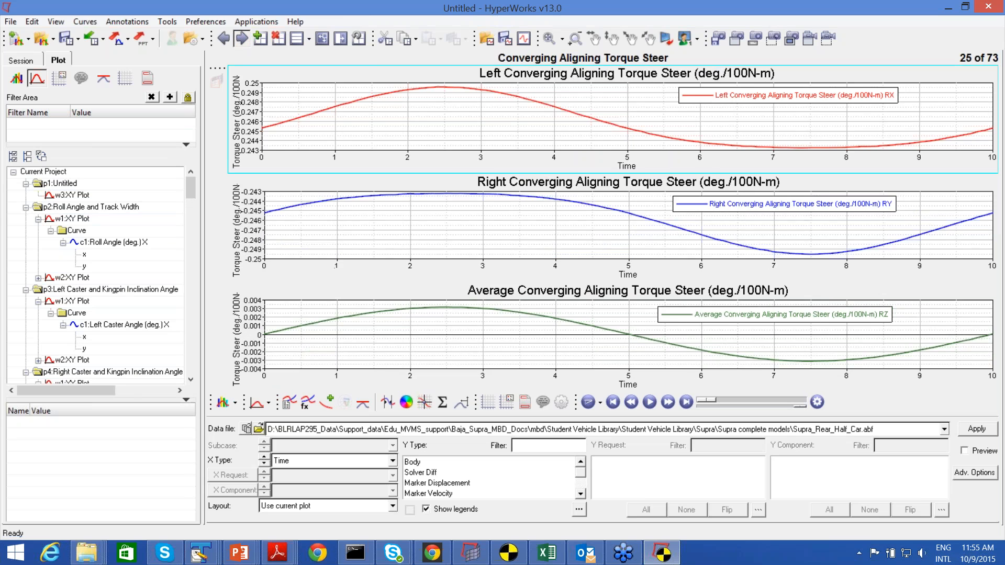
{"action": "left_click", "coordinate": [241, 38]}
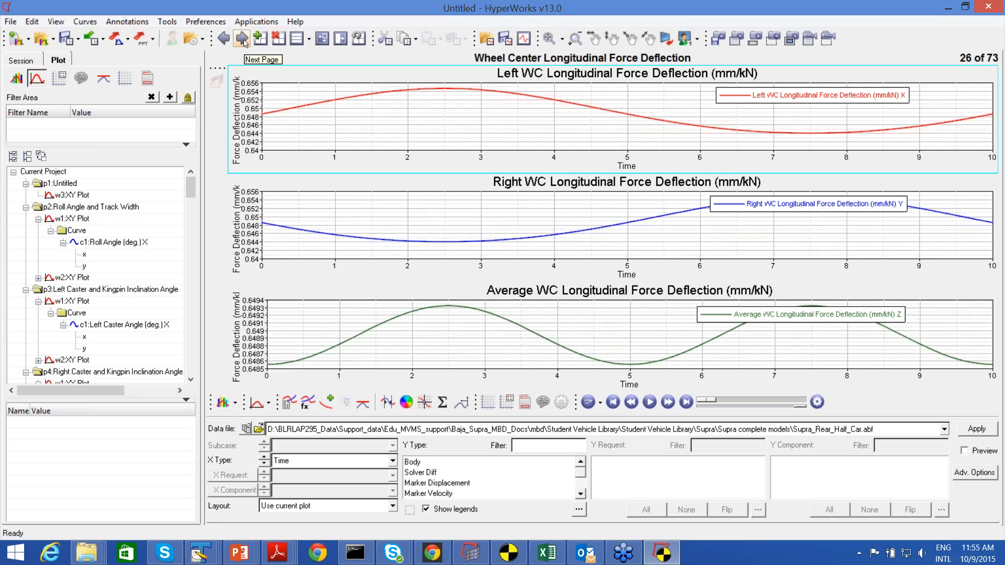
{"action": "left_click", "coordinate": [241, 39]}
{"action": "left_click", "coordinate": [241, 38]}
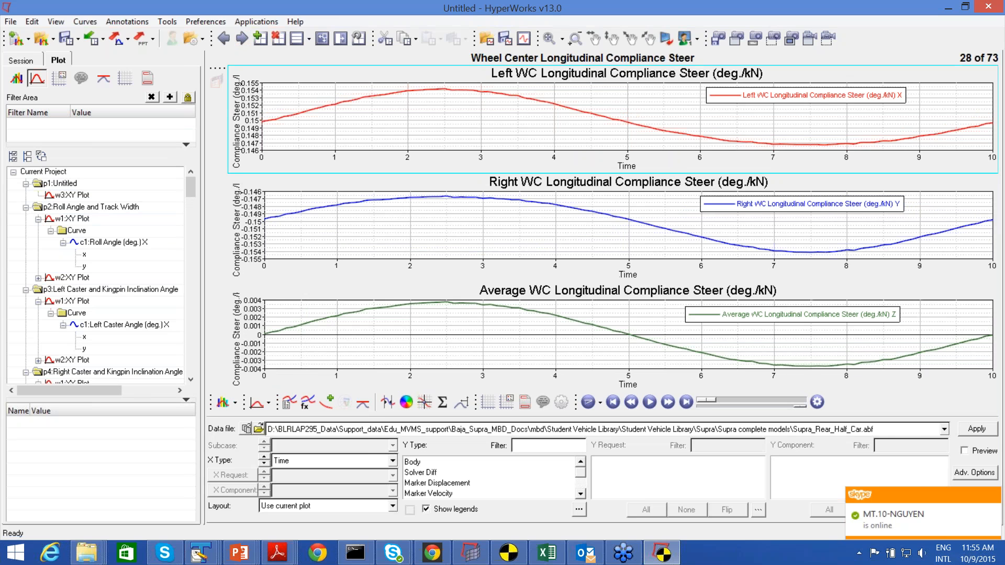
{"action": "left_click", "coordinate": [242, 39]}
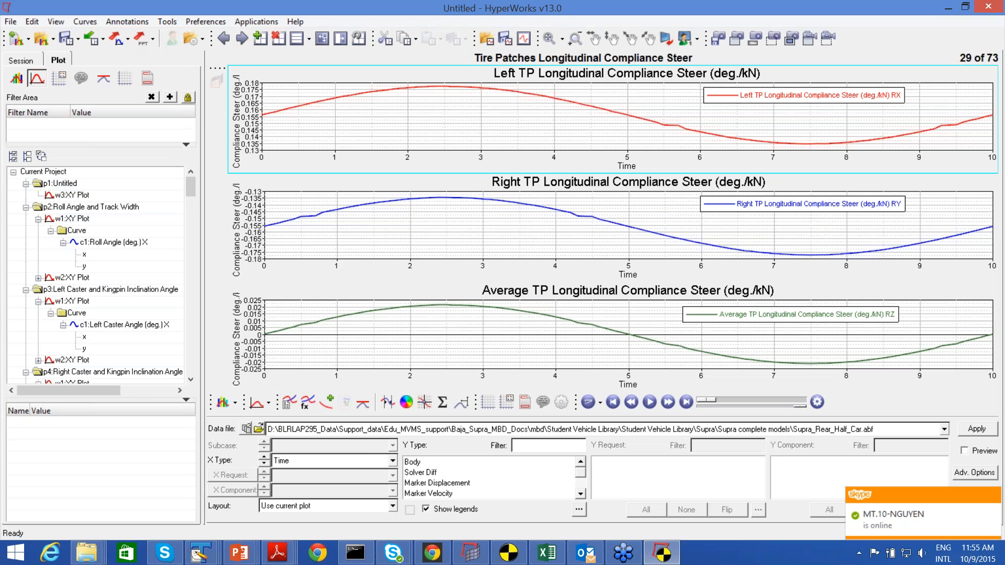
{"action": "left_click", "coordinate": [241, 38]}
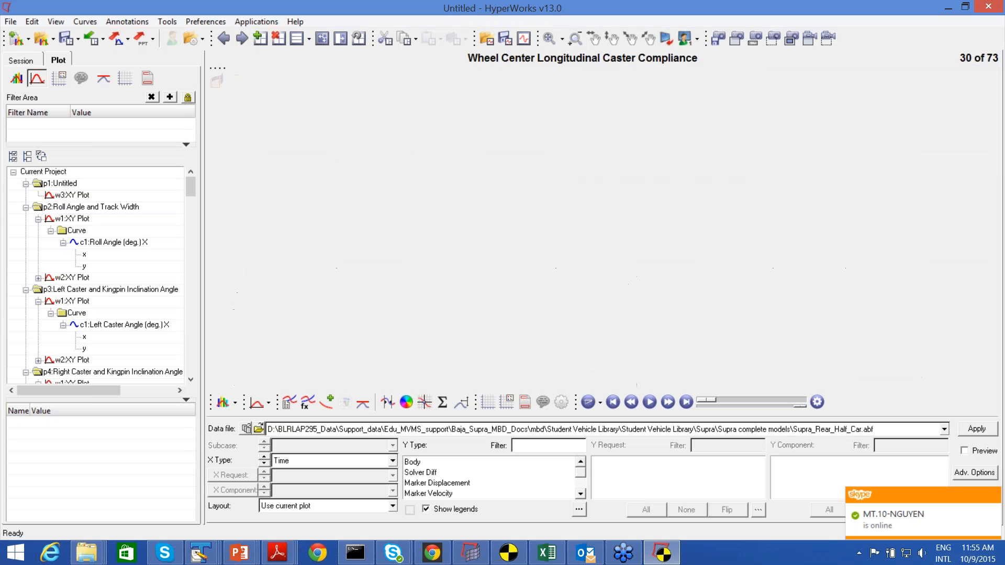
{"action": "left_click", "coordinate": [241, 39]}
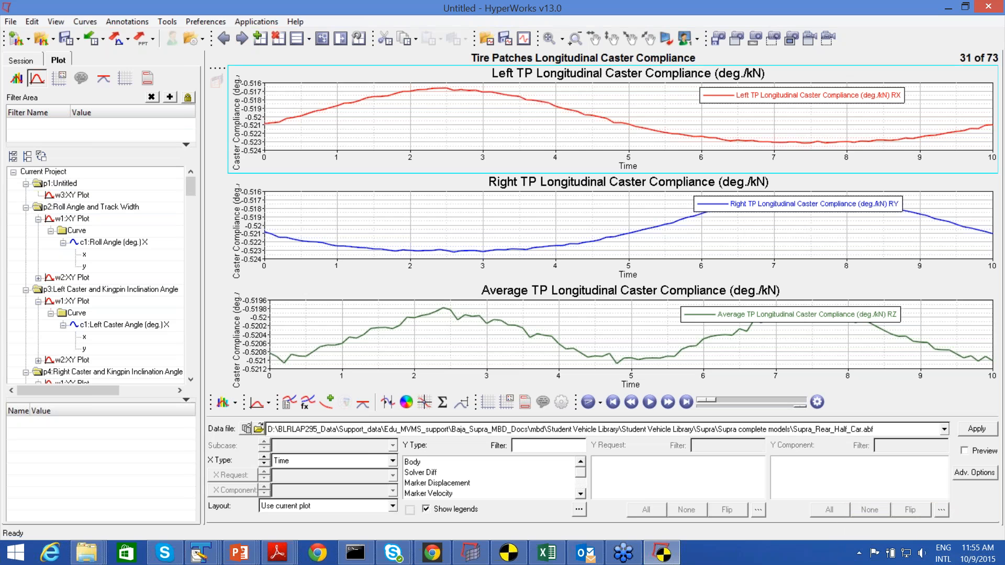
{"action": "left_click", "coordinate": [242, 38]}
{"action": "left_click", "coordinate": [242, 38]}
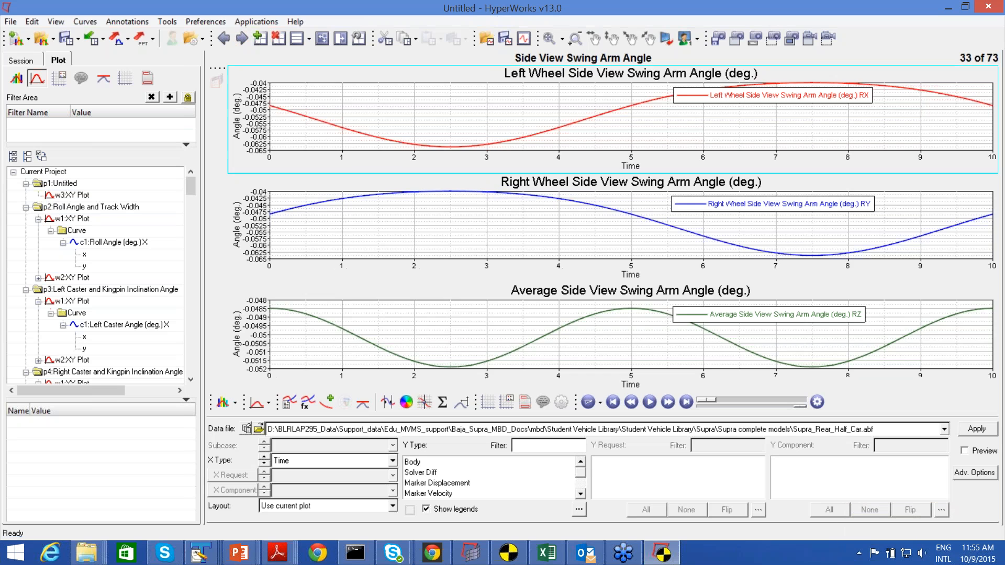
{"action": "left_click", "coordinate": [242, 38]}
{"action": "left_click", "coordinate": [241, 38]}
{"action": "left_click", "coordinate": [241, 39]}
{"action": "left_click", "coordinate": [241, 39]}
{"action": "left_click", "coordinate": [241, 38]}
{"action": "left_click", "coordinate": [241, 38]}
{"action": "left_click", "coordinate": [242, 38]}
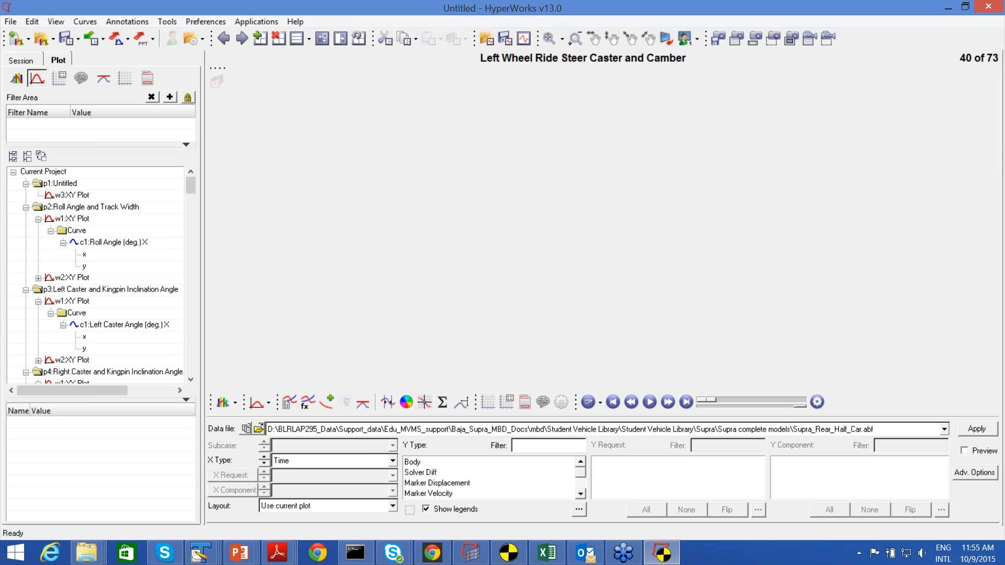
Delete all report plot pages from the session, from Roll Angle and Track Width onward, keeping only the original Untitled page.
{"action": "left_click", "coordinate": [21, 60]}
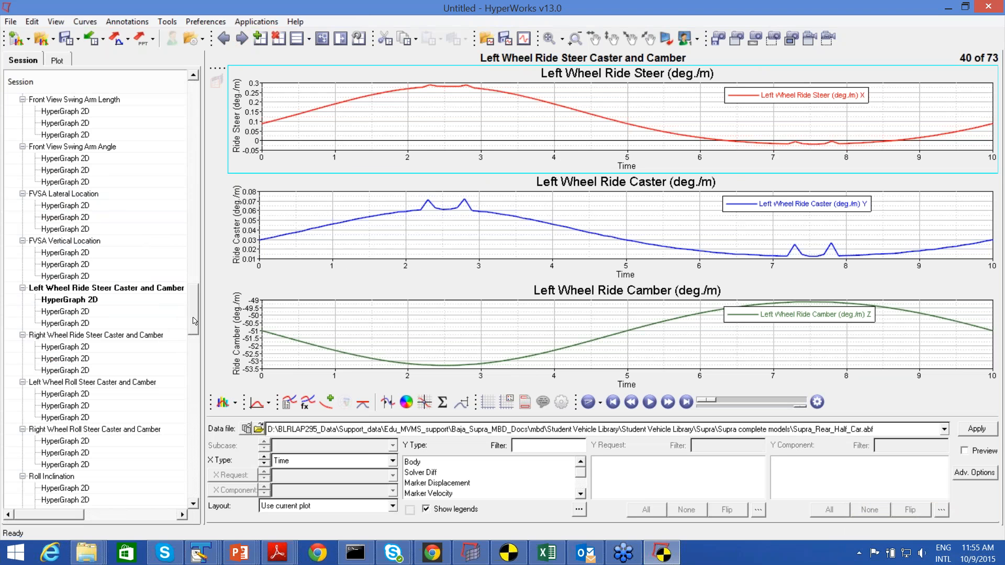
{"action": "left_click_drag", "start_coordinate": [192, 320], "coordinate": [188, 345]}
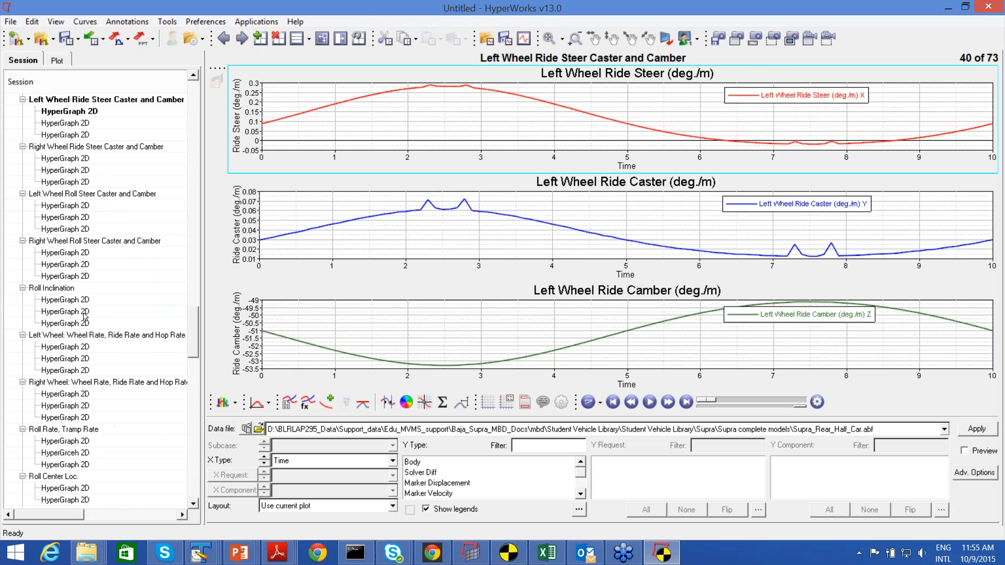
{"action": "scroll", "coordinate": [84, 315], "scroll_direction": "up", "scroll_amount": 13}
{"action": "scroll", "coordinate": [84, 315], "scroll_direction": "up", "scroll_amount": 15}
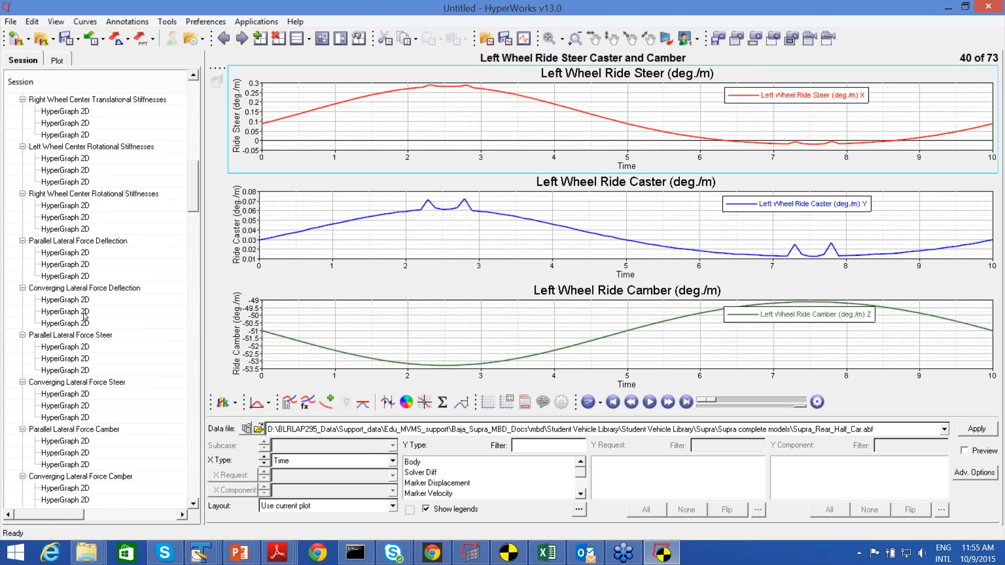
{"action": "scroll", "coordinate": [85, 316], "scroll_direction": "up", "scroll_amount": 18}
{"action": "left_click", "coordinate": [56, 158], "text": "shift"}
{"action": "right_click", "coordinate": [56, 158]}
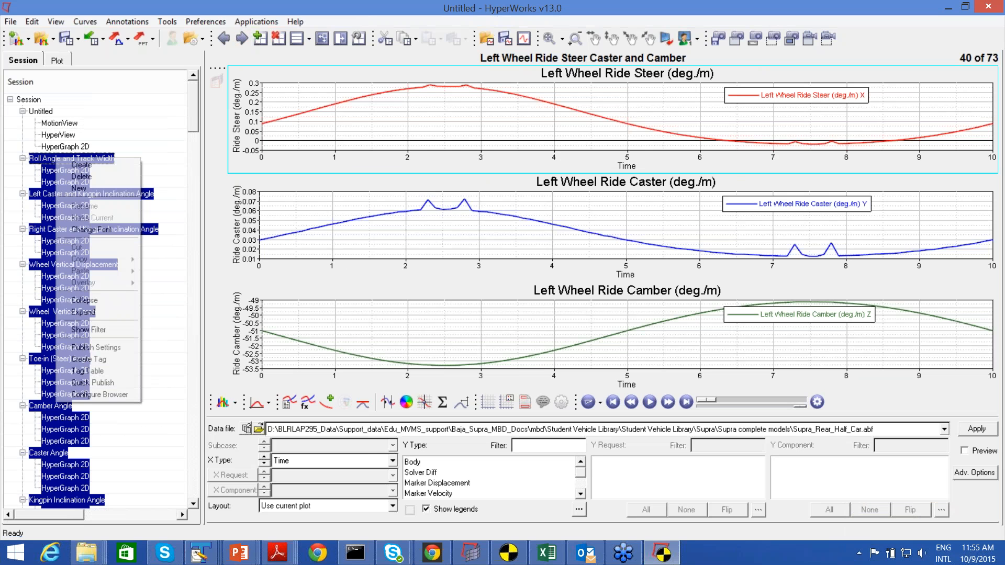
{"action": "left_click", "coordinate": [79, 177]}
{"action": "left_click", "coordinate": [539, 321]}
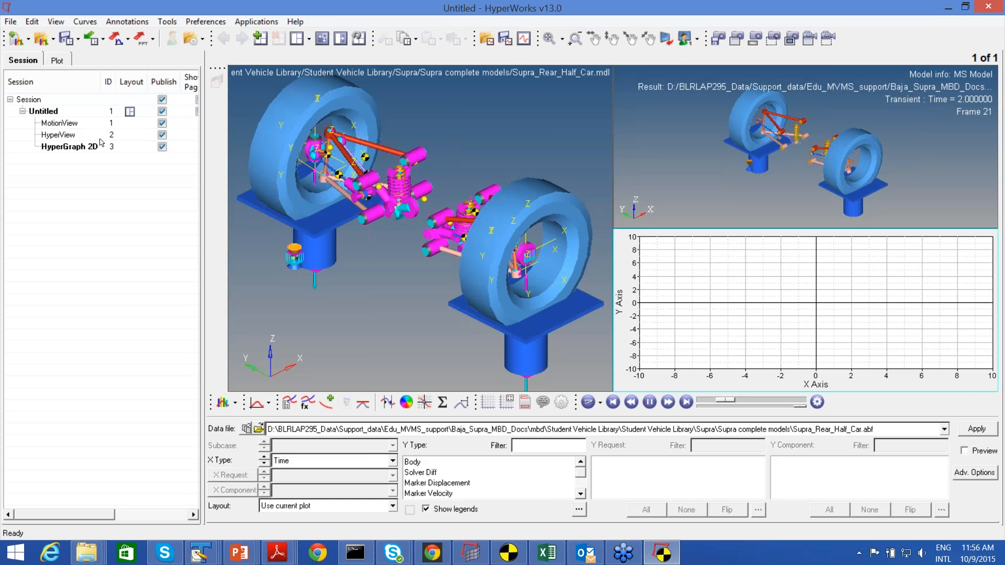
Make the MotionView model window active and start a new session, discarding the rear half car session data.
{"action": "left_click", "coordinate": [544, 112]}
{"action": "left_click", "coordinate": [673, 149]}
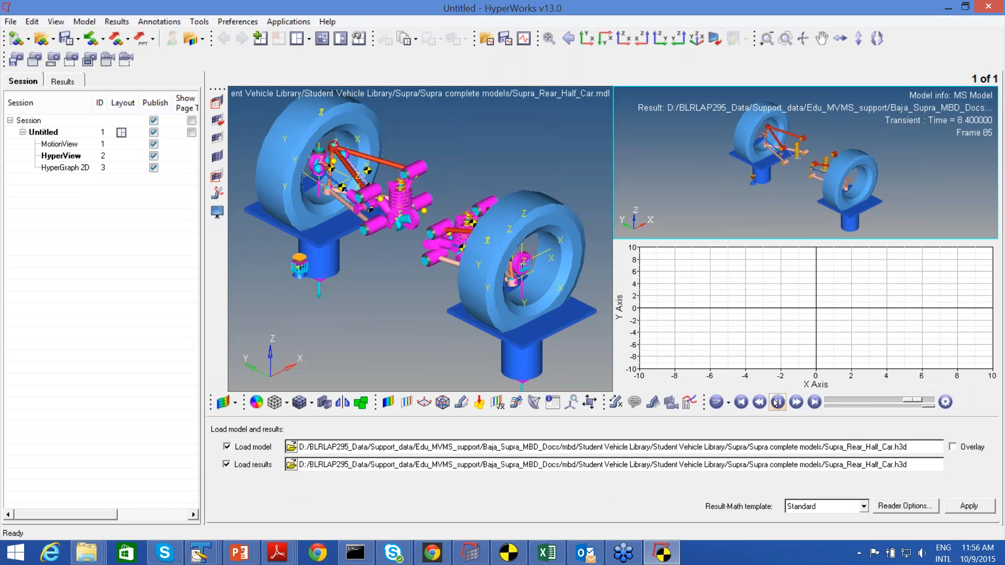
{"action": "left_click", "coordinate": [309, 133]}
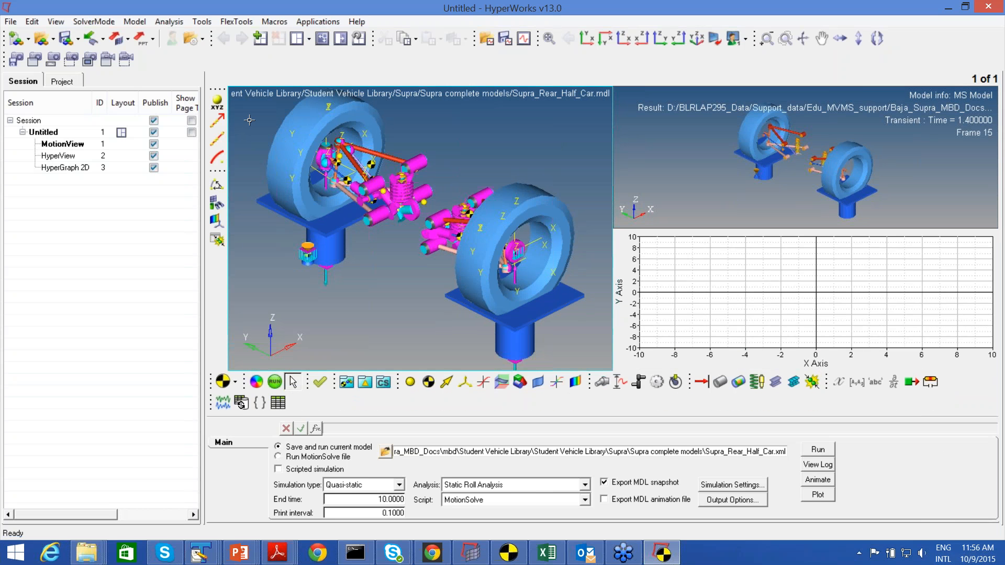
{"action": "left_click", "coordinate": [11, 22]}
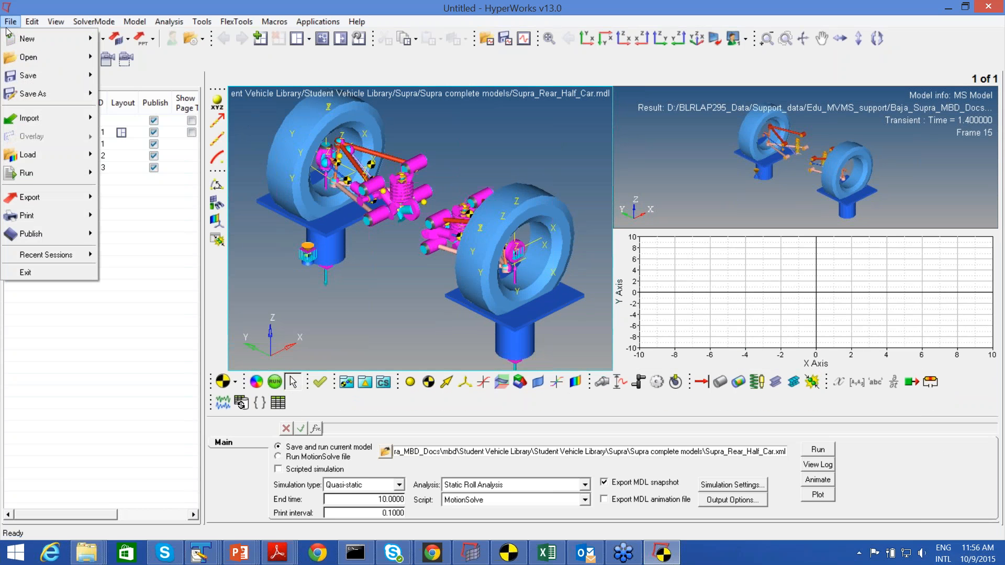
{"action": "mouse_move", "coordinate": [60, 37]}
{"action": "left_click", "coordinate": [125, 39]}
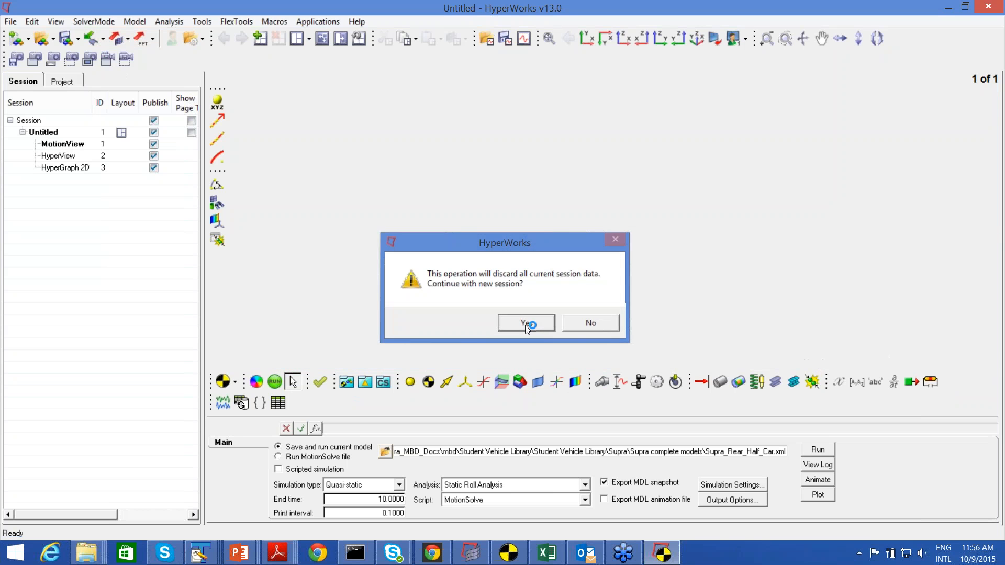
{"action": "left_click", "coordinate": [525, 325]}
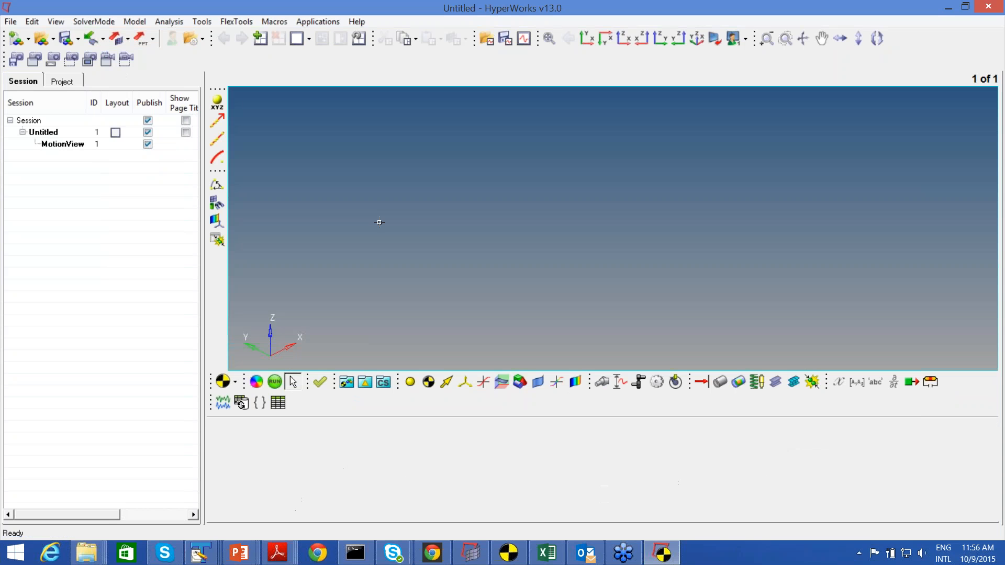
Open the Baja_Full_Car.mdl model from the Baja folder of the Student Vehicle Library.
{"action": "left_click", "coordinate": [42, 38]}
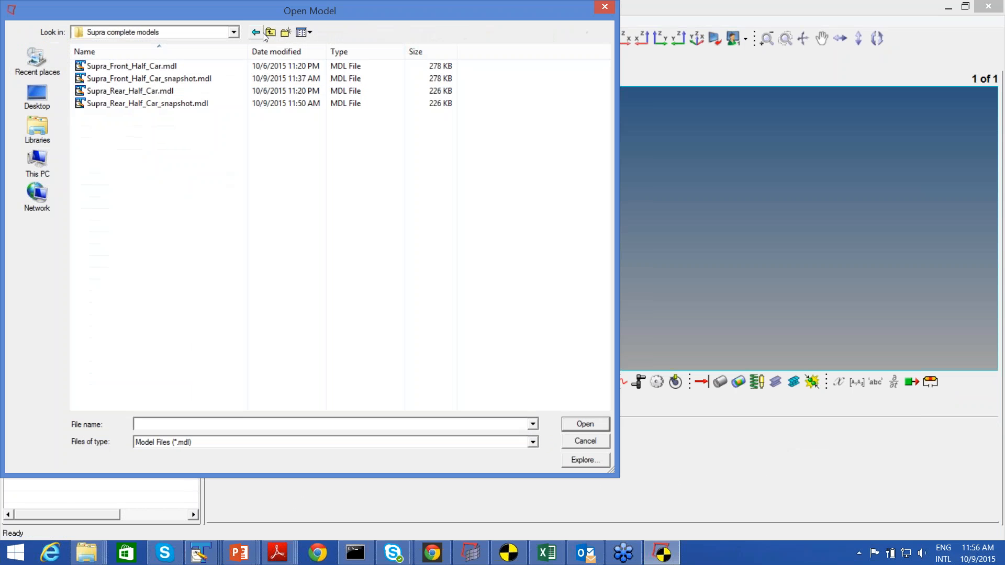
{"action": "left_click", "coordinate": [270, 32]}
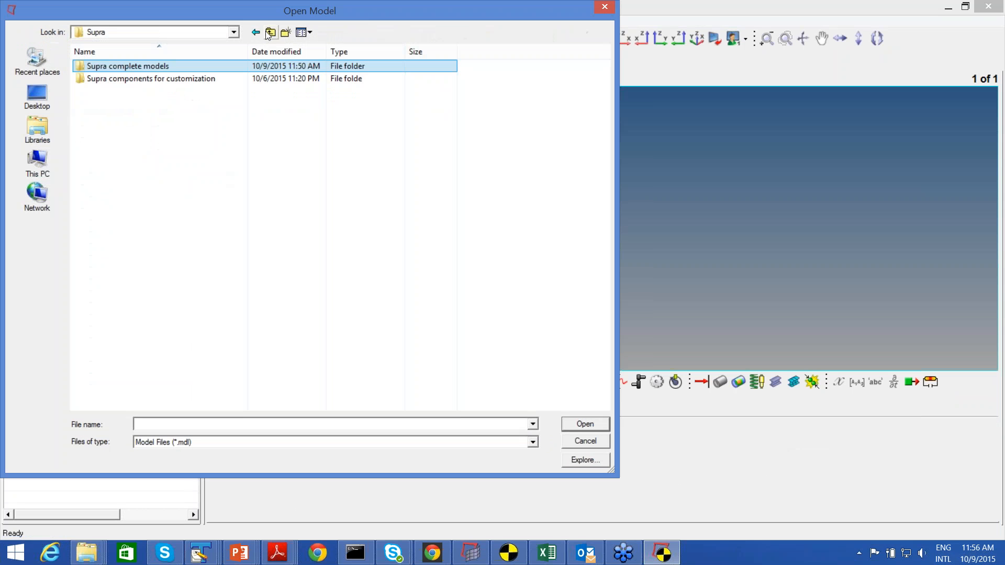
{"action": "left_click", "coordinate": [269, 33]}
{"action": "double_click", "coordinate": [118, 66]}
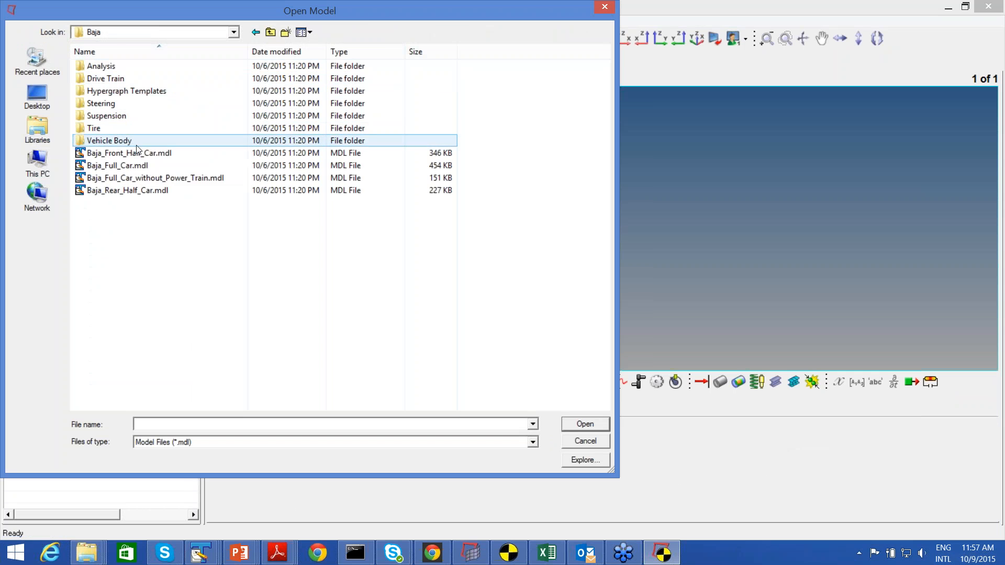
{"action": "double_click", "coordinate": [124, 166]}
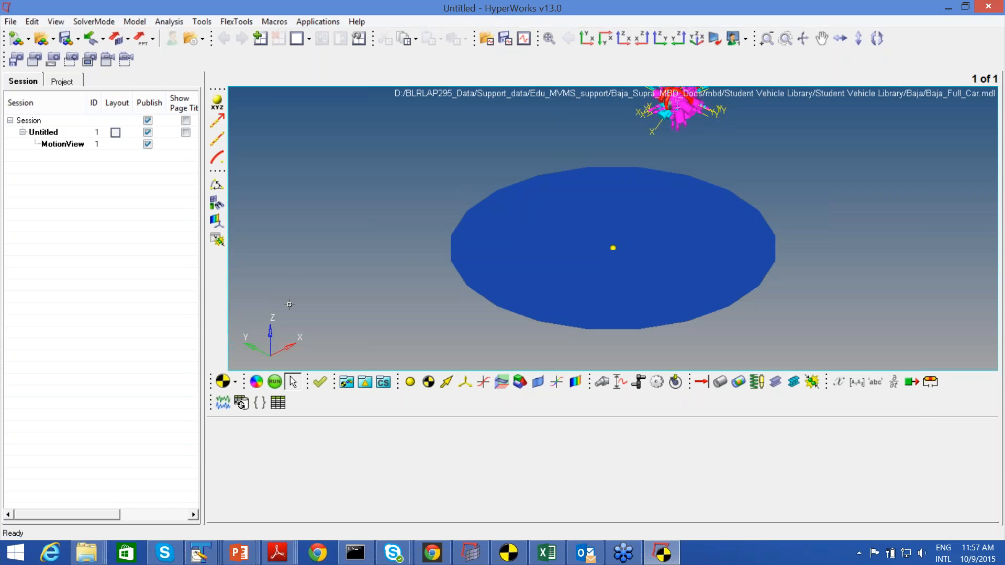
Activate the Single lane change analysis in the Baja full car model and run it with MotionSolve.
{"action": "left_click", "coordinate": [275, 382]}
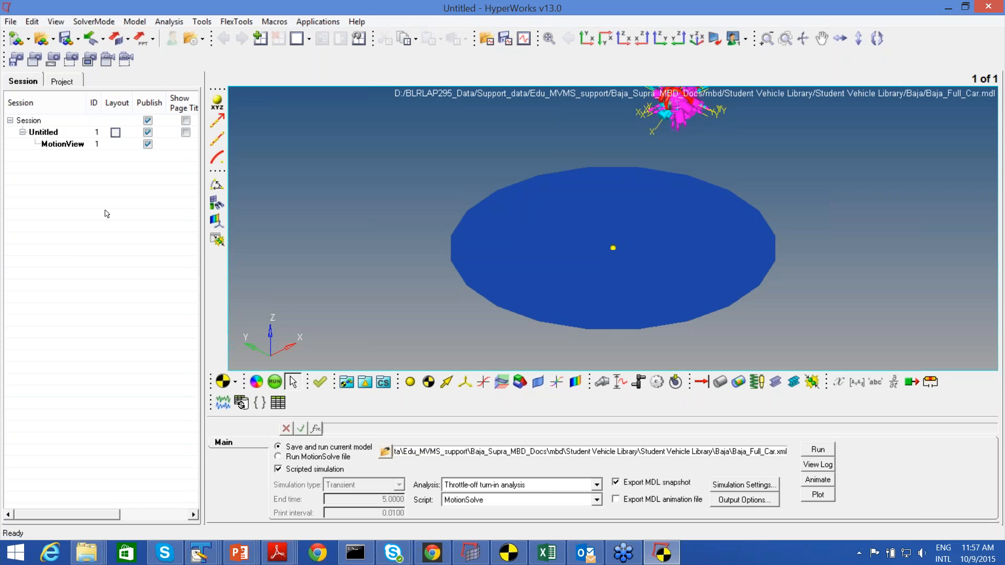
{"action": "left_click", "coordinate": [62, 82]}
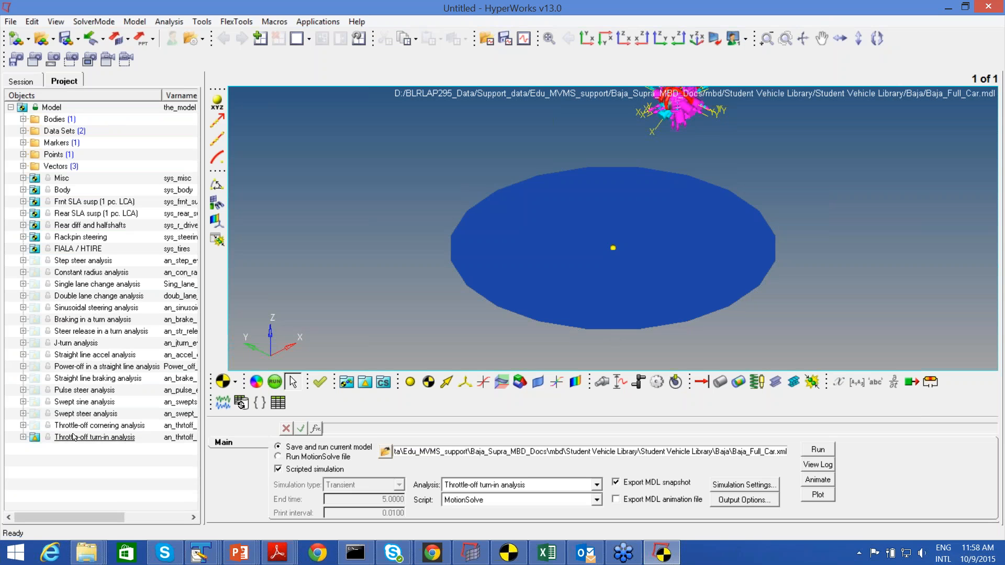
{"action": "right_click", "coordinate": [81, 287]}
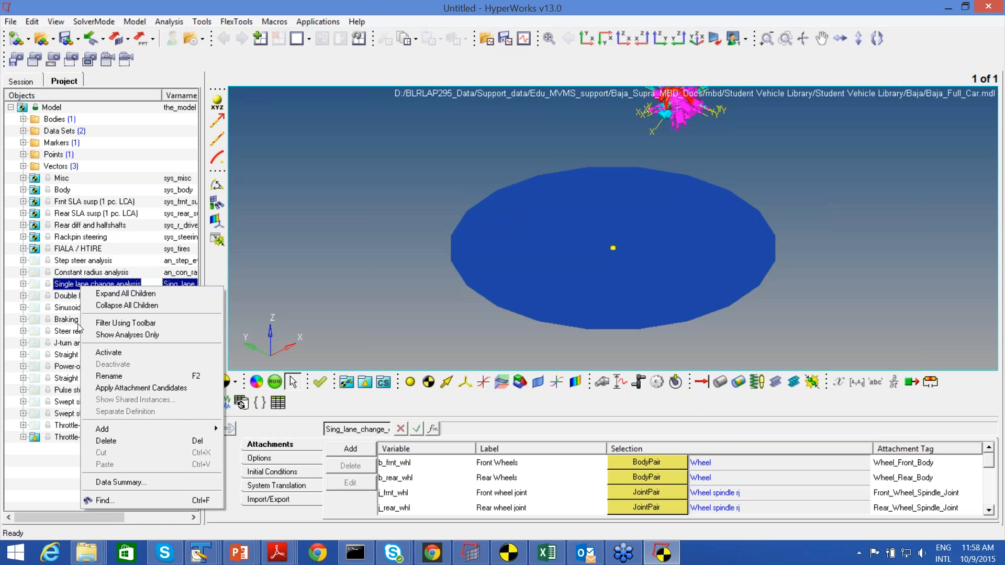
{"action": "left_click", "coordinate": [110, 352]}
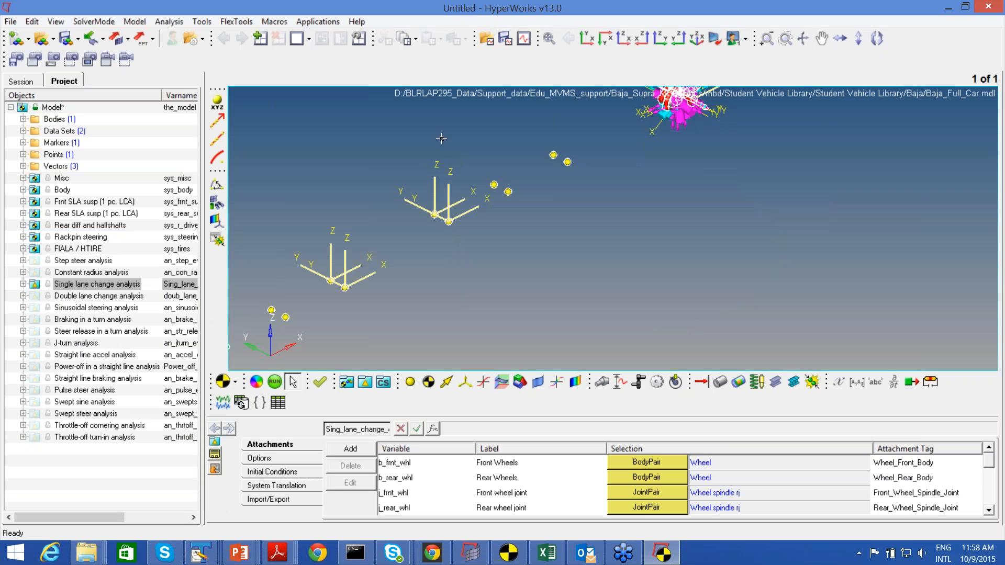
{"action": "left_click", "coordinate": [548, 40]}
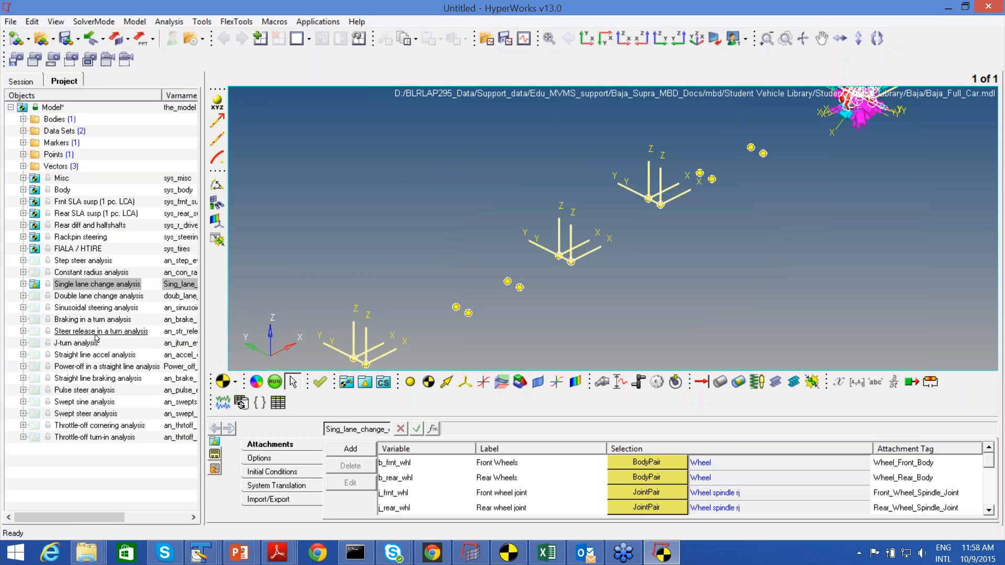
{"action": "left_click", "coordinate": [276, 383]}
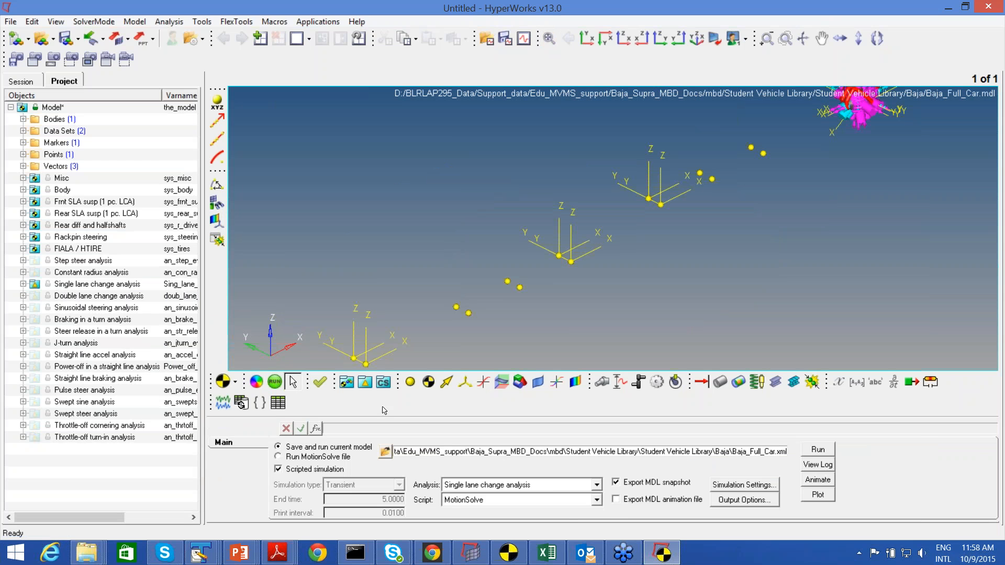
{"action": "left_click", "coordinate": [823, 451]}
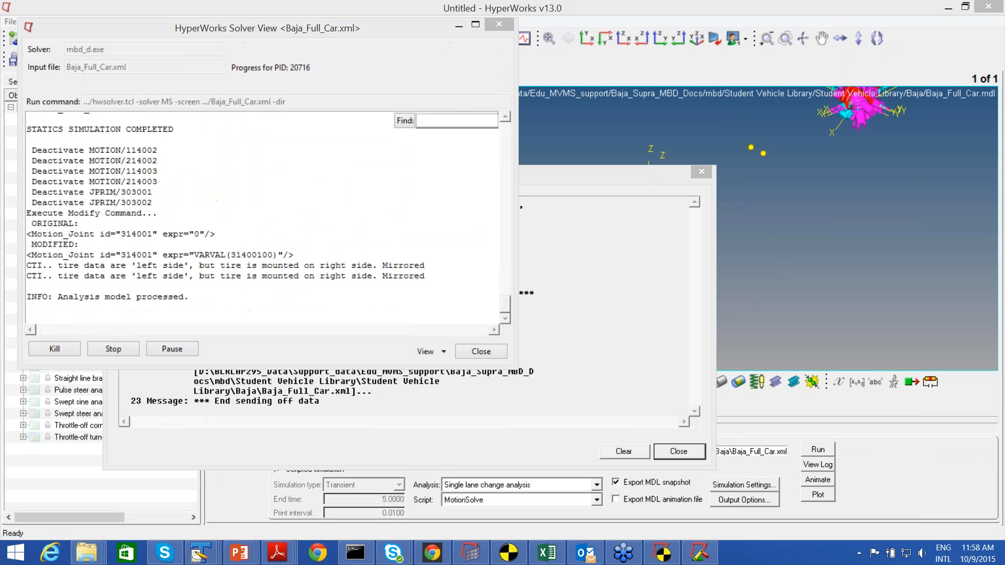
Examine the solver output of the Baja_Full_Car.xml run for warnings, errors and simulation parameters, and close the solver view.
{"action": "left_click", "coordinate": [262, 238]}
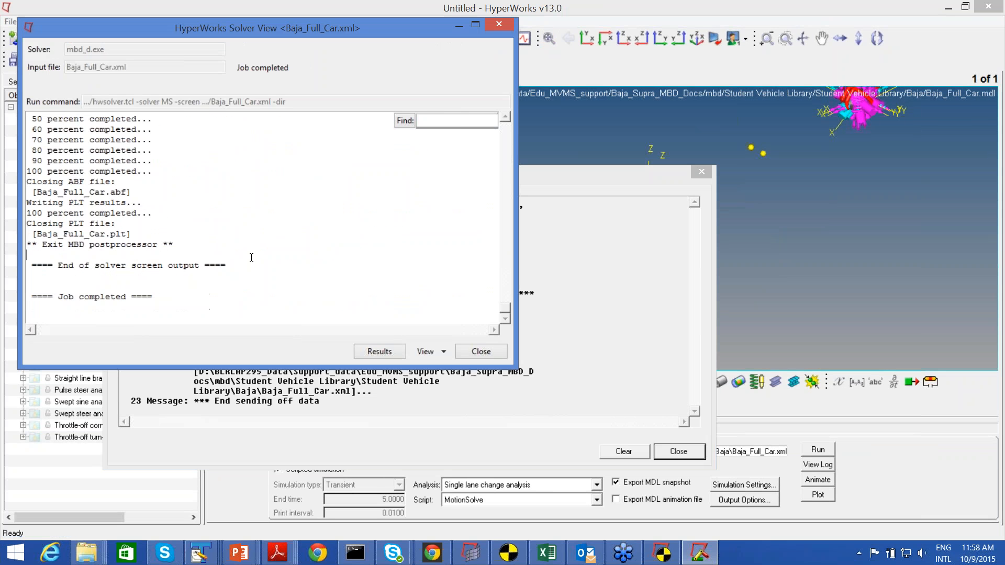
{"action": "scroll", "coordinate": [262, 239], "scroll_direction": "up", "scroll_amount": 15}
{"action": "scroll", "coordinate": [251, 250], "scroll_direction": "up", "scroll_amount": 1}
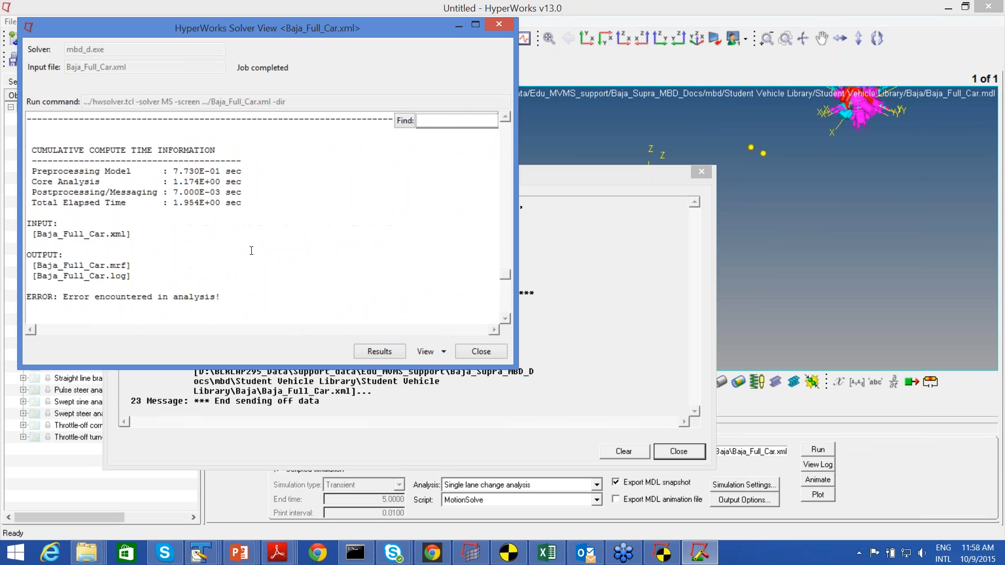
{"action": "scroll", "coordinate": [251, 250], "scroll_direction": "up", "scroll_amount": 10}
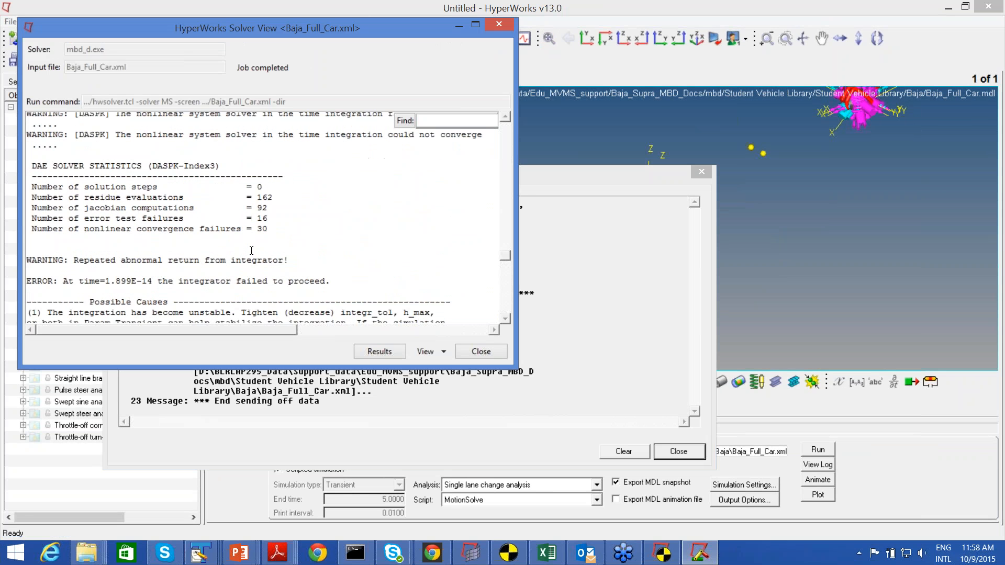
{"action": "scroll", "coordinate": [251, 250], "scroll_direction": "up", "scroll_amount": 2}
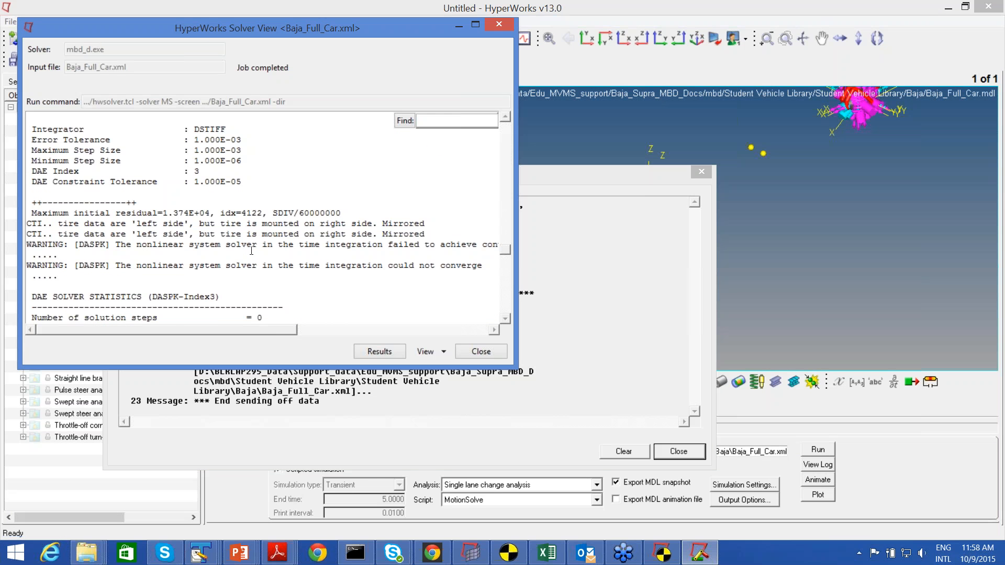
{"action": "scroll", "coordinate": [251, 251], "scroll_direction": "up", "scroll_amount": 12}
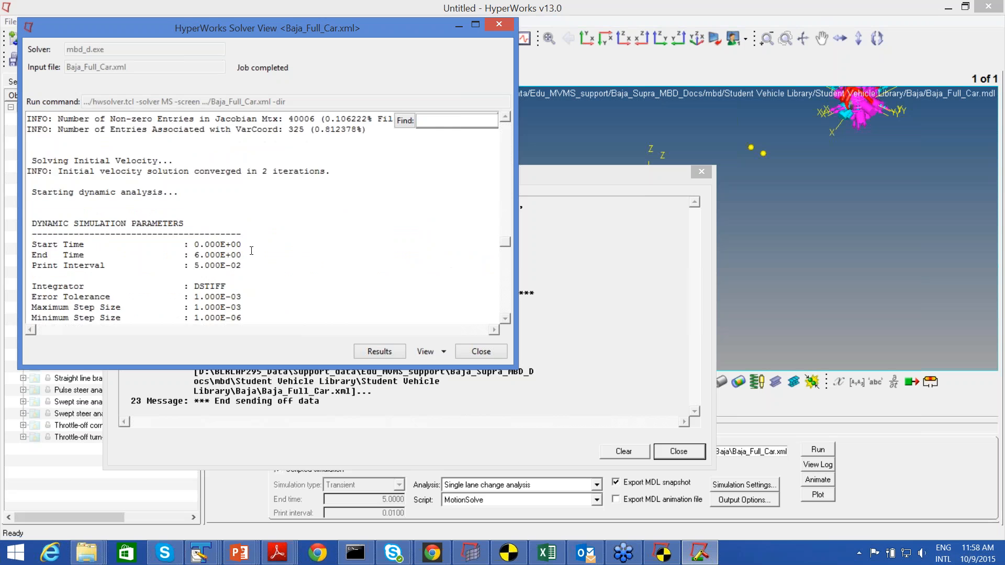
{"action": "scroll", "coordinate": [251, 251], "scroll_direction": "up", "scroll_amount": 4}
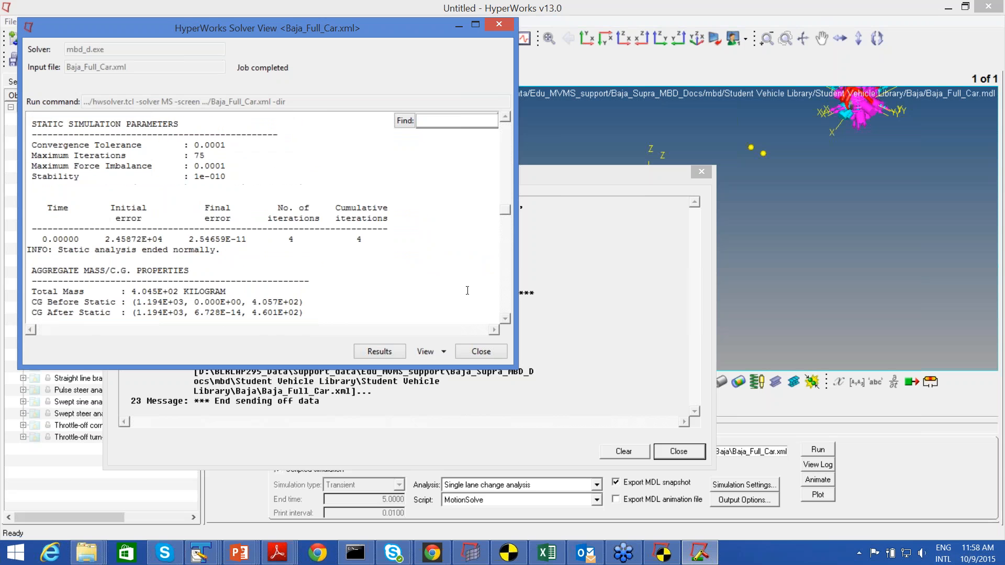
{"action": "scroll", "coordinate": [467, 291], "scroll_direction": "down", "scroll_amount": 16}
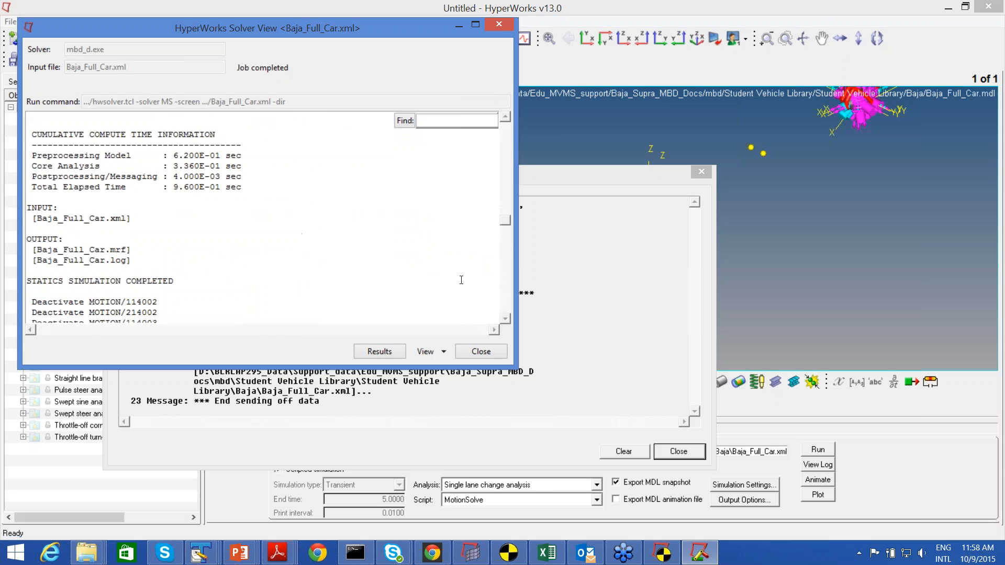
{"action": "left_click", "coordinate": [485, 351]}
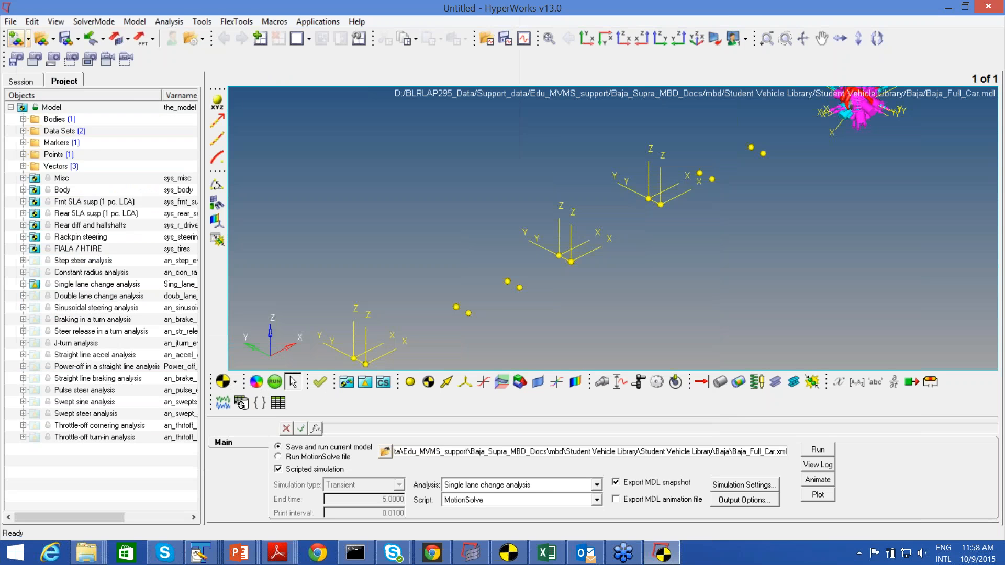
Discard the Baja full car session and start a new empty one.
{"action": "left_click", "coordinate": [11, 22]}
{"action": "mouse_move", "coordinate": [31, 37]}
{"action": "left_click", "coordinate": [106, 40]}
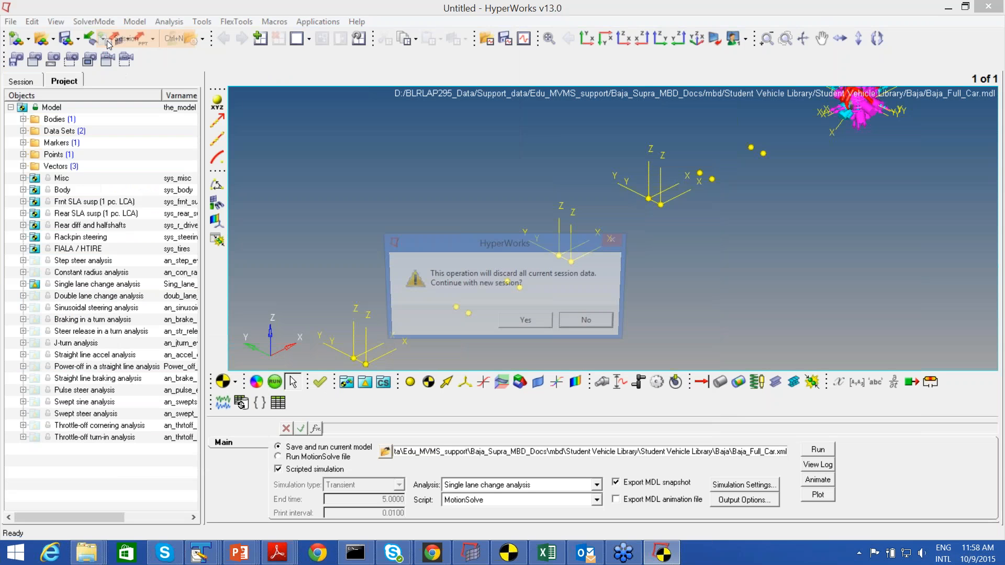
{"action": "left_click", "coordinate": [526, 320]}
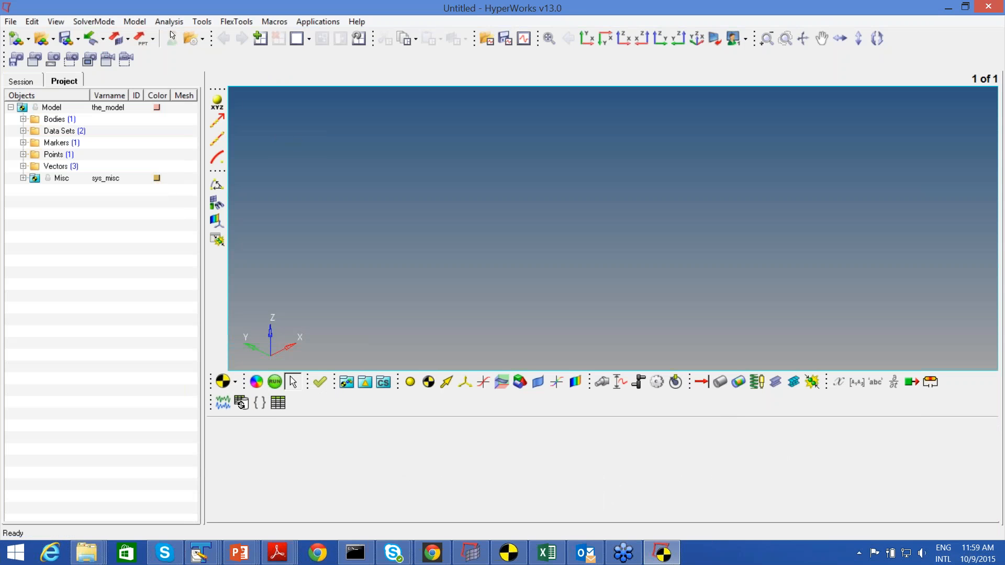
Start the Assembly Wizard with the Full vehicle model type and Front wheel drive driveline, and proceed to the primary systems selection.
{"action": "left_click", "coordinate": [137, 21]}
{"action": "left_click", "coordinate": [149, 36]}
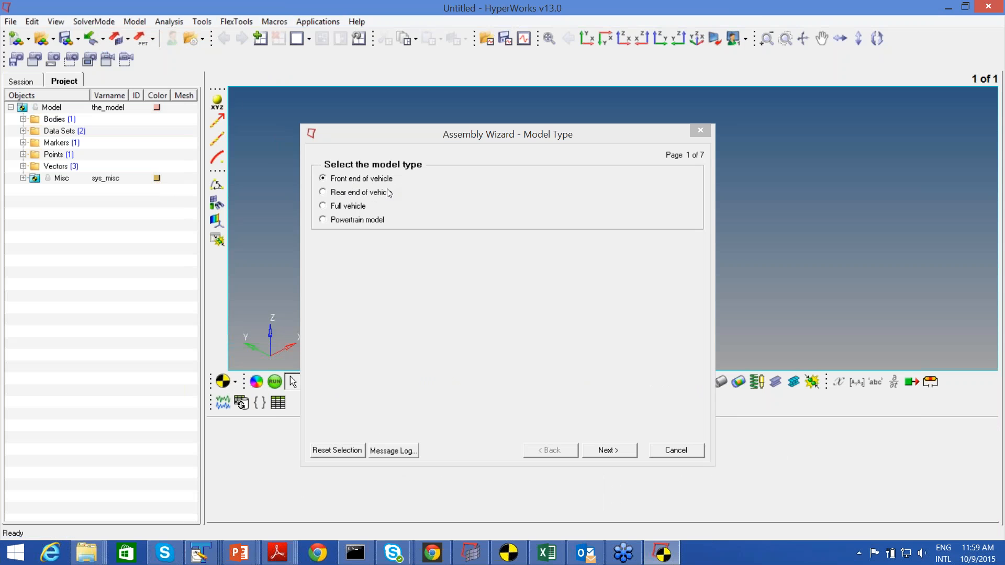
{"action": "left_click", "coordinate": [348, 204]}
{"action": "left_click", "coordinate": [339, 206]}
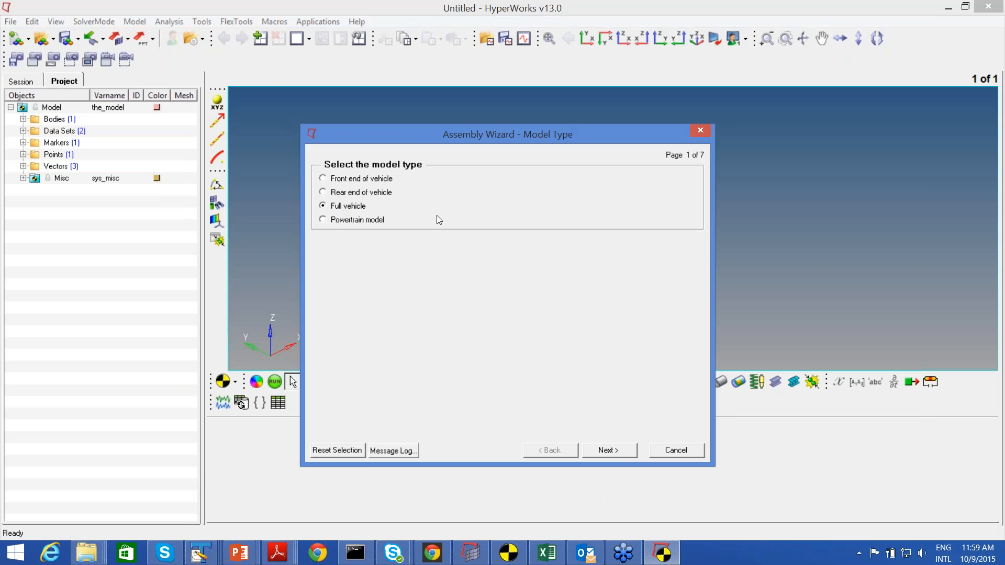
{"action": "left_click", "coordinate": [621, 451]}
{"action": "left_click", "coordinate": [338, 196]}
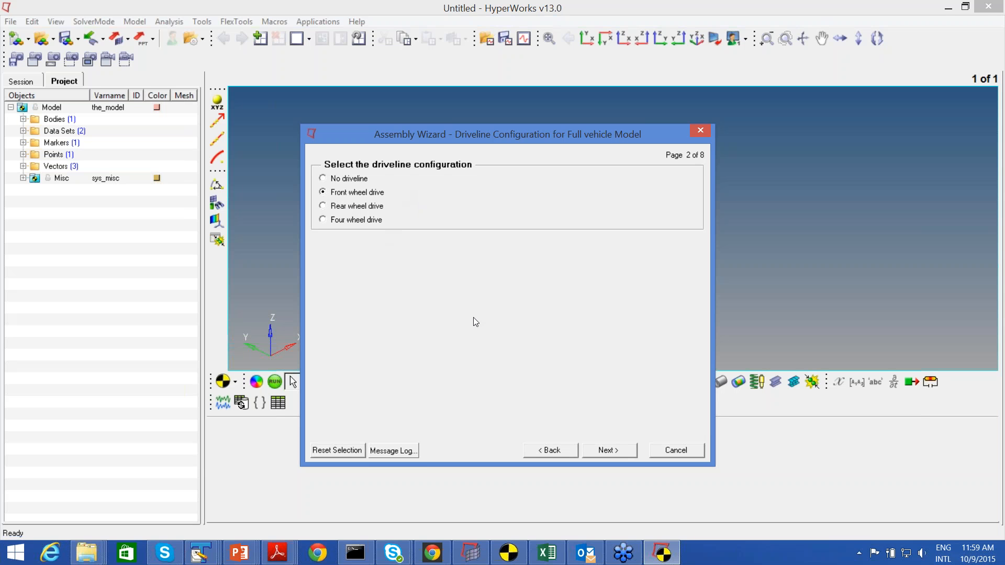
{"action": "left_click", "coordinate": [610, 451]}
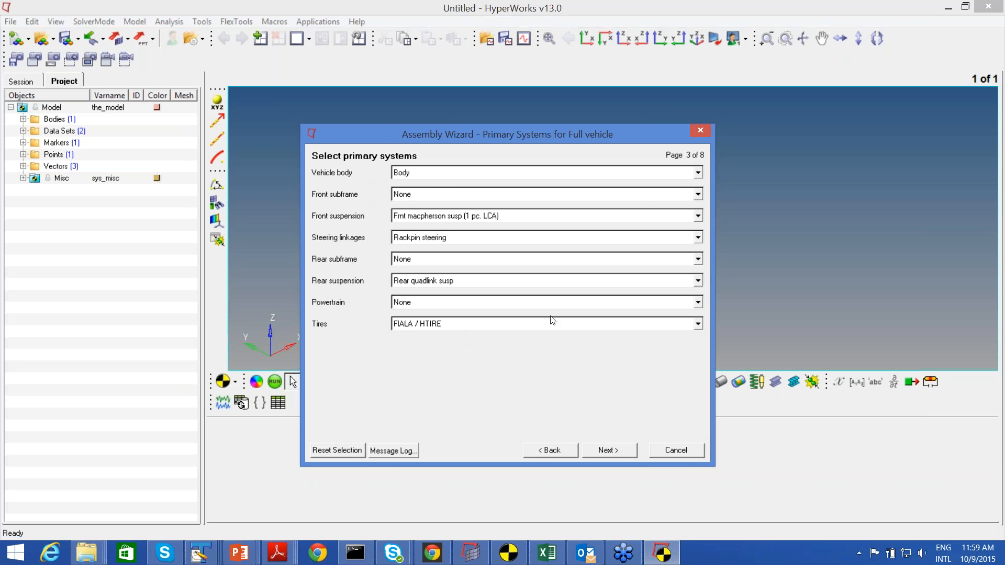
Choose Frnt macpherson susp (1 pc. LCA) as front suspension, Rackpin steering linkages, no rear subframe and FIALA / HTIRE tires for the full vehicle.
{"action": "left_click", "coordinate": [471, 219]}
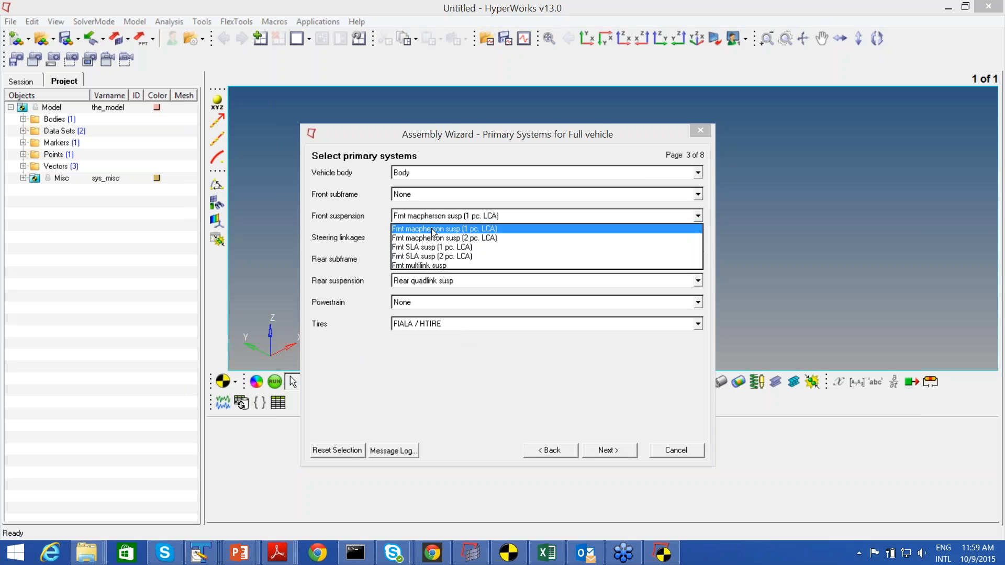
{"action": "left_click", "coordinate": [462, 230]}
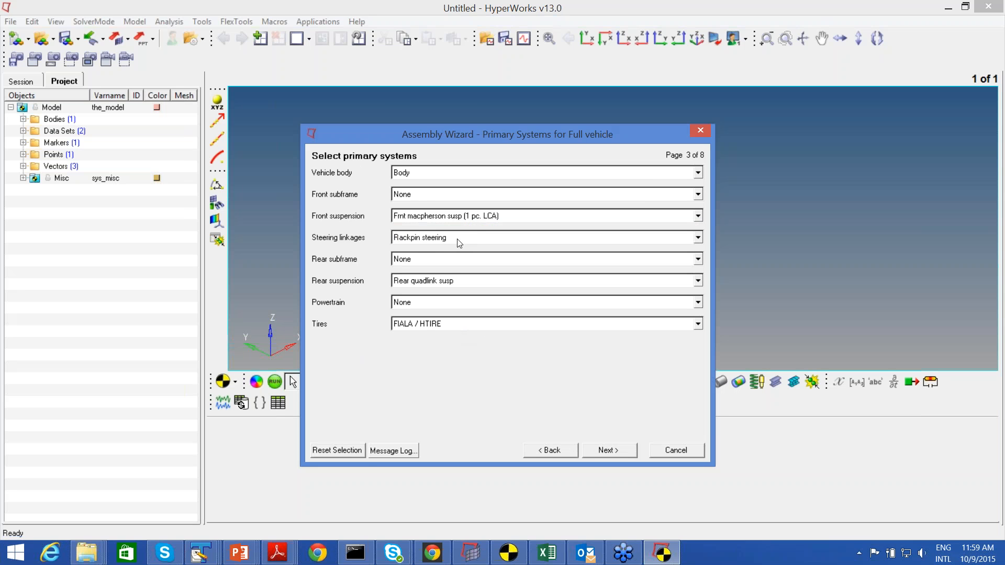
{"action": "left_click", "coordinate": [459, 240]}
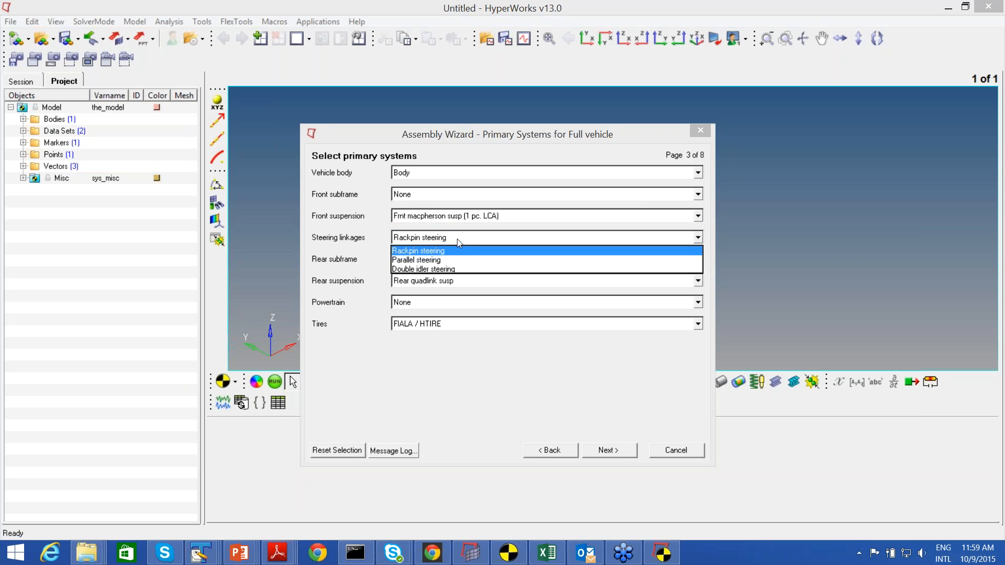
{"action": "left_click", "coordinate": [459, 242]}
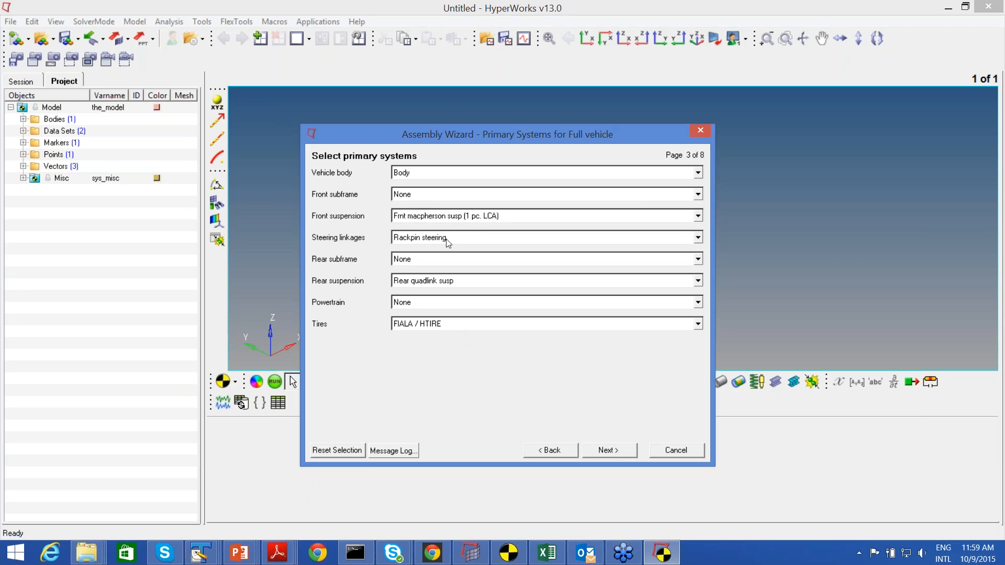
{"action": "left_click", "coordinate": [416, 262]}
{"action": "left_click", "coordinate": [414, 261]}
{"action": "left_click", "coordinate": [544, 324]}
{"action": "left_click", "coordinate": [544, 323]}
Accept the remaining assembly options, including inline-joint struts without stabilizer bars or bumpers, and complete the vehicle with the default compliant attachments.
{"action": "left_click", "coordinate": [609, 452]}
{"action": "left_click", "coordinate": [613, 451]}
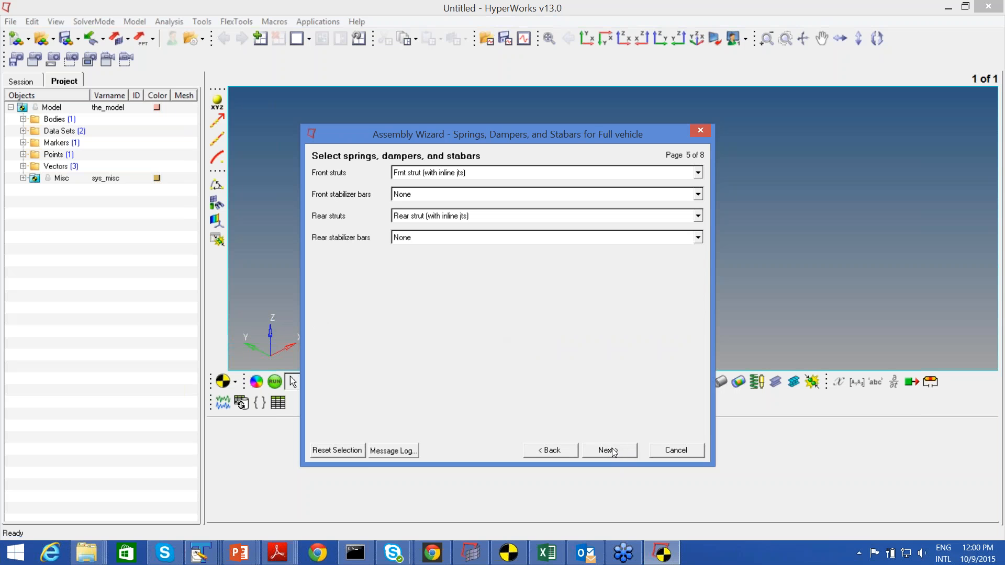
{"action": "left_click", "coordinate": [609, 450]}
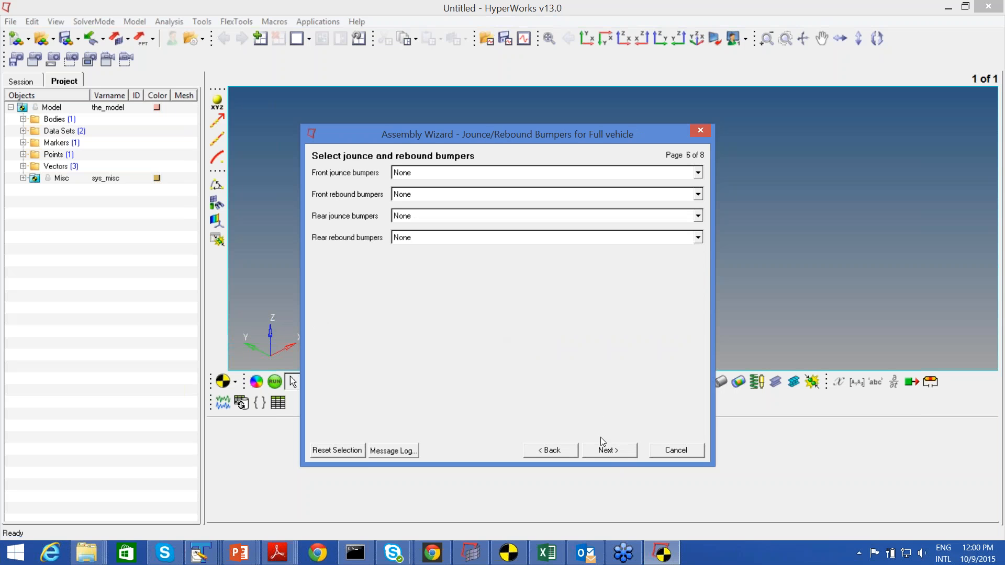
{"action": "left_click", "coordinate": [616, 450]}
{"action": "left_click", "coordinate": [617, 450]}
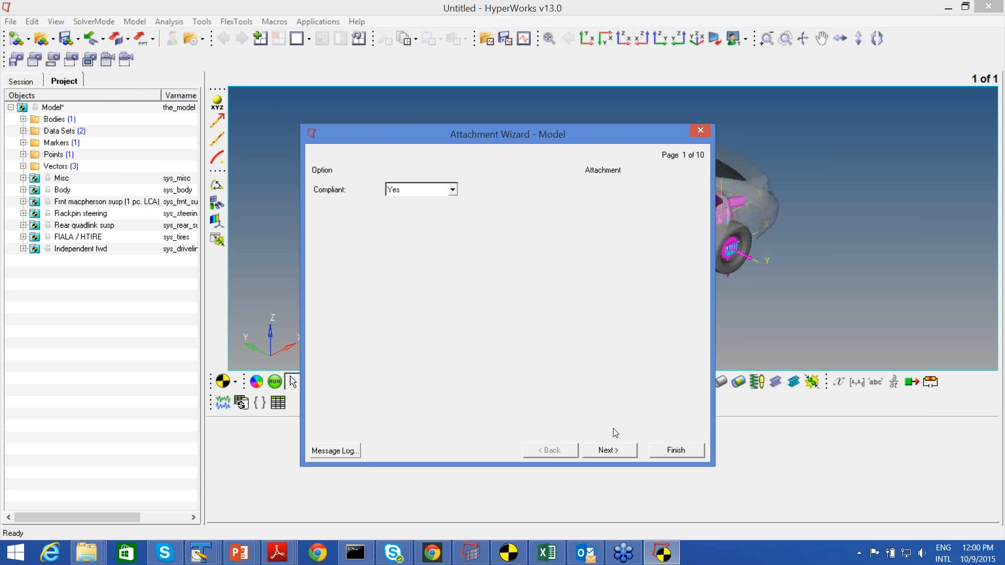
{"action": "left_click", "coordinate": [609, 450]}
{"action": "left_click", "coordinate": [675, 450]}
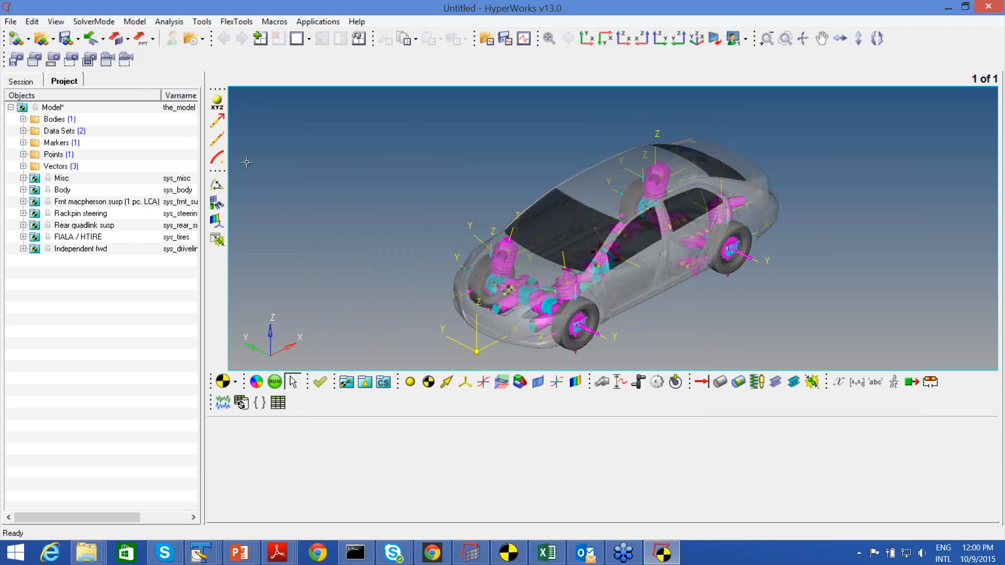
Add a Single lane change analysis to the full vehicle, keeping the 55 mph velocity and the default lane and controller data.
{"action": "left_click", "coordinate": [169, 21]}
{"action": "left_click", "coordinate": [179, 36]}
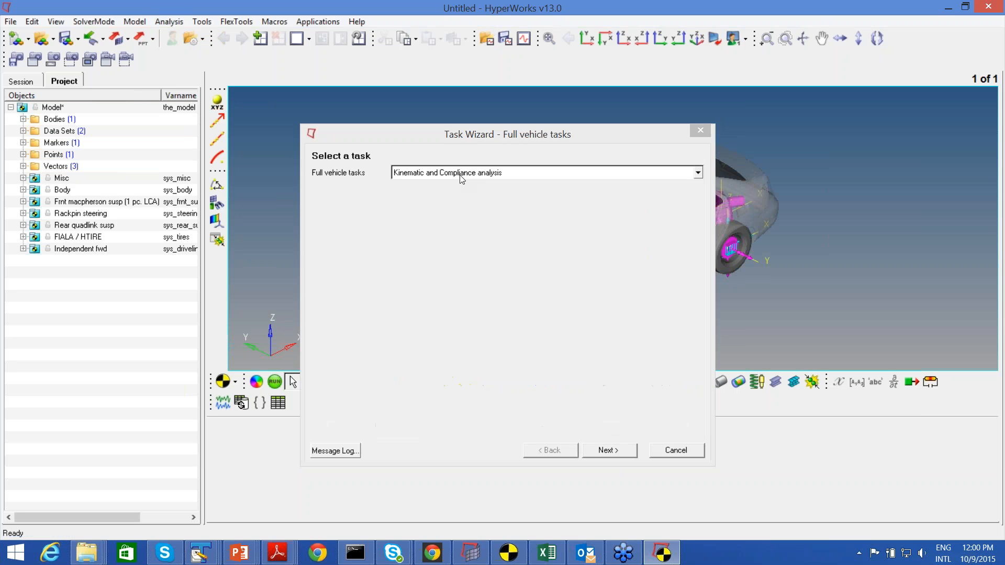
{"action": "left_click", "coordinate": [460, 173]}
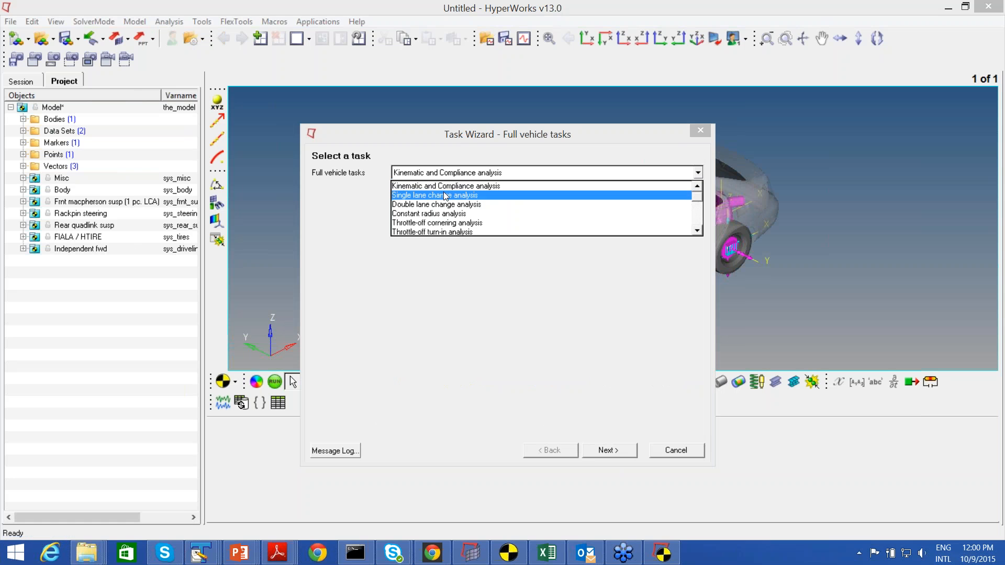
{"action": "left_click", "coordinate": [446, 196]}
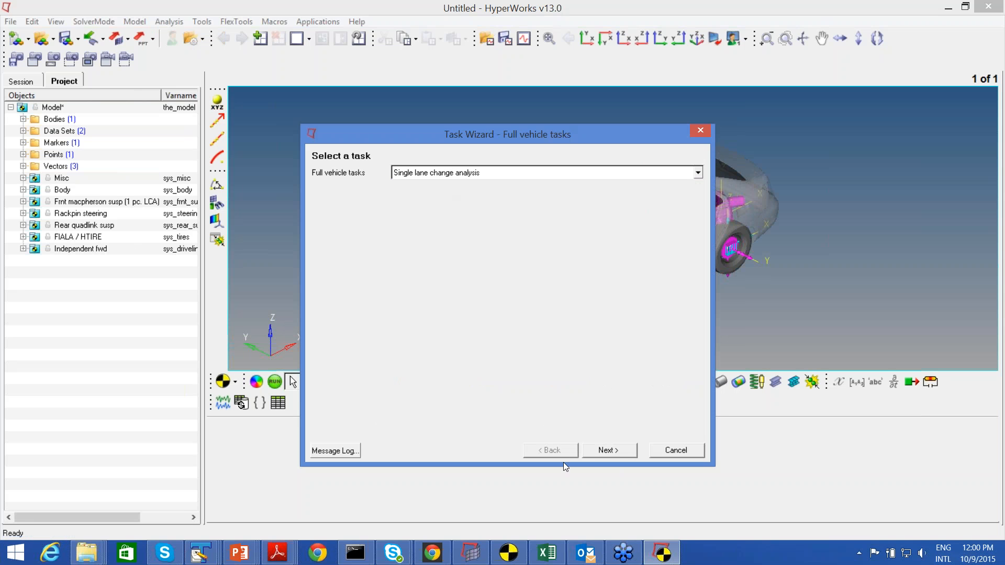
{"action": "left_click", "coordinate": [619, 452]}
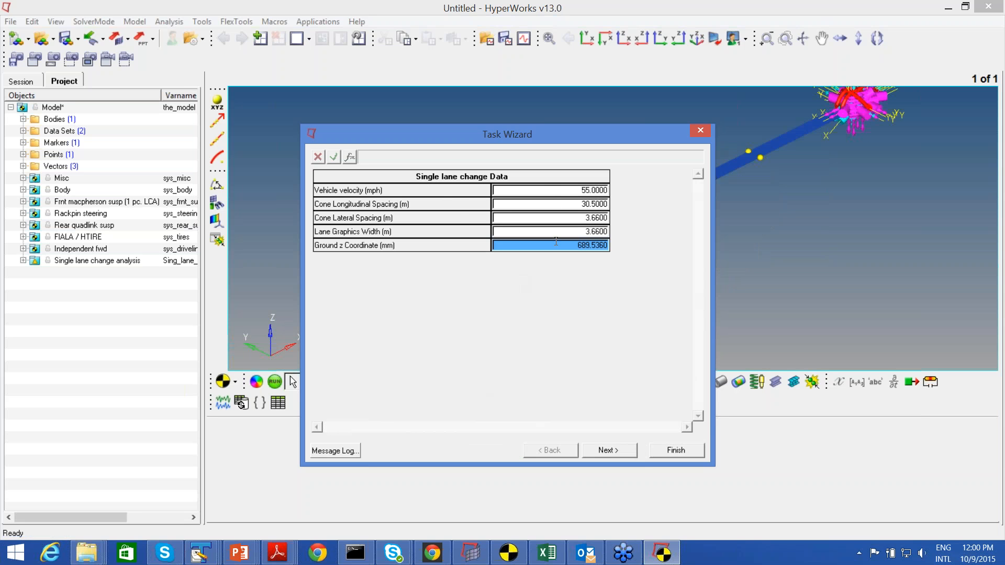
{"action": "left_click", "coordinate": [613, 449]}
{"action": "left_click", "coordinate": [612, 450]}
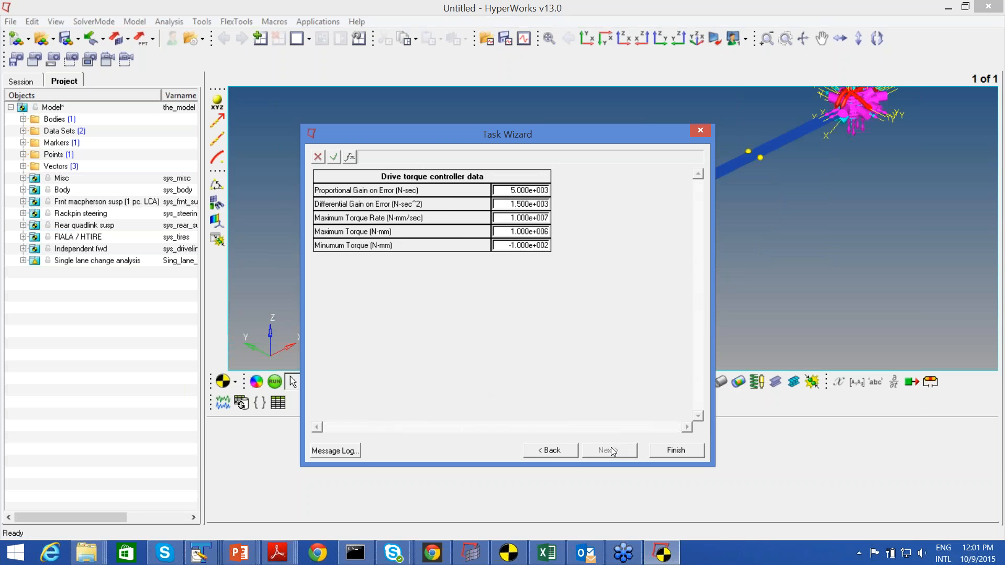
{"action": "left_click", "coordinate": [676, 450]}
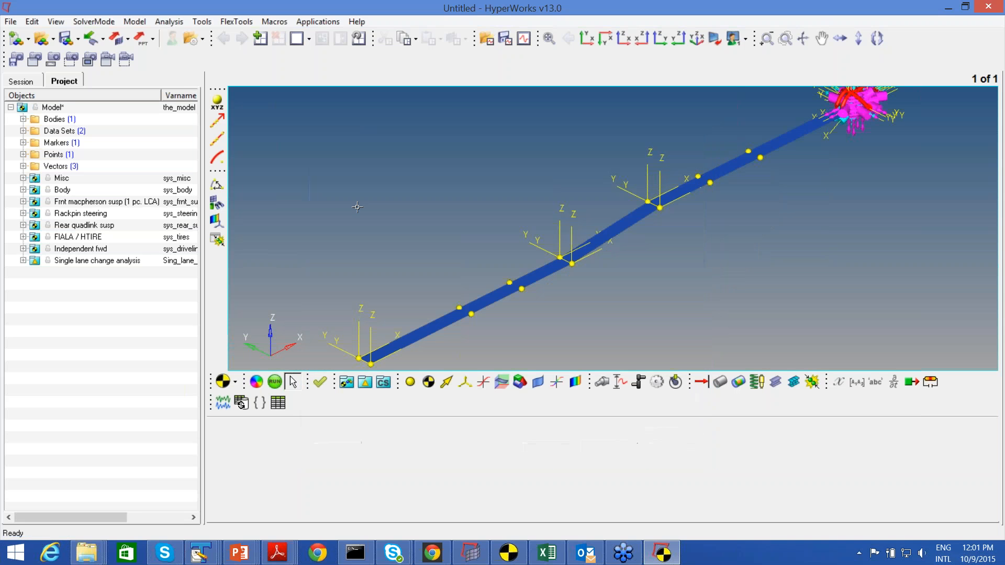
Save the model as demo.mdl in the Baja folder and run its single lane change analysis with MotionSolve.
{"action": "left_click", "coordinate": [274, 382]}
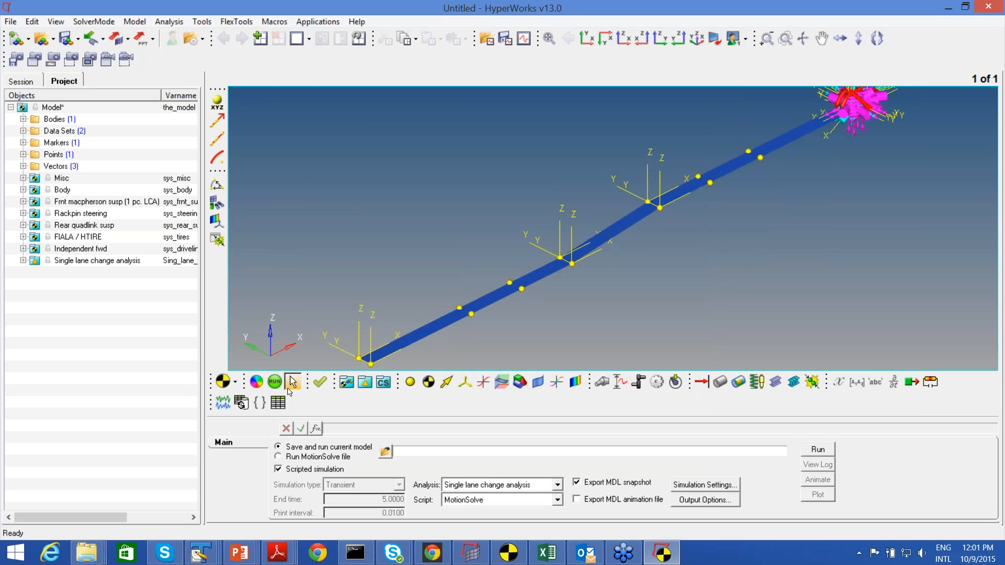
{"action": "left_click", "coordinate": [62, 40]}
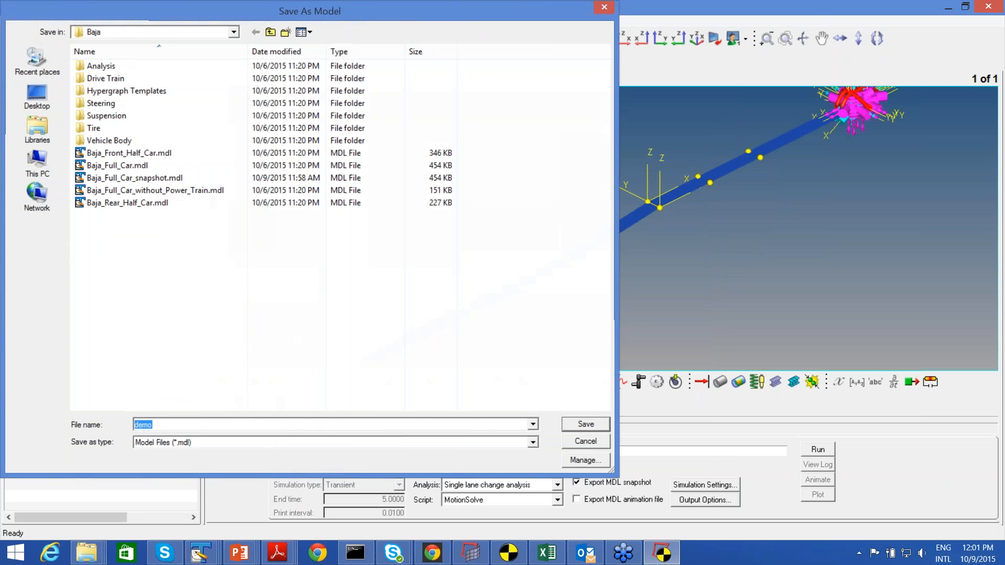
{"action": "key", "text": "Return"}
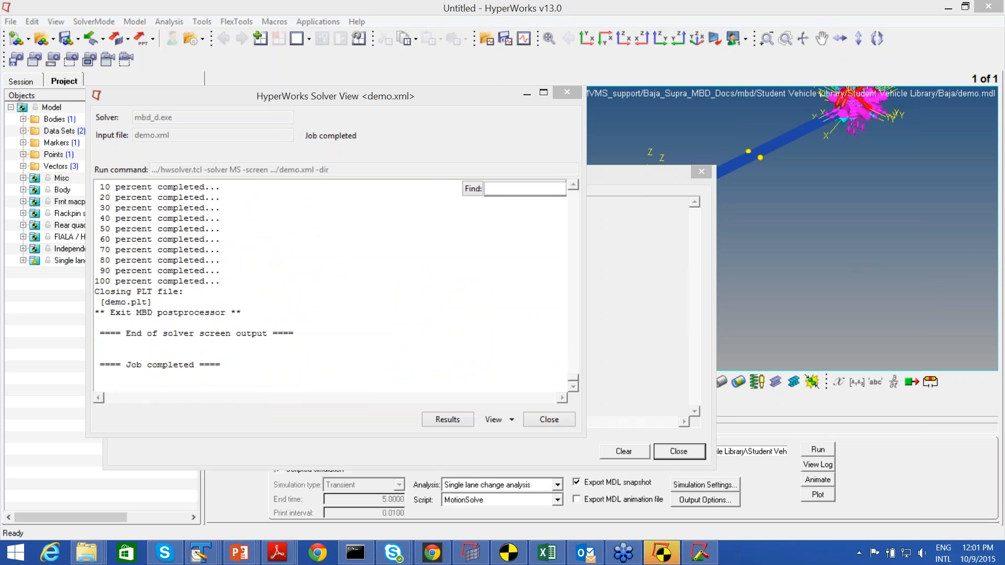
Examine the demo.xml solver output for solver statistics and compute times, and close the solver view and message log.
{"action": "left_click", "coordinate": [236, 265]}
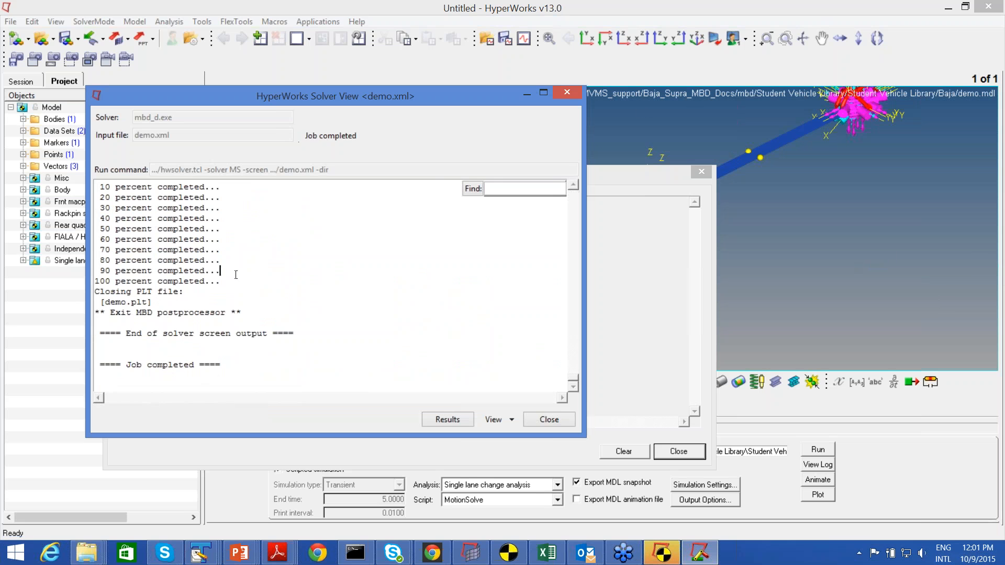
{"action": "scroll", "coordinate": [235, 264], "scroll_direction": "up", "scroll_amount": 6}
{"action": "scroll", "coordinate": [236, 264], "scroll_direction": "down", "scroll_amount": 10}
{"action": "scroll", "coordinate": [236, 265], "scroll_direction": "up", "scroll_amount": 5}
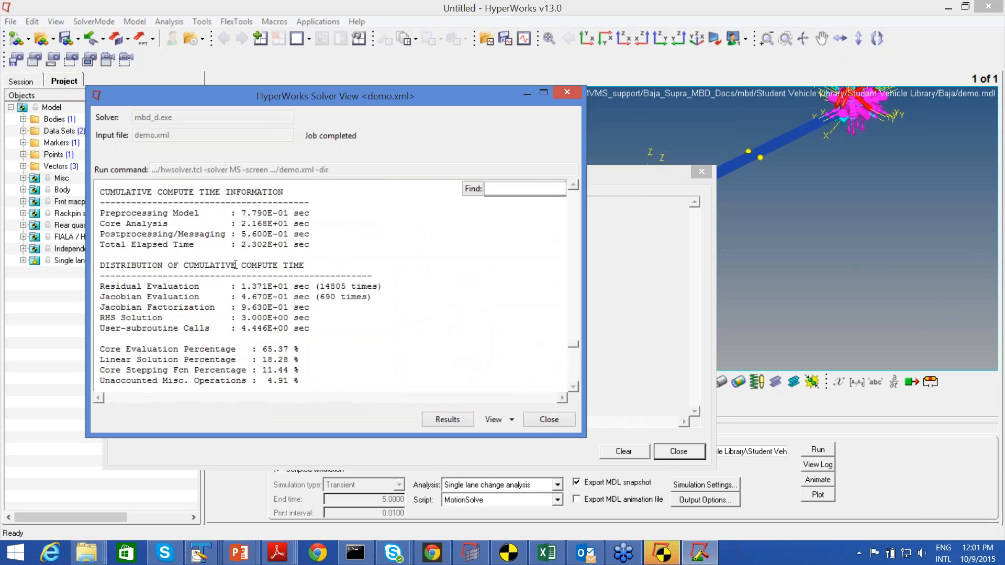
{"action": "scroll", "coordinate": [235, 265], "scroll_direction": "up", "scroll_amount": 7}
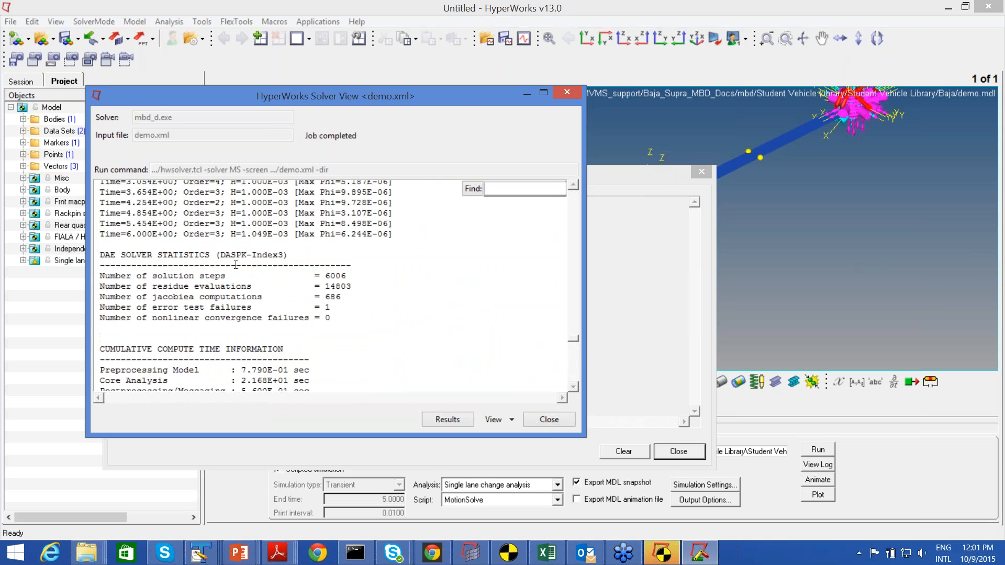
{"action": "left_click", "coordinate": [548, 420]}
{"action": "left_click", "coordinate": [678, 451]}
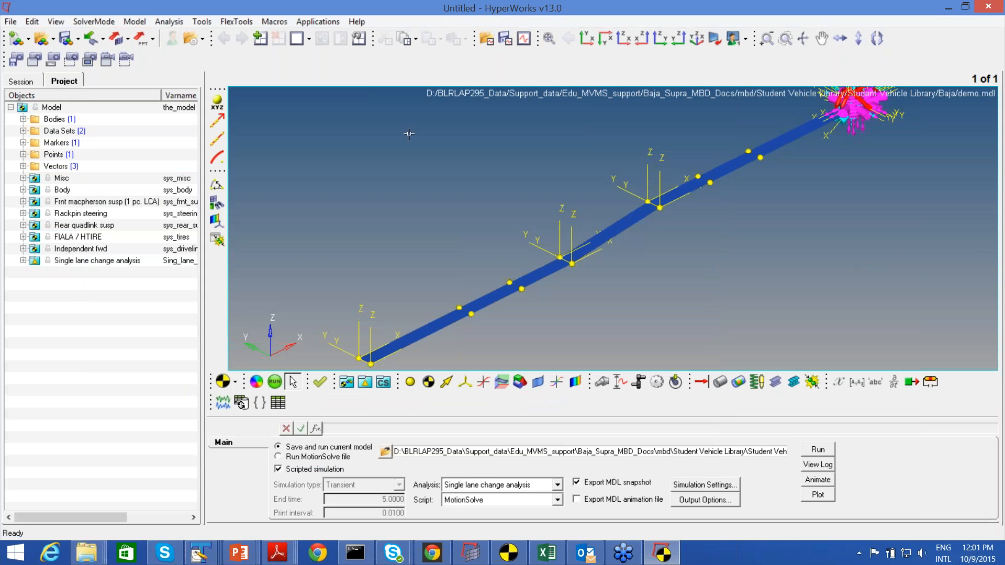
Load the latest Single lane change Report for the model in Overlay mode.
{"action": "left_click", "coordinate": [164, 21]}
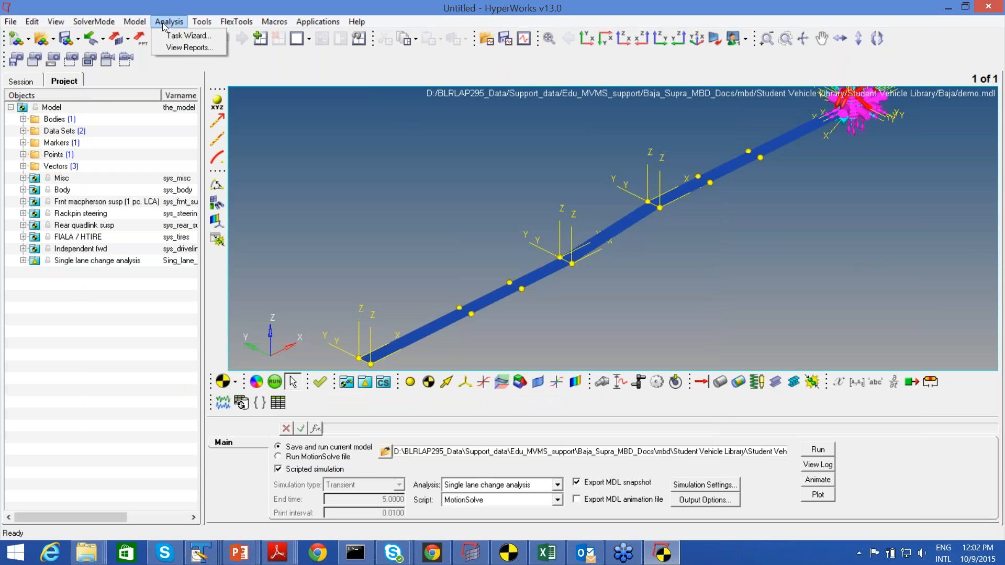
{"action": "left_click", "coordinate": [173, 48]}
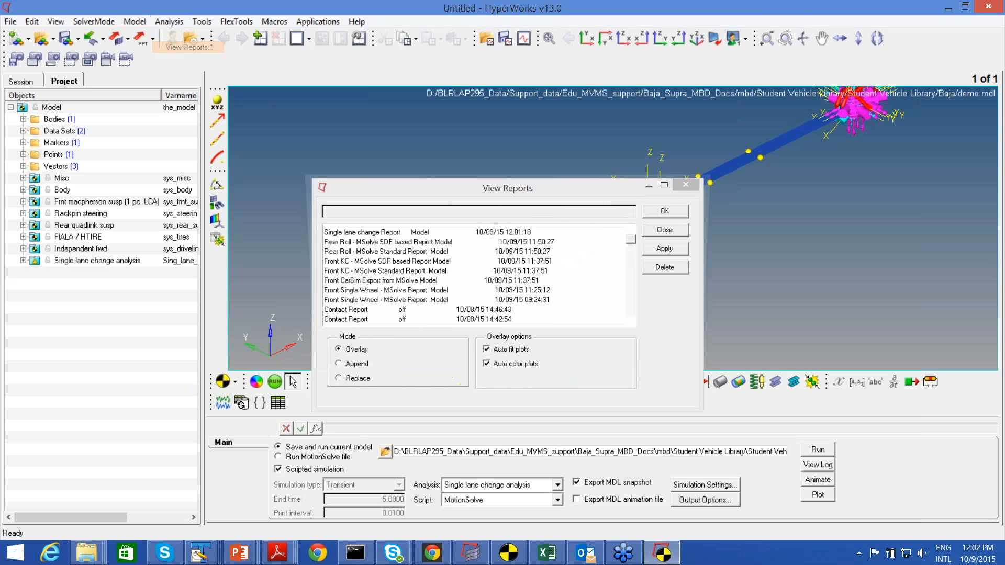
{"action": "left_click", "coordinate": [416, 232]}
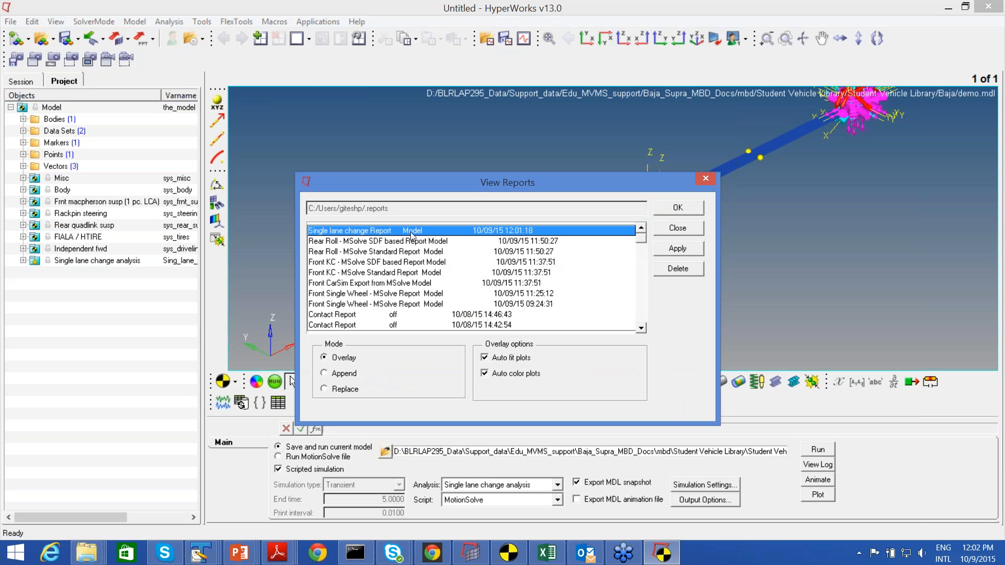
{"action": "left_click", "coordinate": [676, 208]}
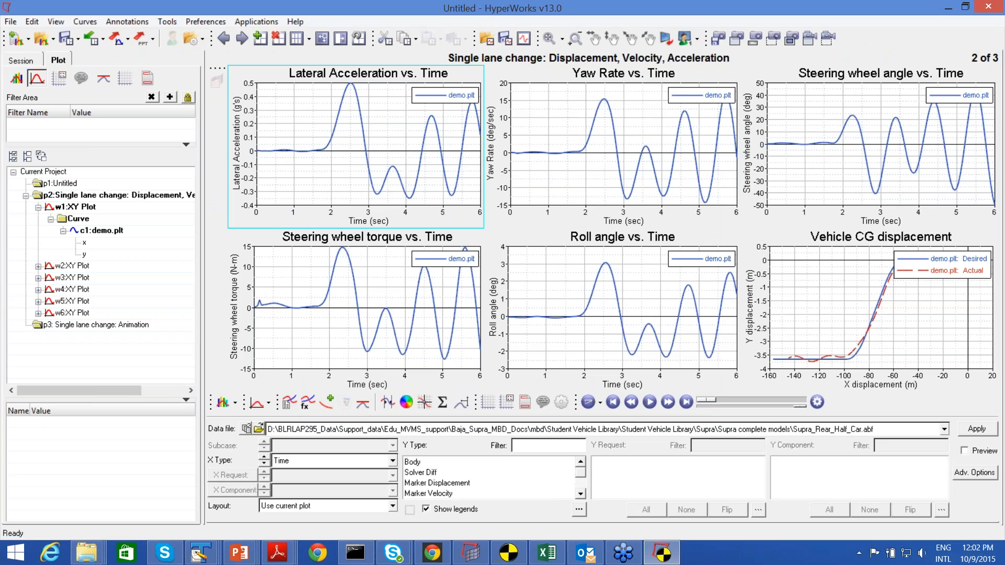
Open the single lane change animation page and play the lane change, viewing it from the front and from above.
{"action": "left_click", "coordinate": [17, 62]}
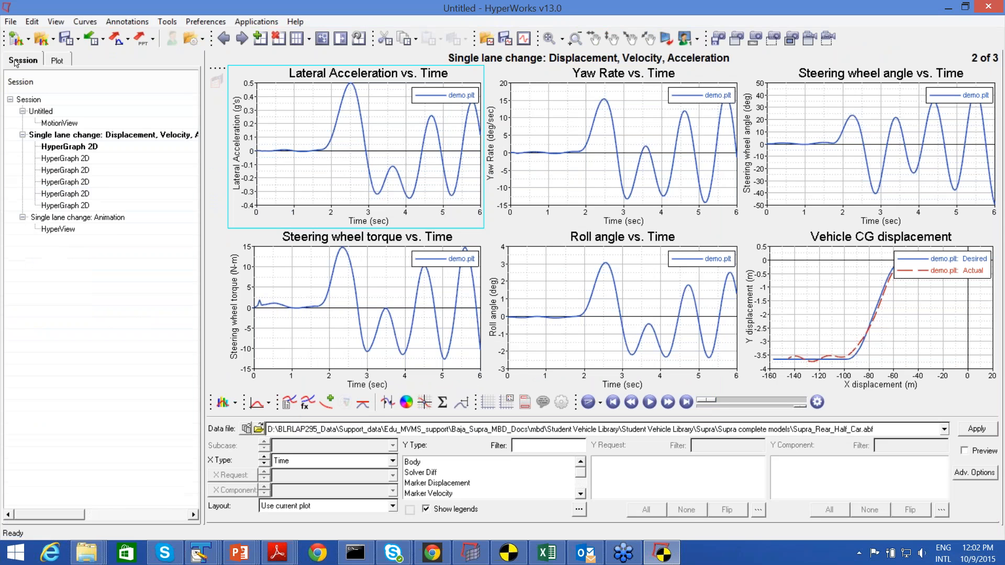
{"action": "double_click", "coordinate": [62, 230]}
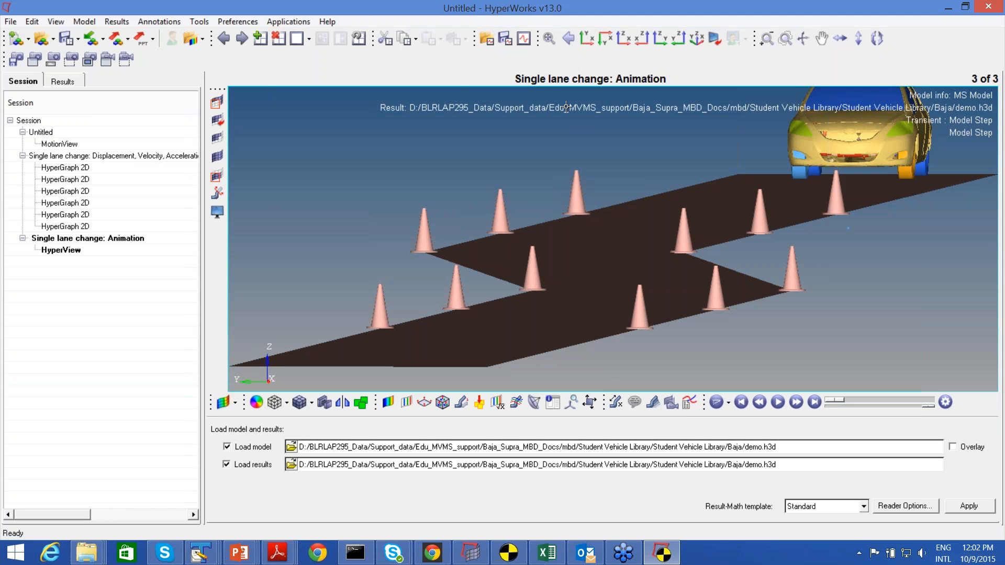
{"action": "left_click", "coordinate": [549, 39]}
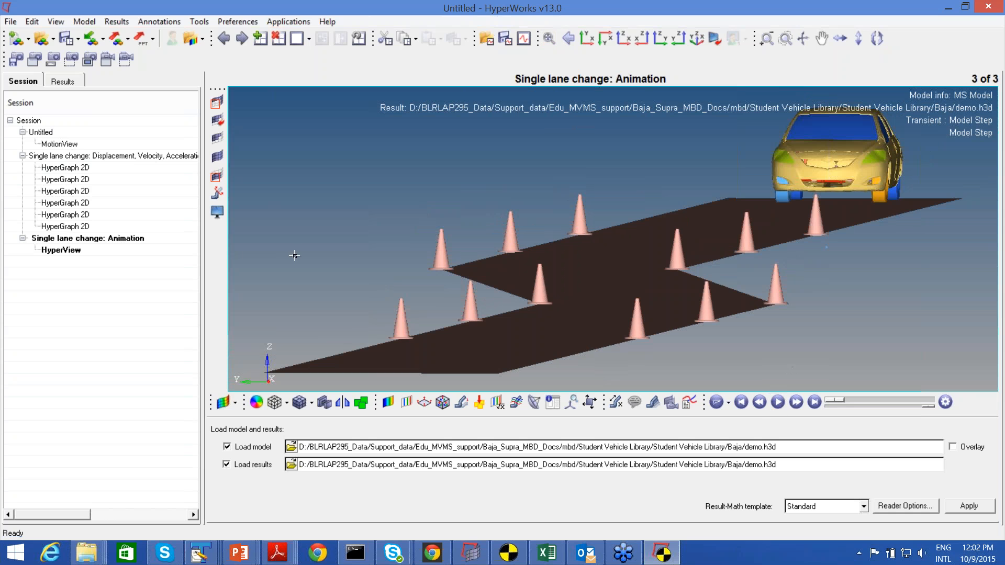
{"action": "left_click", "coordinate": [778, 402]}
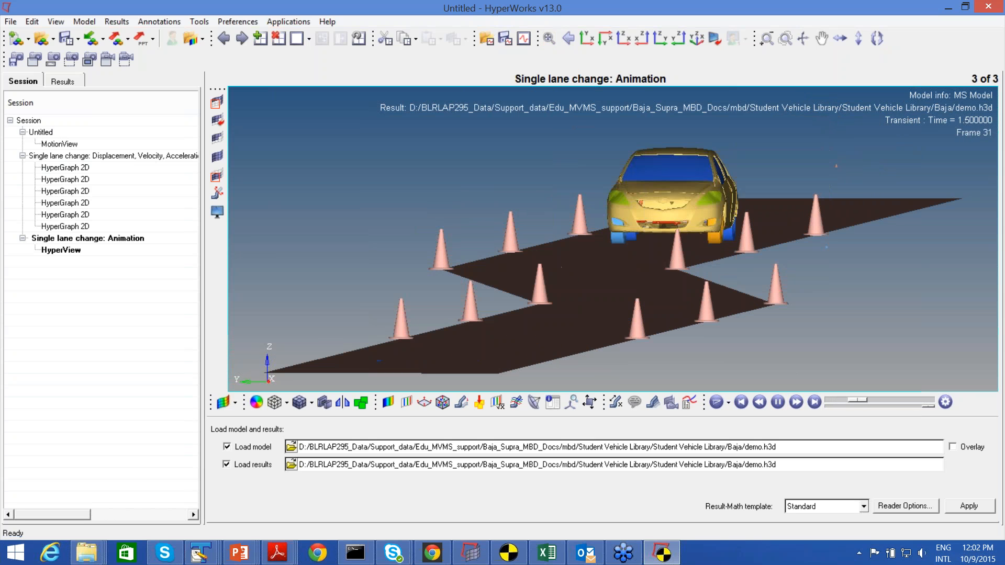
{"action": "left_click", "coordinate": [586, 38]}
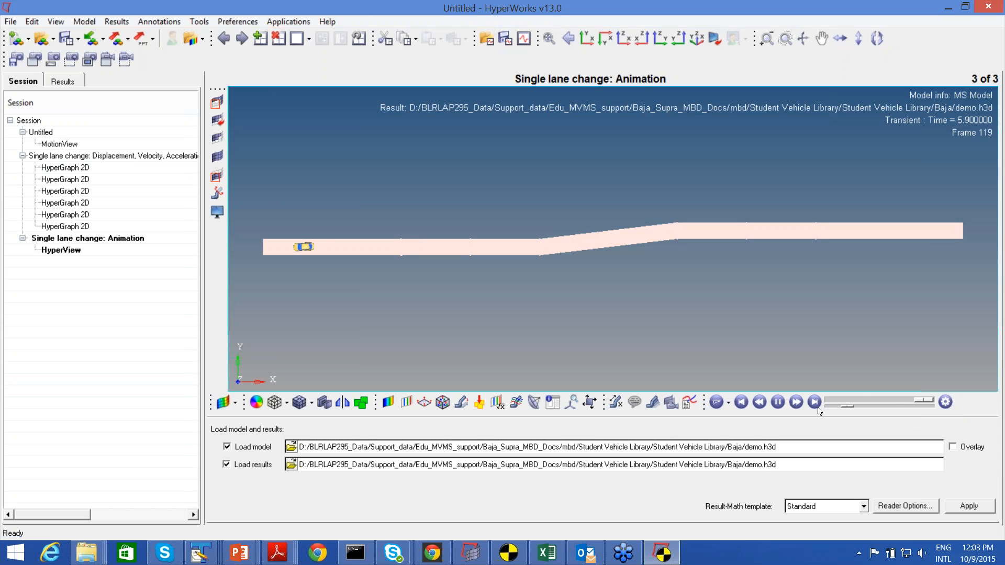
{"action": "left_click", "coordinate": [778, 403]}
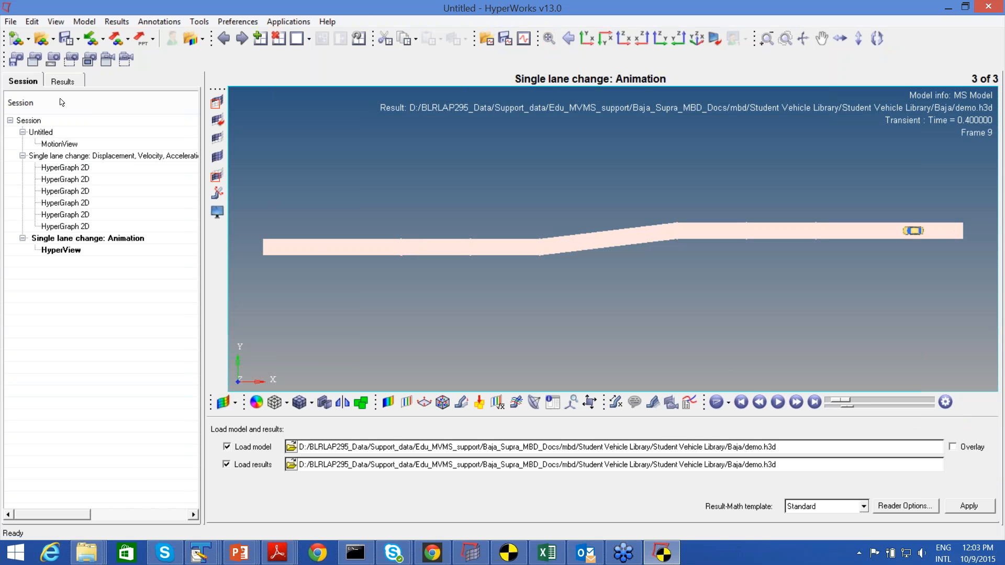
Return to the MotionView model from the session tree and select the single lane change displacement, velocity and acceleration page entry.
{"action": "left_click", "coordinate": [61, 82]}
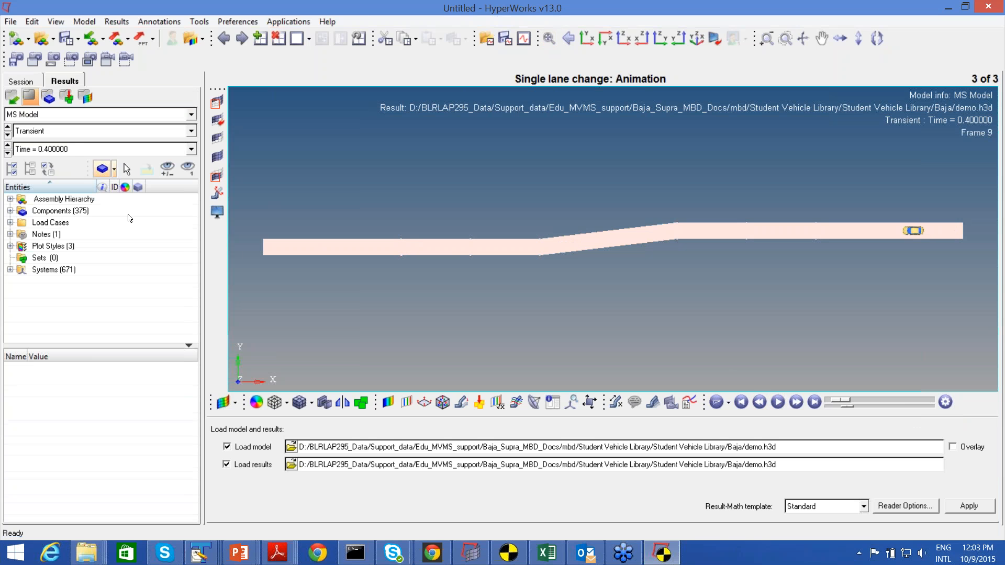
{"action": "left_click", "coordinate": [24, 83]}
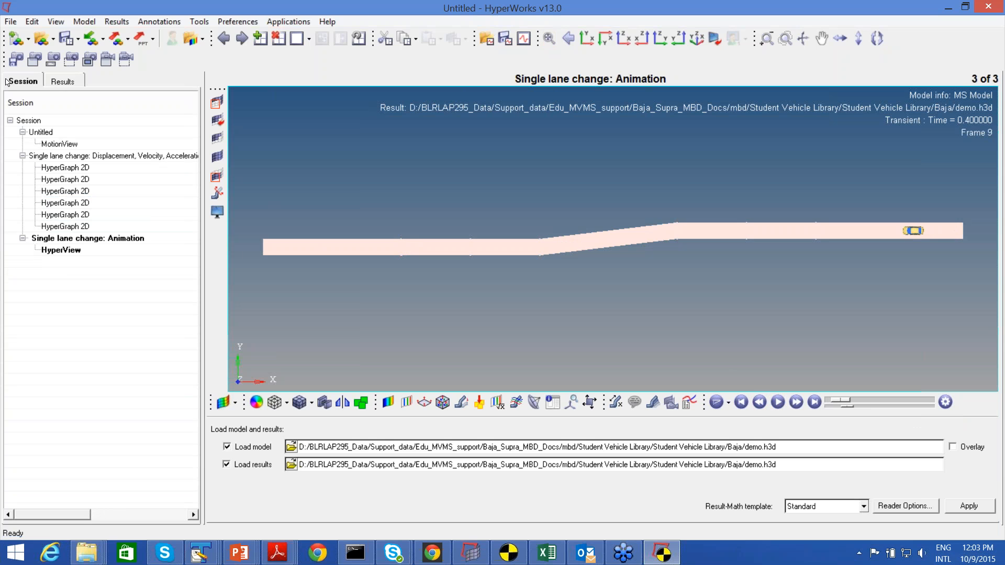
{"action": "left_click", "coordinate": [50, 144]}
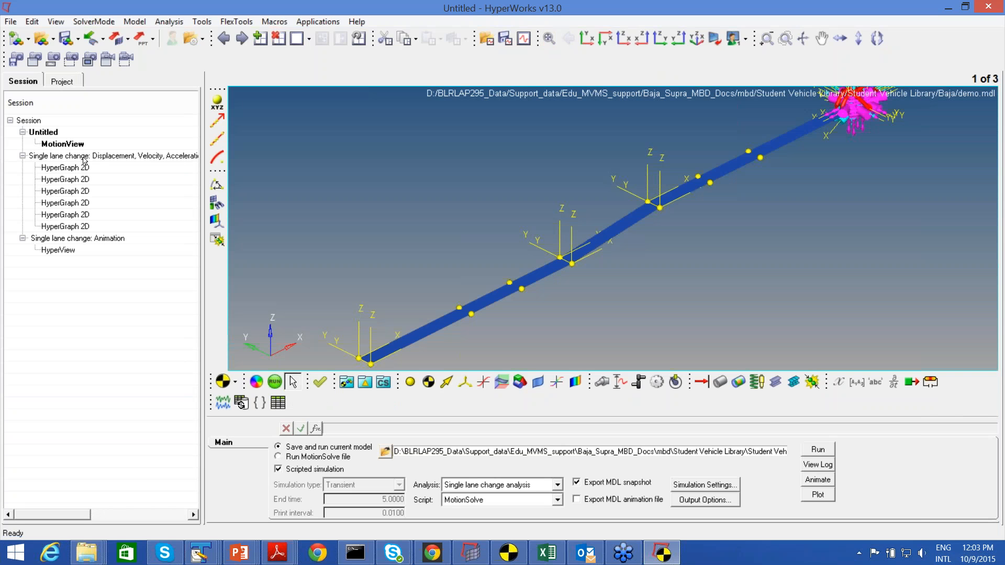
{"action": "left_click", "coordinate": [82, 156]}
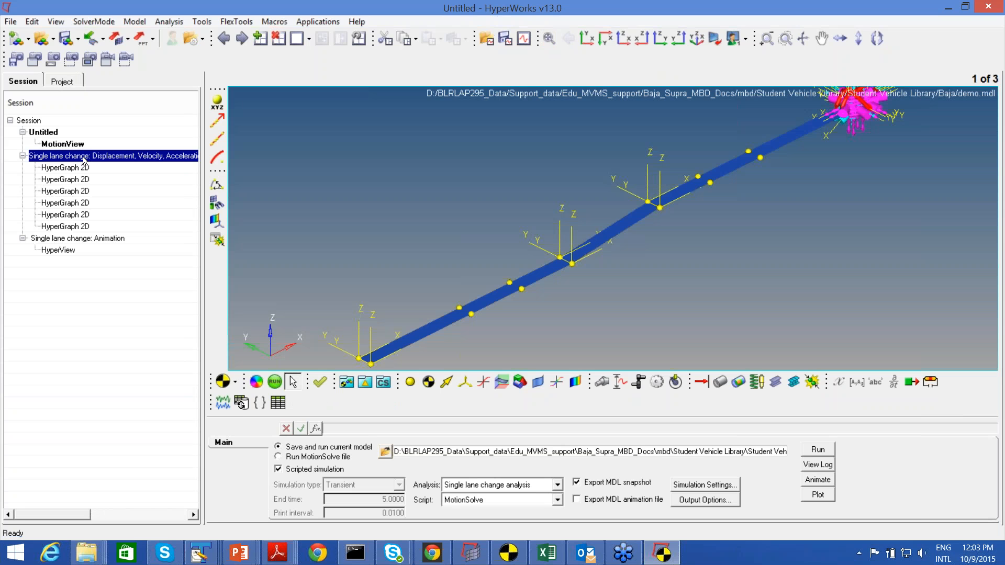
Delete the single lane change displacement, velocity and acceleration page and the animation page from the session.
{"action": "left_click", "coordinate": [73, 240], "text": "shift"}
{"action": "right_click", "coordinate": [73, 242]}
{"action": "left_click", "coordinate": [94, 262]}
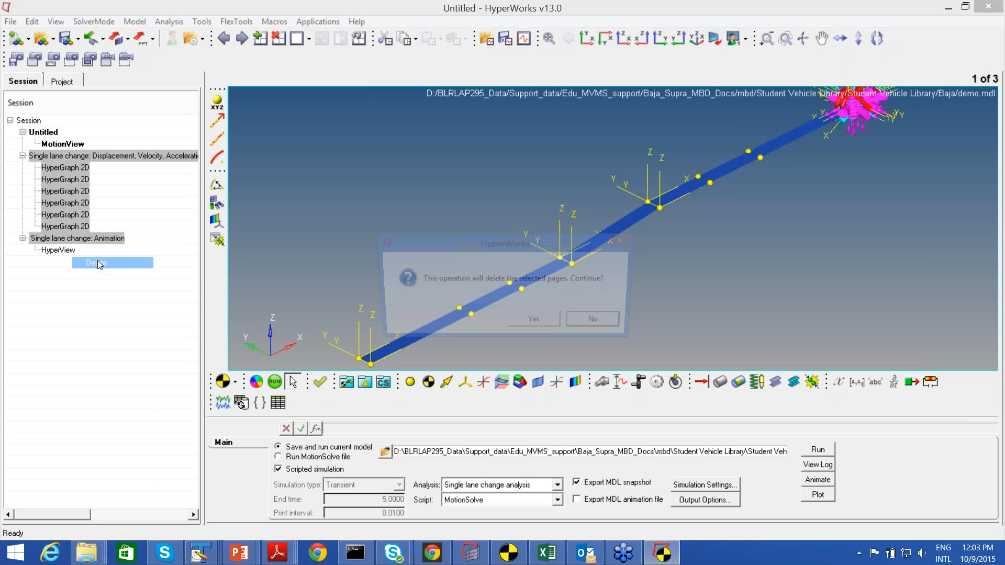
{"action": "left_click", "coordinate": [534, 324]}
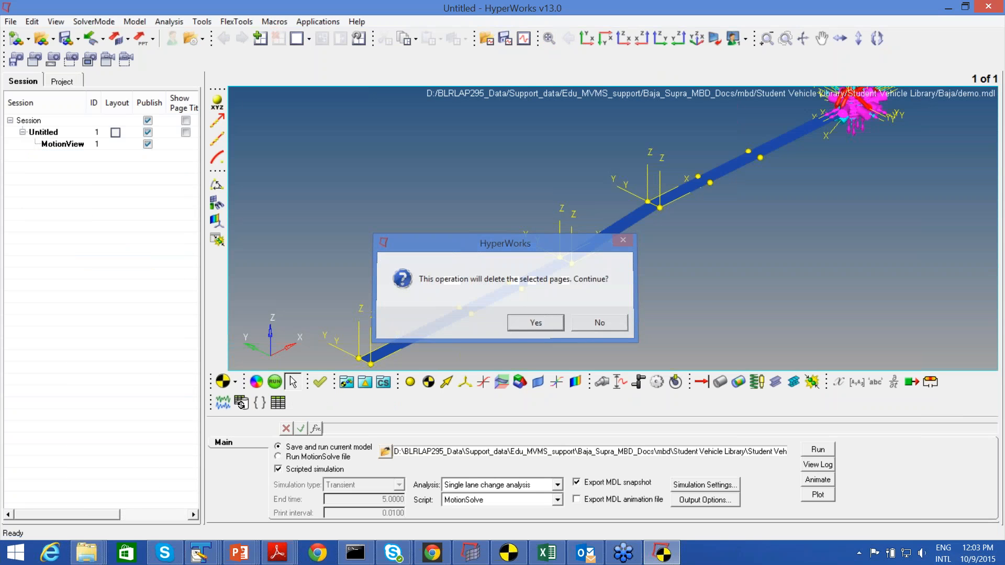
Add a J-turn analysis to the full vehicle model with the Task Wizard, keeping the default J-turn data.
{"action": "left_click", "coordinate": [64, 81]}
{"action": "left_click", "coordinate": [84, 260]}
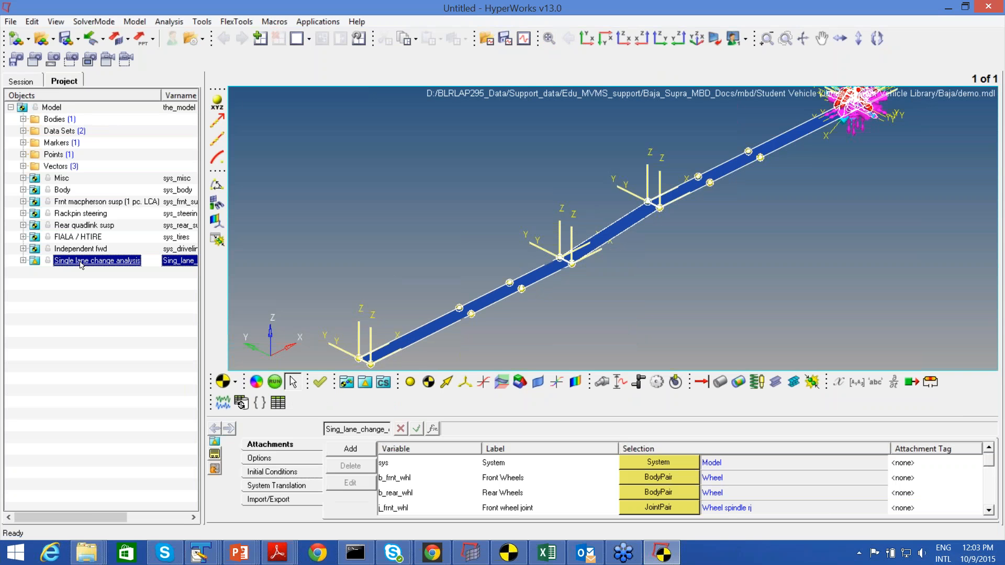
{"action": "left_click", "coordinate": [424, 172]}
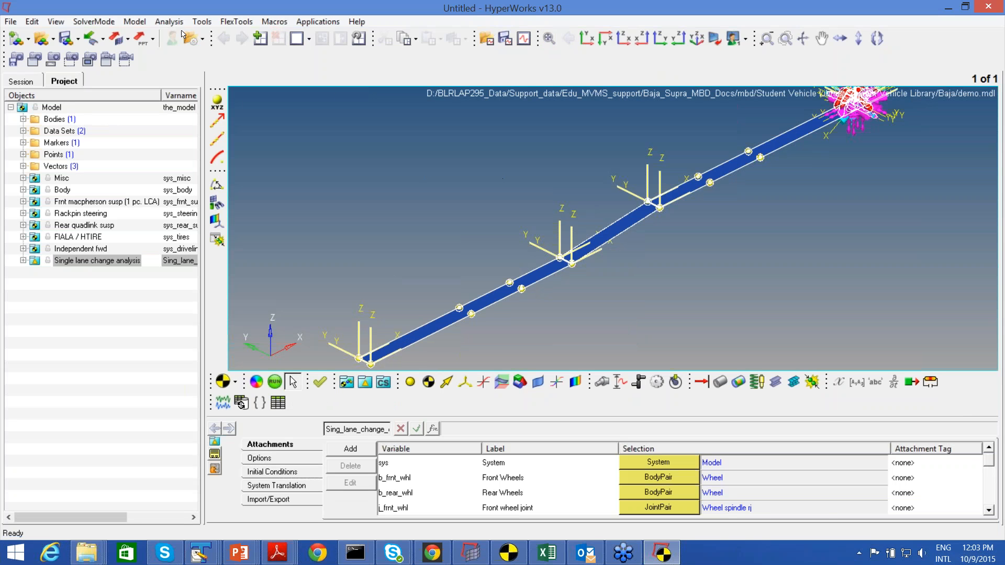
{"action": "left_click", "coordinate": [168, 21]}
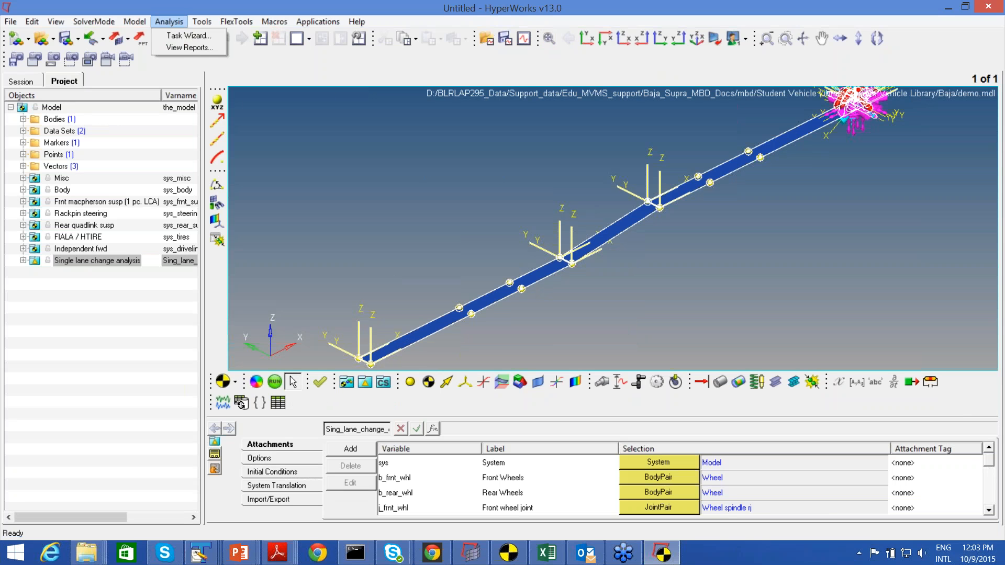
{"action": "left_click", "coordinate": [187, 35]}
{"action": "left_click", "coordinate": [460, 174]}
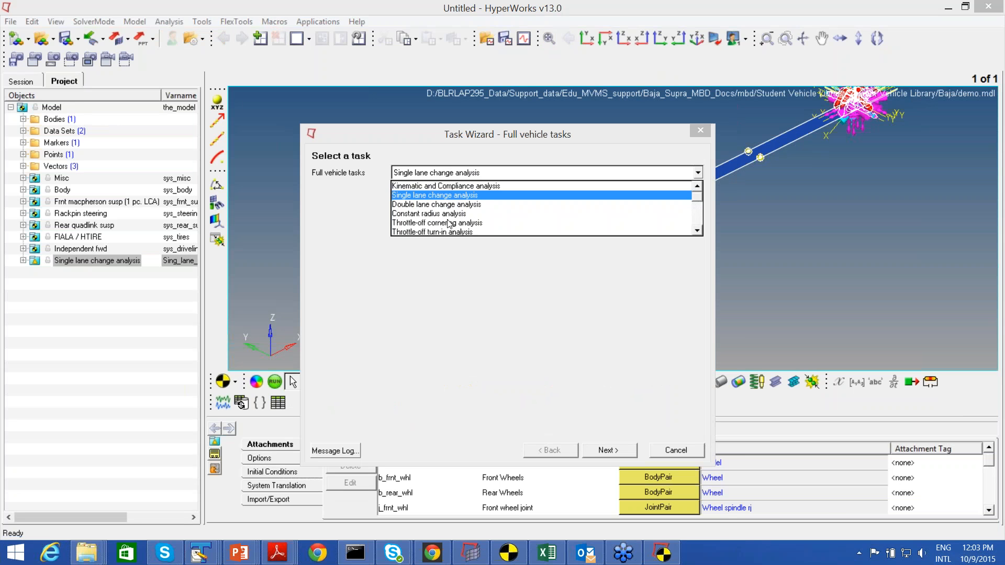
{"action": "scroll", "coordinate": [448, 226], "scroll_direction": "down", "scroll_amount": 2}
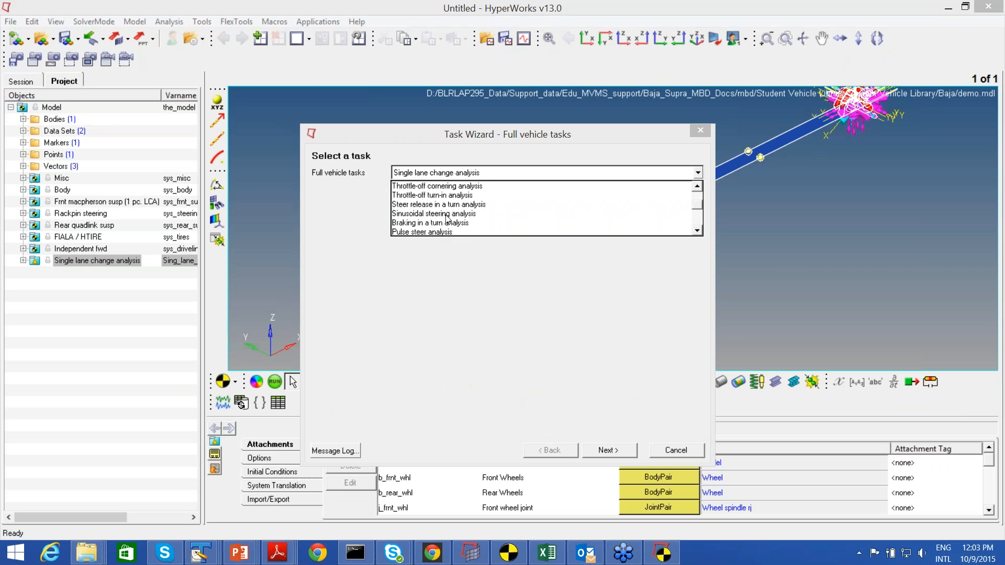
{"action": "scroll", "coordinate": [427, 226], "scroll_direction": "down", "scroll_amount": 2}
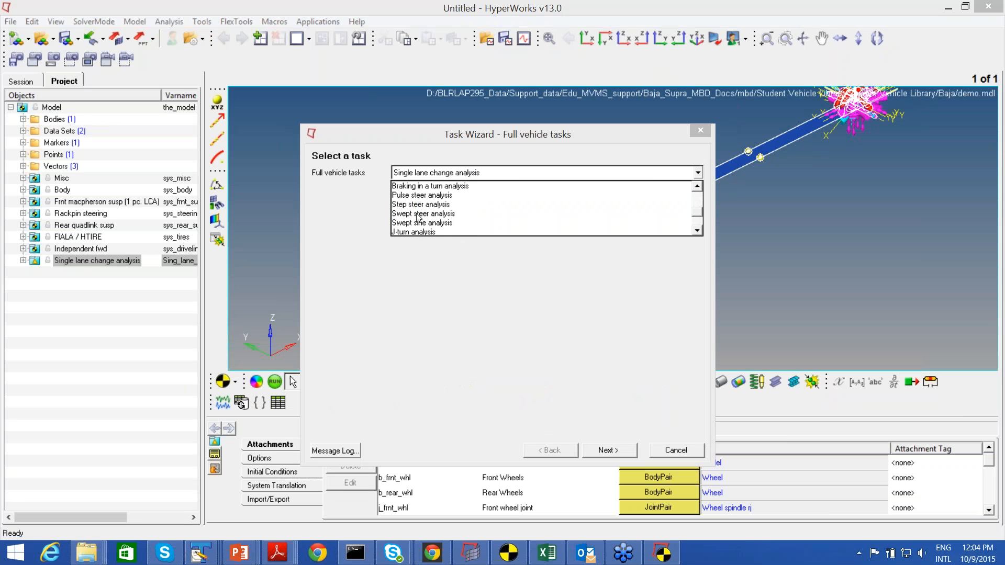
{"action": "scroll", "coordinate": [415, 239], "scroll_direction": "down", "scroll_amount": 2}
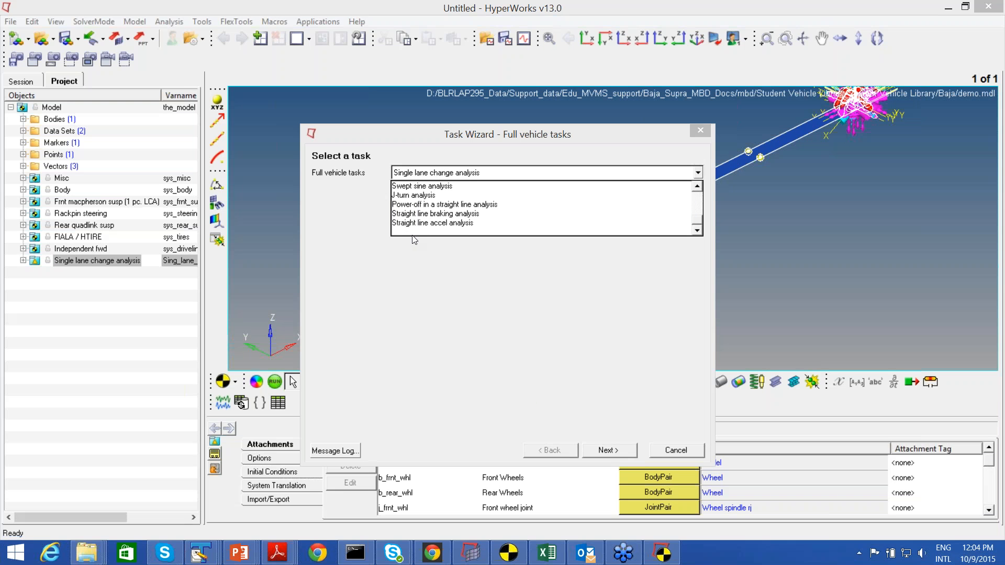
{"action": "left_click", "coordinate": [413, 197]}
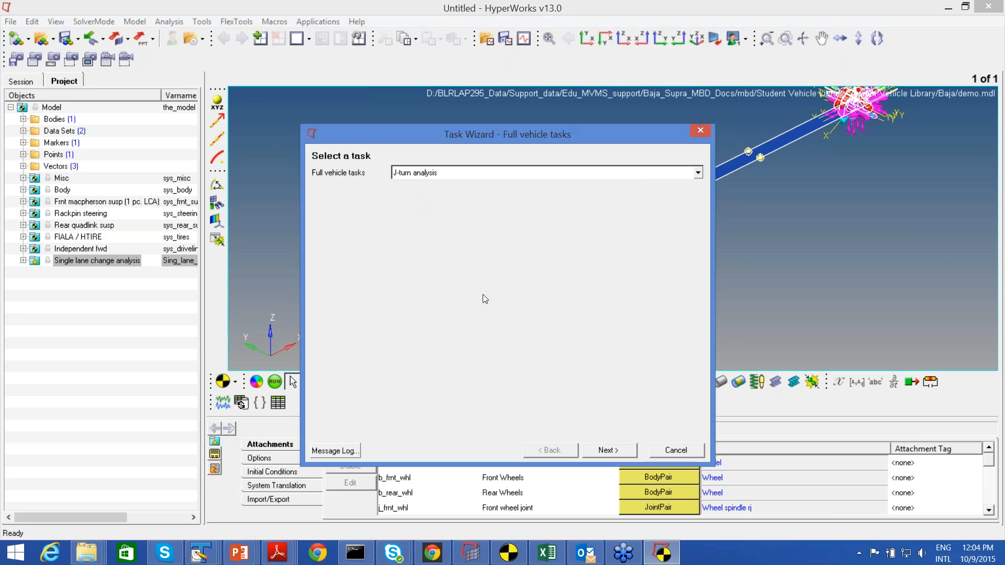
{"action": "left_click", "coordinate": [607, 451]}
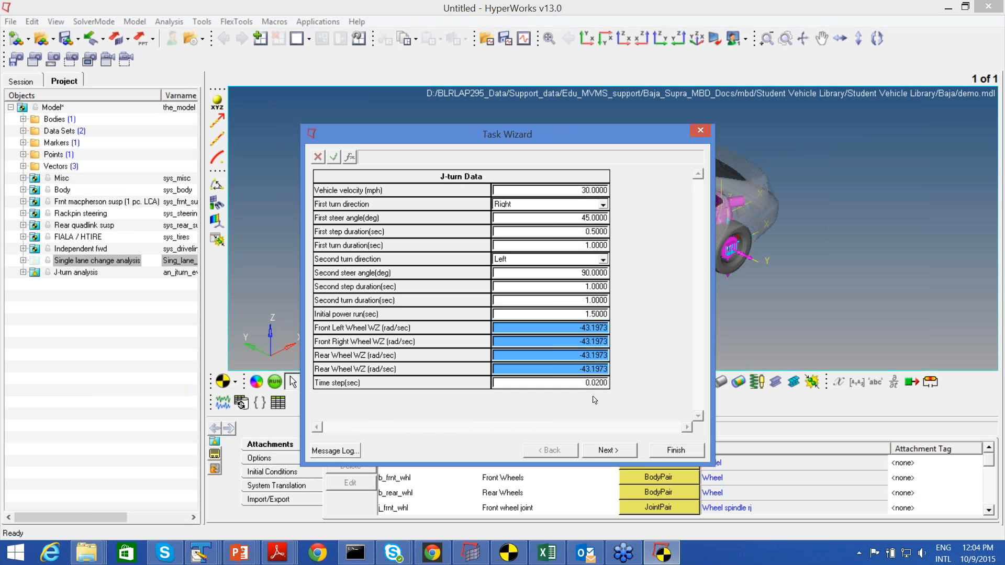
{"action": "left_click", "coordinate": [675, 450]}
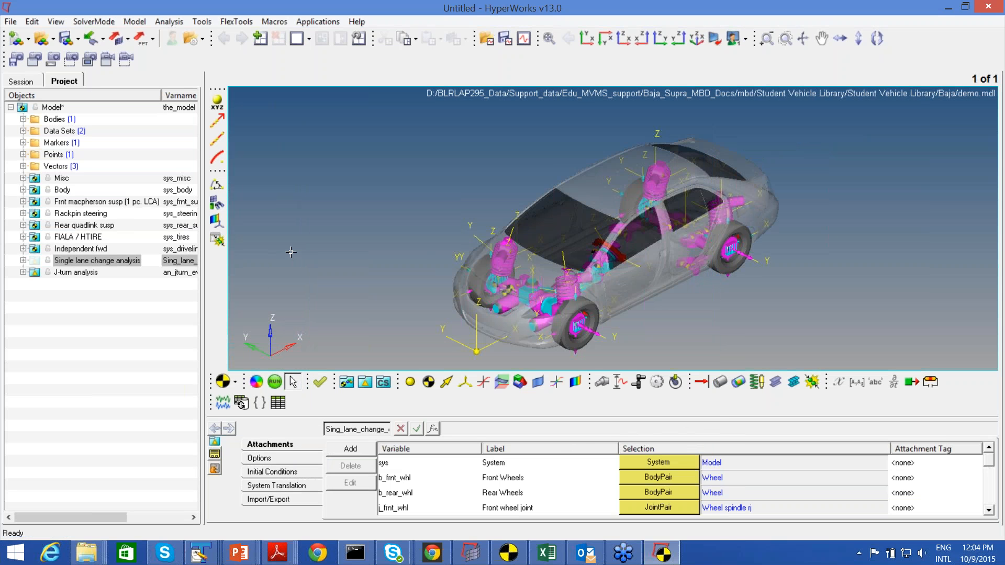
Run the J-turn analysis with MotionSolve using demo.xml, and close the solver view and message log.
{"action": "left_click", "coordinate": [274, 381]}
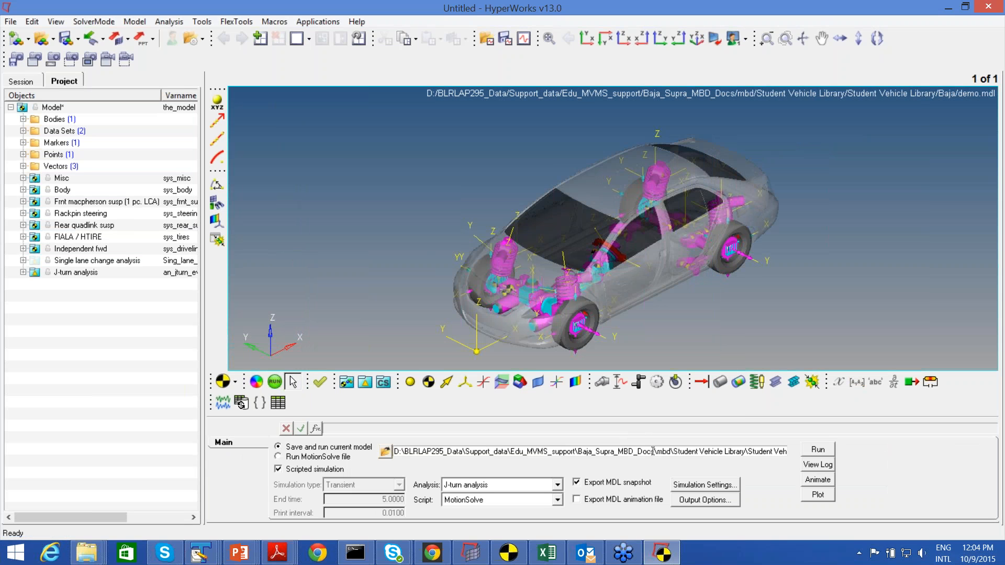
{"action": "key", "text": "End"}
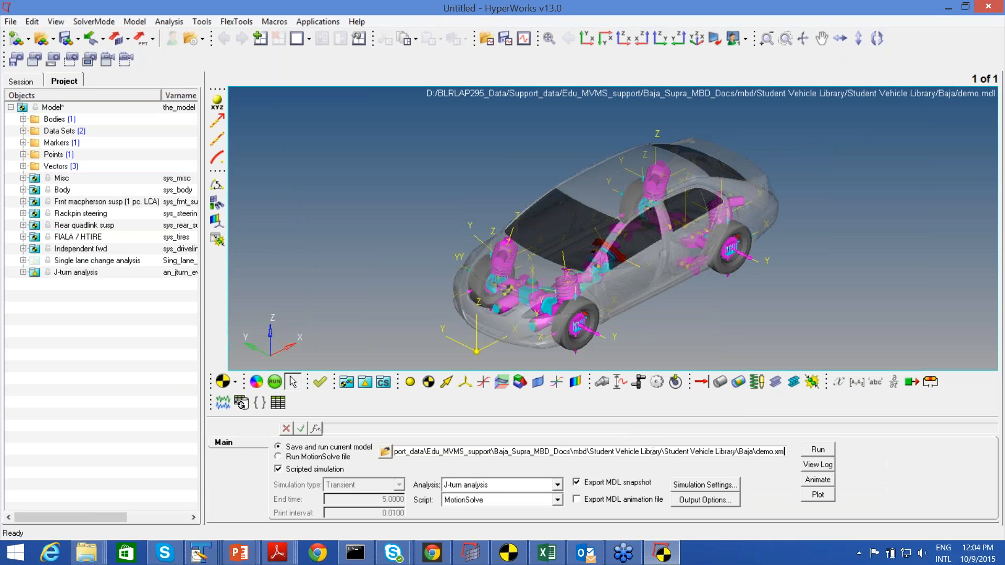
{"action": "left_click", "coordinate": [820, 450]}
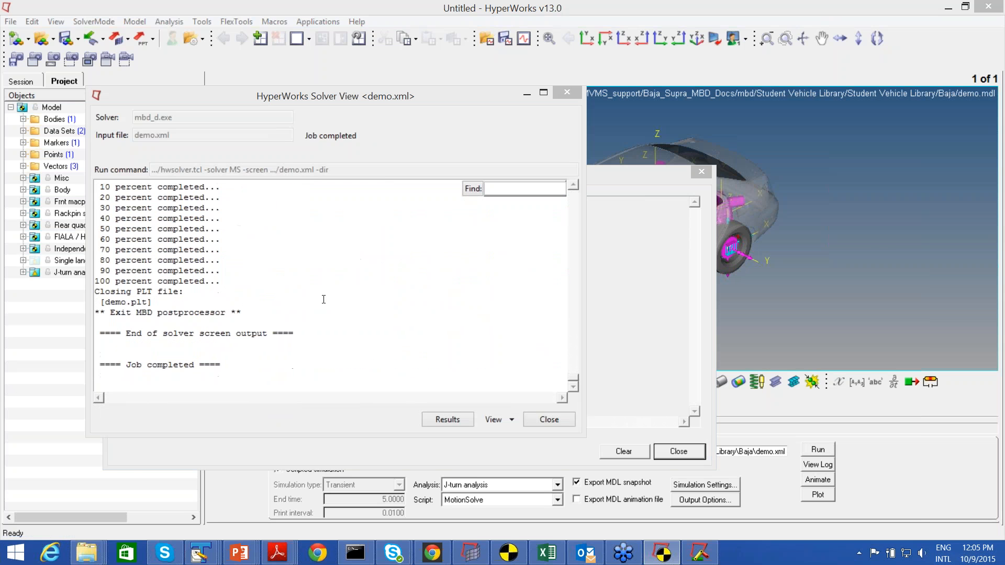
{"action": "left_click", "coordinate": [549, 420]}
{"action": "left_click", "coordinate": [550, 420]}
{"action": "left_click", "coordinate": [679, 451]}
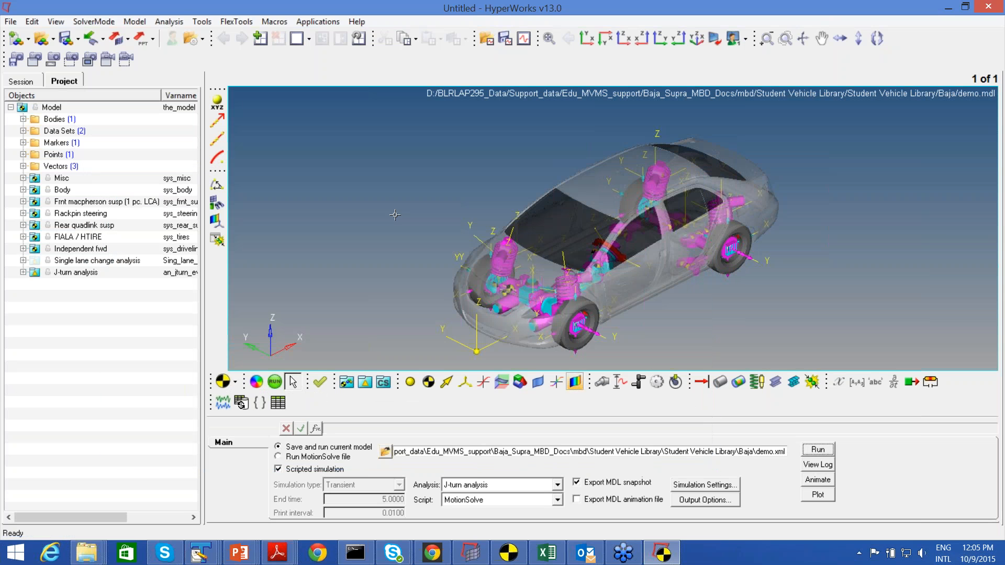
Load the latest J-turn Report for the model in Overlay mode and close the report list and message log.
{"action": "left_click", "coordinate": [166, 21]}
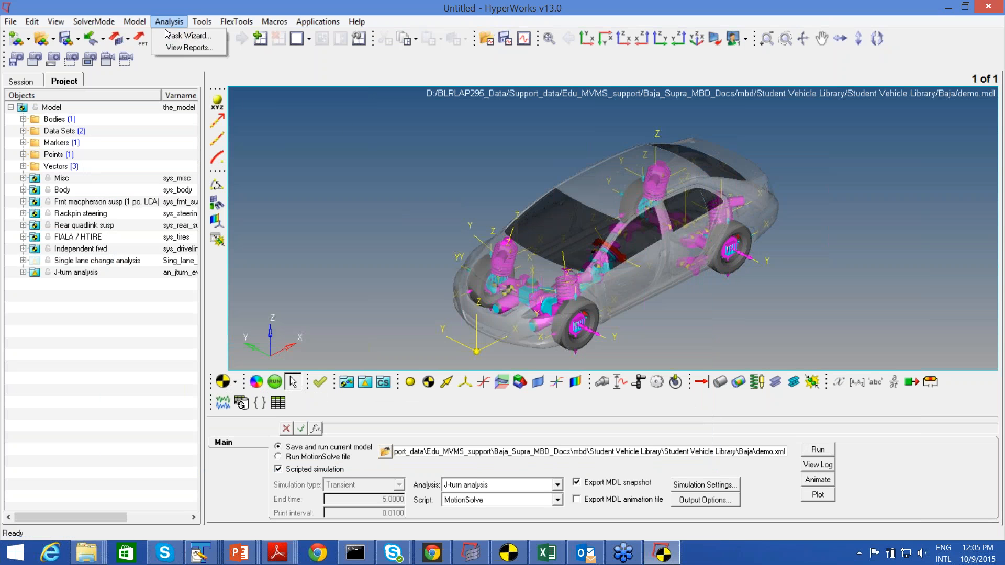
{"action": "left_click", "coordinate": [181, 47]}
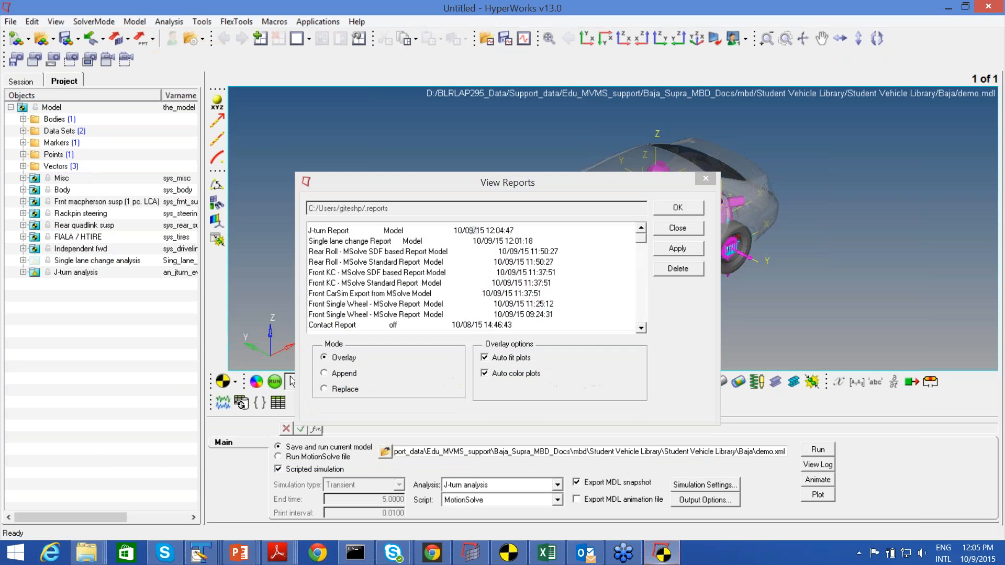
{"action": "left_click", "coordinate": [677, 208]}
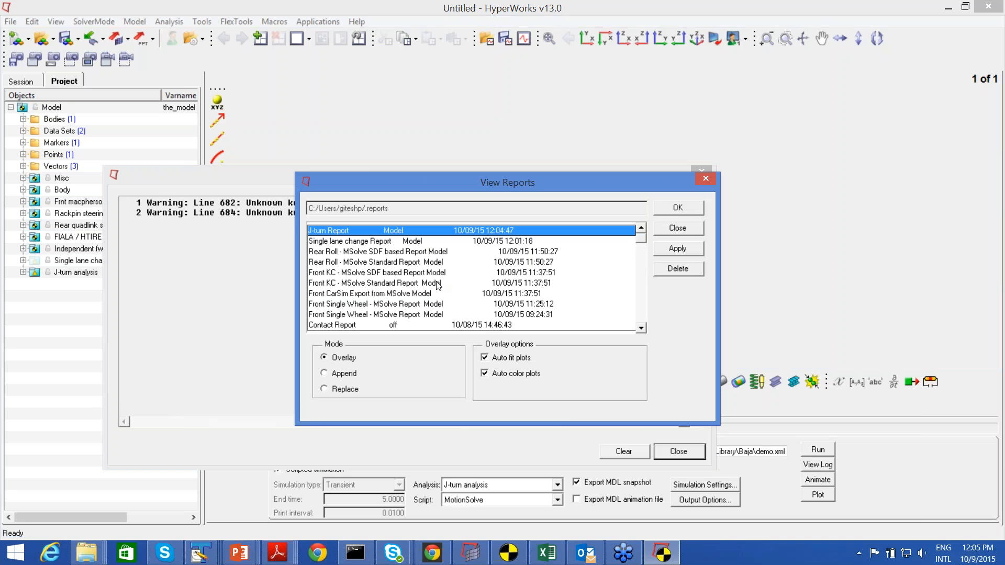
{"action": "left_click", "coordinate": [678, 228]}
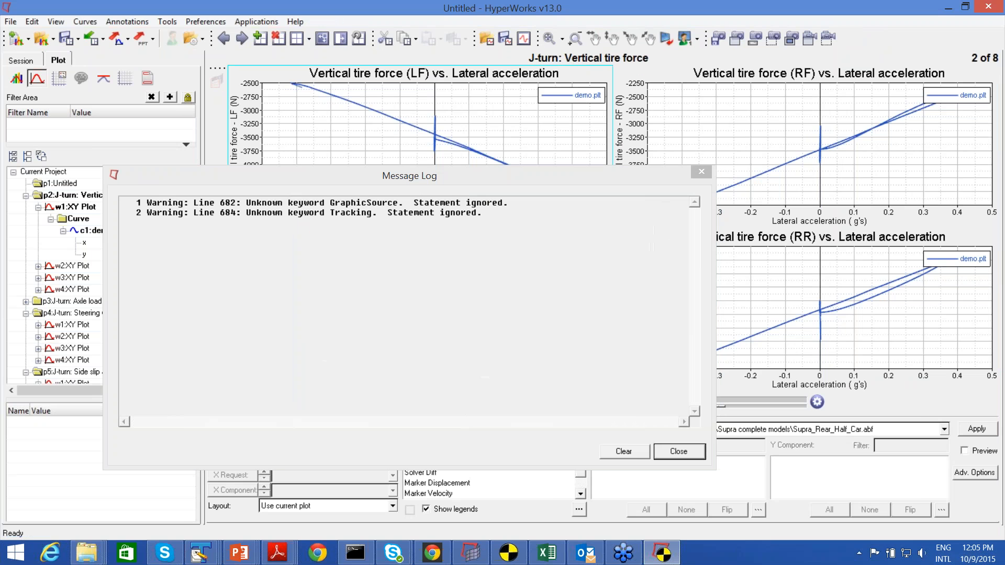
{"action": "left_click", "coordinate": [678, 451]}
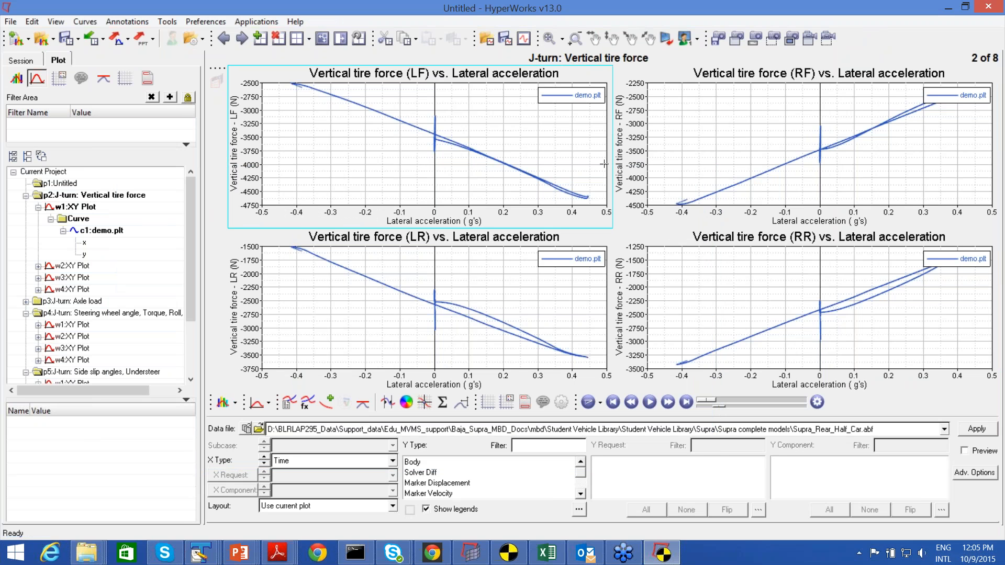
Examine the J-turn report pages from axle load, steering, roll and yaw through side slip and understeer to the animation page.
{"action": "left_click", "coordinate": [242, 38]}
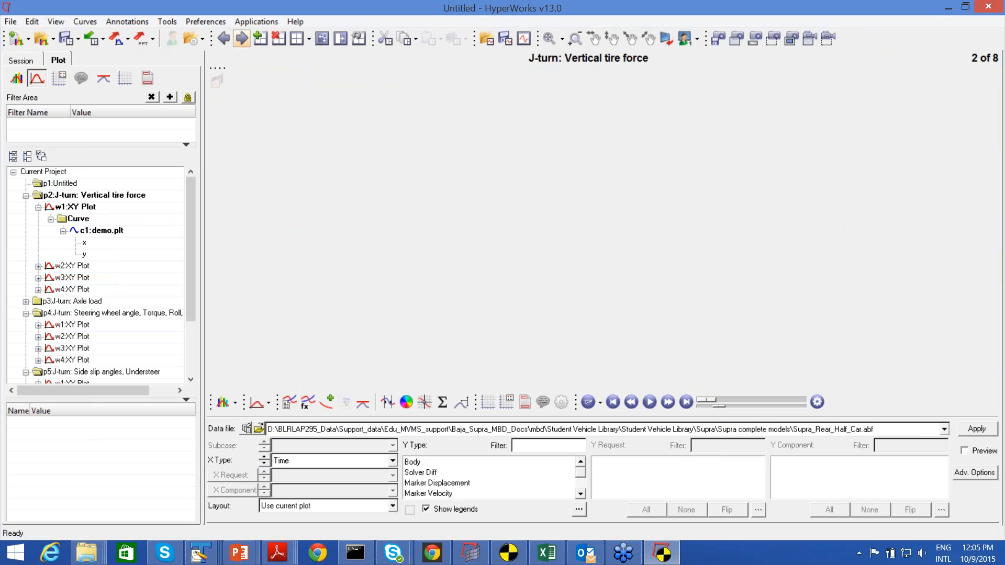
{"action": "left_click", "coordinate": [242, 38]}
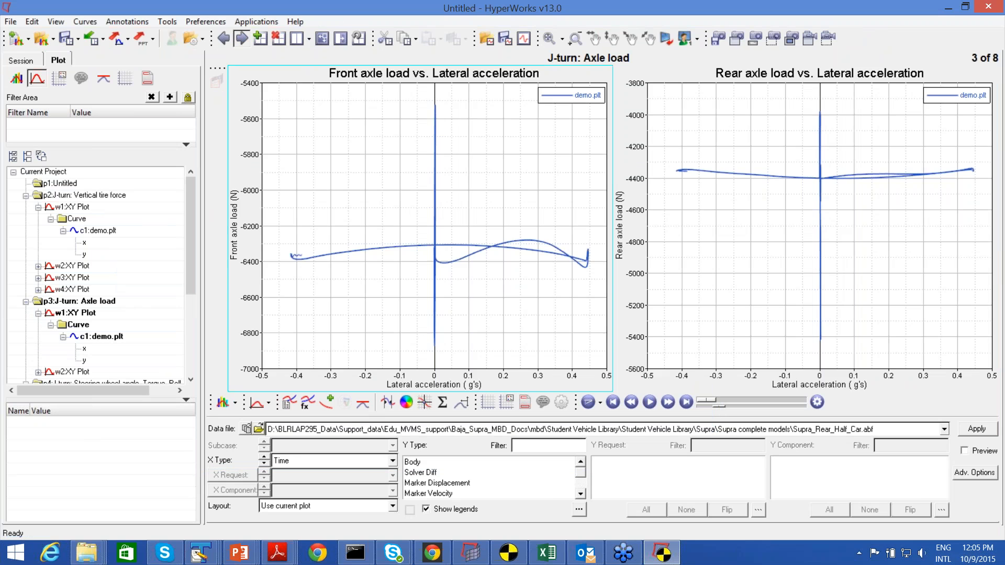
{"action": "left_click", "coordinate": [241, 38]}
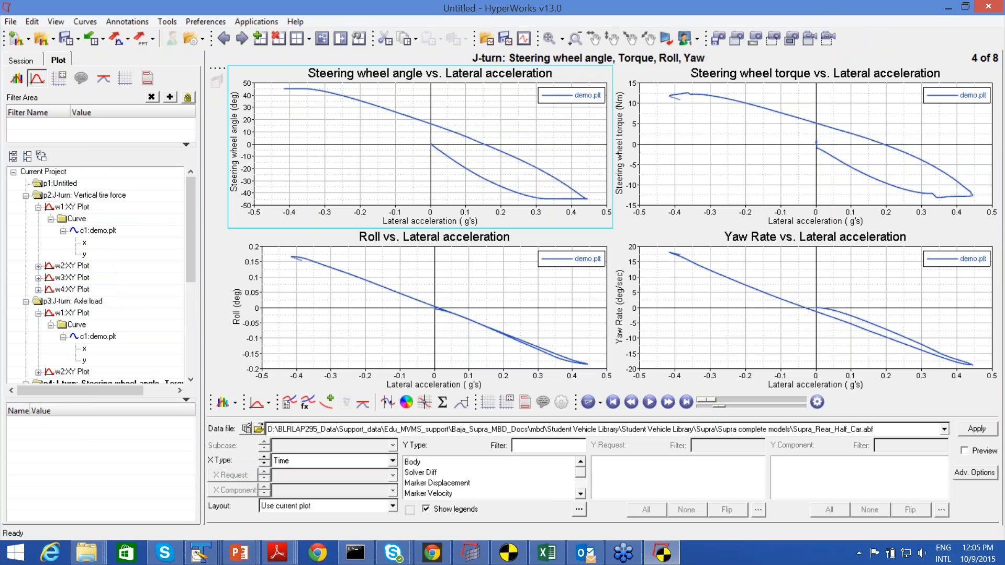
{"action": "left_click", "coordinate": [241, 38]}
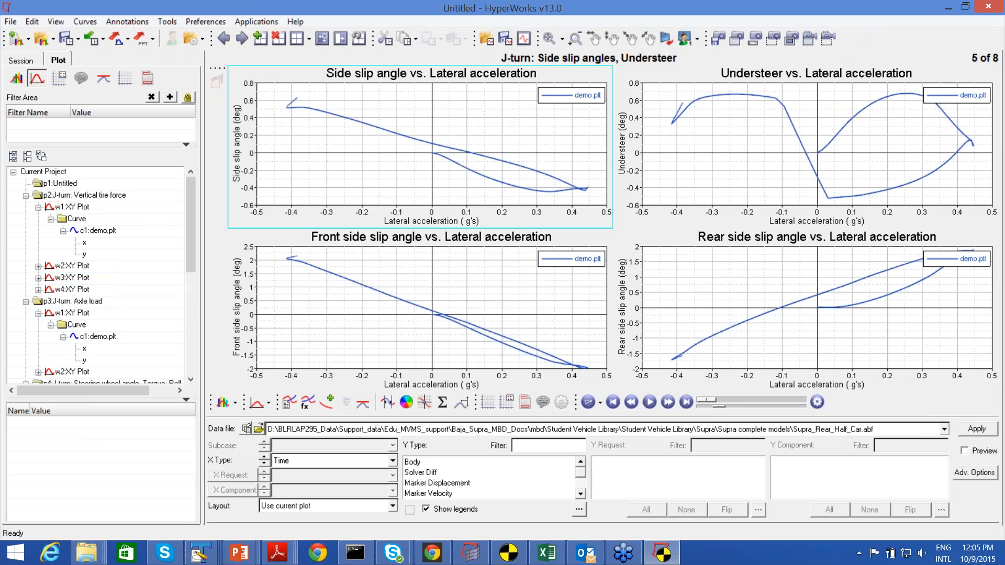
{"action": "left_click", "coordinate": [241, 38]}
{"action": "left_click", "coordinate": [242, 38]}
{"action": "left_click", "coordinate": [242, 38]}
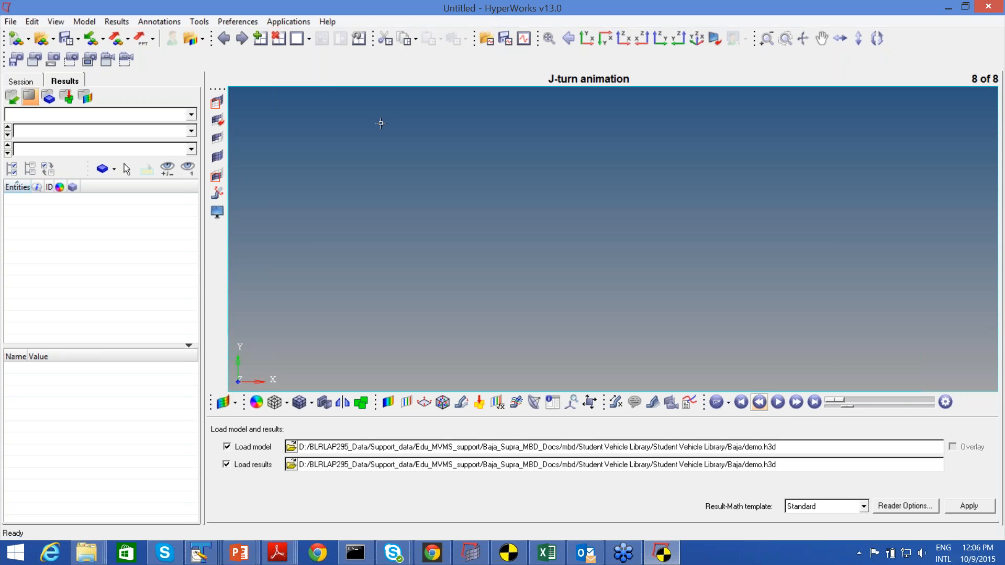
Load demo.h3d on the J-turn animation page, play the manoeuvre fitted in the view from above, and pause it.
{"action": "left_click", "coordinate": [242, 39]}
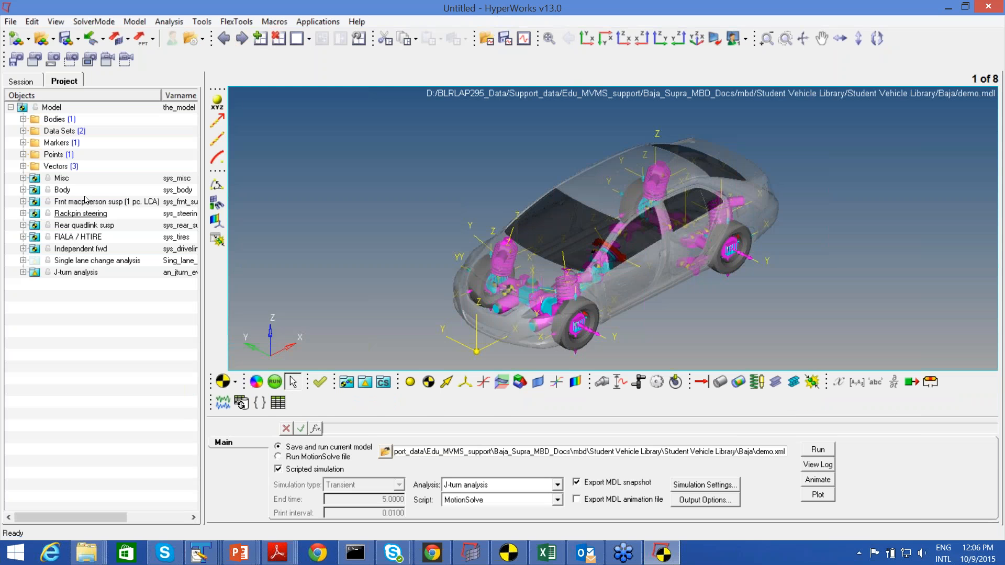
{"action": "left_click", "coordinate": [19, 82]}
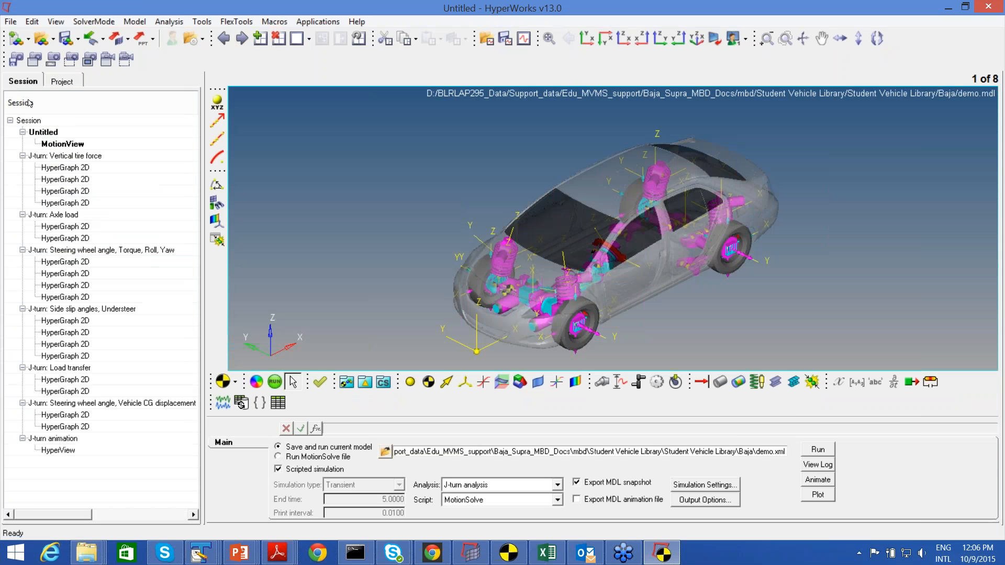
{"action": "left_click", "coordinate": [59, 452]}
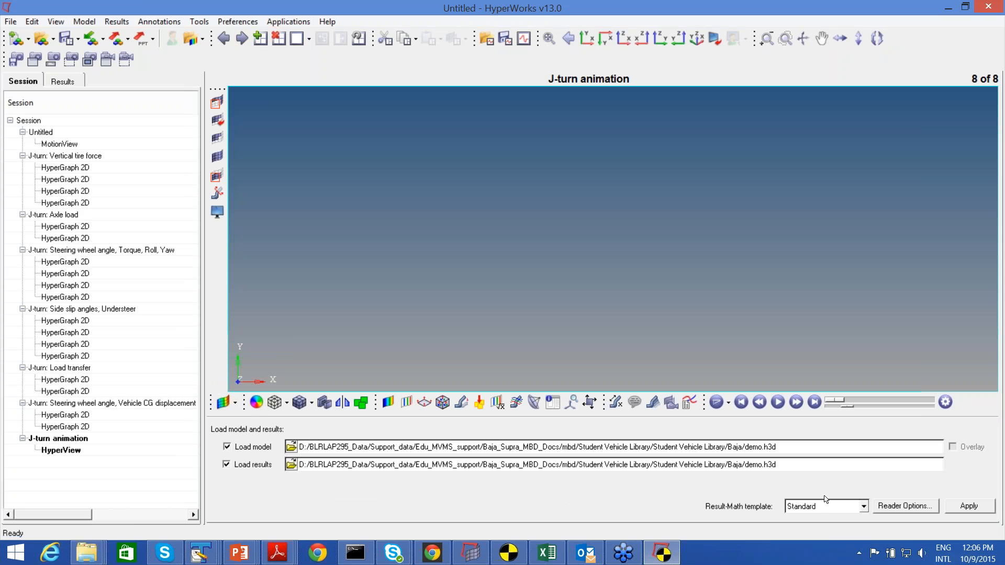
{"action": "left_click", "coordinate": [969, 506]}
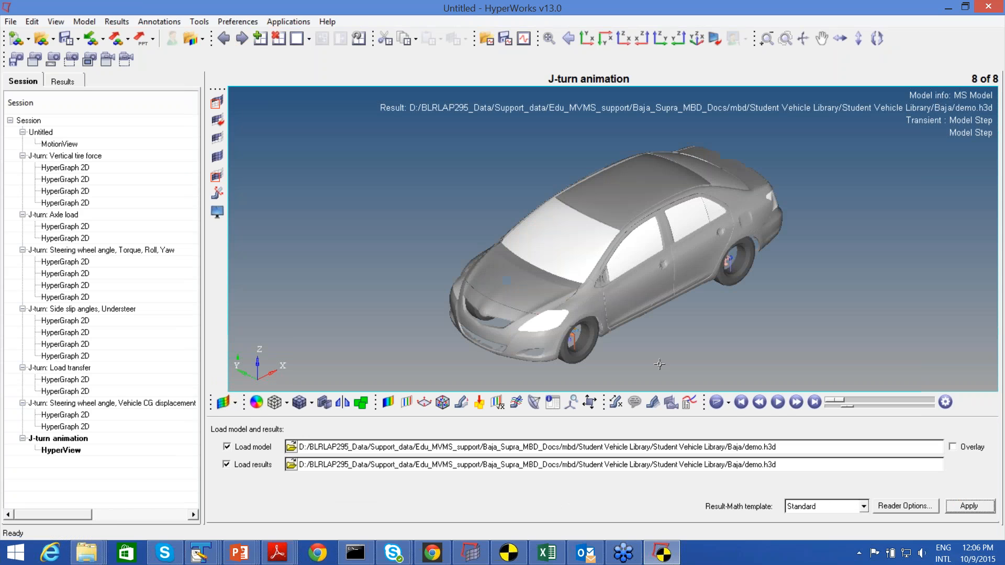
{"action": "left_click", "coordinate": [775, 400]}
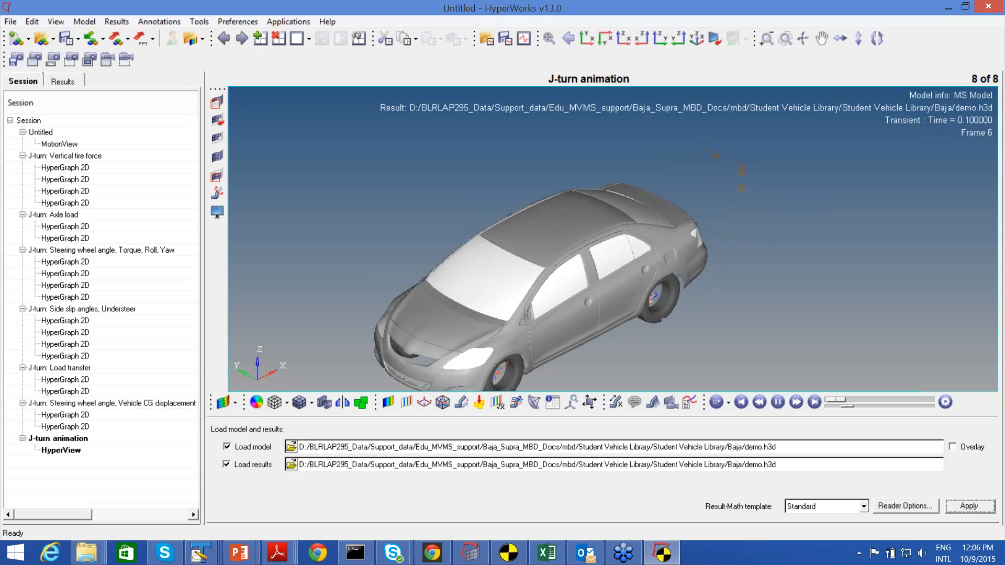
{"action": "left_click", "coordinate": [587, 39]}
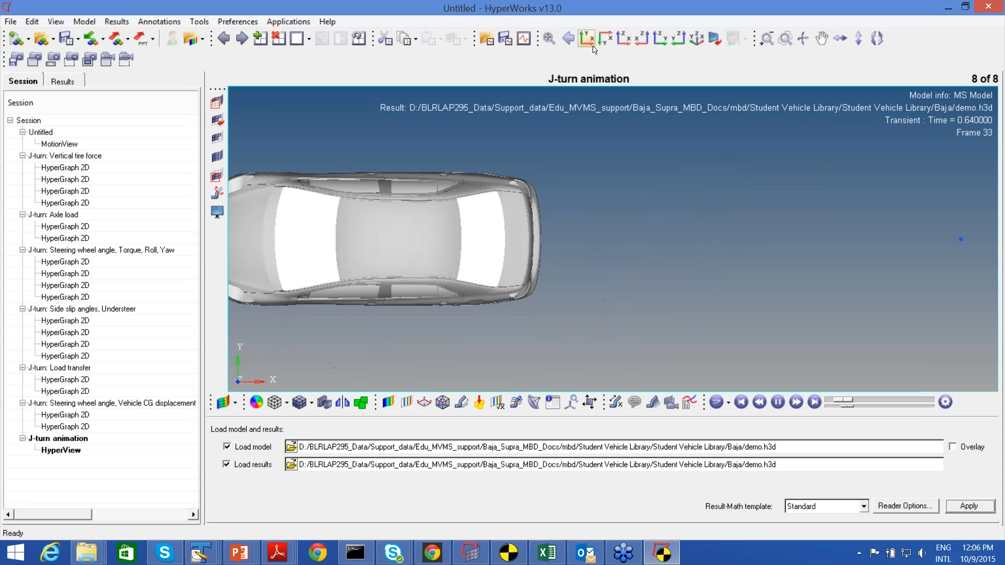
{"action": "right_click", "coordinate": [554, 43]}
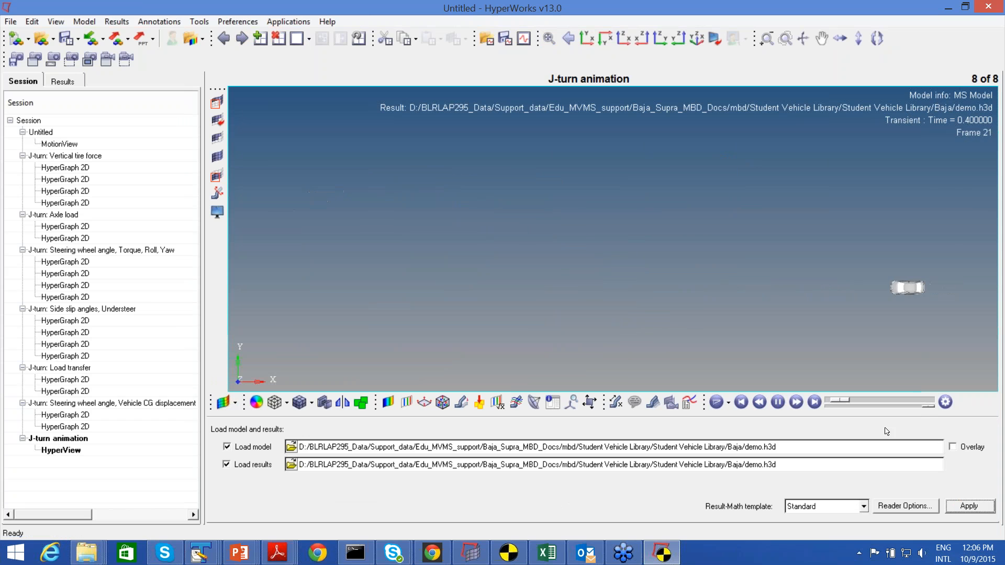
{"action": "left_click", "coordinate": [777, 402]}
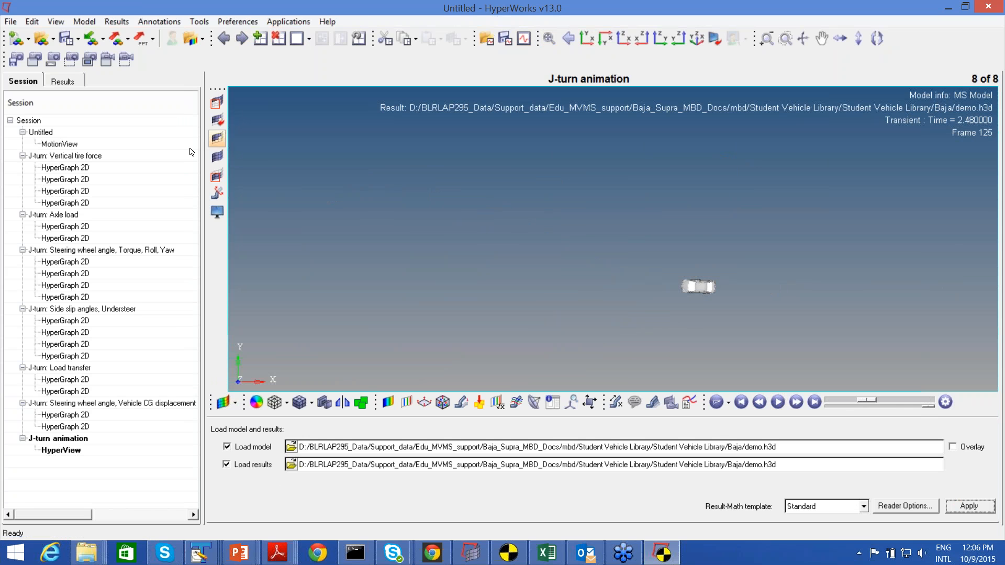
Return to the MotionView model, and switch to 3_General Vehicle Dynamics Fundamentals.pdf in Adobe Reader.
{"action": "left_click", "coordinate": [56, 144]}
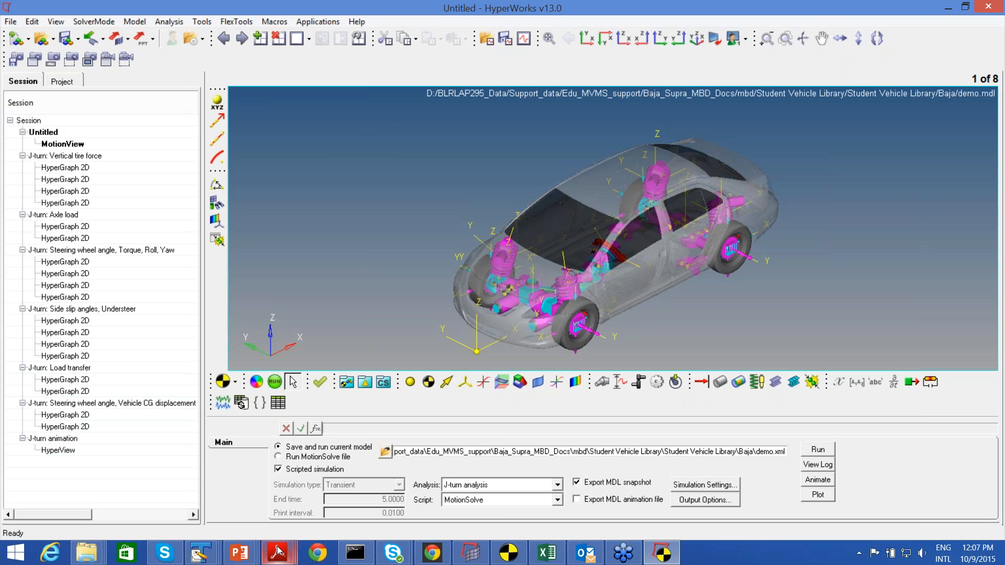
{"action": "mouse_move", "coordinate": [278, 551]}
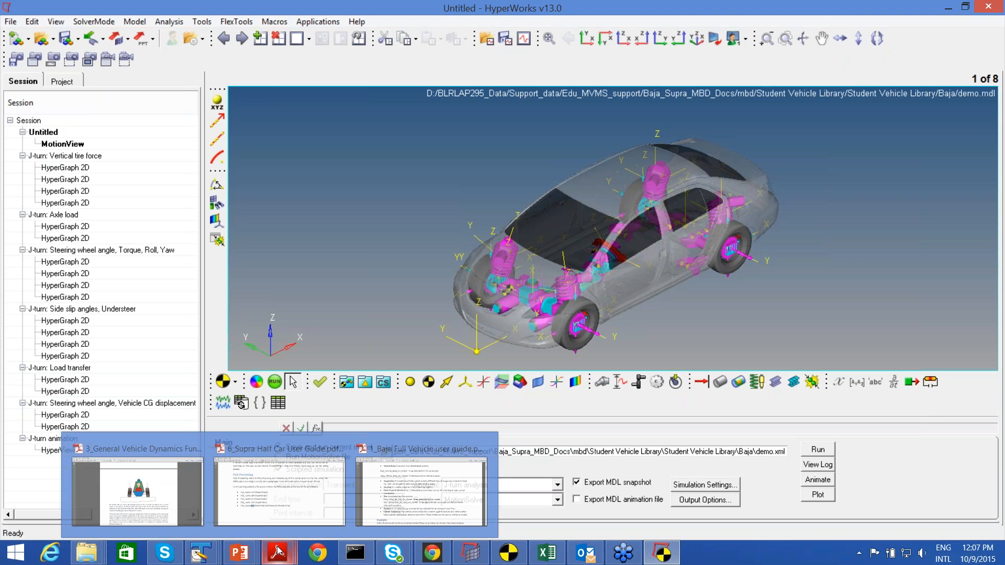
{"action": "left_click", "coordinate": [138, 491]}
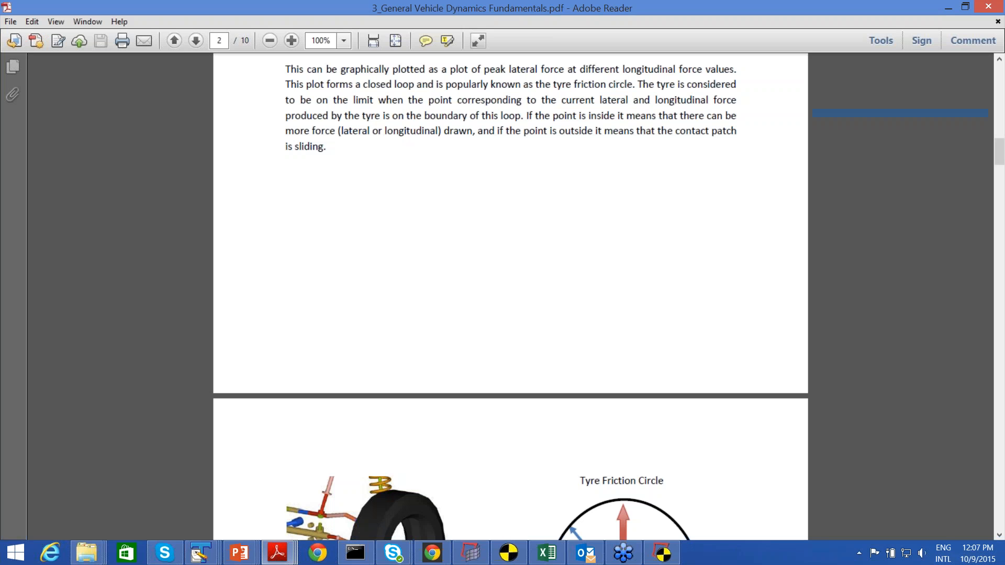